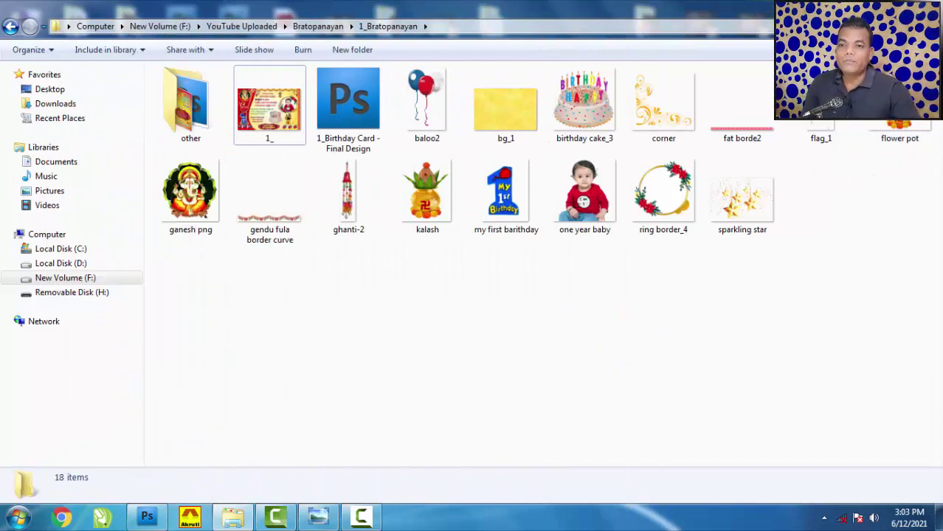
- Open the finished '1_' birthday card image in Windows Photo Viewer
key(Return)
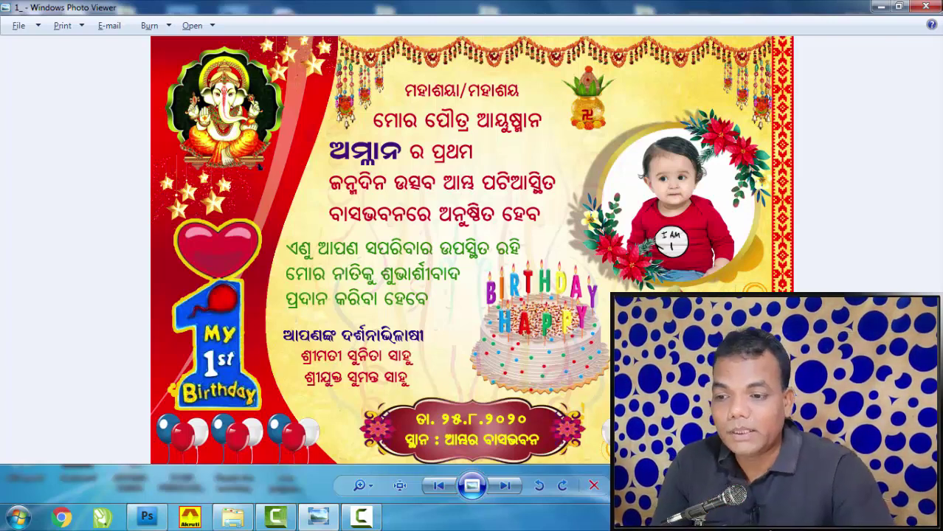
- Switch to Photoshop and begin a new blank document
click(148, 516)
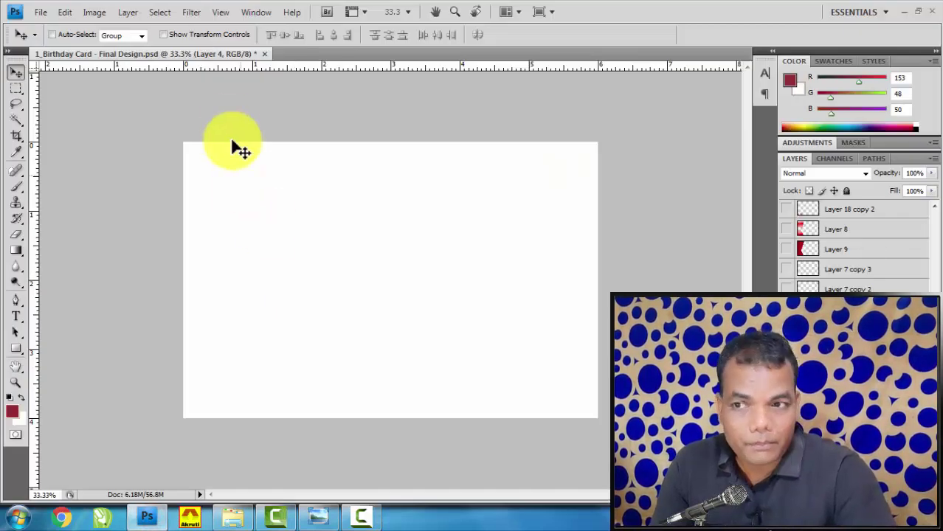
click(227, 103)
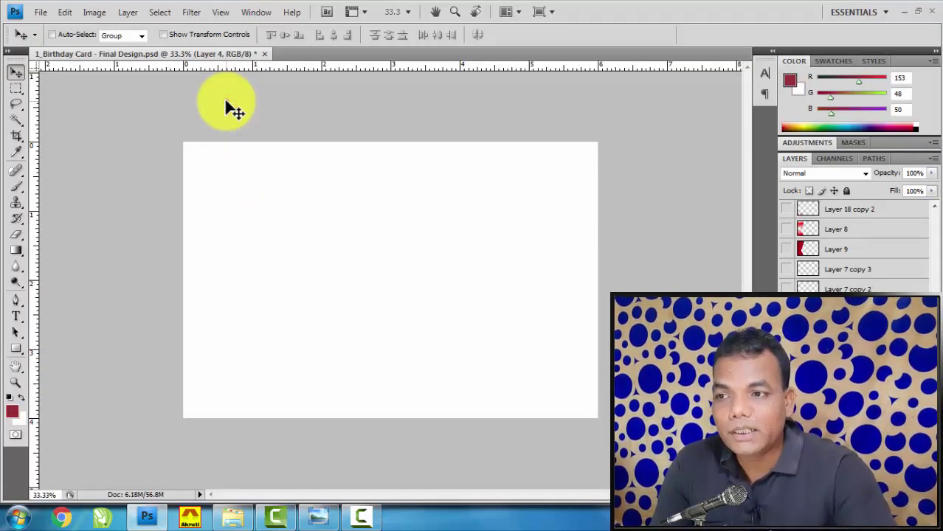
click(136, 118)
click(41, 12)
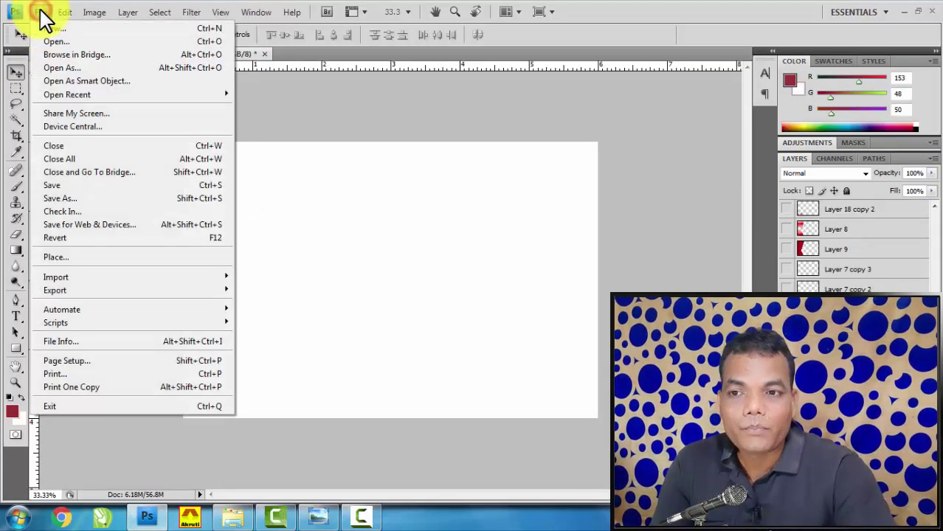
click(54, 28)
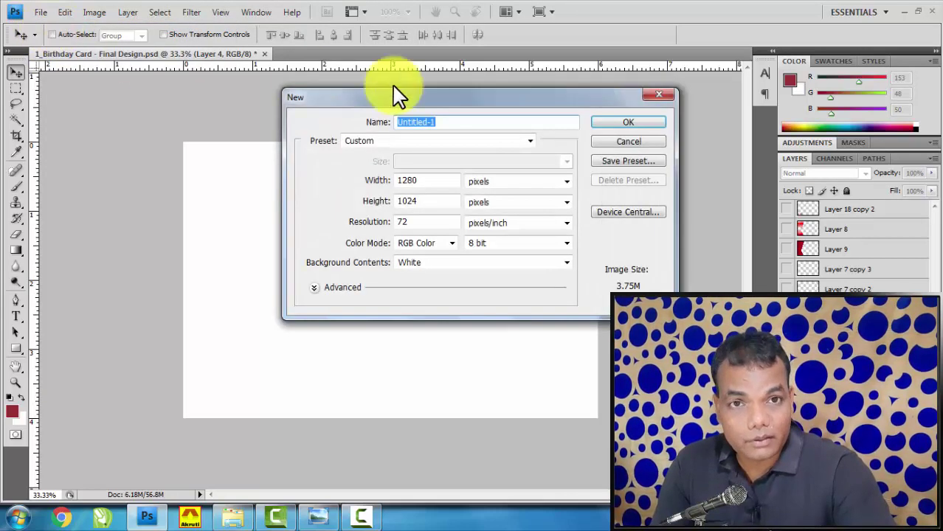
drag(484, 104, 331, 108)
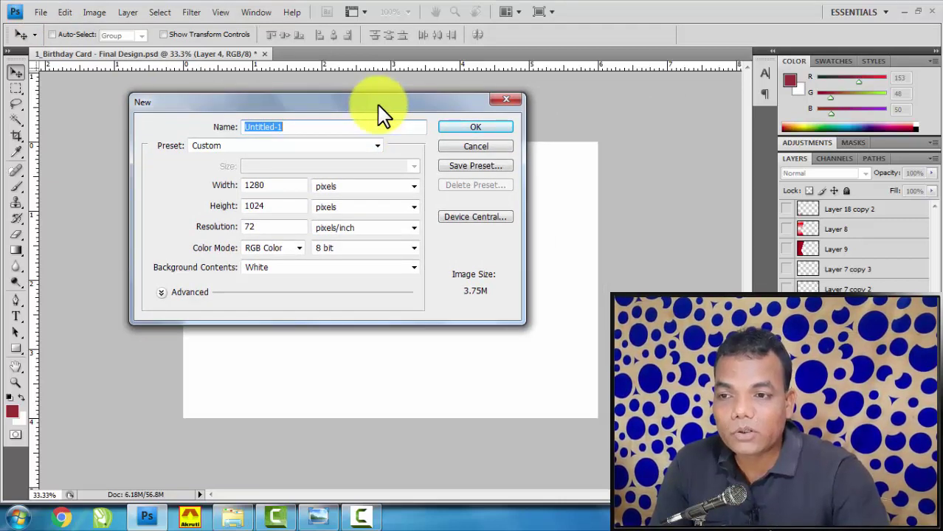
- Choose the International Paper A6 preset with the width measured in inches
click(377, 145)
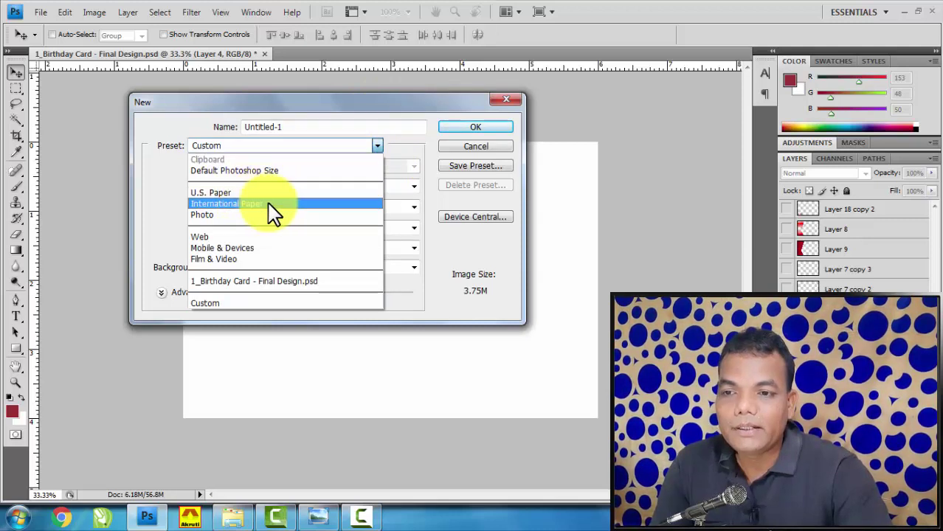
click(270, 203)
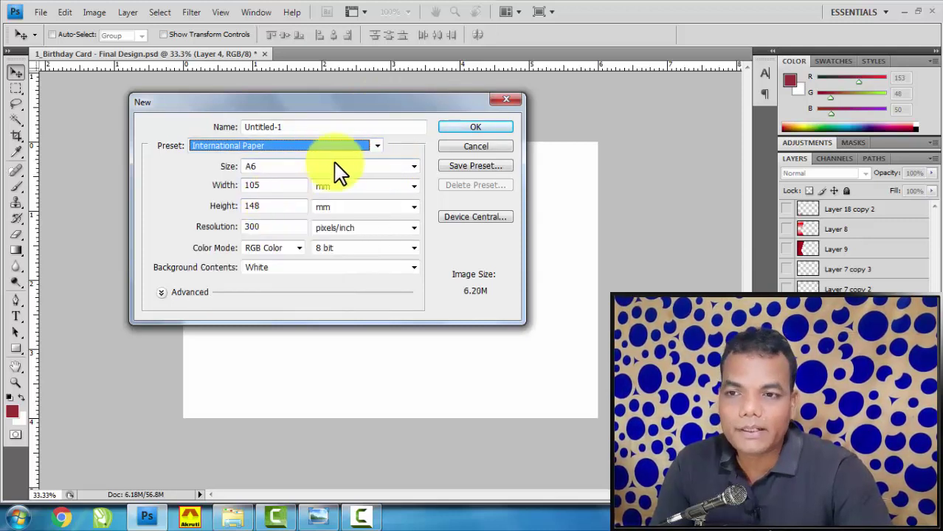
click(414, 167)
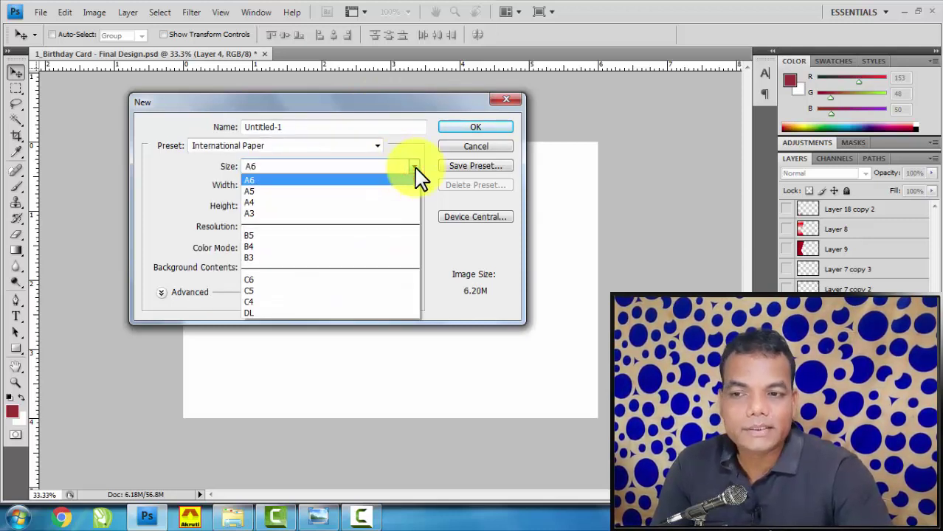
click(428, 147)
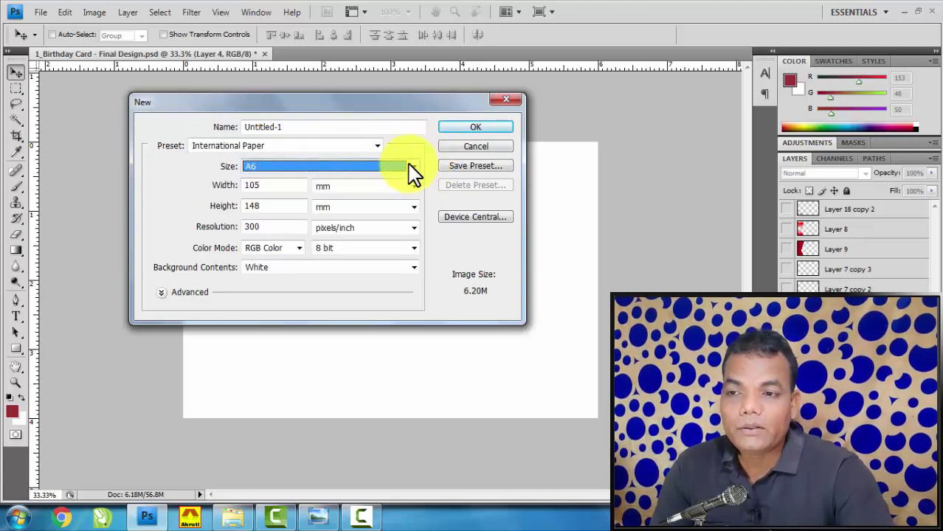
click(177, 180)
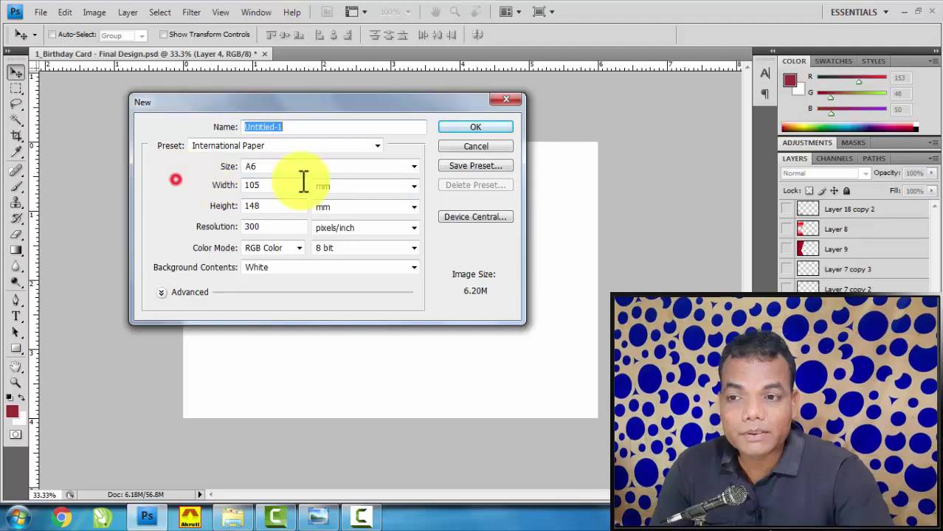
click(412, 186)
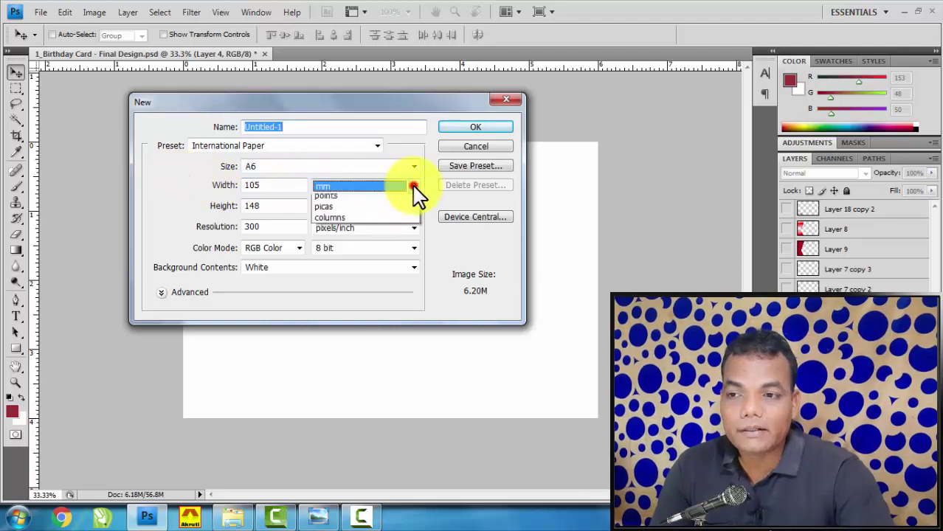
click(340, 209)
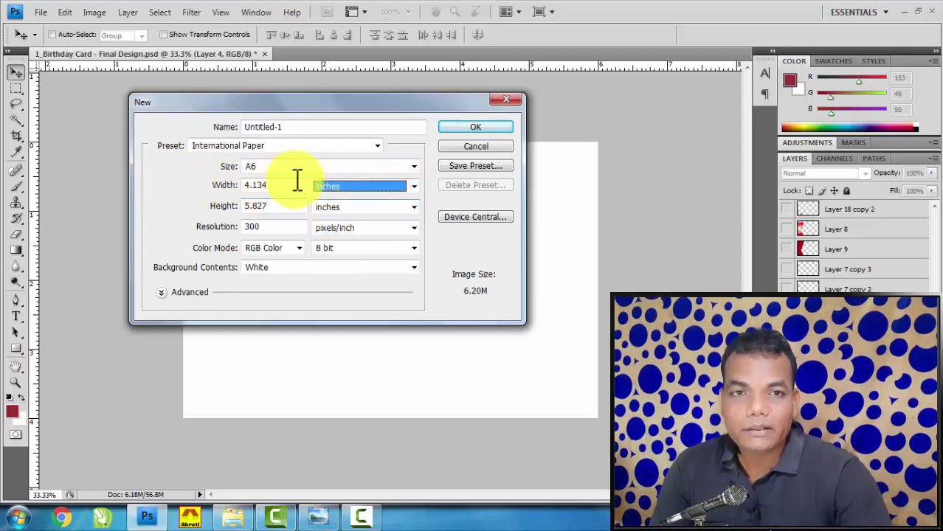
double_click(292, 185)
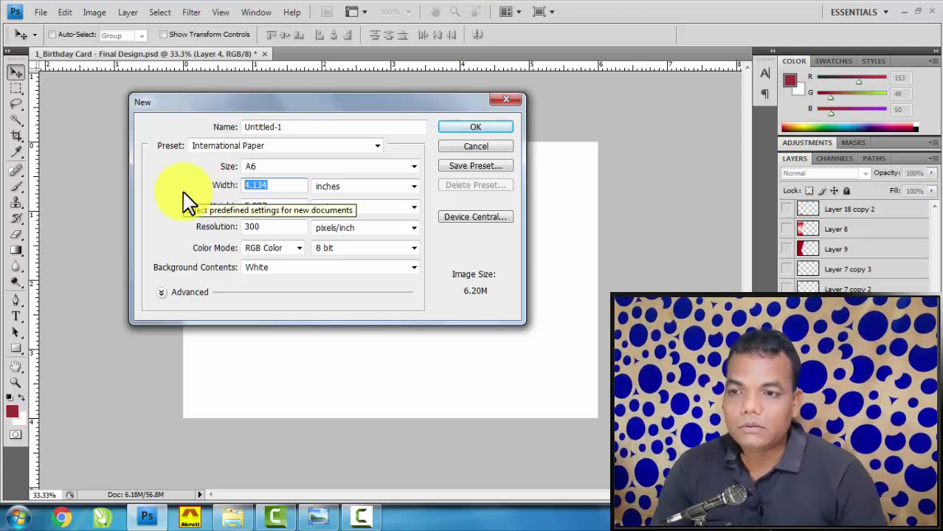
- Create the document at 6 × 4 inches, 300 pixels/inch, in RGB Color
text(6)
key(Tab)
key(Tab)
text(4)
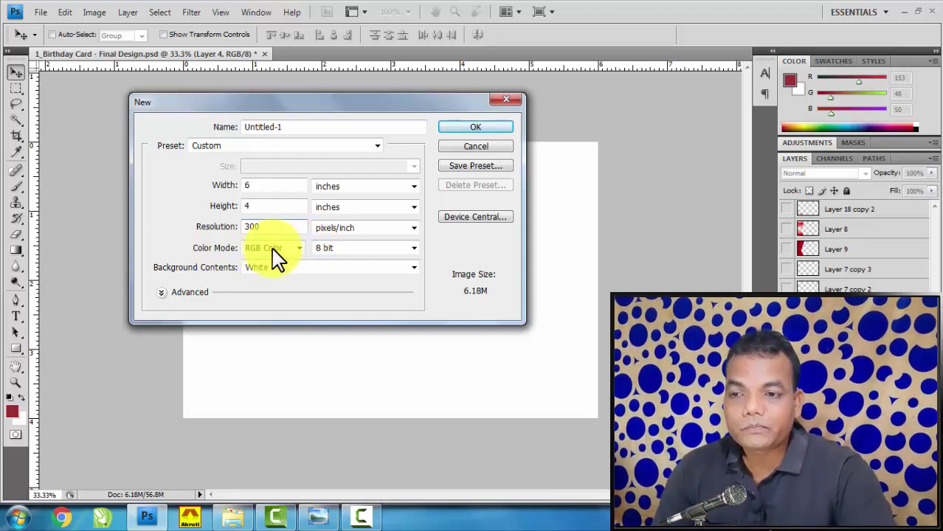
click(300, 248)
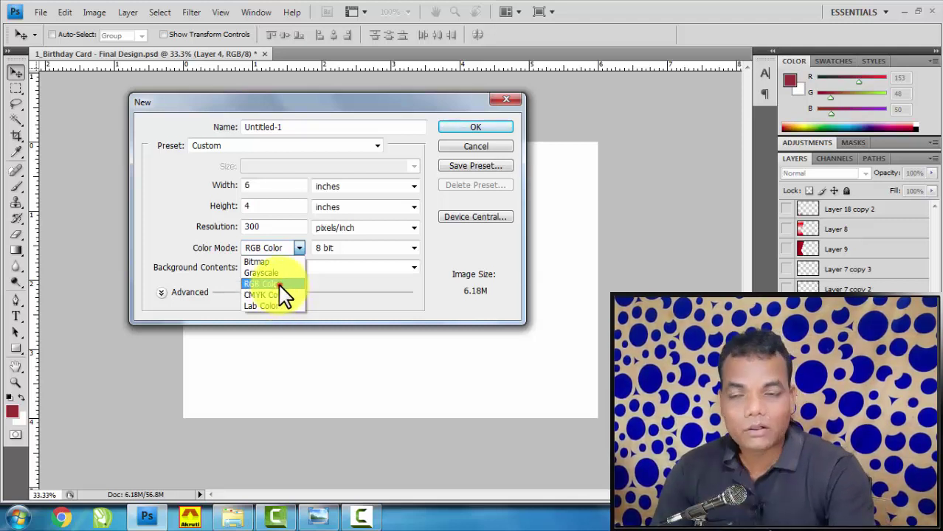
click(280, 283)
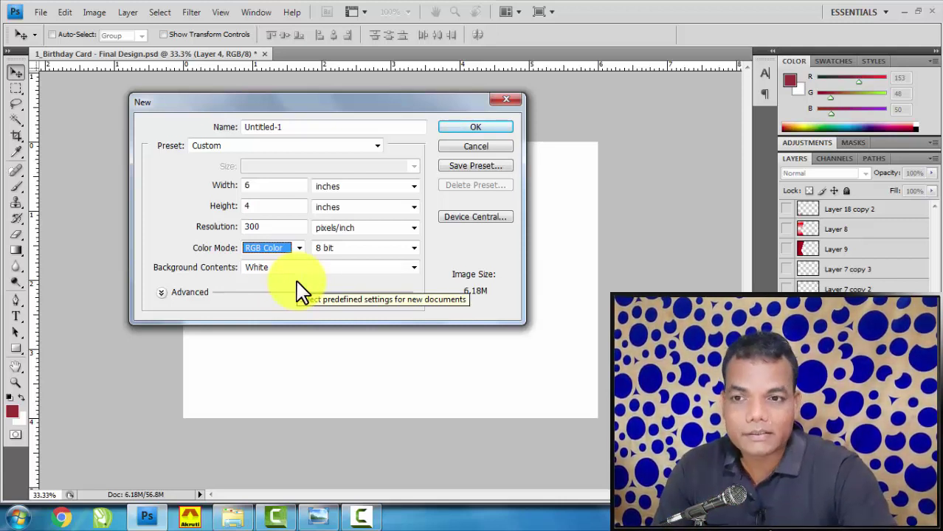
click(489, 128)
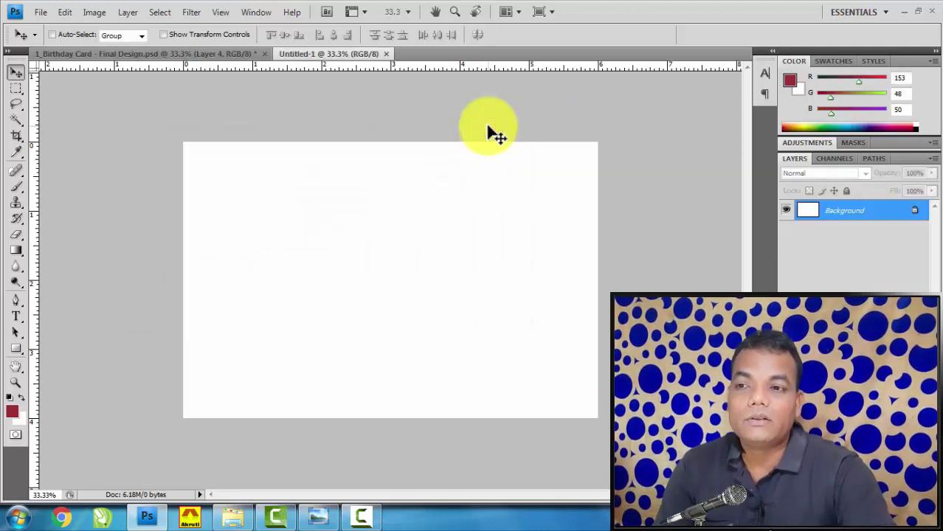
- Unlock Untitled-1's Background as Layer 0, then return to the Birthday Card design
click(481, 122)
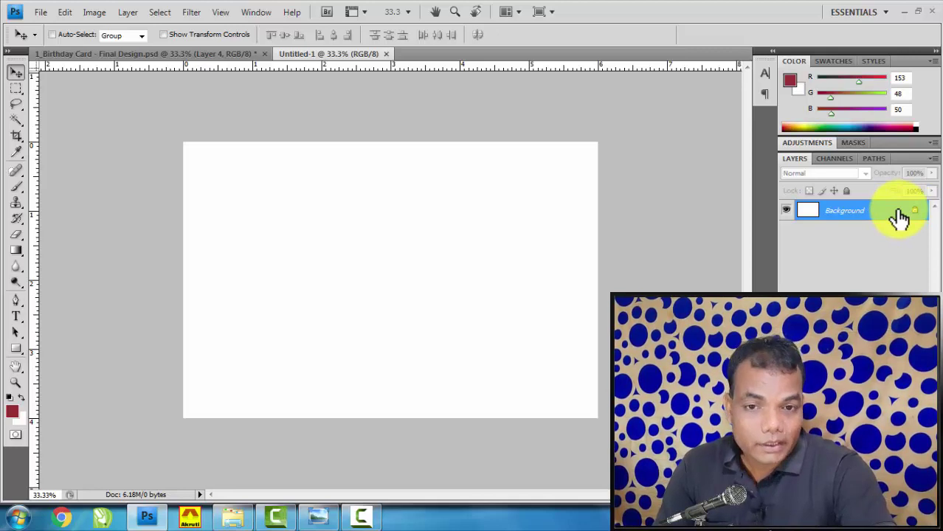
double_click(899, 214)
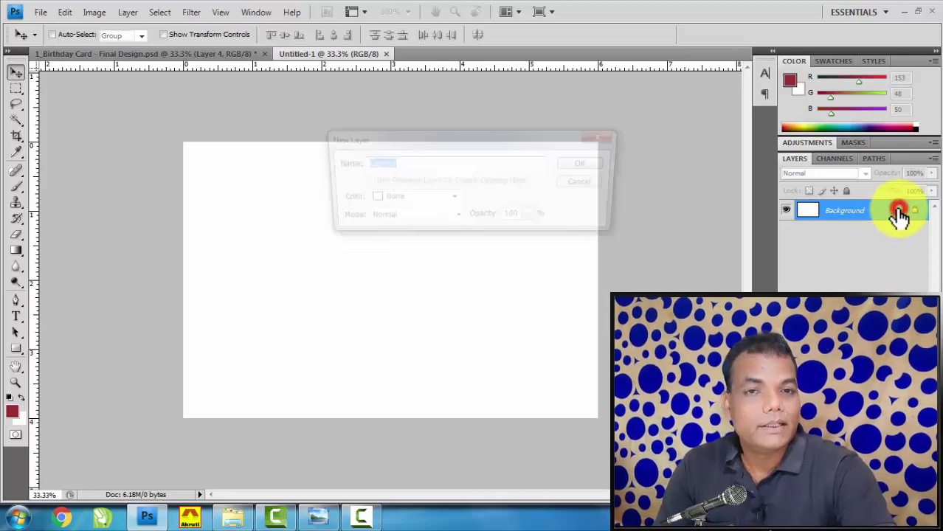
click(598, 161)
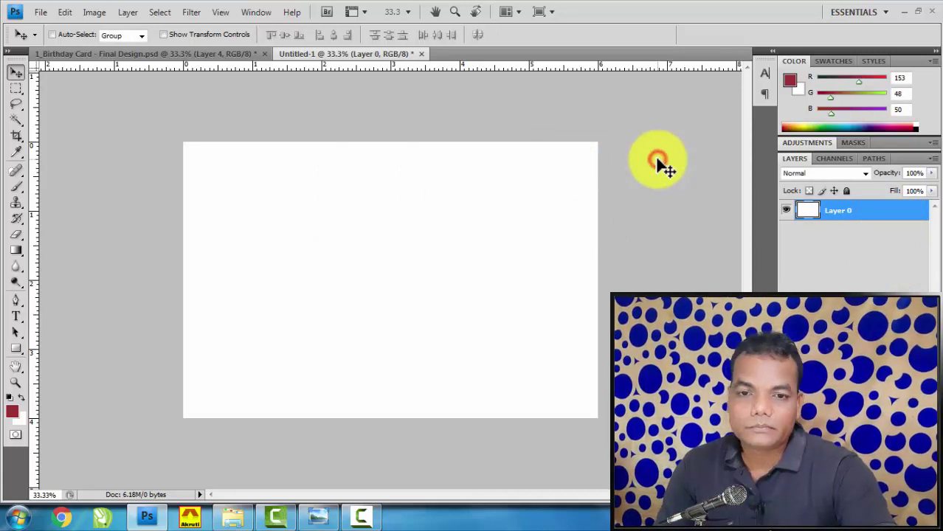
click(408, 116)
click(107, 54)
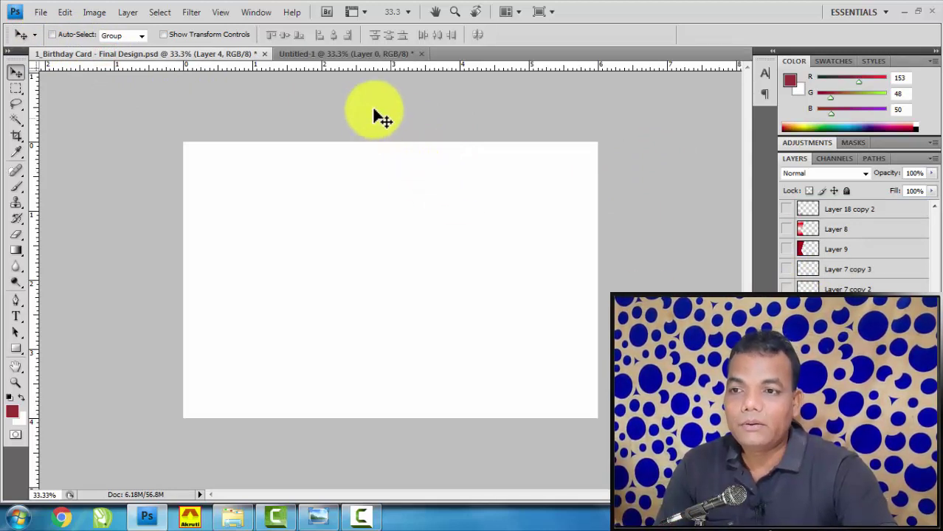
click(322, 54)
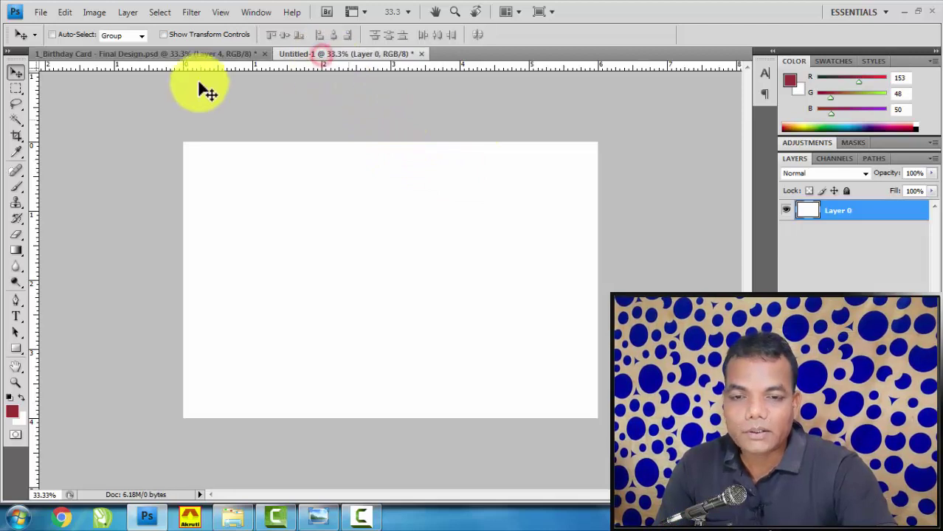
click(190, 53)
right_click(336, 175)
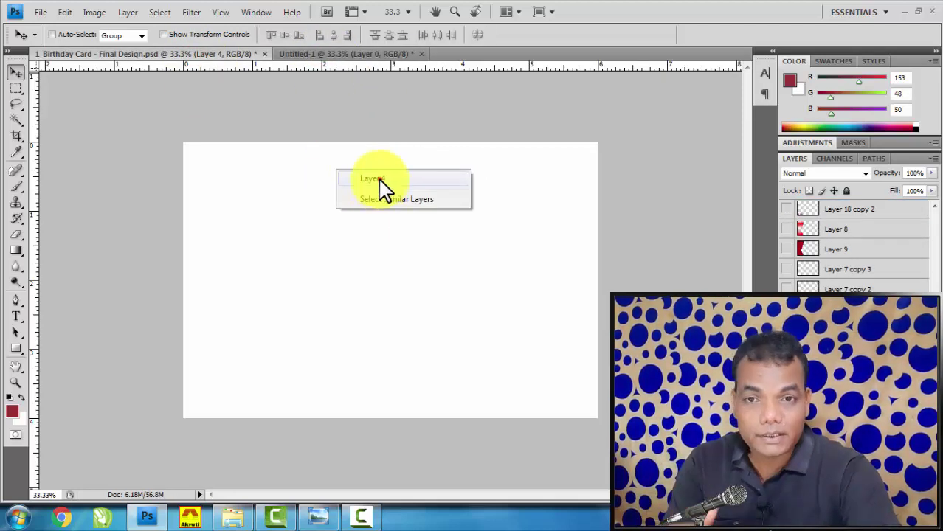
click(378, 180)
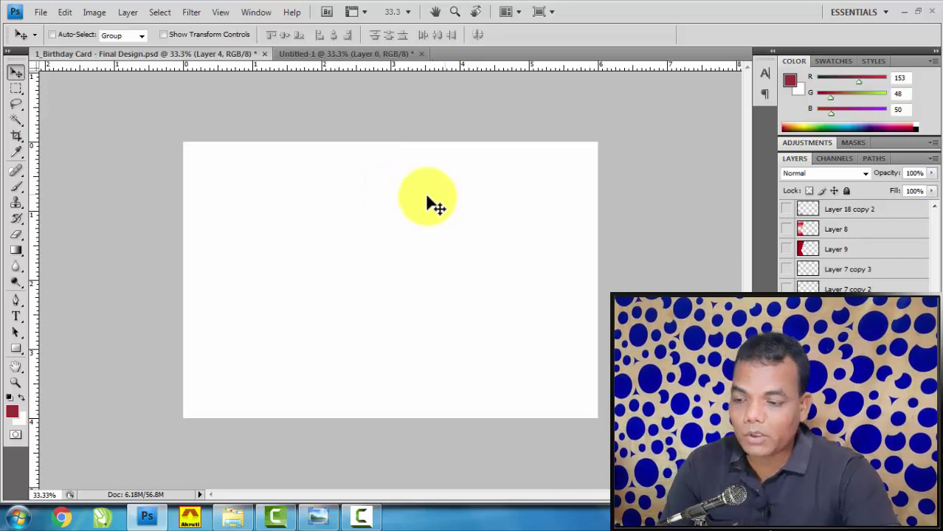
drag(441, 194, 418, 222)
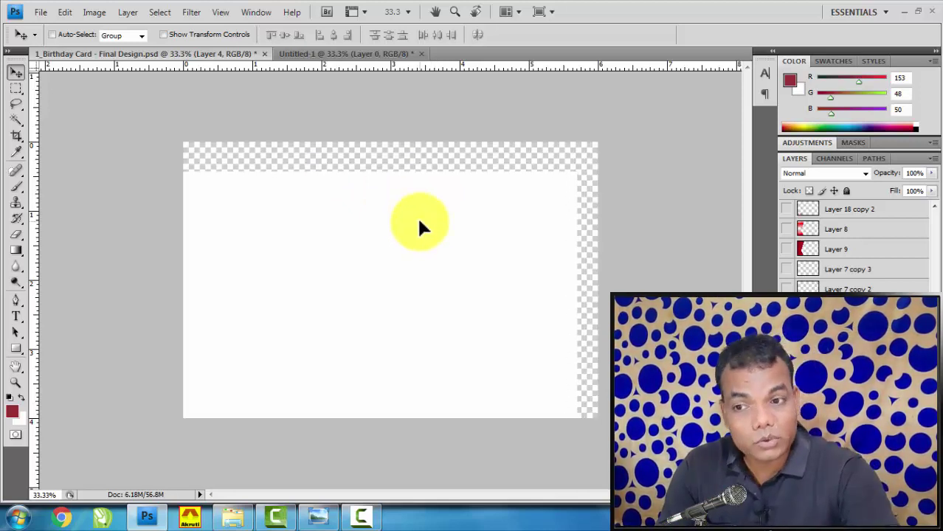
key(ctrl+t)
mouse_move(579, 445)
mouse_down()
mouse_move(501, 368)
mouse_move(447, 346)
mouse_up()
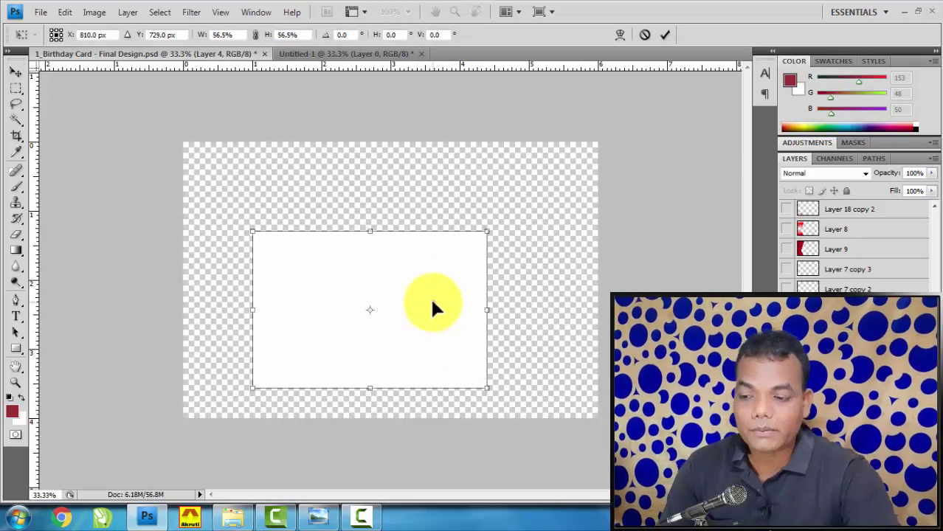
mouse_move(432, 302)
mouse_down()
mouse_move(409, 243)
mouse_move(362, 212)
mouse_up()
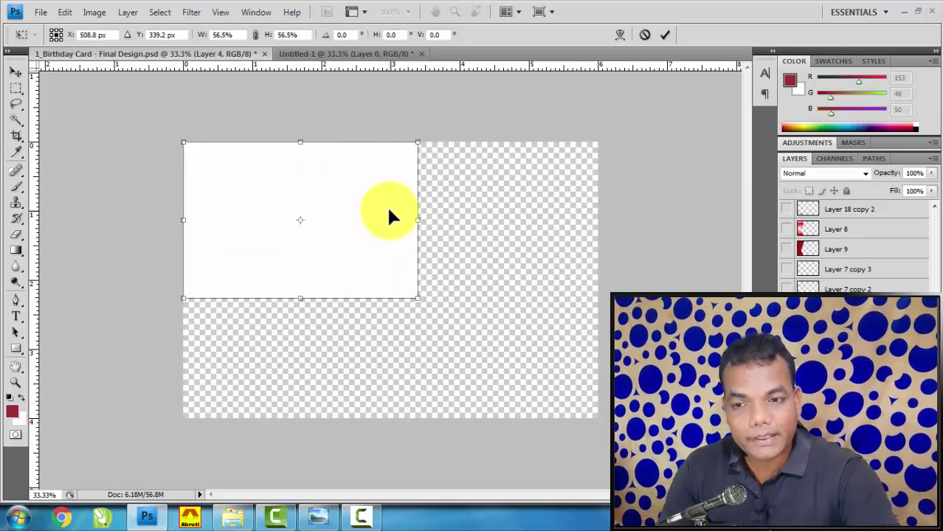
drag(417, 298, 574, 440)
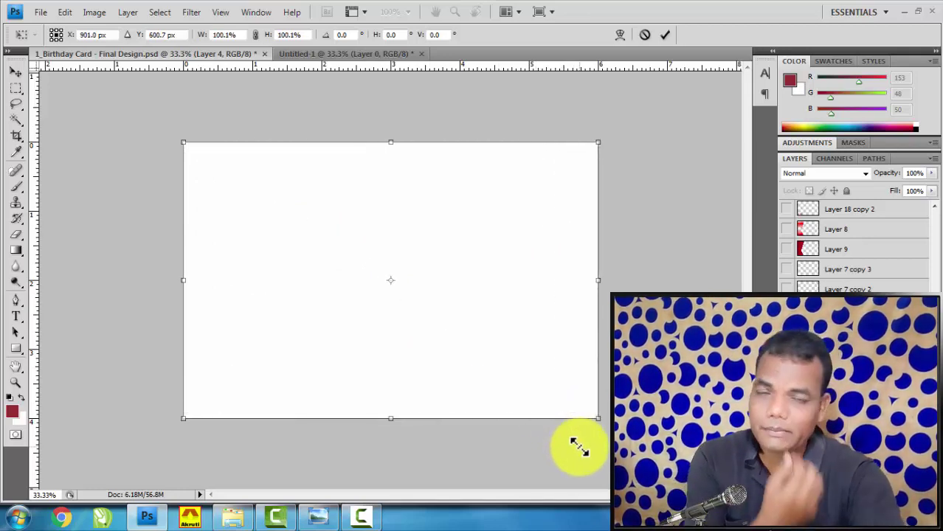
key(Return)
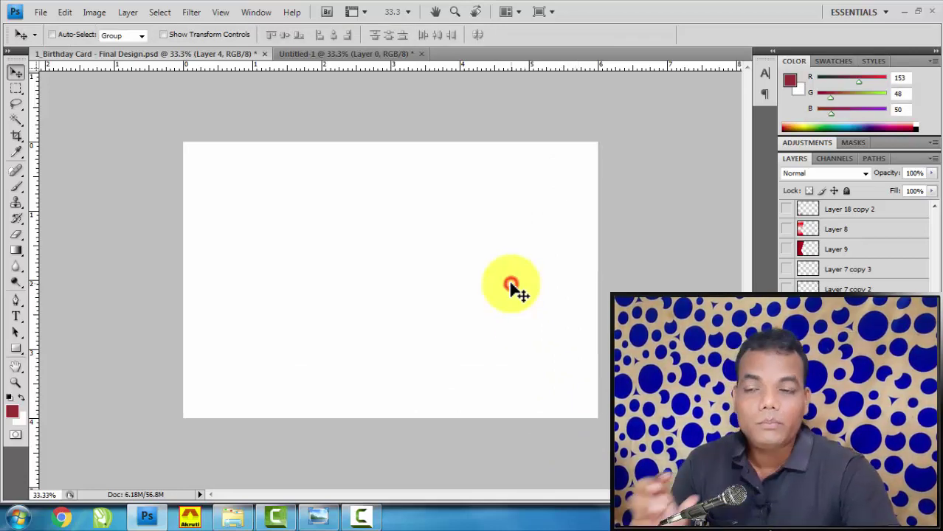
- Bring up the 1_Bratopanyan folder in Explorer and drag bg_1 toward Photoshop
click(232, 516)
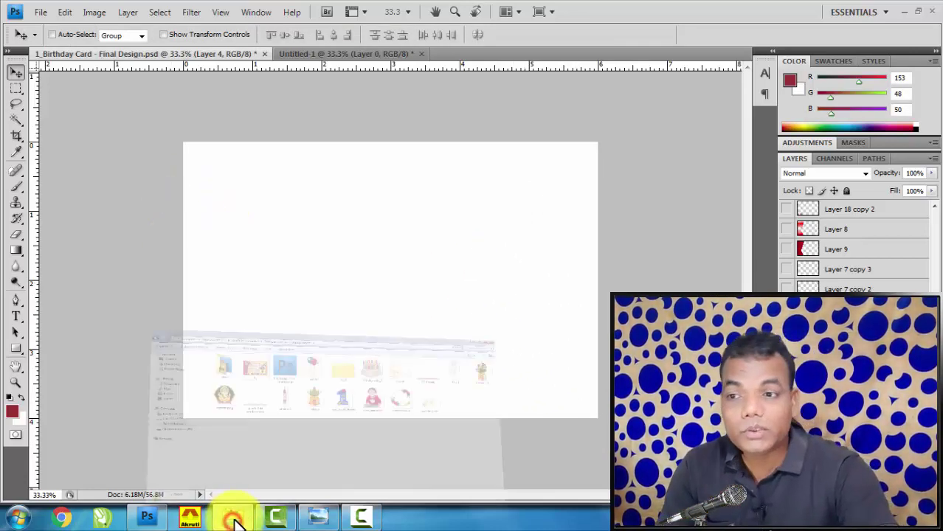
click(545, 317)
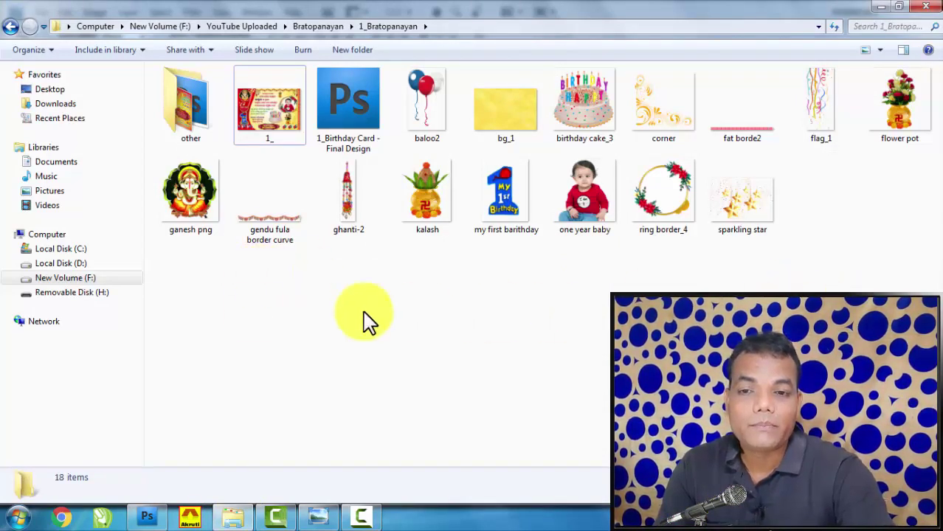
drag(188, 295, 908, 122)
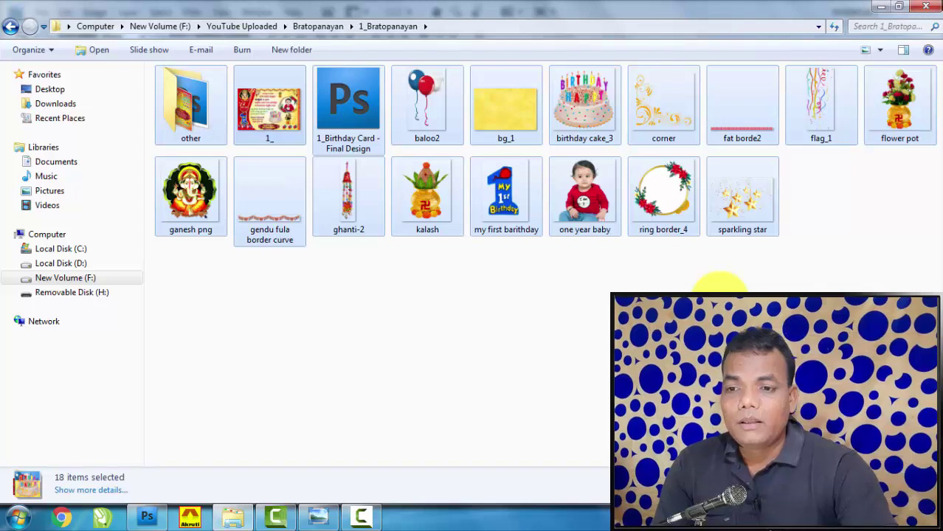
click(558, 318)
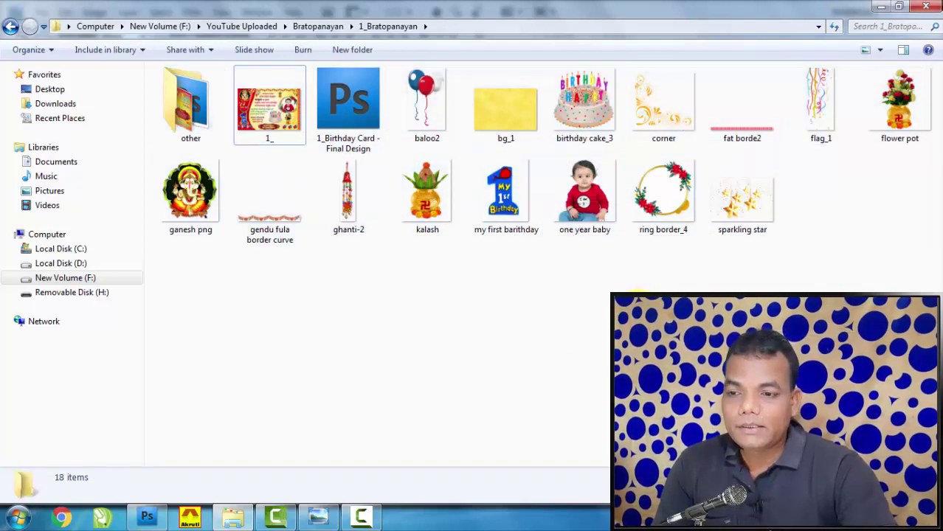
mouse_move(197, 297)
mouse_down()
mouse_move(893, 133)
mouse_move(885, 140)
mouse_up()
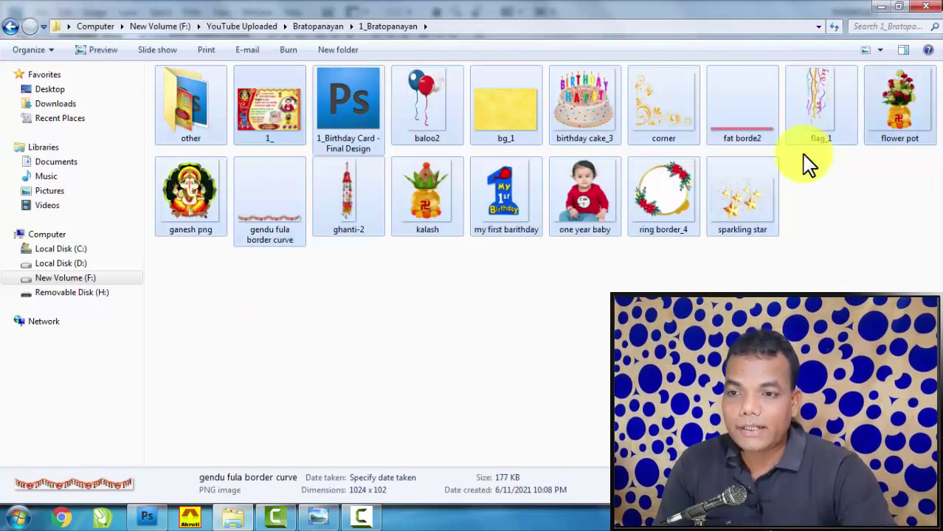
click(380, 371)
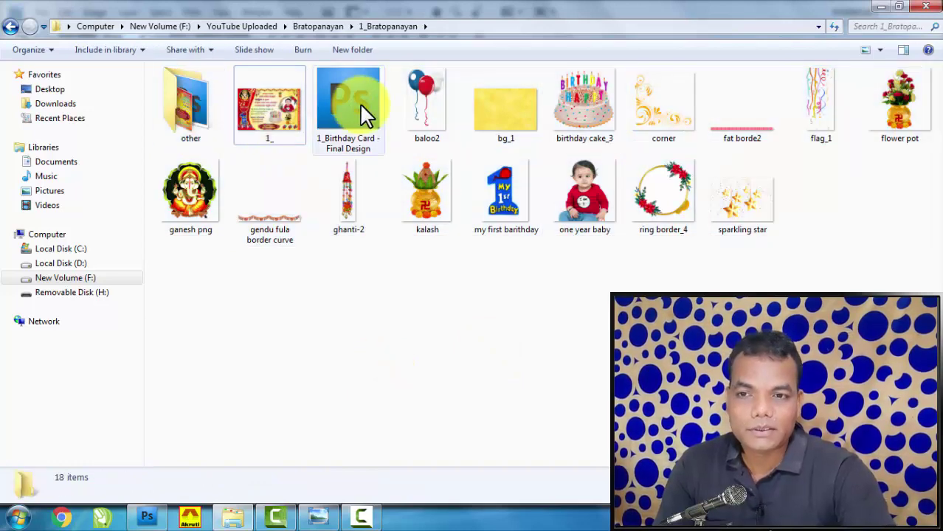
click(550, 319)
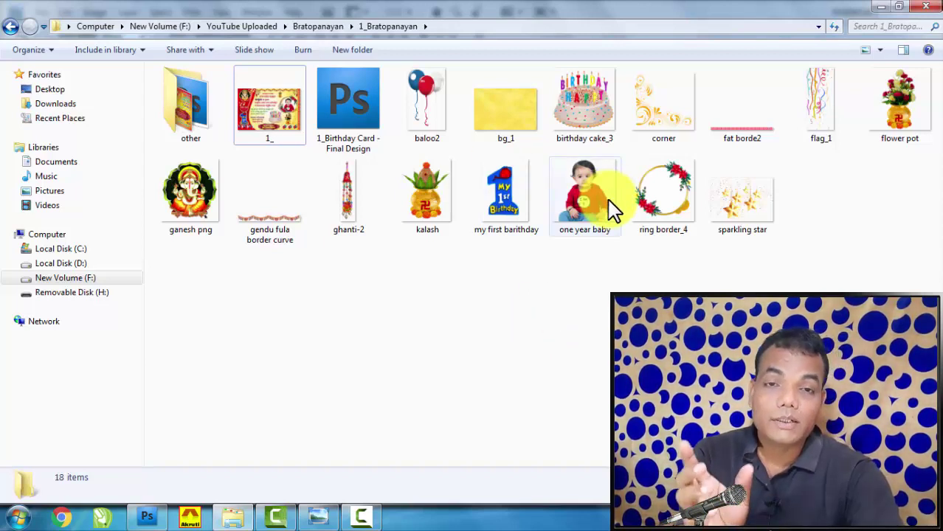
click(531, 354)
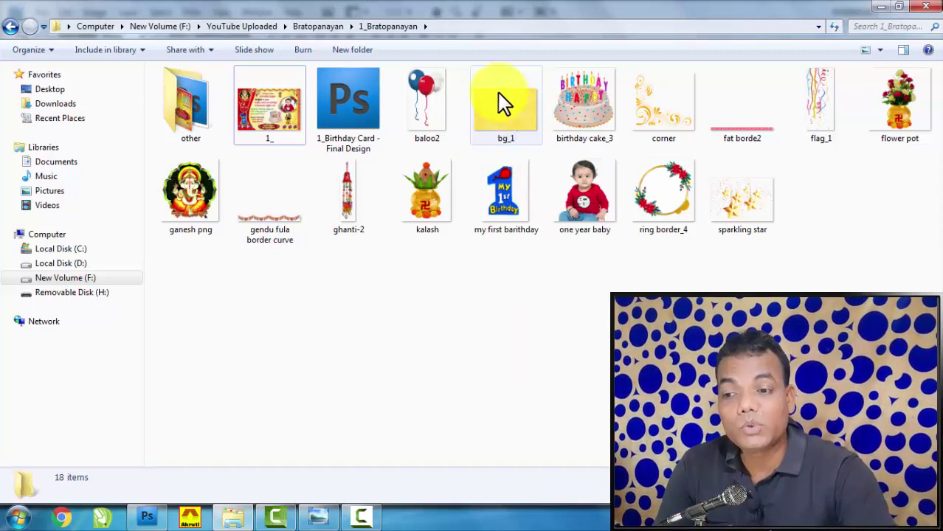
mouse_move(500, 118)
mouse_down()
mouse_move(170, 461)
mouse_move(260, 171)
mouse_up()
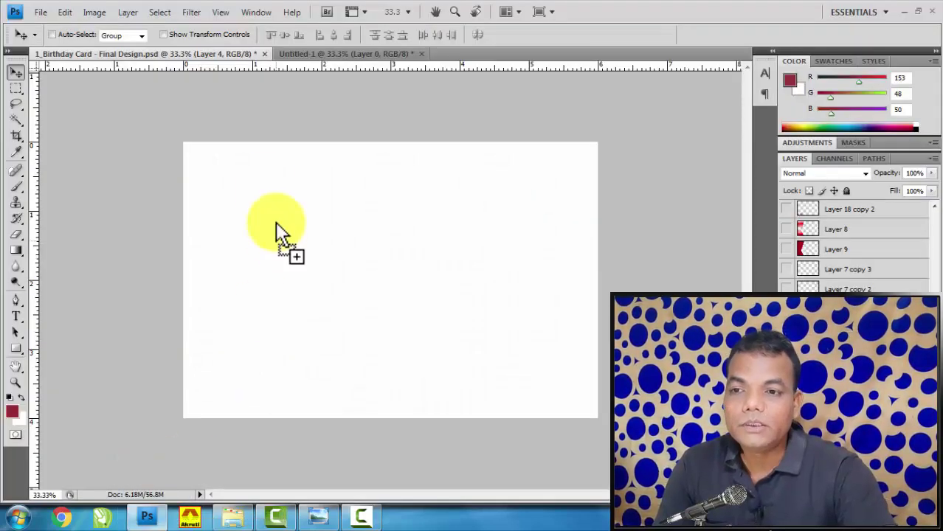
- Place the bg_1 yellow texture onto the card canvas
drag(261, 172, 260, 171)
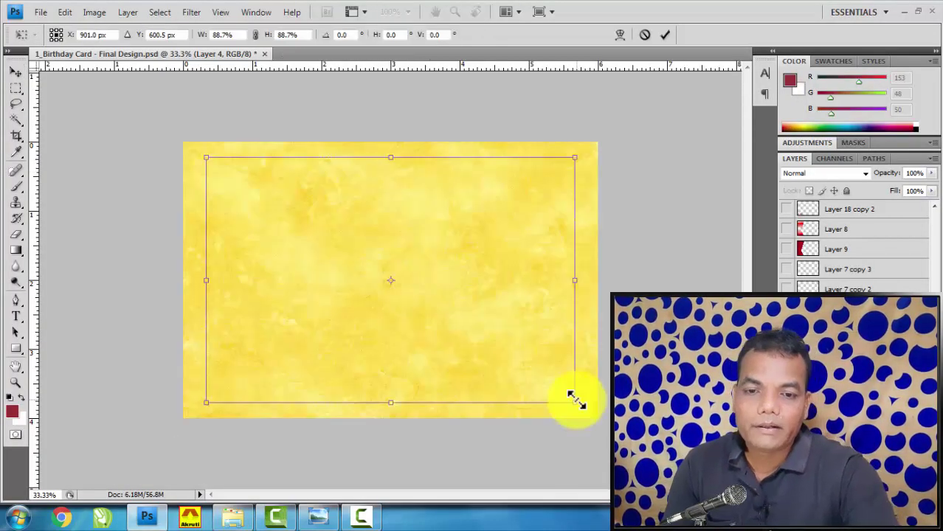
key(Return)
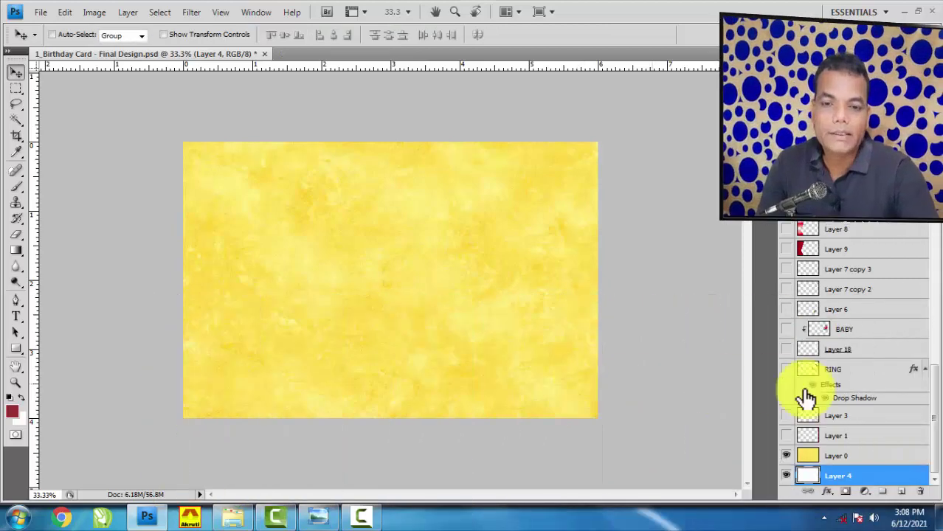
mouse_move(934, 406)
mouse_down()
mouse_move(934, 347)
mouse_move(936, 467)
mouse_up()
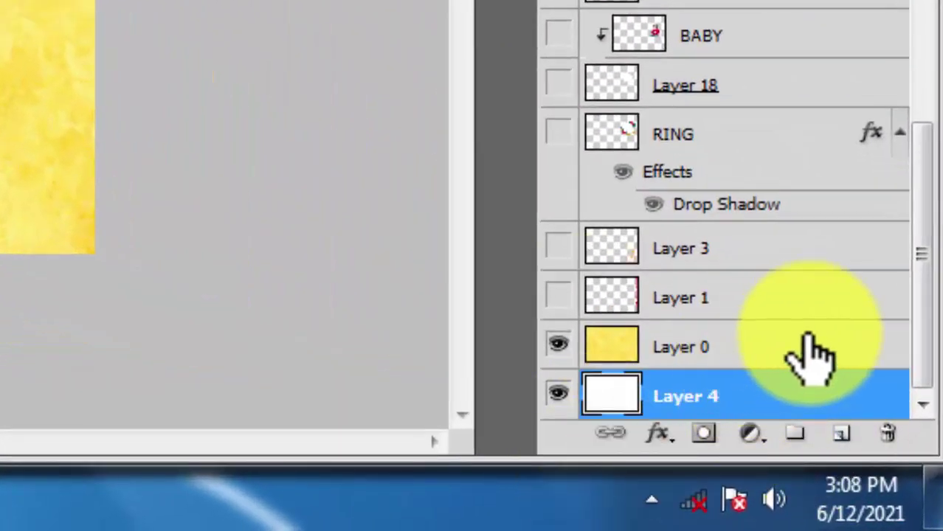
- Compare Layer 0 and Layer 4 by toggling their visibility, then select yellow Layer 0
click(780, 340)
click(747, 391)
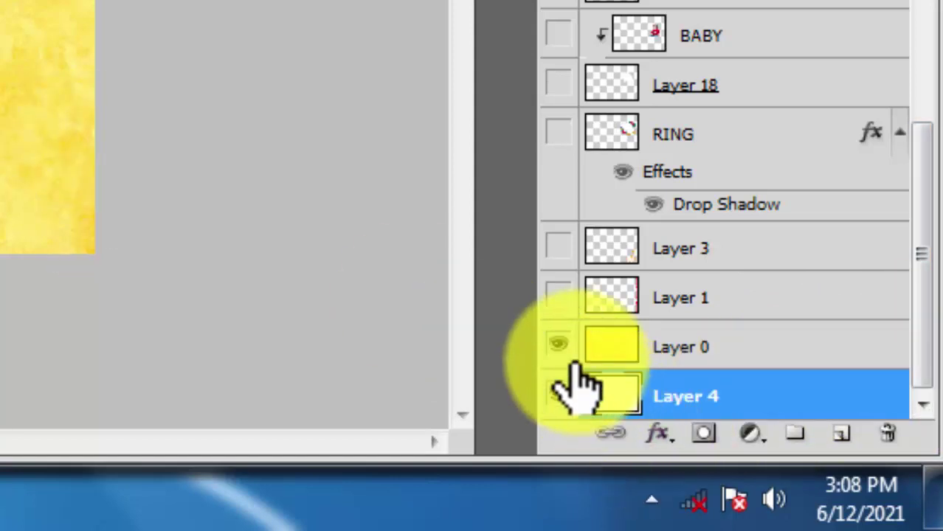
click(559, 347)
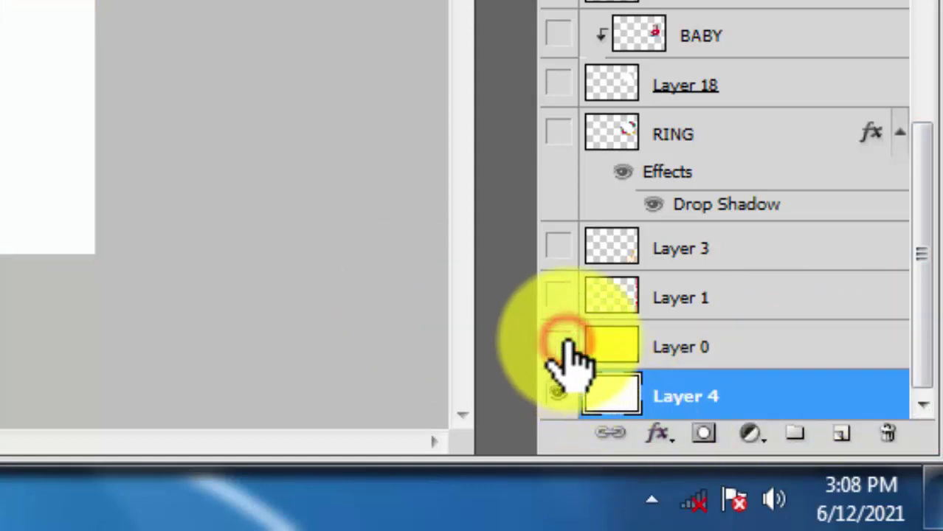
click(559, 396)
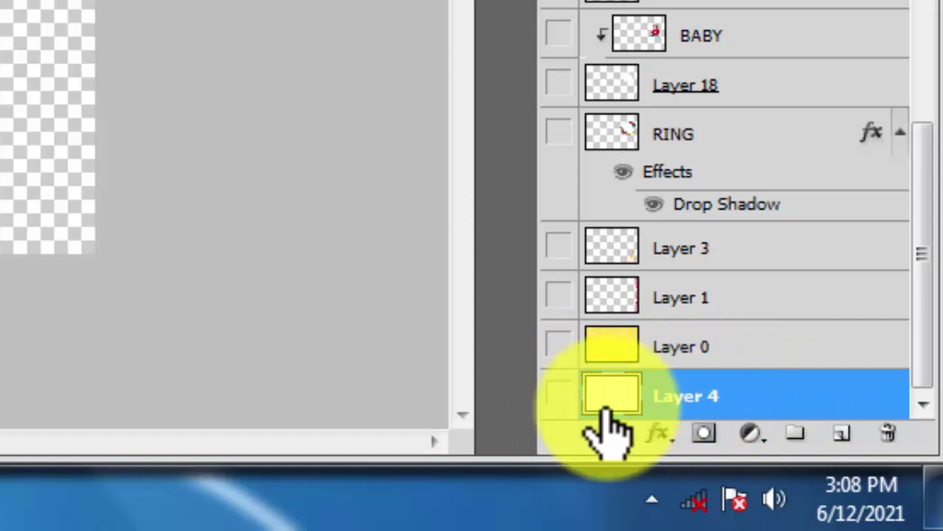
click(559, 396)
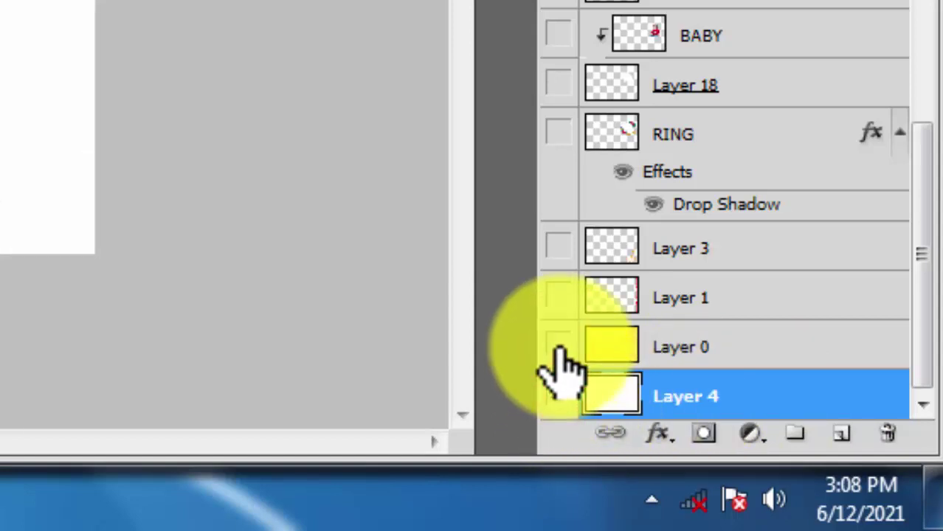
click(558, 345)
click(682, 347)
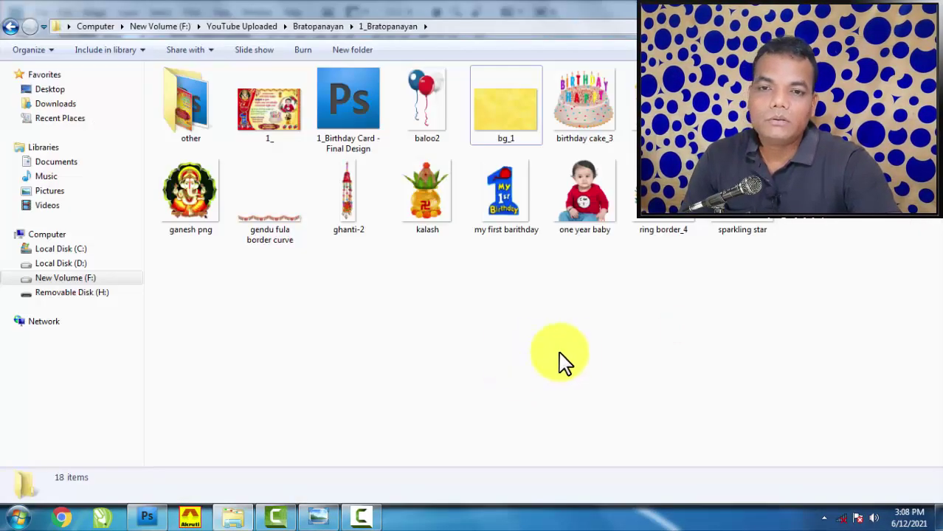
- Open the gendu fula border curve, kalash, corner and fat borde2 images in Photoshop
click(570, 349)
click(533, 326)
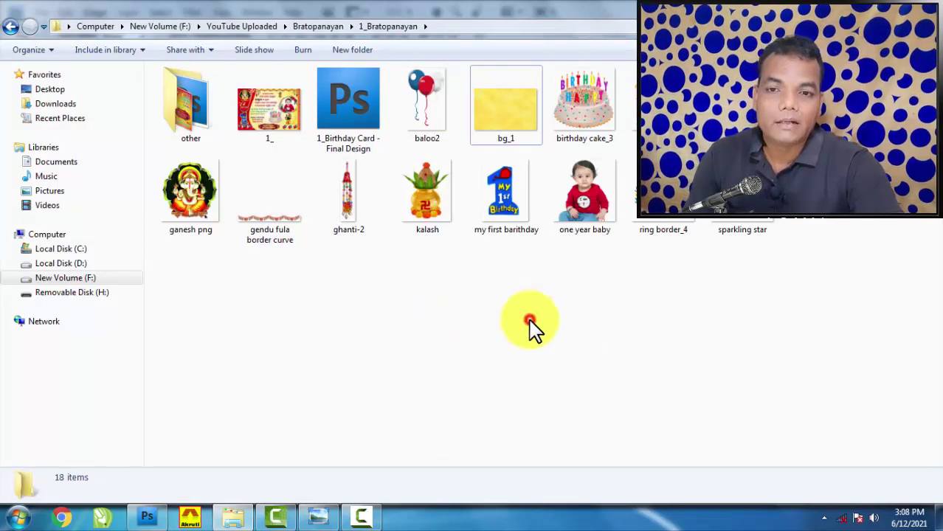
click(777, 320)
click(803, 238)
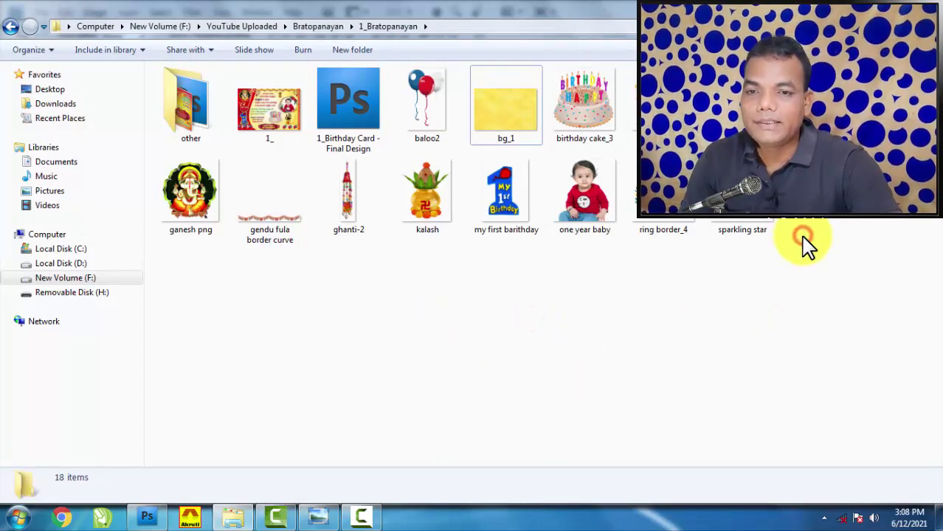
click(650, 320)
click(277, 214)
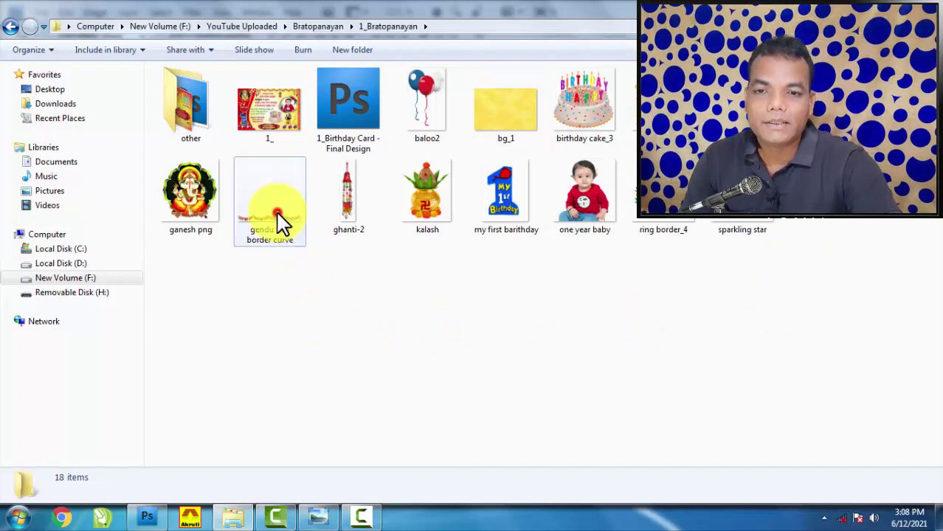
ctrl+click(749, 228)
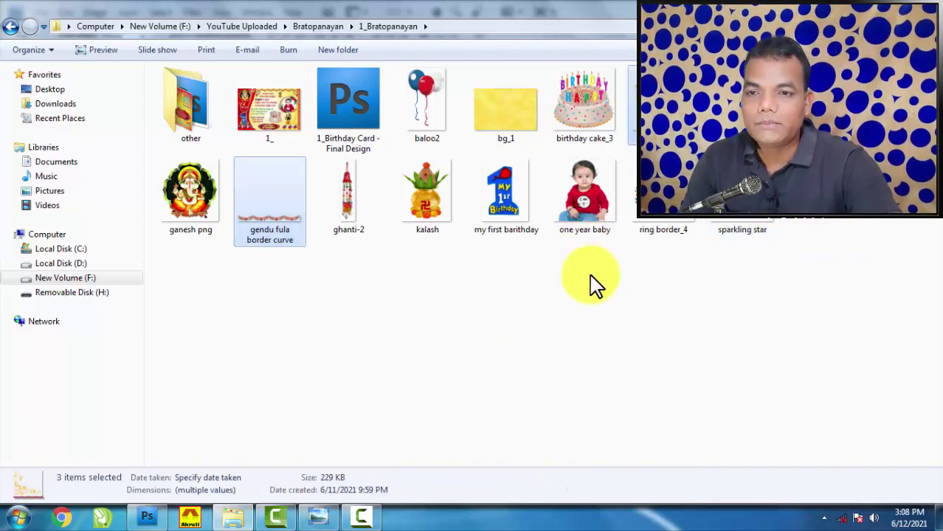
ctrl+click(518, 120)
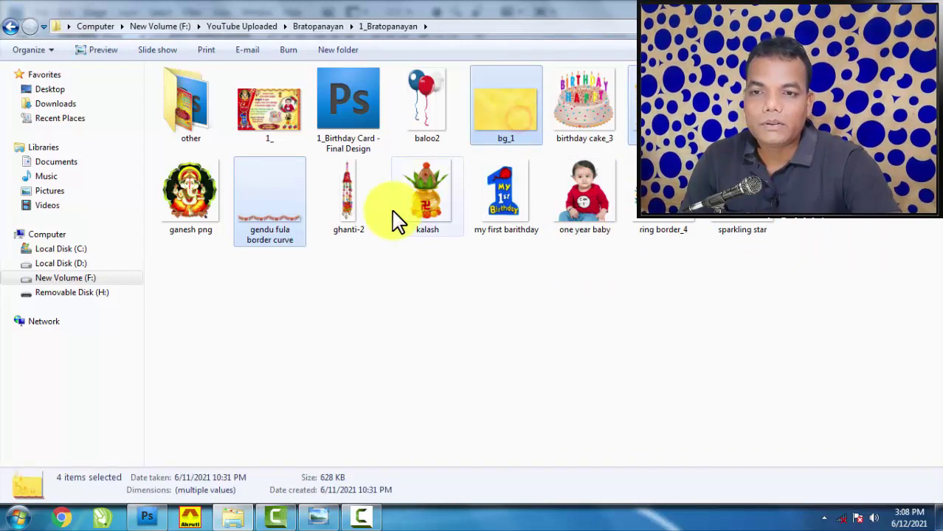
ctrl+click(508, 124)
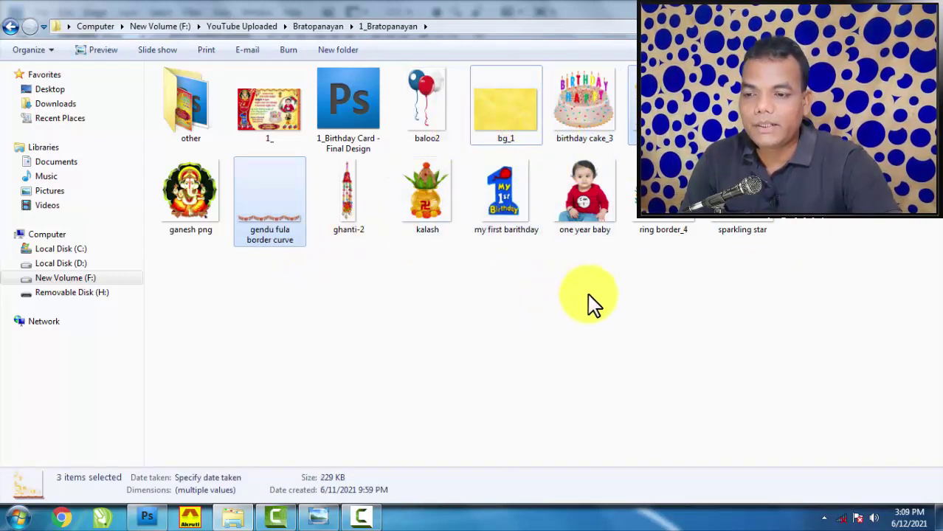
ctrl+click(443, 240)
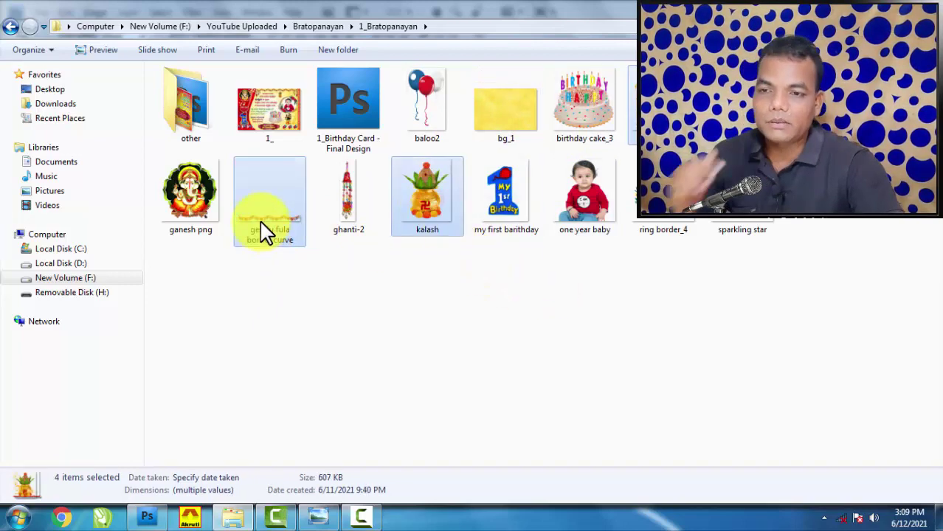
mouse_move(261, 232)
mouse_down()
mouse_move(147, 525)
mouse_move(391, 242)
mouse_up()
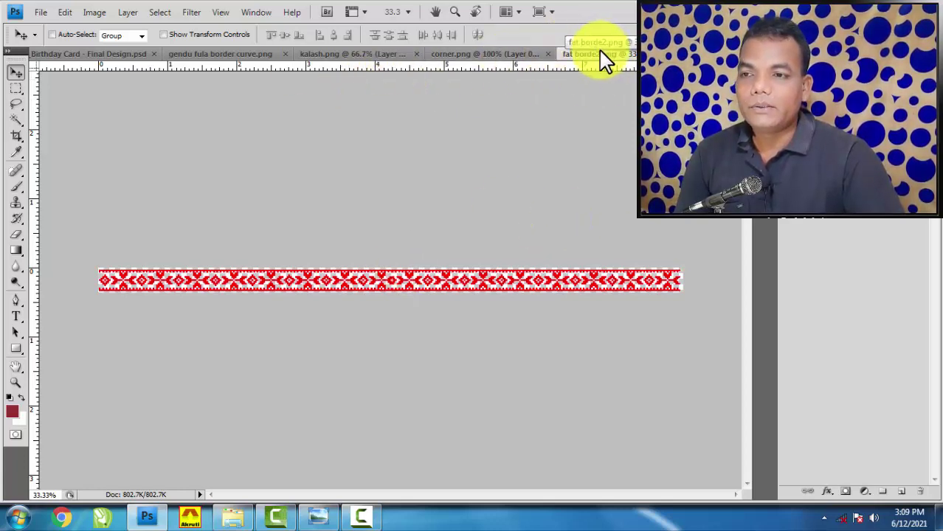
- Copy the gendu fula marigold garland onto the birthday card and close its source document
click(494, 56)
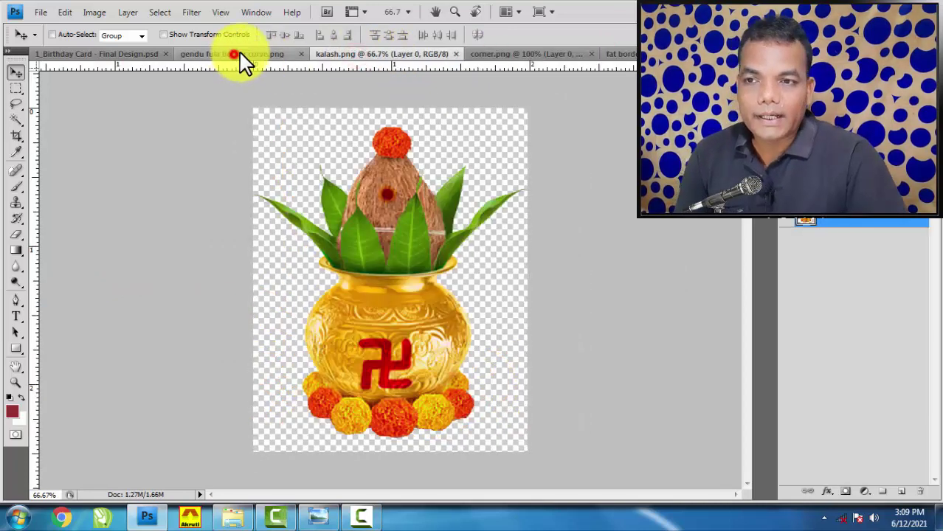
click(242, 58)
click(113, 54)
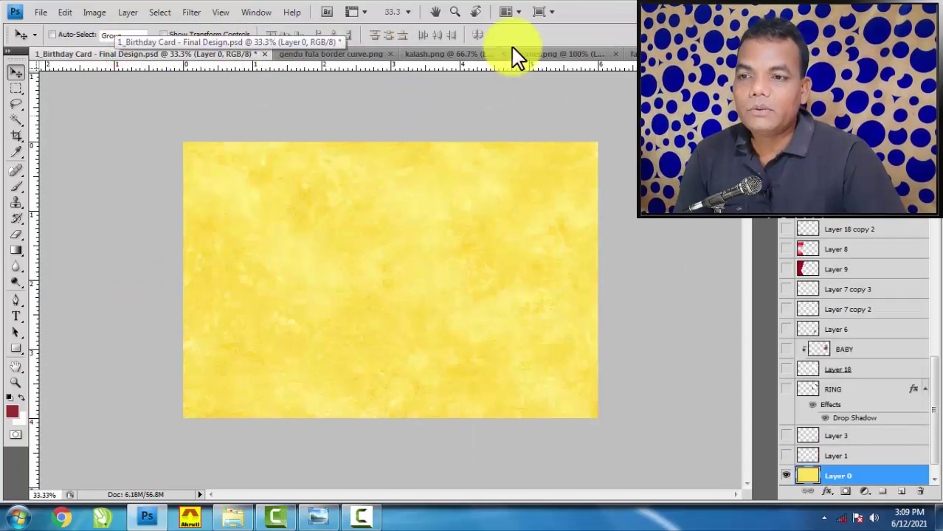
click(295, 58)
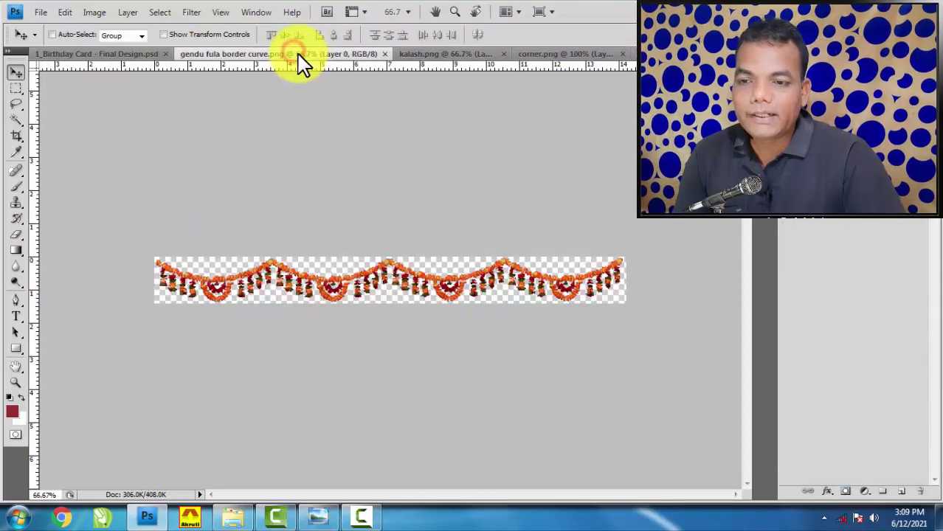
drag(259, 58, 453, 338)
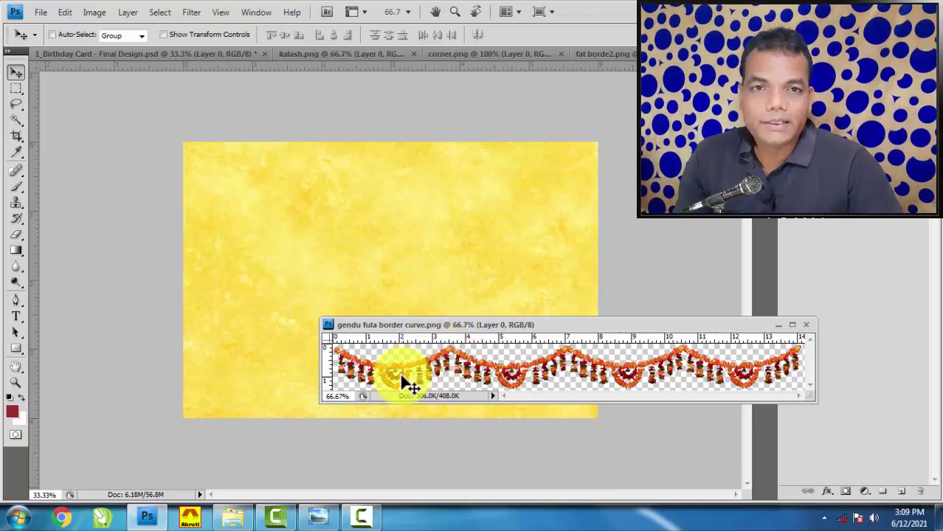
drag(399, 373, 312, 221)
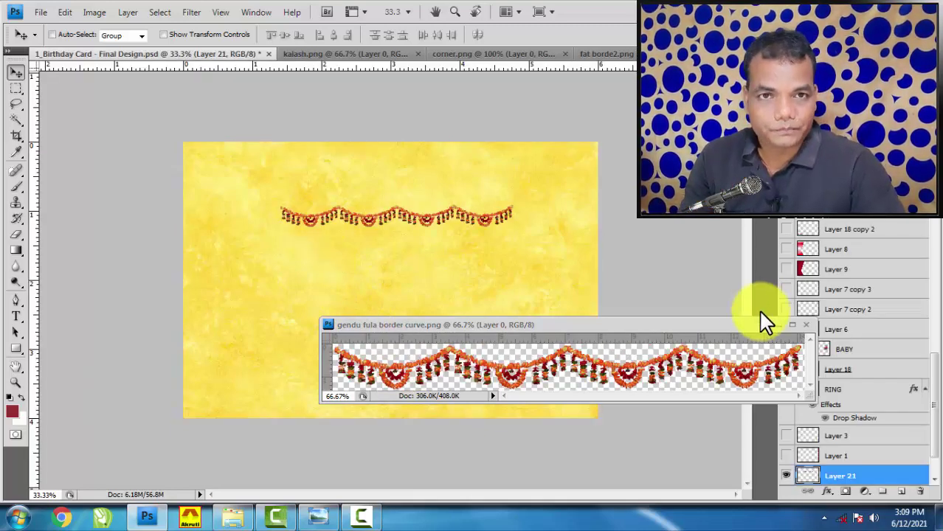
drag(715, 325, 604, 331)
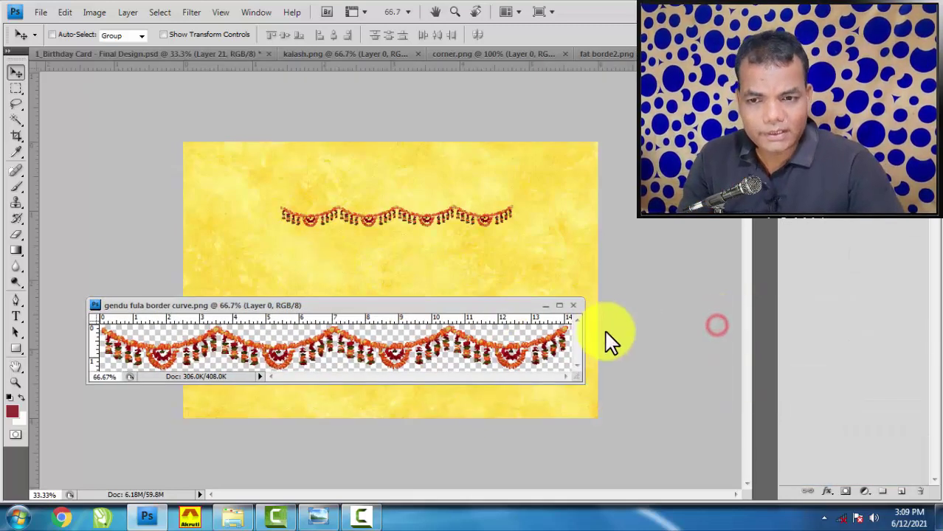
click(573, 305)
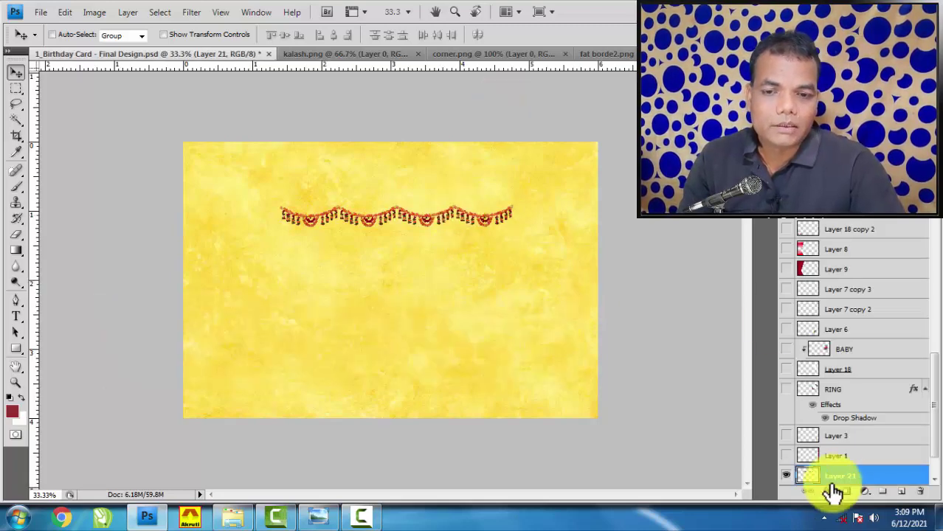
- Make the garland's Layer 21 visible and float the kalash image in its own window
drag(928, 380, 928, 431)
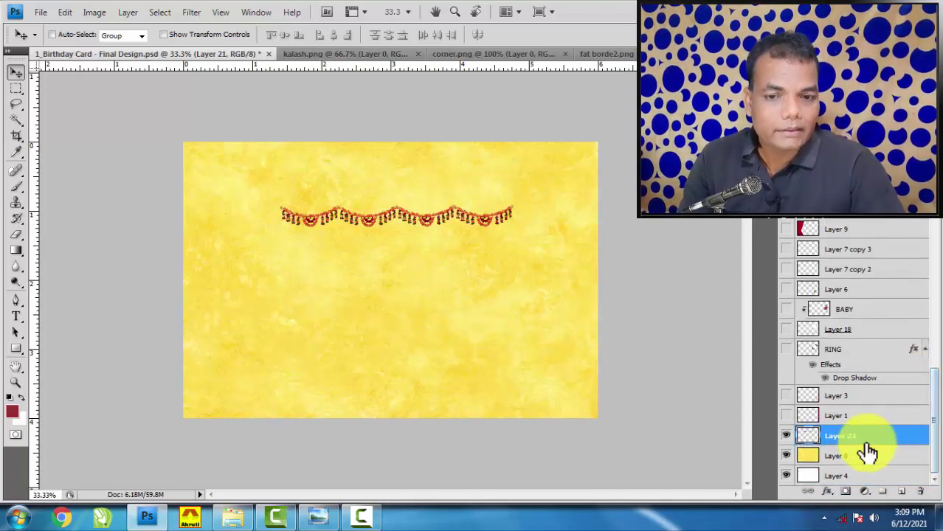
click(786, 436)
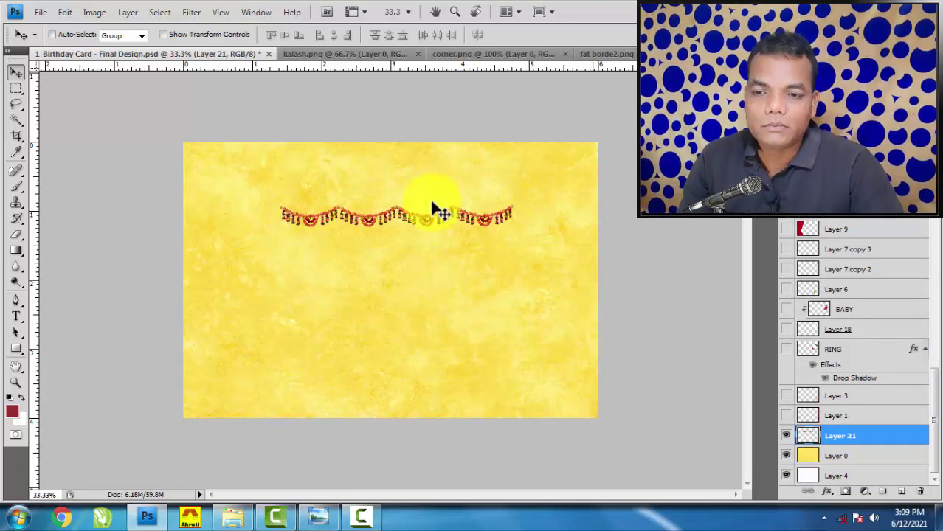
mouse_move(322, 55)
mouse_down()
mouse_move(553, 343)
mouse_move(303, 282)
mouse_up()
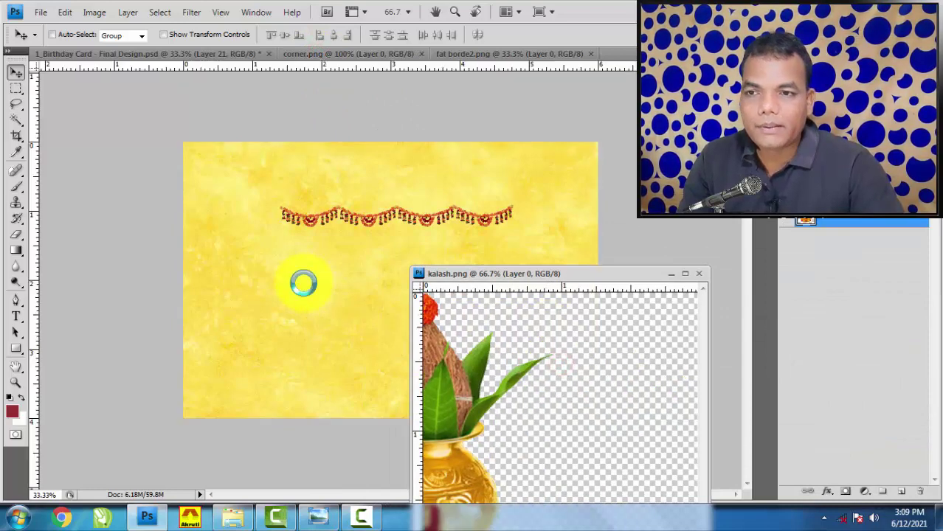
- Add the kalash, corner ornament and red fat borde2 border to the card, closing corner.png
click(699, 274)
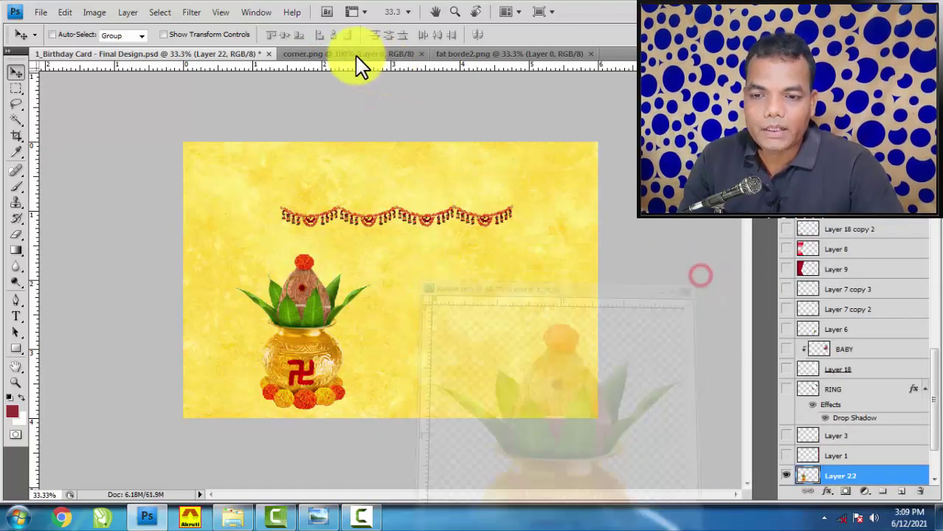
mouse_move(356, 56)
mouse_down()
mouse_move(562, 416)
mouse_move(413, 277)
mouse_up()
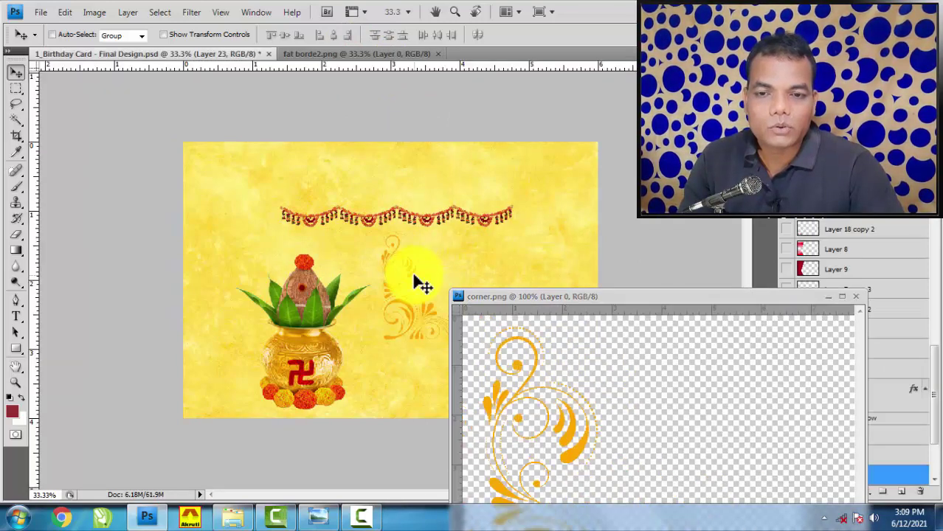
drag(789, 297, 756, 293)
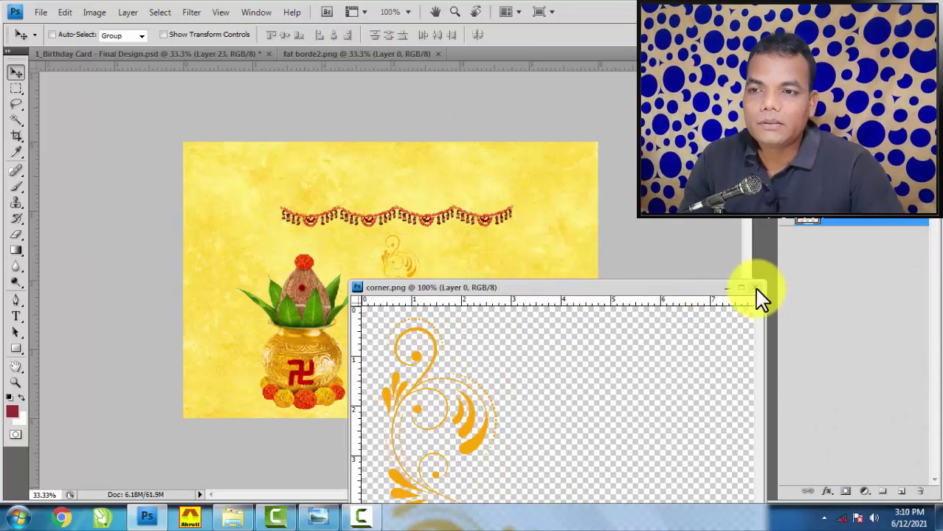
click(755, 288)
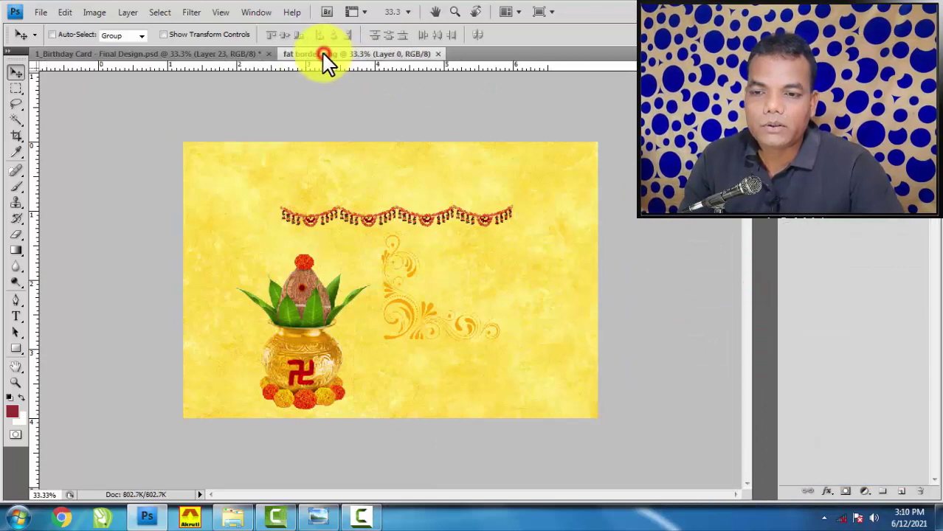
mouse_move(328, 61)
mouse_down()
mouse_move(498, 337)
mouse_move(589, 317)
mouse_up()
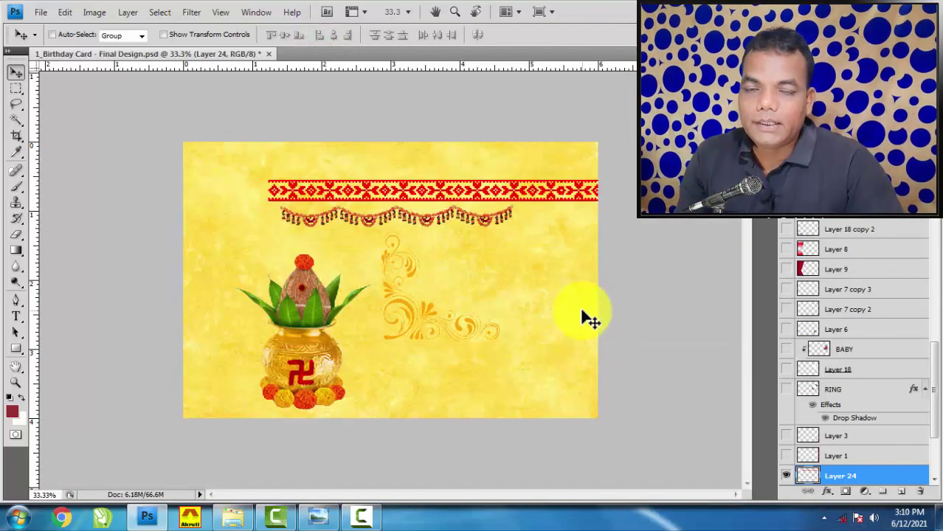
click(551, 272)
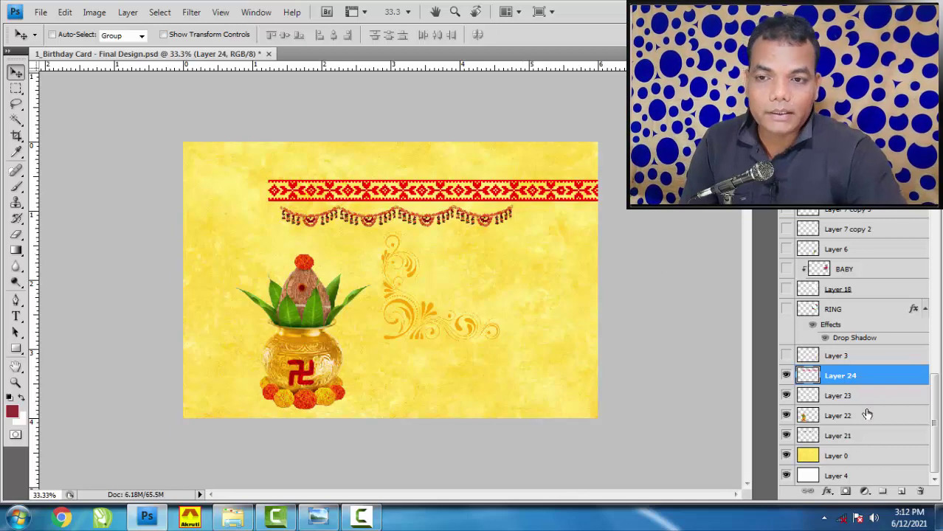
- Slide the red border left, move the kalash to the left edge and shift the corner ornament left
drag(507, 193, 437, 184)
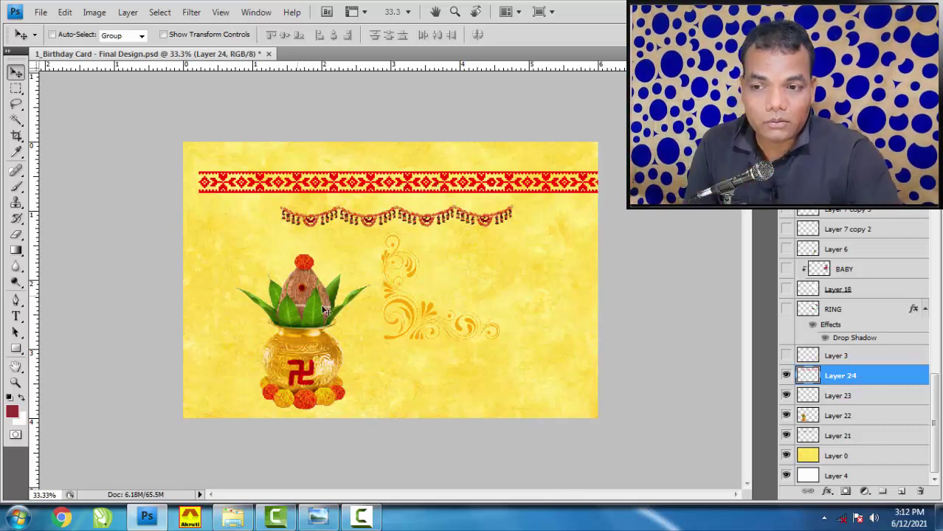
key(shift+Right)
key(shift+Right)
key(shift+Right)
key(shift+Right)
drag(300, 305, 245, 284)
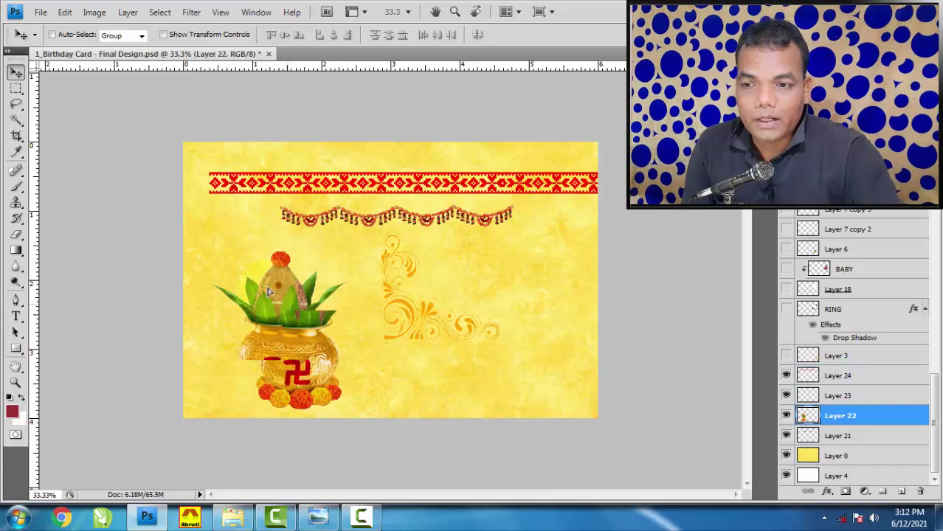
scroll(480, 329, up, 3)
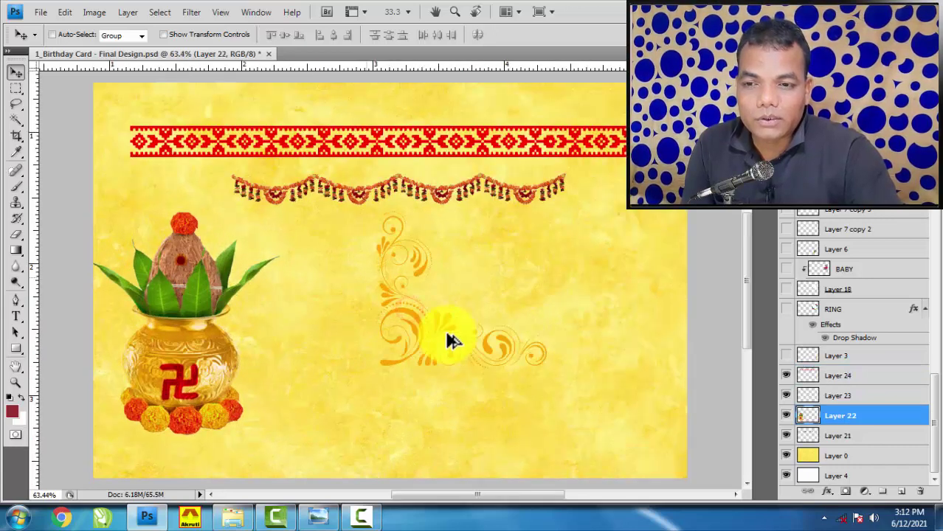
scroll(448, 339, up, 2)
right_click(412, 318)
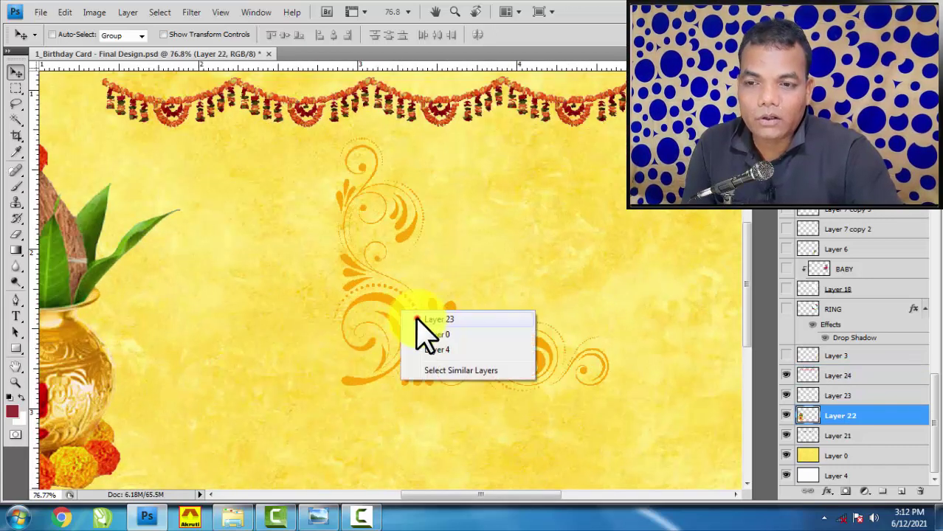
click(420, 324)
drag(398, 314, 352, 312)
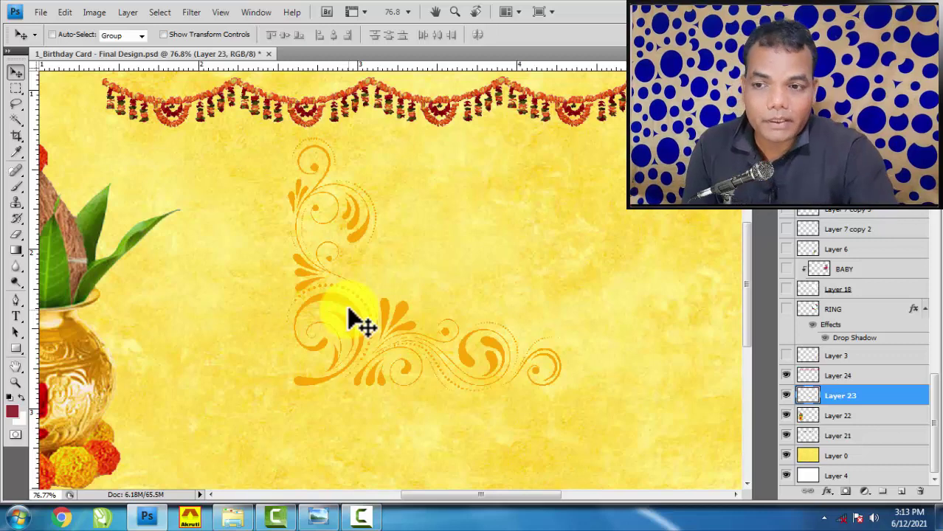
- Shift the red border strip up and left, then toggle its visibility to check it
scroll(352, 318, down, 3)
scroll(358, 317, down, 2)
scroll(446, 338, up, 1)
scroll(441, 339, up, 1)
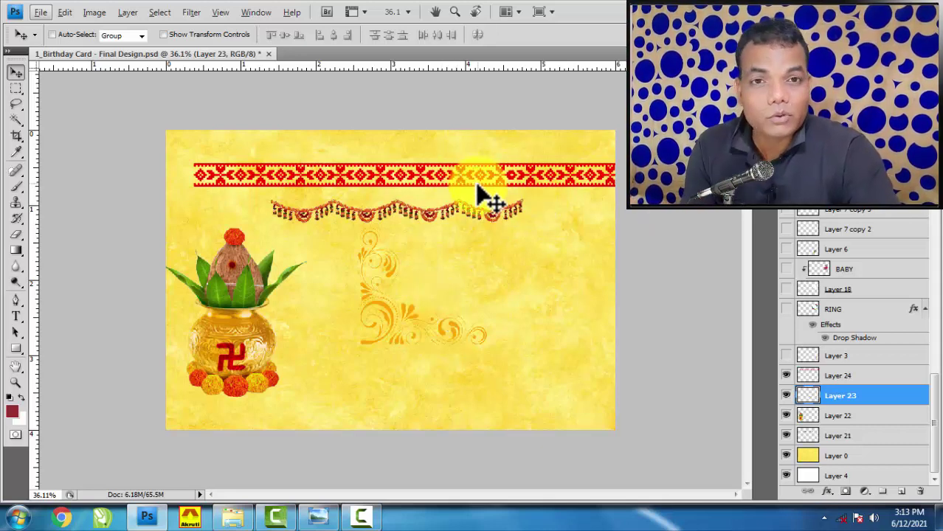
right_click(434, 171)
click(445, 178)
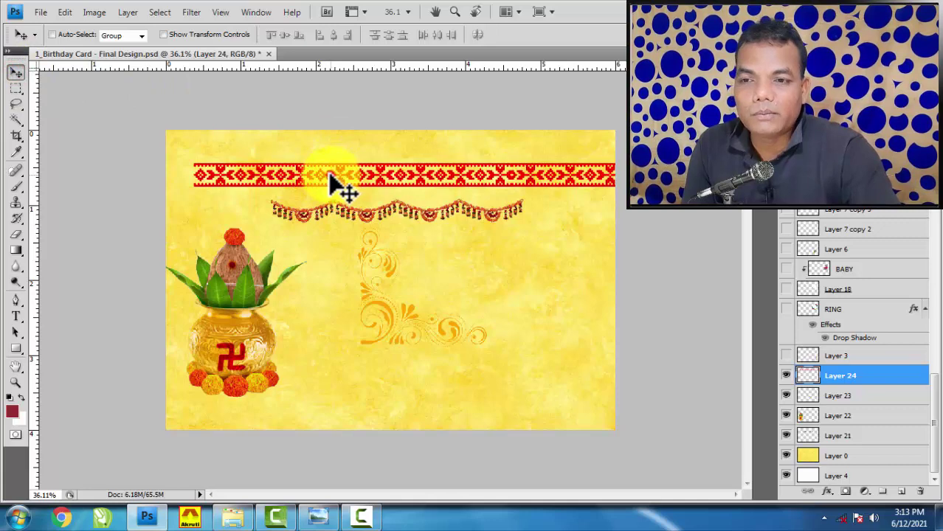
mouse_move(343, 189)
mouse_down()
mouse_move(330, 169)
mouse_move(335, 177)
mouse_up()
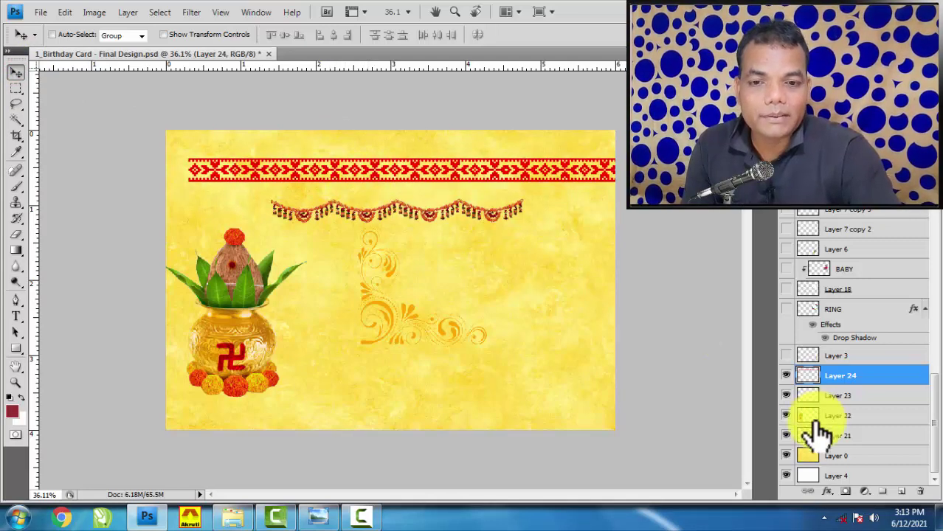
click(786, 376)
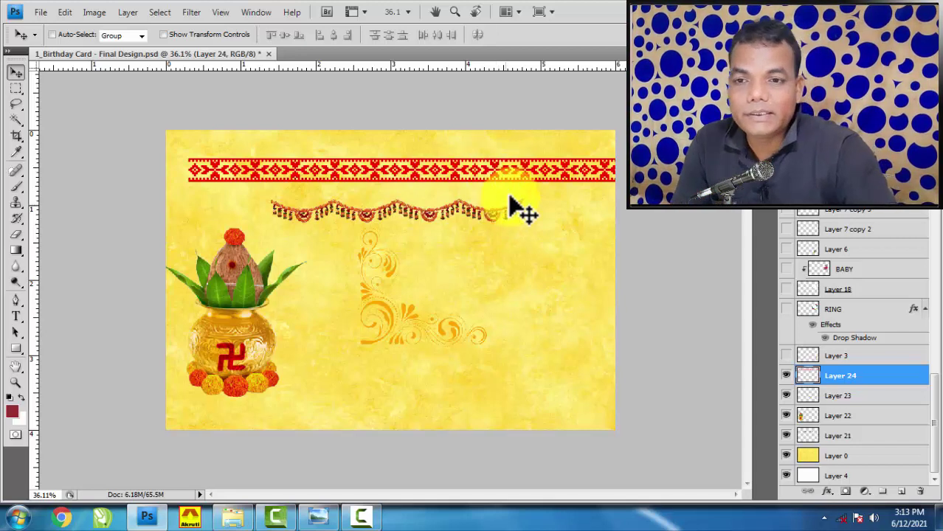
- Rename Layer 24 to 'Border' in the Layers panel
click(847, 377)
text(Border)
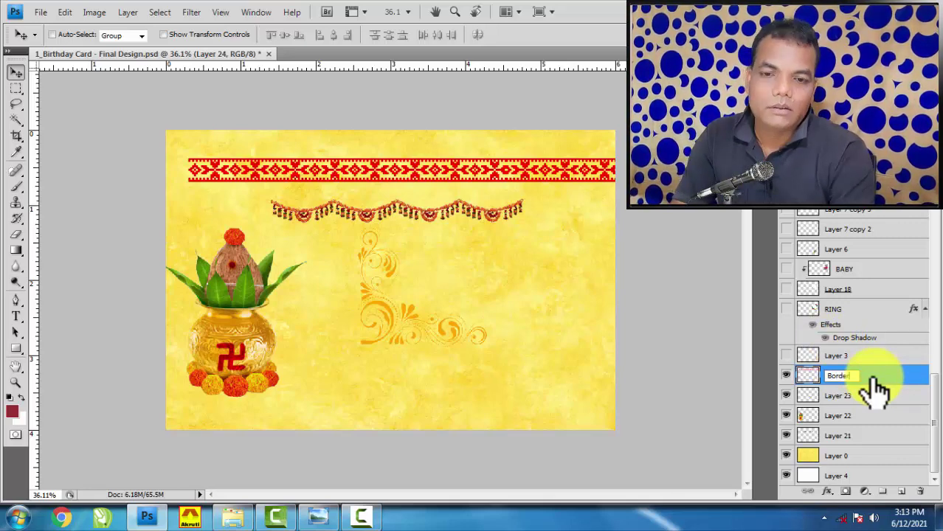
key(Return)
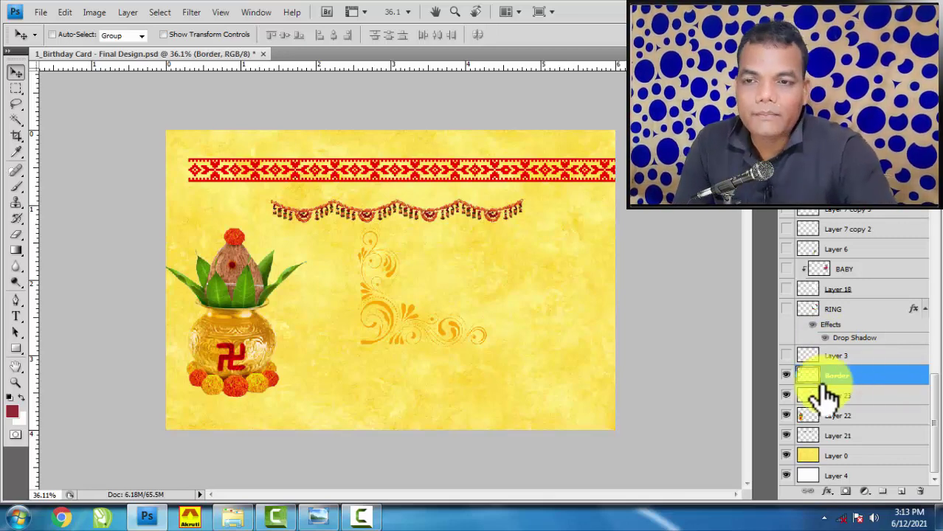
- Rotate the Border strip to stand vertically and move it to the card's right edge
key(ctrl+t)
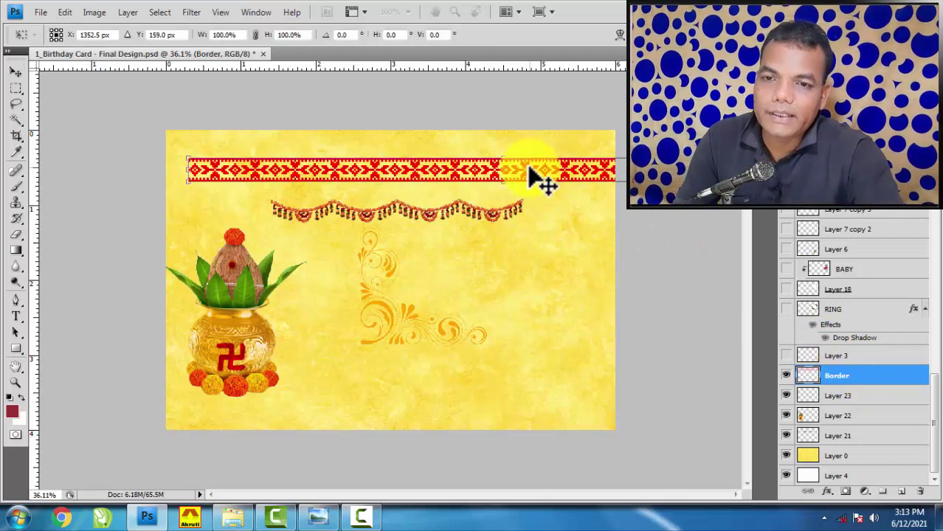
key(ctrl+0)
key(ctrl+minus)
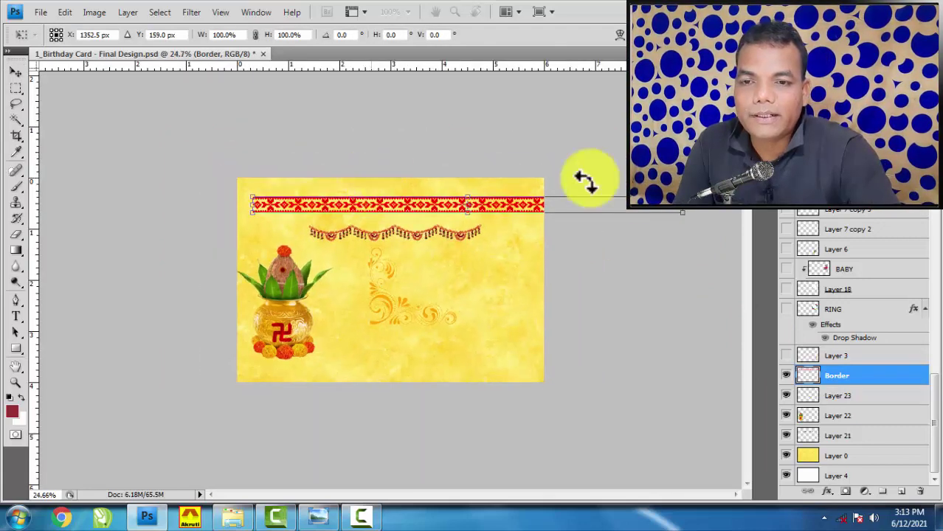
key(ctrl+0)
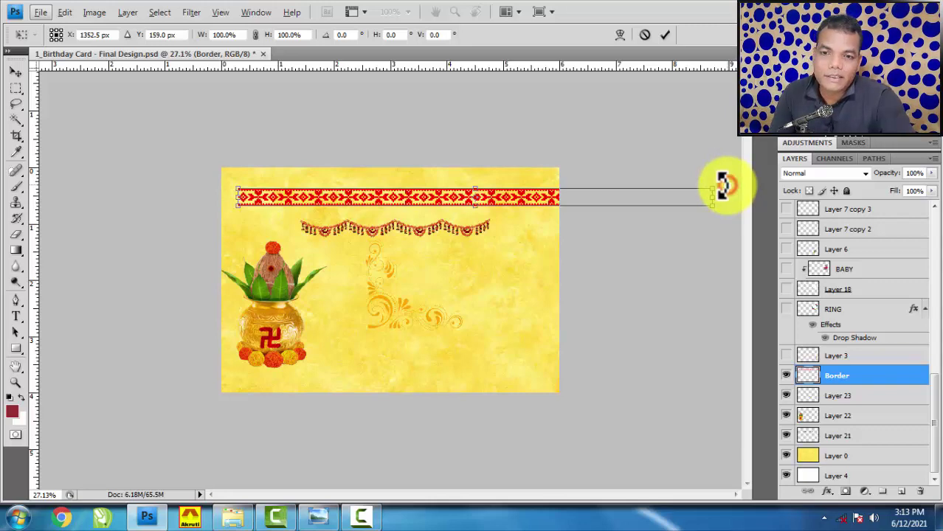
mouse_move(722, 186)
mouse_down()
mouse_move(551, 386)
mouse_move(505, 399)
mouse_up()
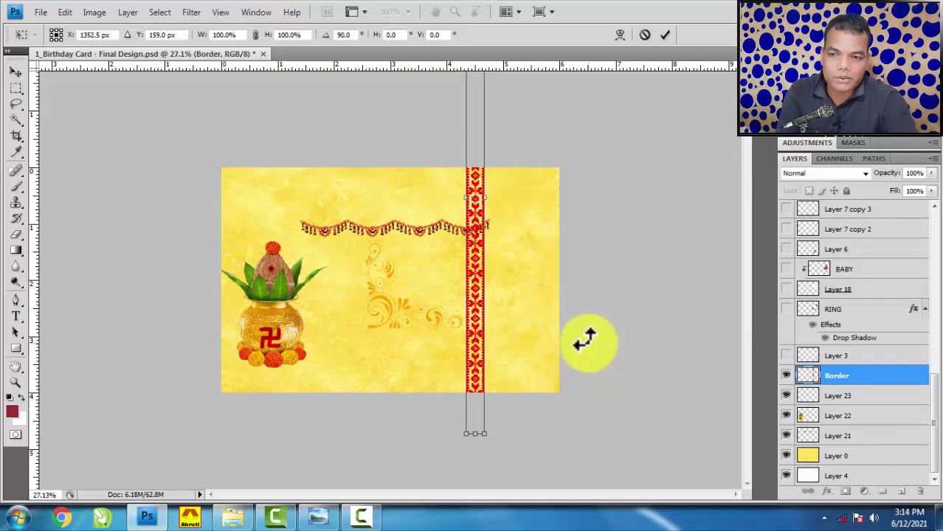
key(Return)
mouse_move(479, 305)
mouse_down()
mouse_move(542, 295)
mouse_move(547, 304)
mouse_up()
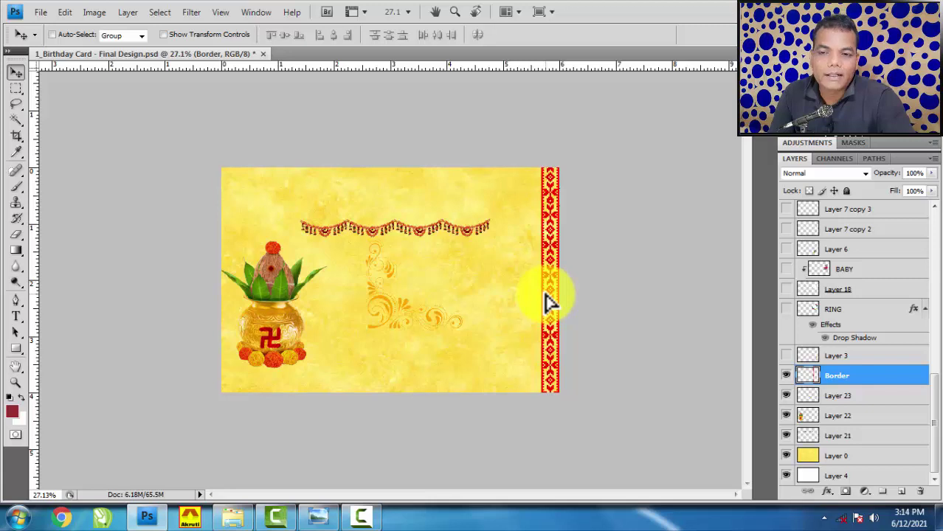
scroll(519, 236, down, 1)
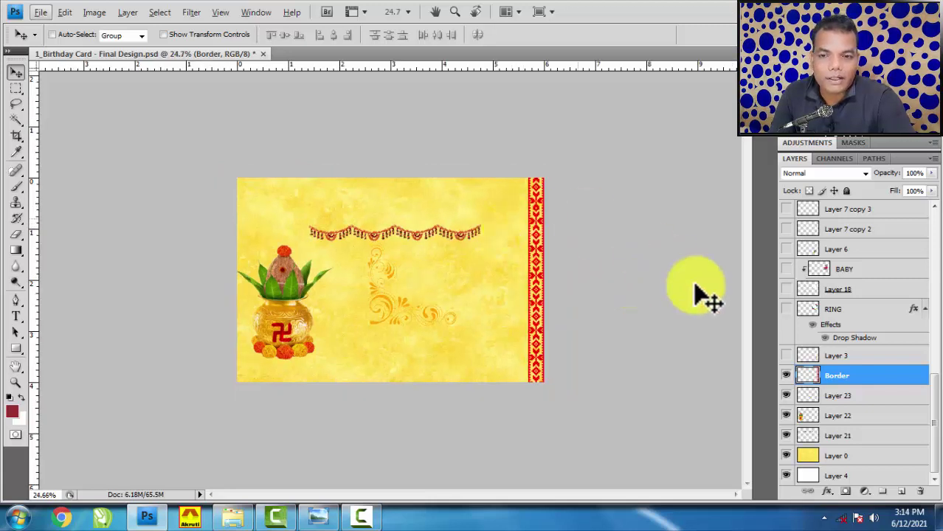
- Reapply the border transform, then mark a crop marquee covering the entire card
key(ctrl+t)
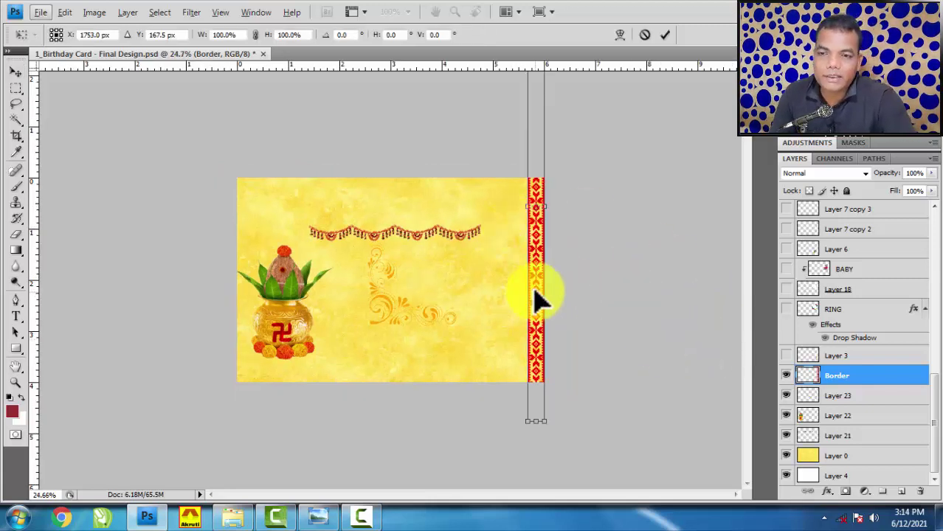
scroll(536, 298, down, 3)
scroll(534, 289, down, 2)
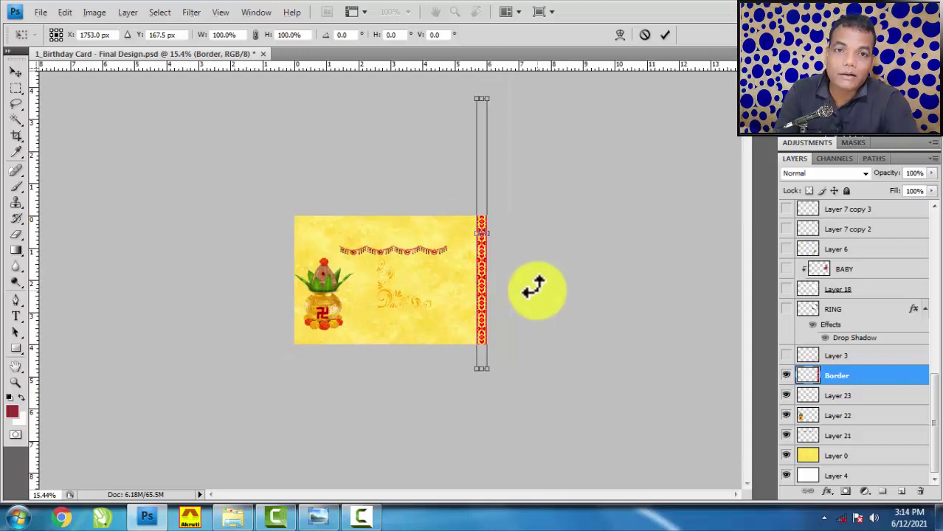
key(Return)
scroll(463, 257, up, 6)
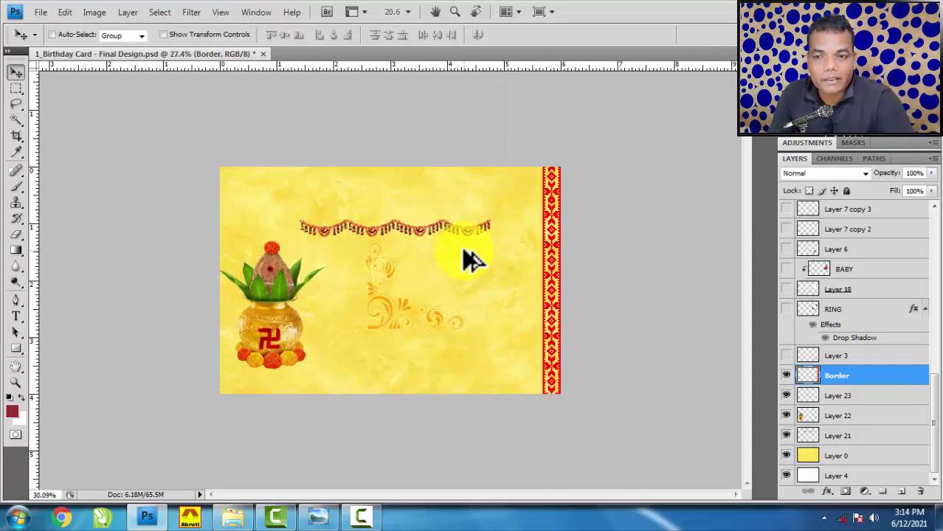
scroll(471, 258, up, 2)
scroll(468, 258, down, 1)
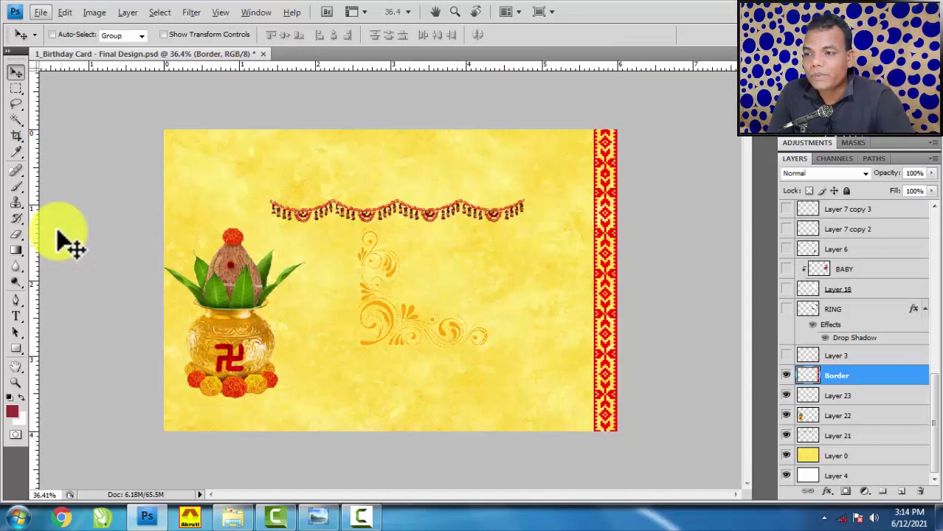
click(14, 136)
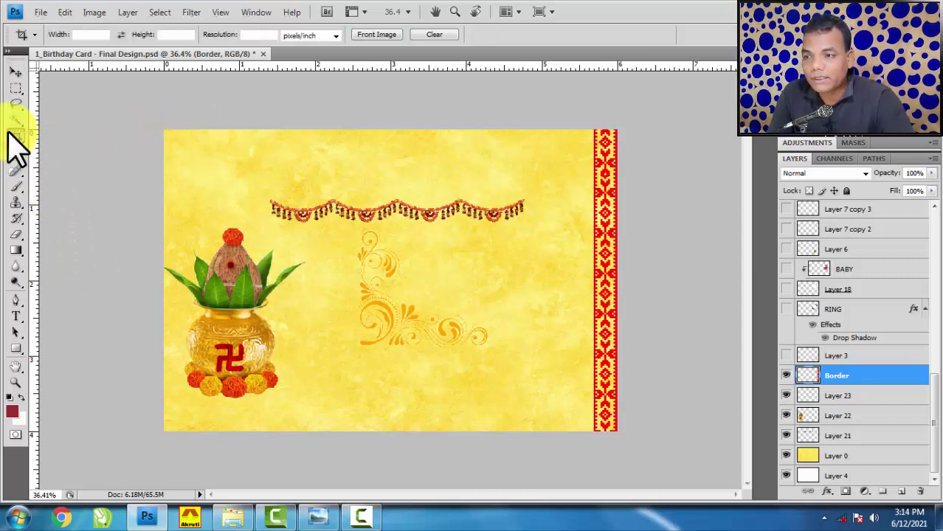
drag(136, 118, 649, 442)
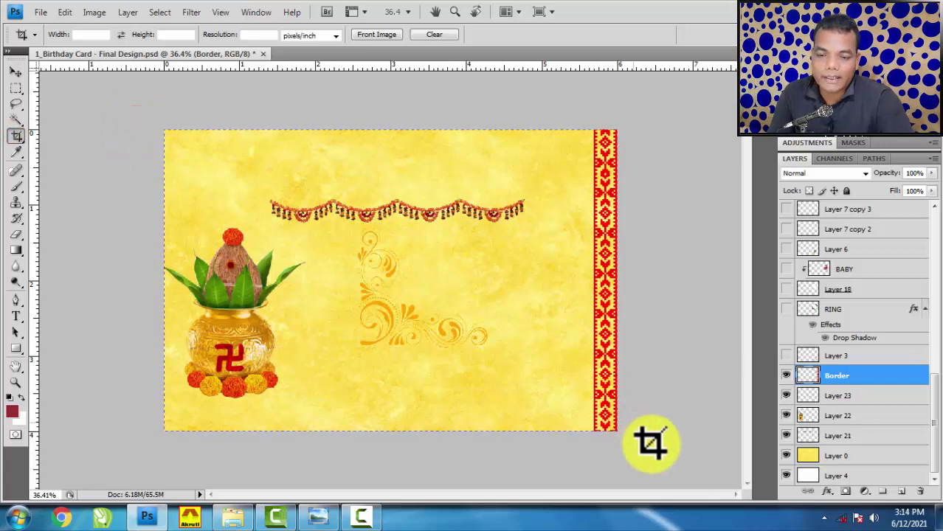
- Crop the card to its edges and recommit the border layer's transform
key(Return)
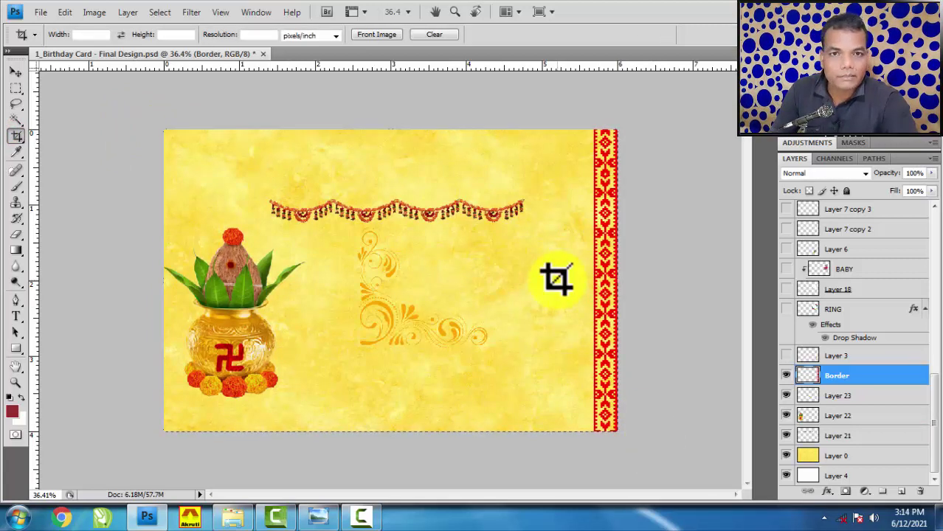
click(15, 71)
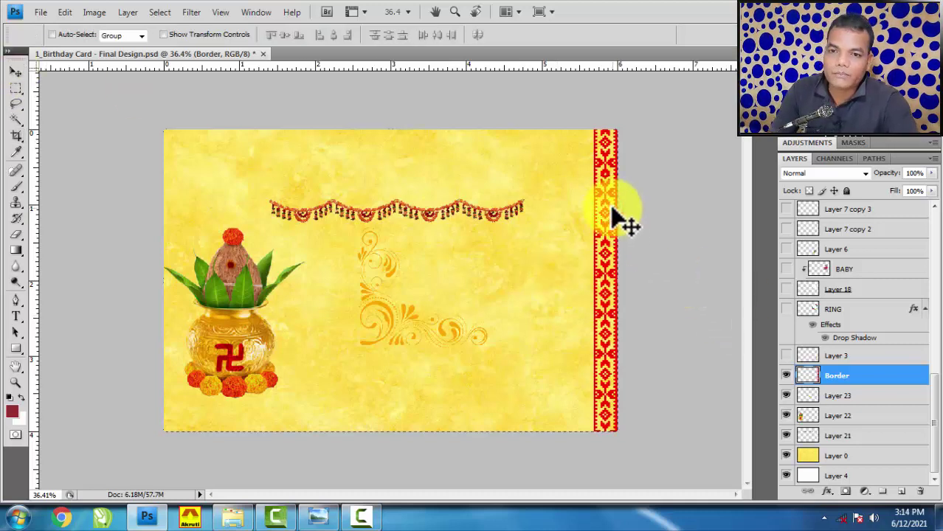
key(ctrl+t)
key(Return)
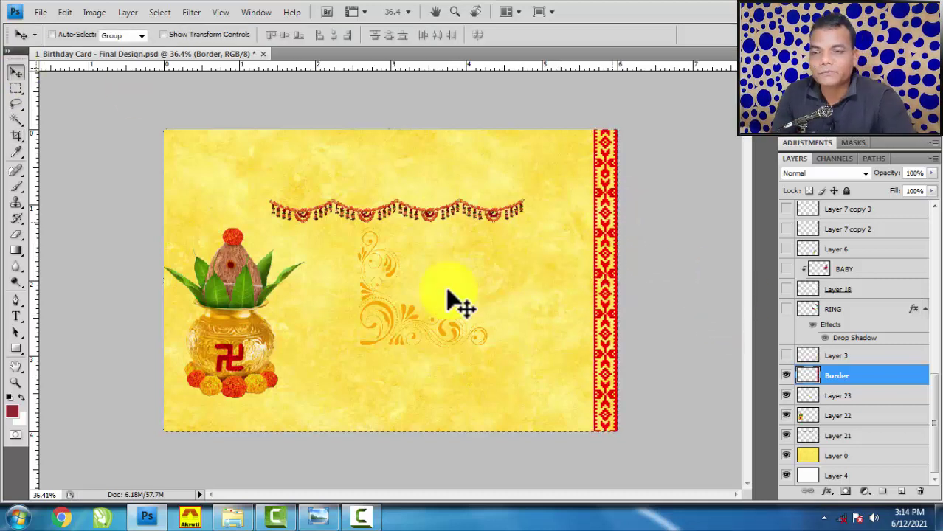
click(675, 223)
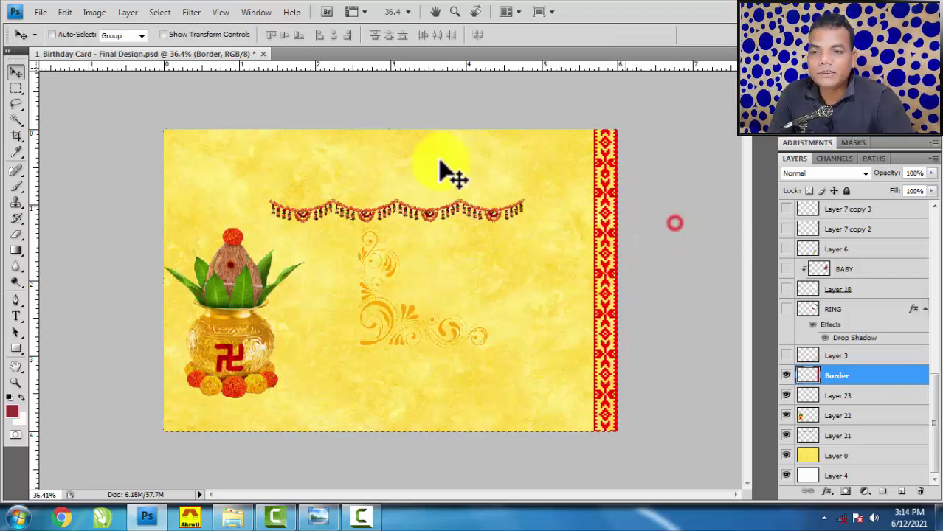
- Select the garland layer (Layer 21) and push it up to the card's top edge
right_click(431, 217)
click(471, 227)
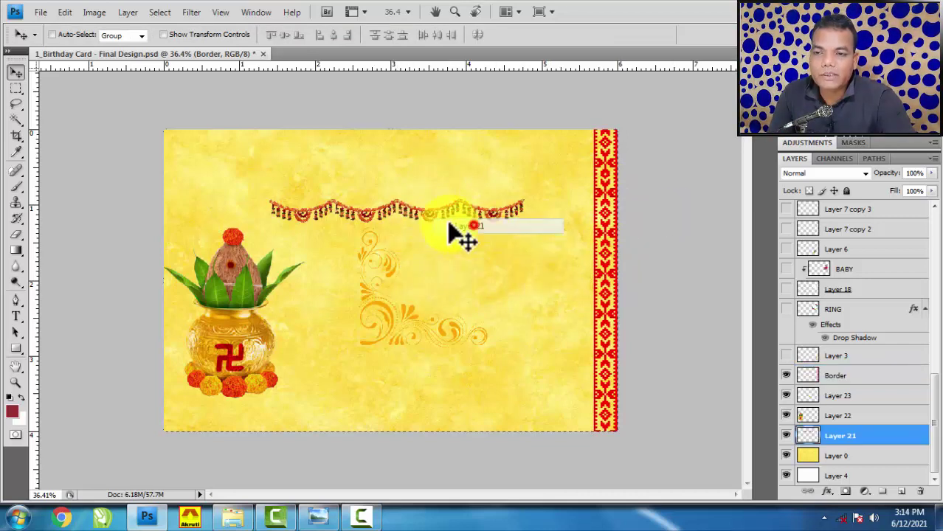
scroll(431, 217, up, 2)
right_click(428, 186)
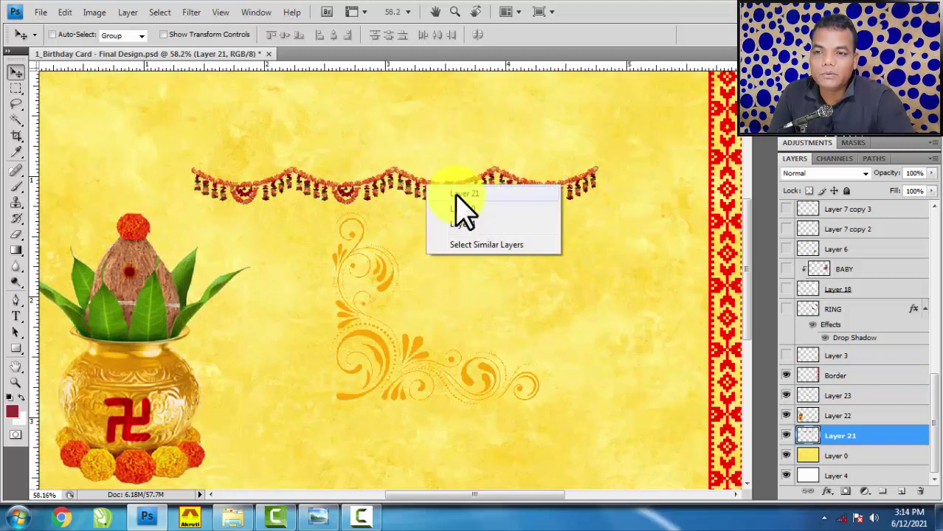
click(457, 204)
scroll(411, 216, down, 1)
scroll(415, 221, down, 1)
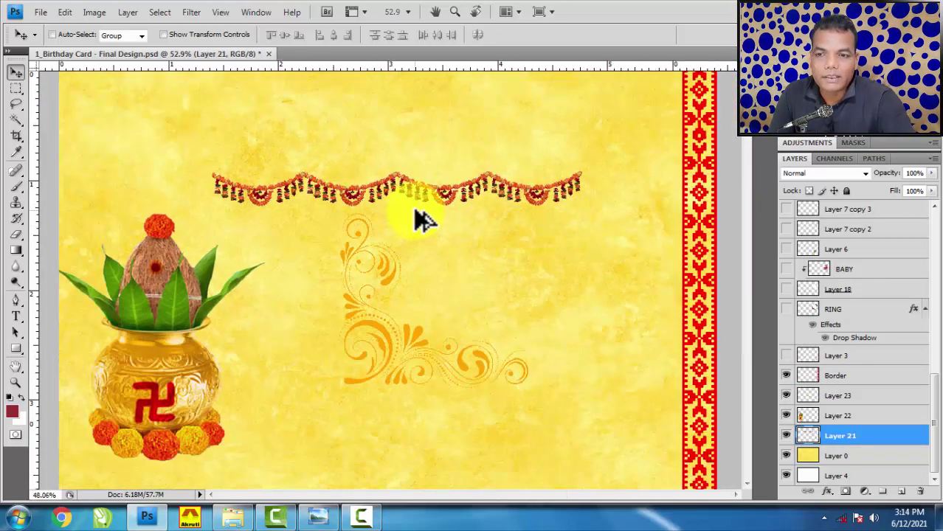
scroll(416, 215, down, 1)
right_click(439, 200)
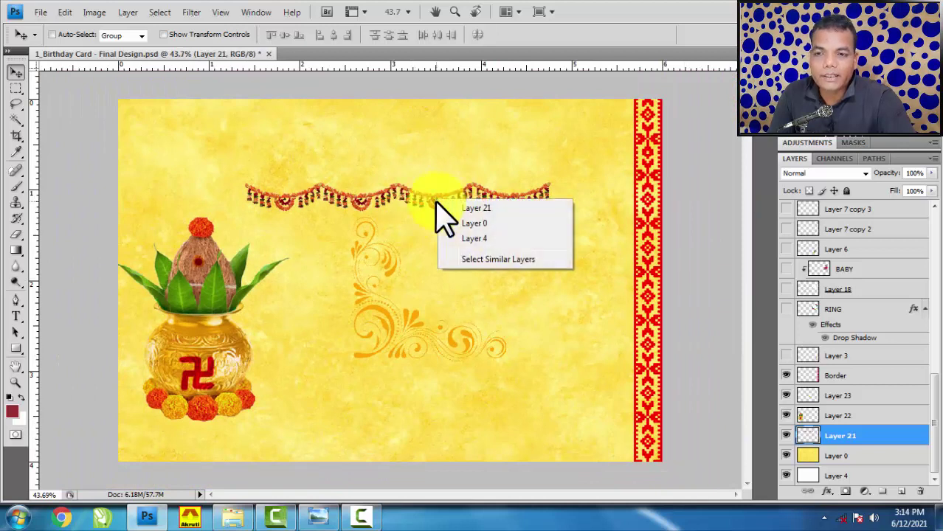
click(492, 208)
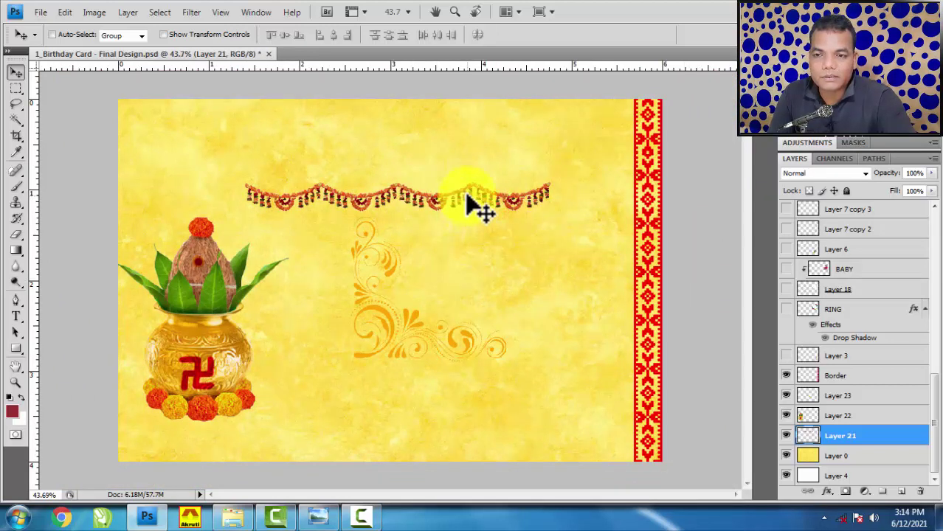
drag(466, 199, 545, 119)
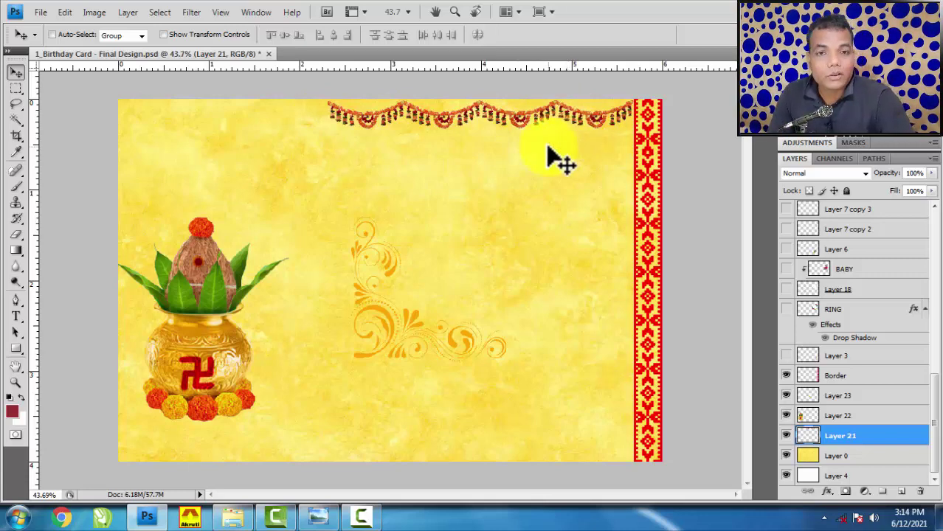
- Zoom in and Alt-drag a duplicate garland into place below the first
ctrl+click(540, 175)
drag(520, 243, 517, 242)
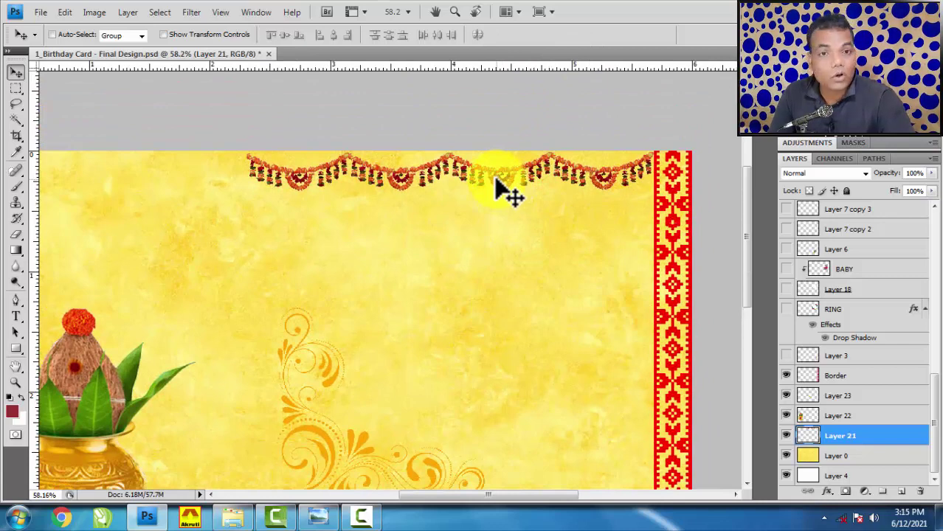
drag(497, 182, 428, 260)
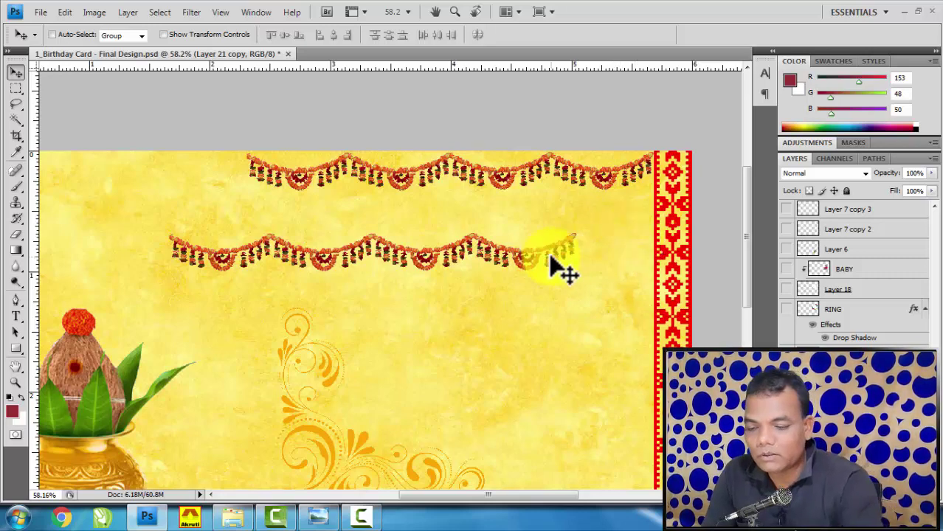
- Undo the extra third garland copy and slide the second garland further left
drag(530, 263, 499, 344)
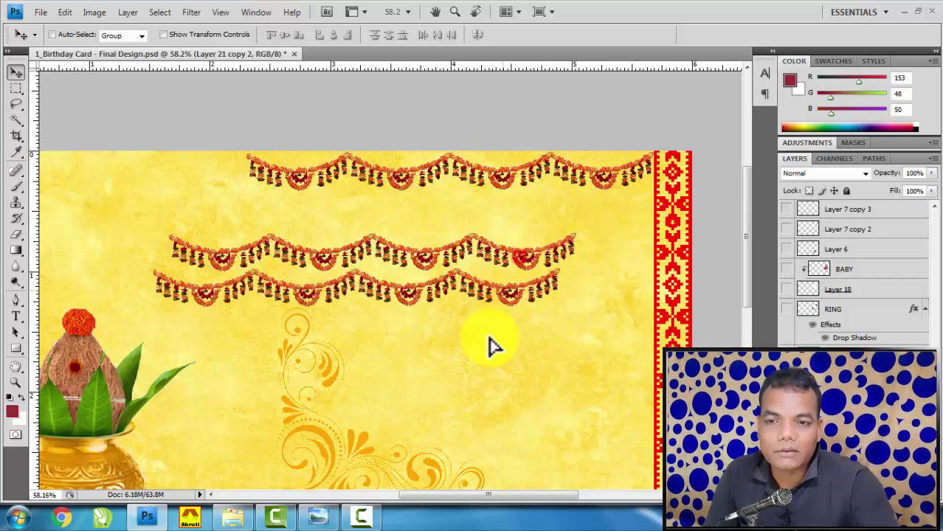
key(ctrl+z)
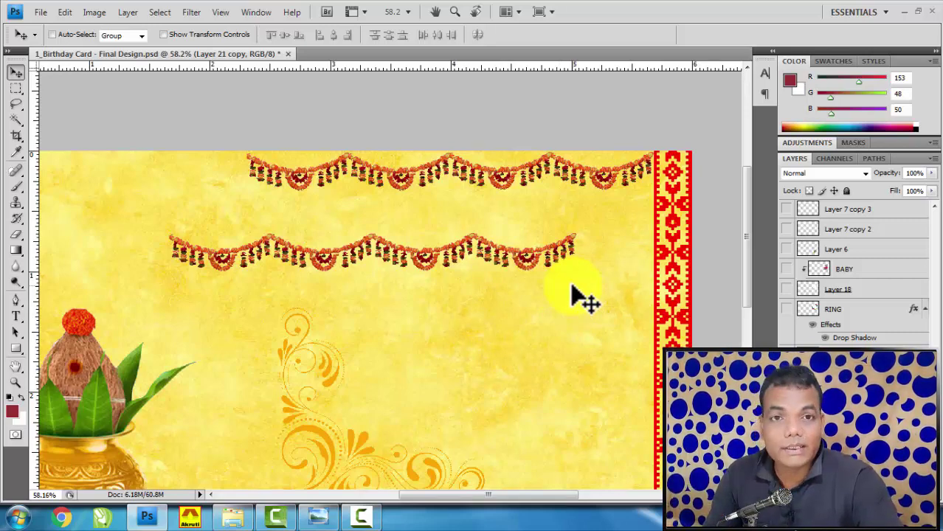
drag(446, 328, 539, 346)
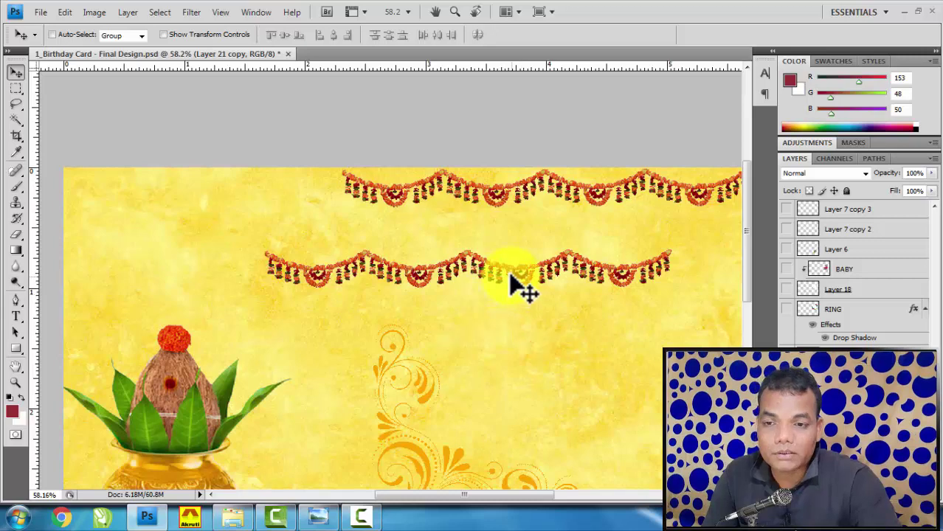
mouse_move(515, 284)
mouse_down()
mouse_move(409, 277)
mouse_move(436, 289)
mouse_up()
click(17, 87)
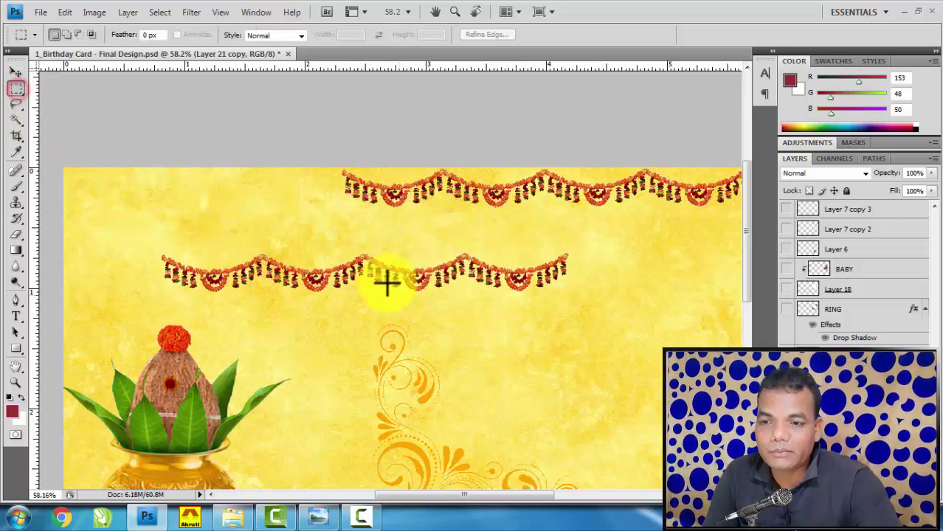
- Delete the right portion of the lower garland with a rectangular selection
click(16, 72)
scroll(338, 243, down, 1)
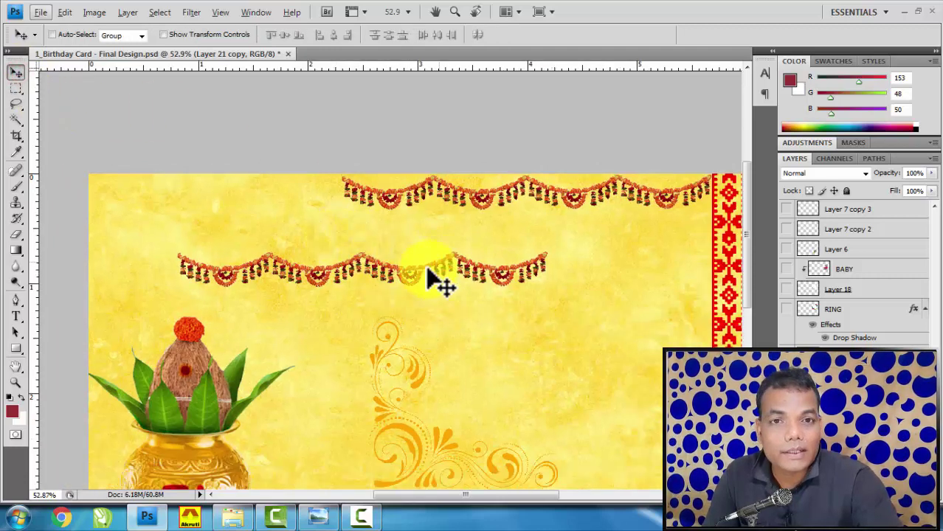
scroll(465, 274, up, 1)
scroll(459, 267, up, 1)
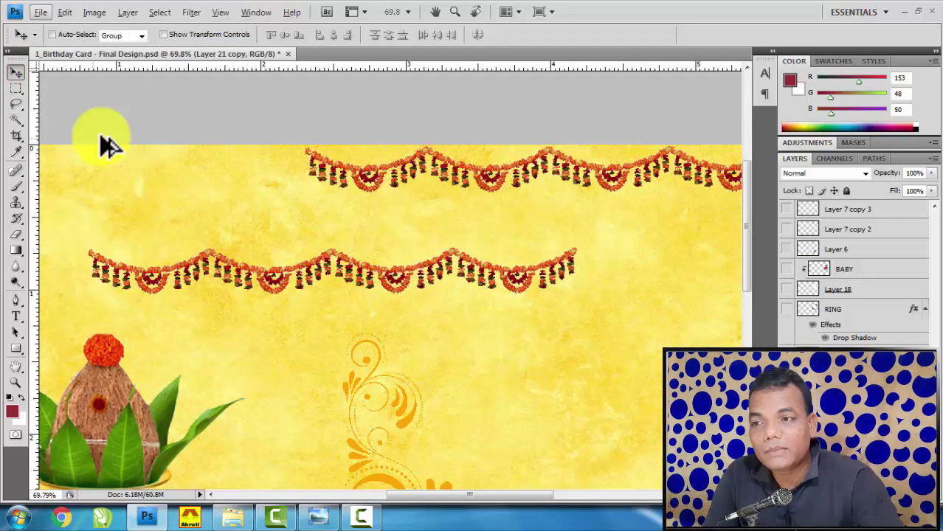
click(15, 88)
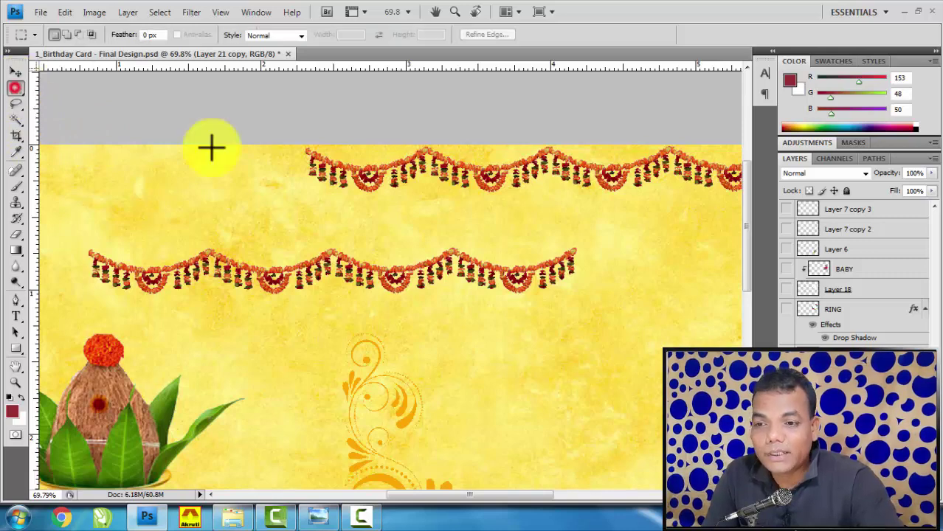
drag(330, 234, 627, 325)
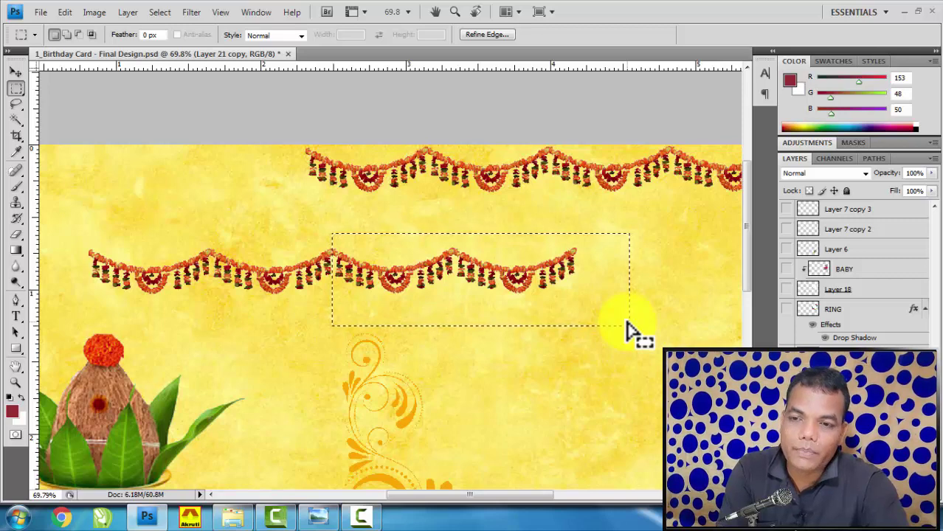
key(Delete)
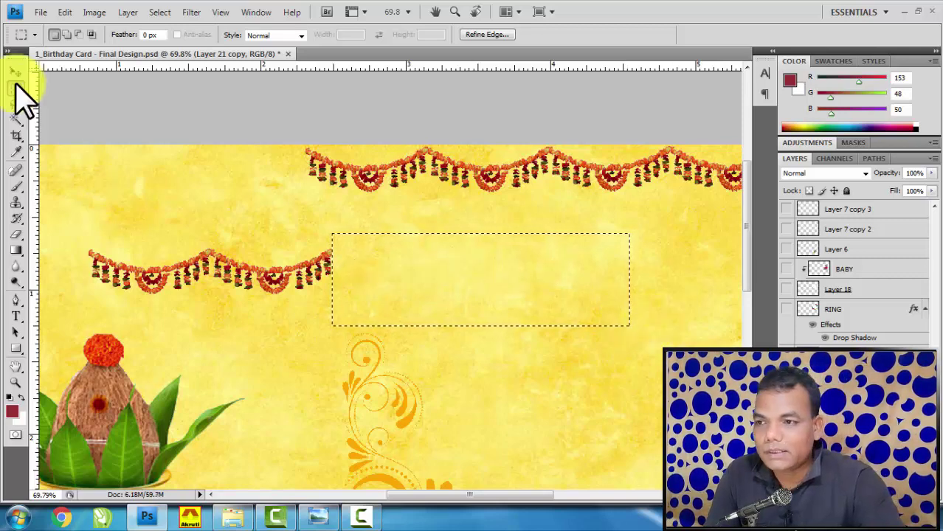
- Move the leftover garland piece onto the top row and fit the card in view
click(16, 72)
key(ctrl+d)
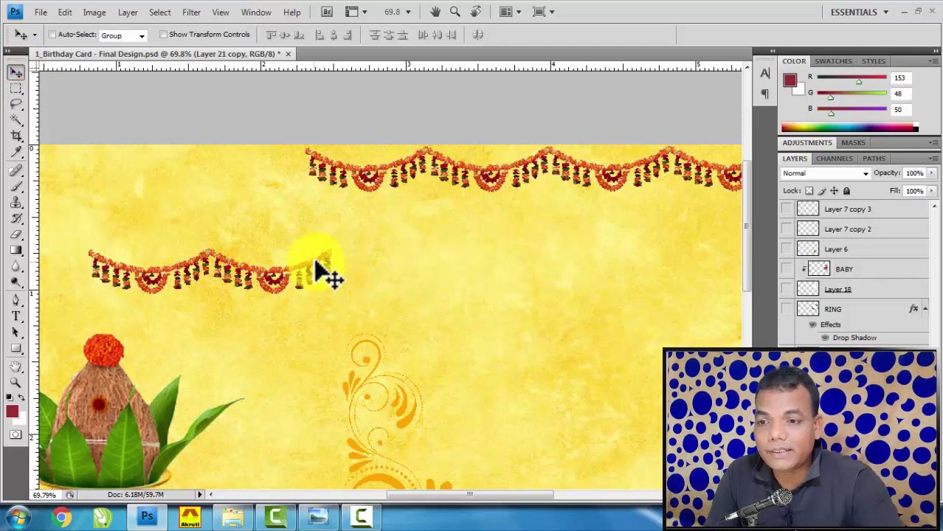
drag(317, 273, 286, 164)
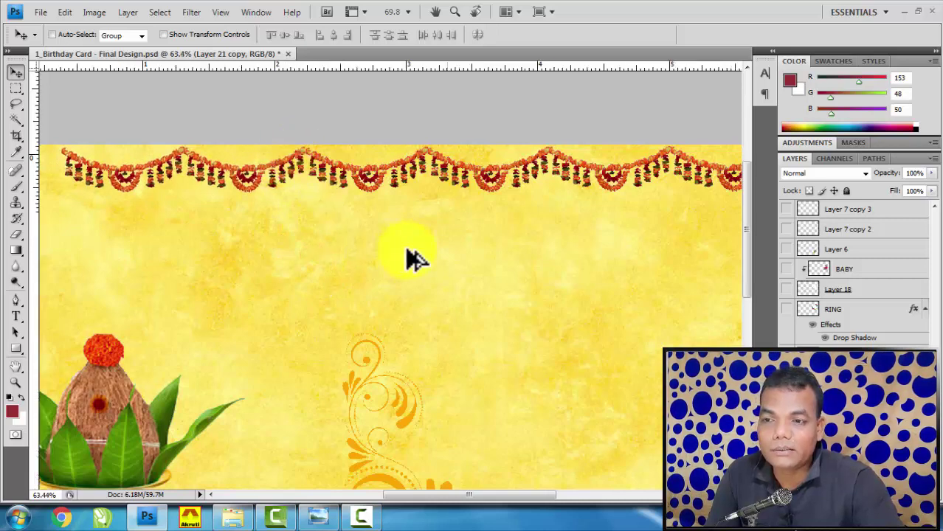
key(ctrl+0)
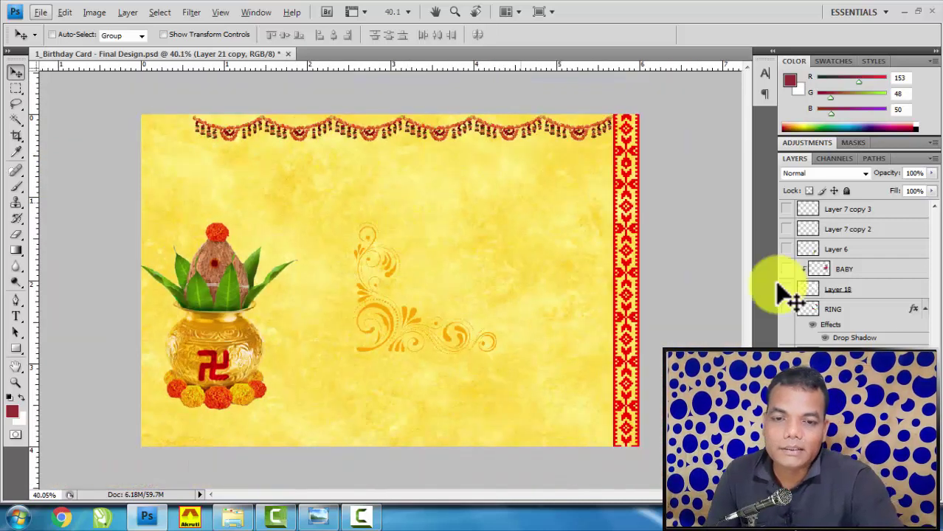
- Reposition the Layer 21 copy piece so it joins the top garland continuously
right_click(270, 124)
click(277, 127)
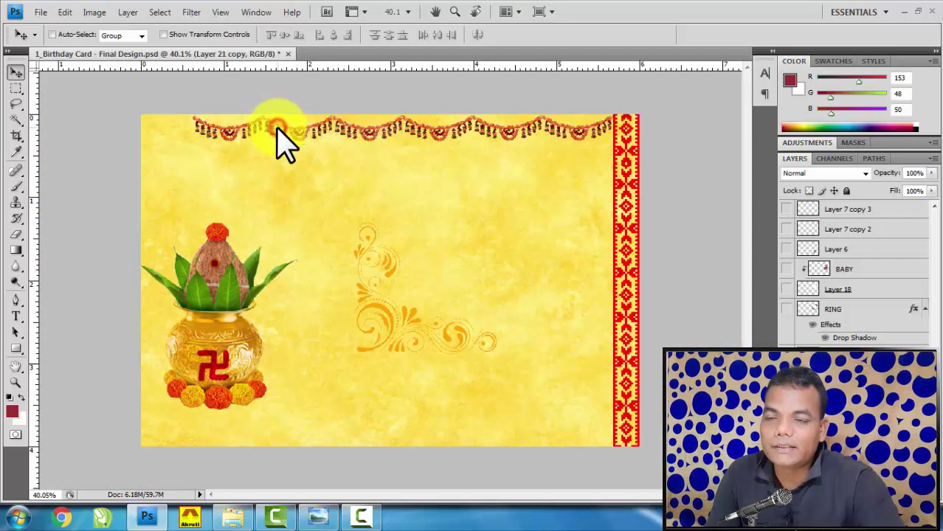
drag(267, 131, 255, 156)
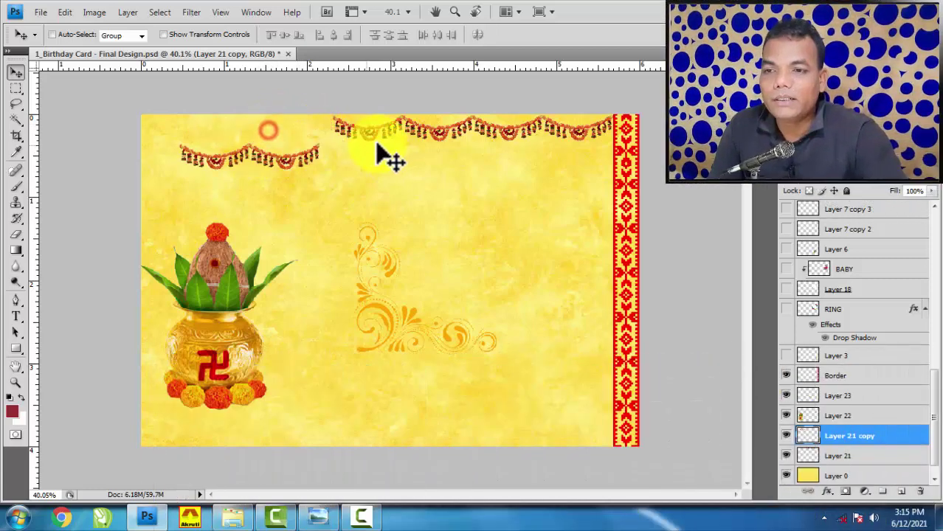
drag(370, 170, 384, 145)
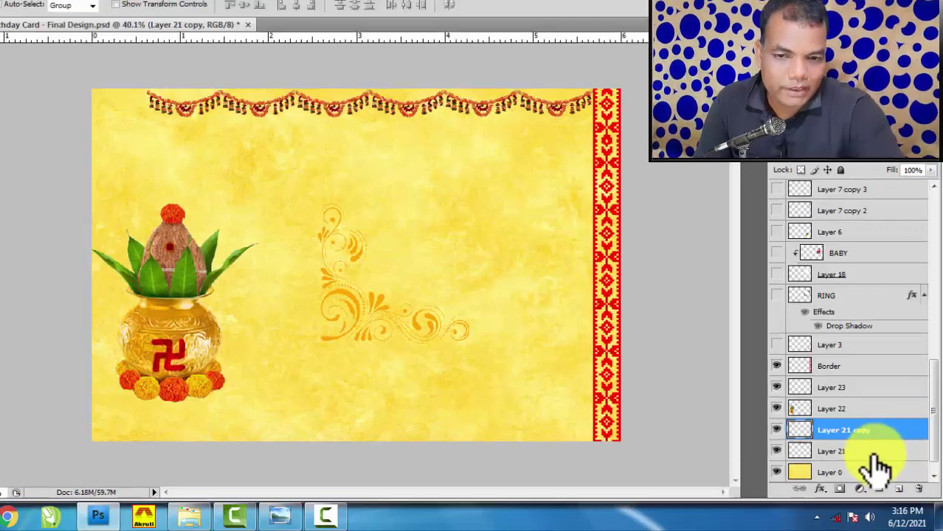
- Merge Layer 21 copy and Layer 21 into one garland layer and verify it
click(902, 427)
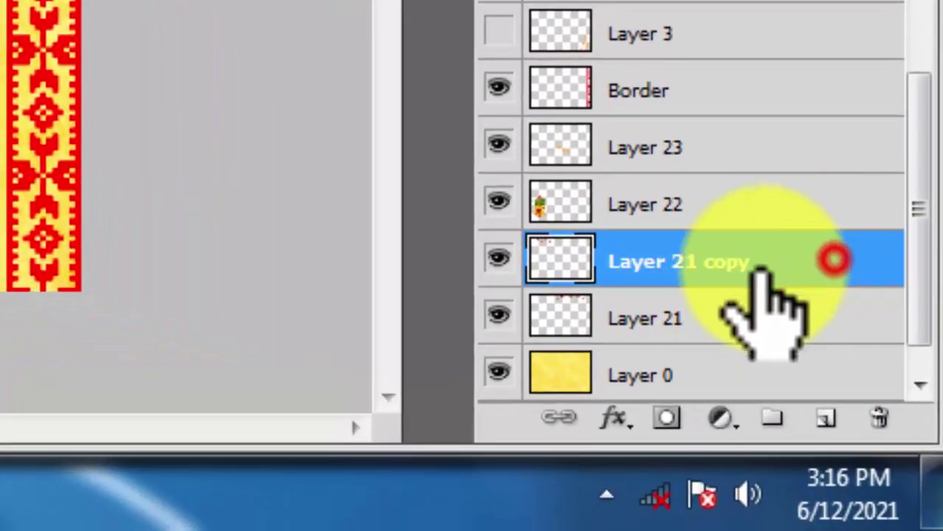
shift+click(758, 310)
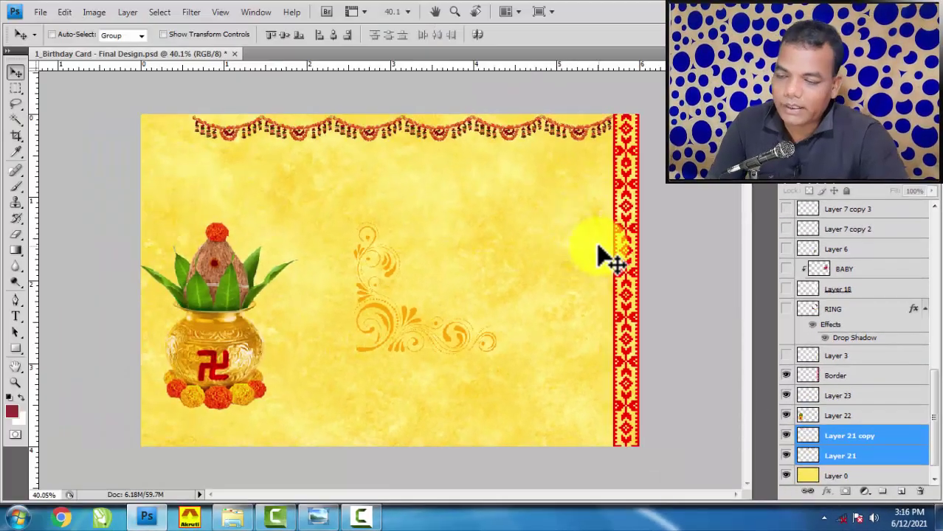
key(ctrl+e)
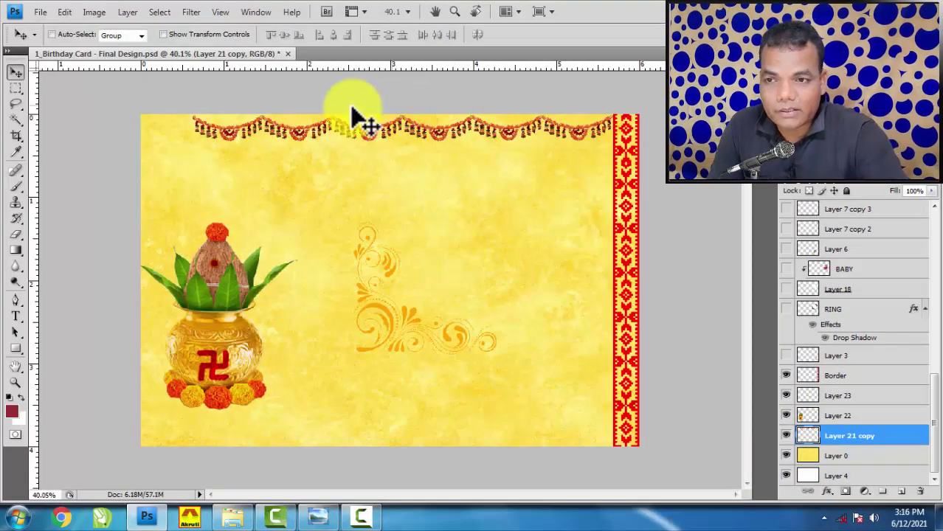
click(786, 435)
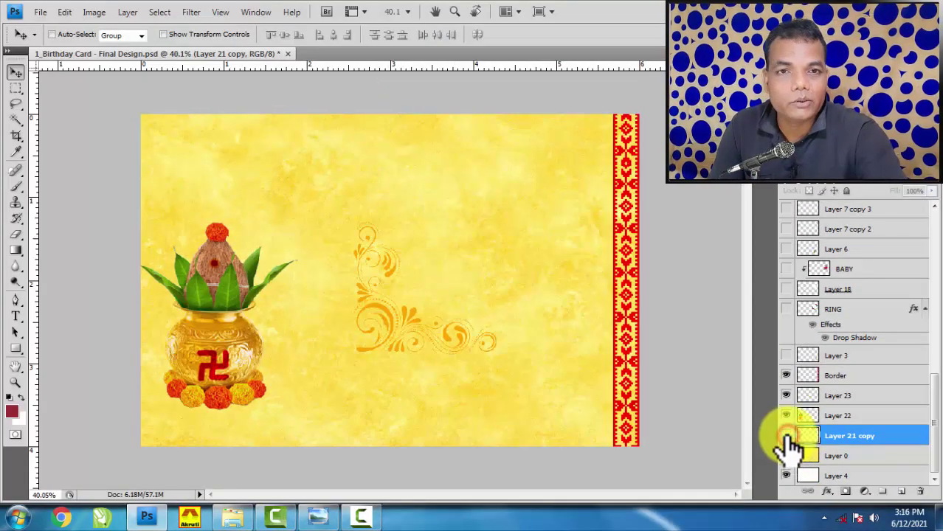
click(786, 435)
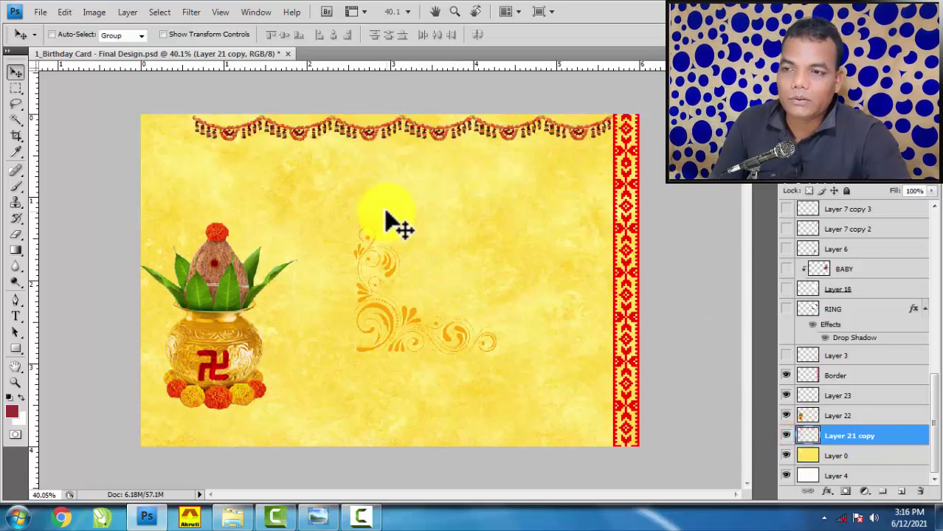
- Shorten the top garland from its left end, leaving the top-left clear
key(ctrl+t)
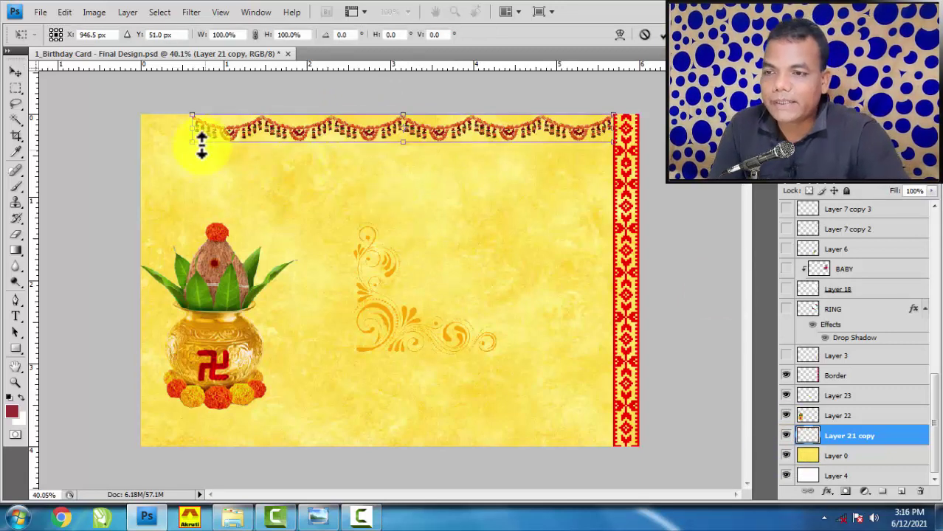
drag(193, 129, 288, 136)
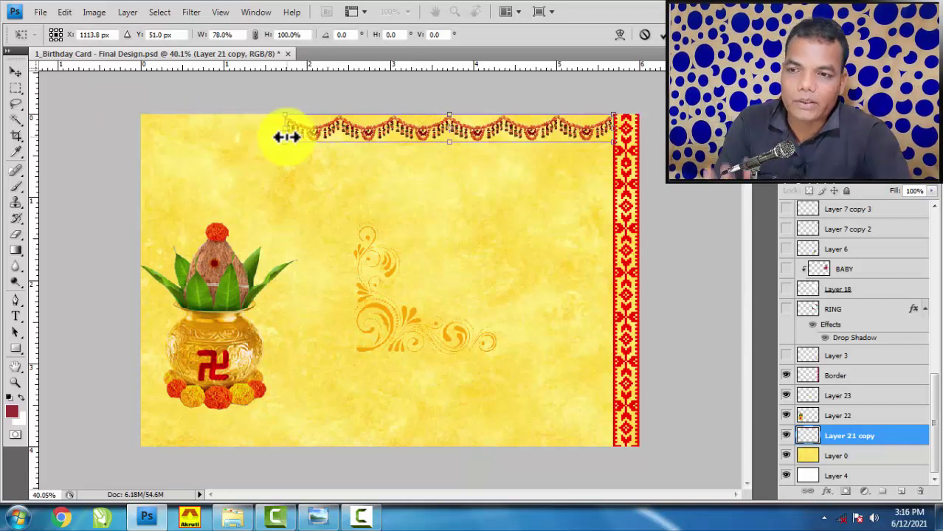
key(Return)
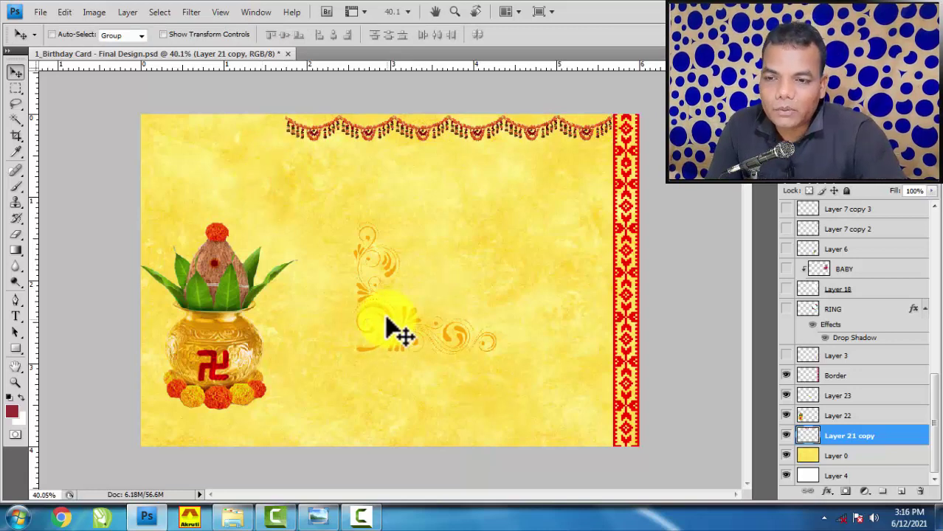
- Rotate the Layer 23 swirl ornament 90° and place it in the bottom-right corner
right_click(380, 313)
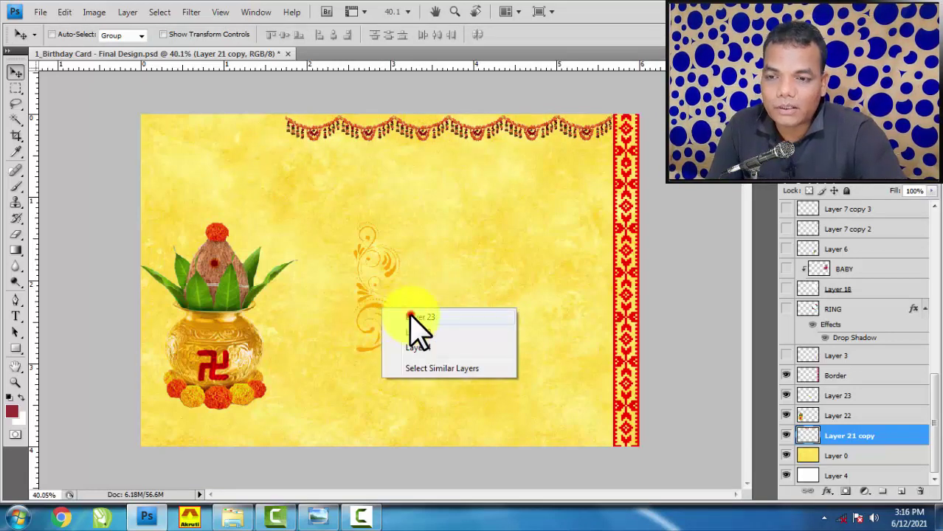
click(411, 318)
key(ctrl+t)
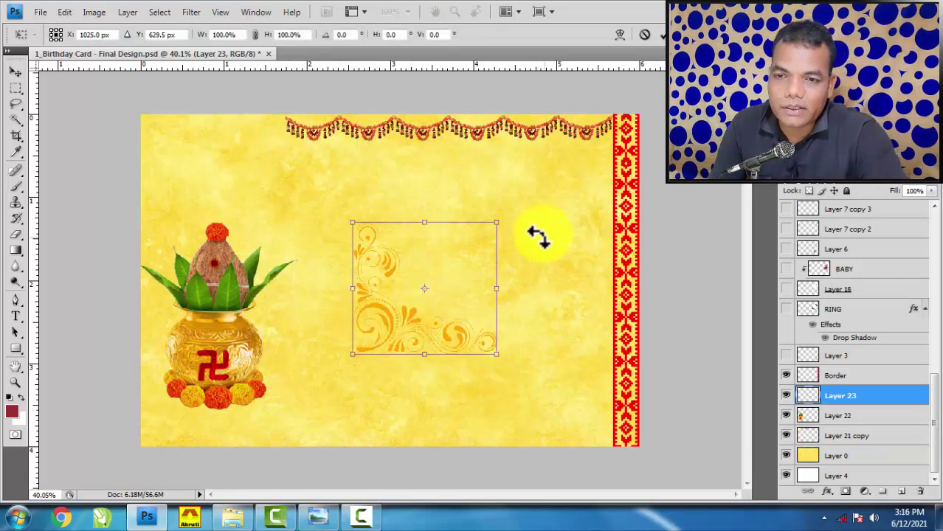
drag(539, 221, 369, 188)
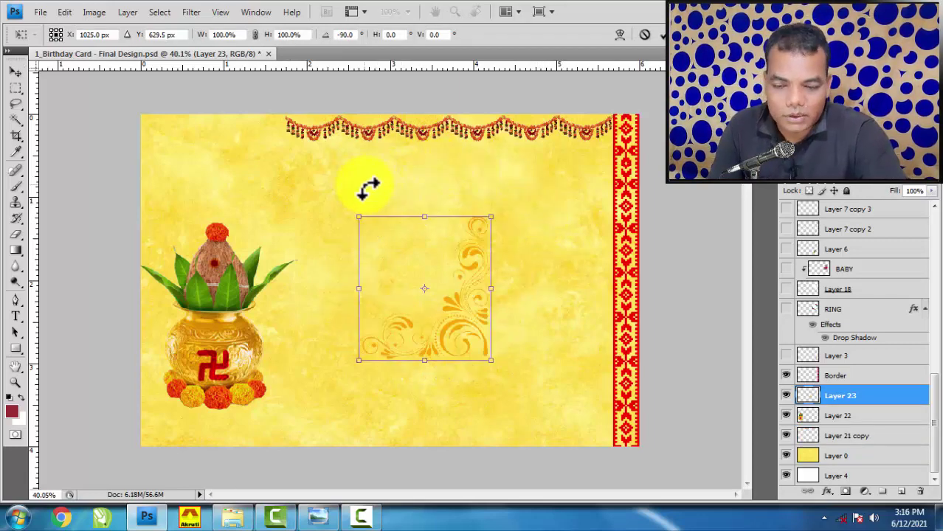
key(Return)
mouse_move(467, 316)
mouse_down()
mouse_move(572, 396)
mouse_move(634, 387)
mouse_up()
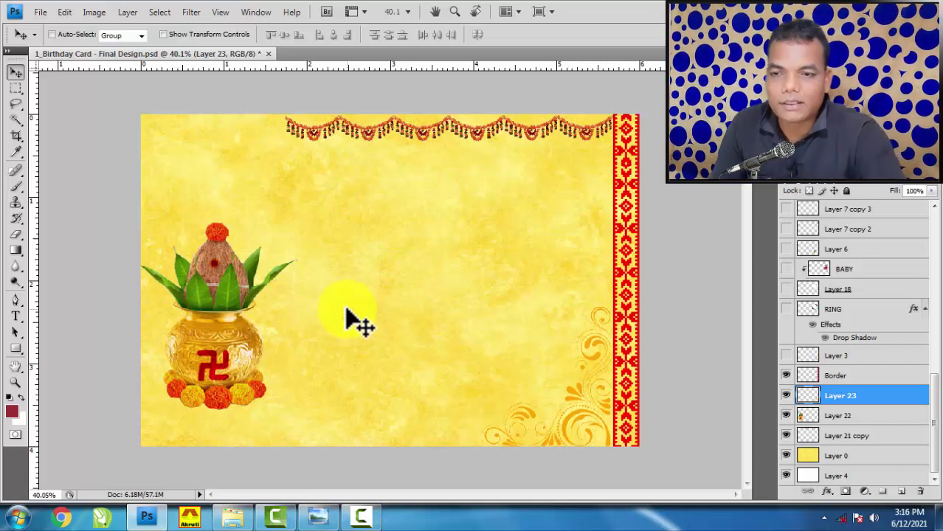
- Select the kalash's Layer 22 and move it toward the card centre
right_click(217, 311)
click(244, 322)
right_click(233, 258)
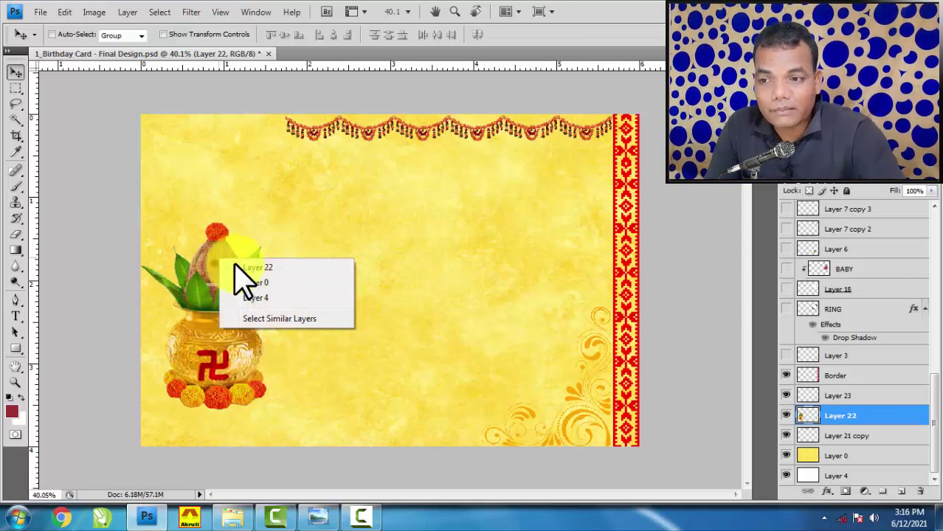
click(234, 270)
mouse_move(226, 258)
mouse_down()
mouse_move(215, 260)
mouse_move(250, 270)
mouse_up()
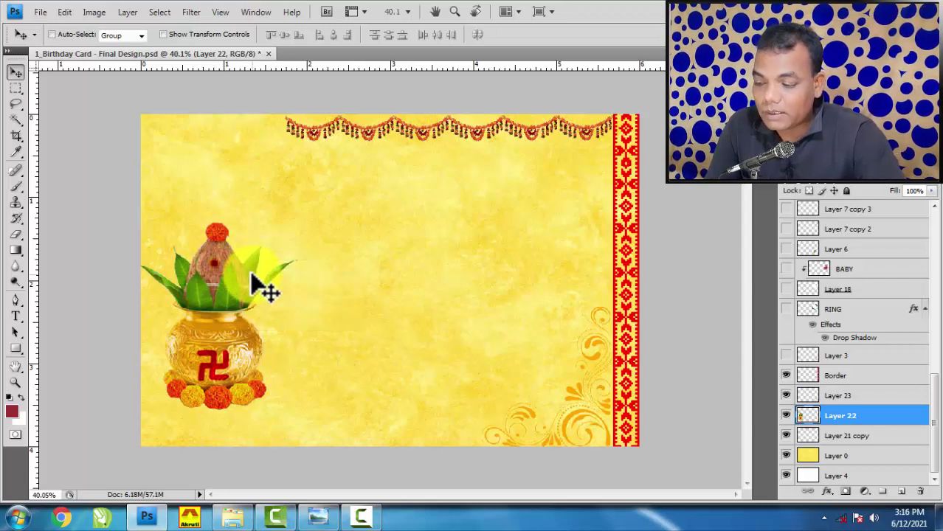
mouse_move(254, 284)
mouse_down()
mouse_move(232, 267)
mouse_move(242, 263)
mouse_move(230, 284)
mouse_move(269, 270)
mouse_move(342, 284)
mouse_up()
- Shrink the kalash proportionally and move it down to the lower middle
key(ctrl+t)
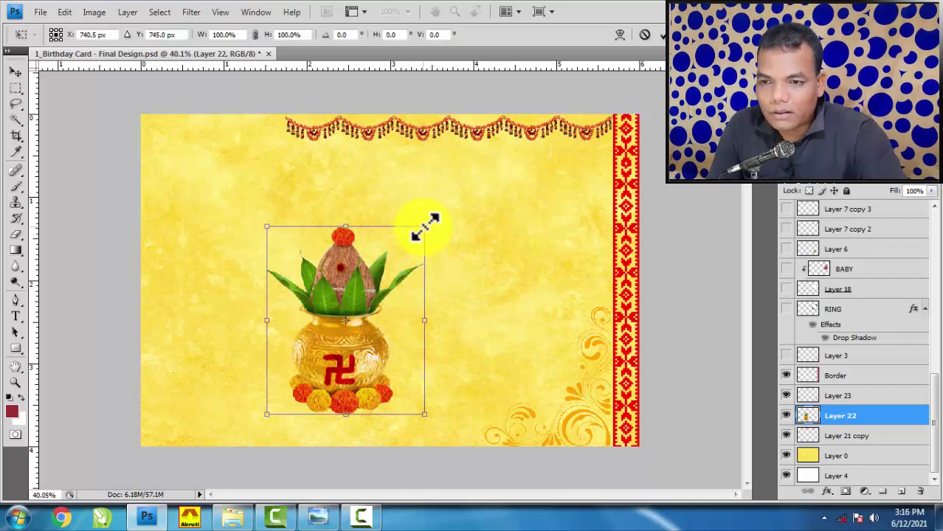
drag(425, 228, 379, 285)
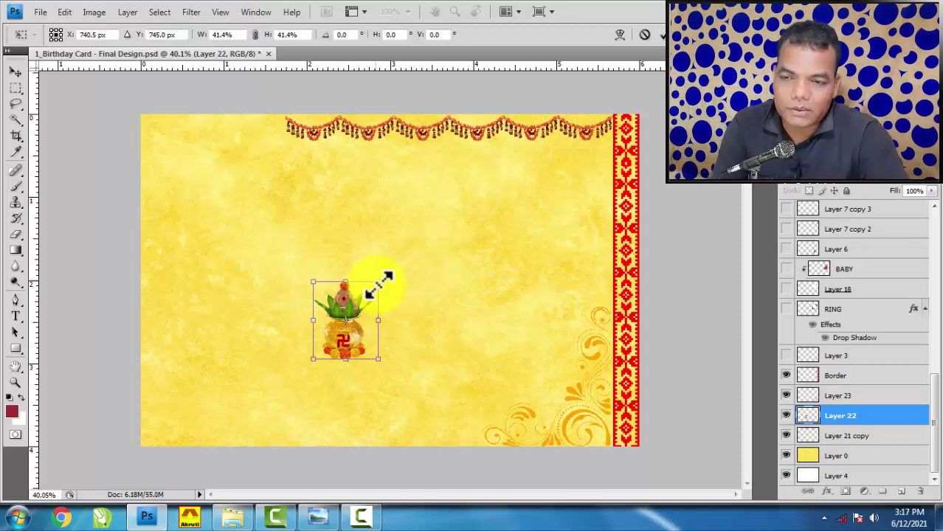
key(Return)
drag(363, 358, 367, 400)
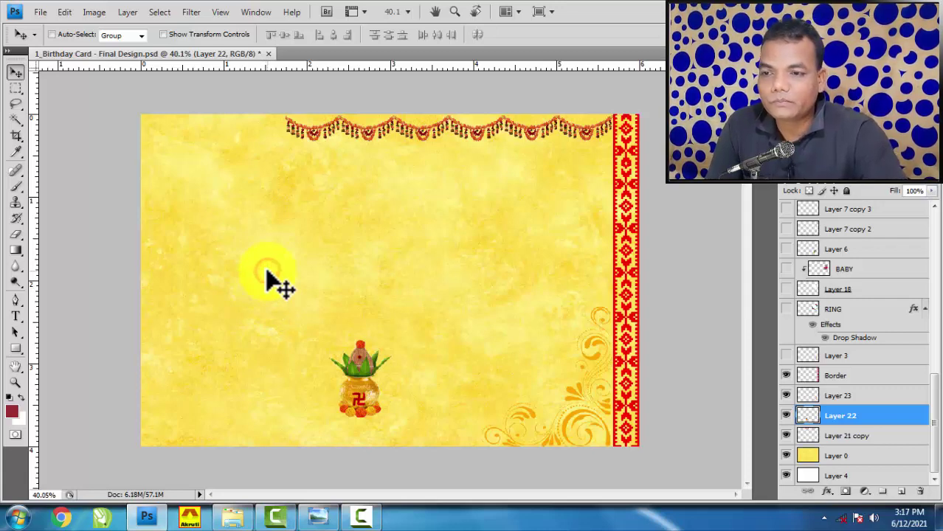
click(356, 260)
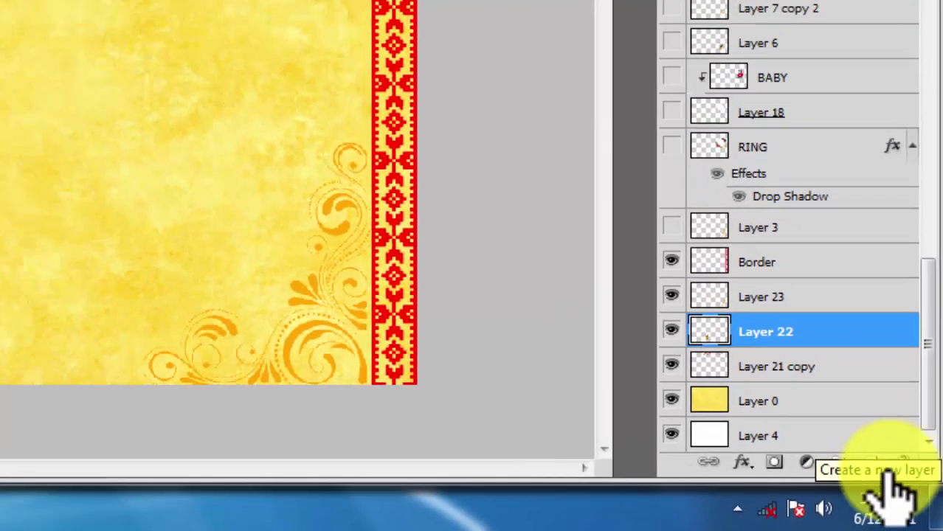
- Add a new layer and select a full-height strip along the card's left edge
click(900, 491)
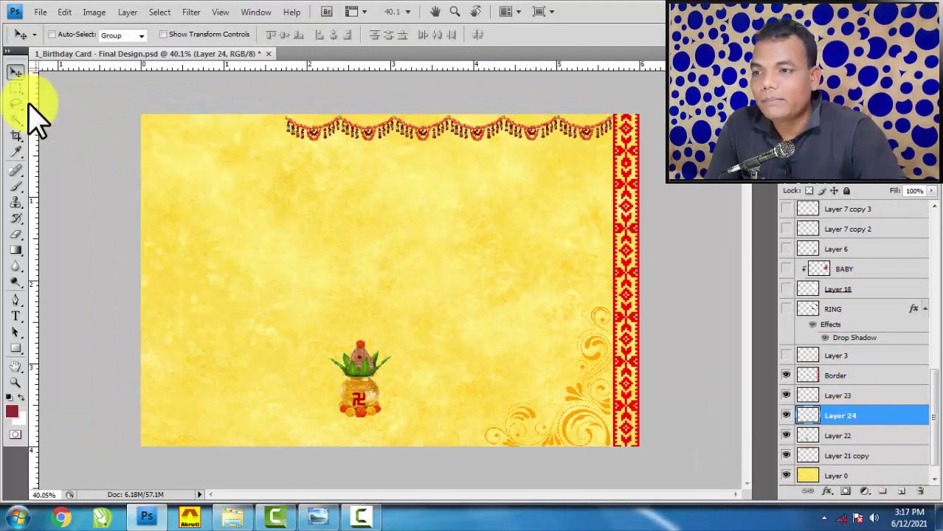
click(16, 87)
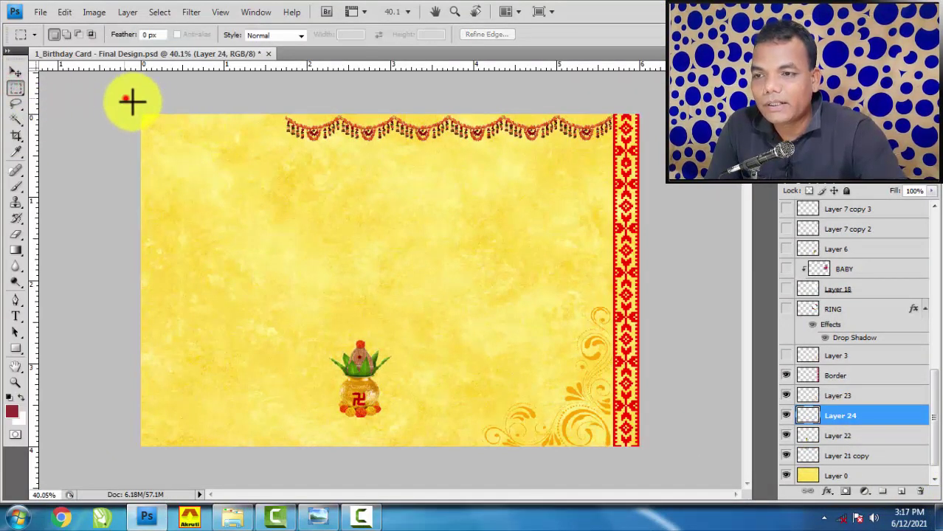
mouse_move(130, 96)
mouse_down()
mouse_move(269, 391)
mouse_move(281, 445)
mouse_up()
drag(282, 446, 283, 446)
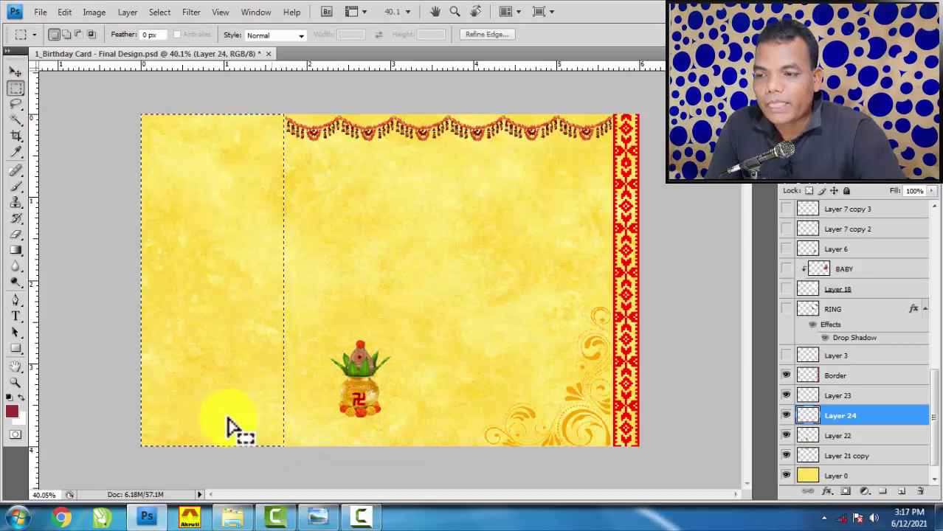
- Set the foreground to bright red, fill the left strip, and deselect
click(17, 415)
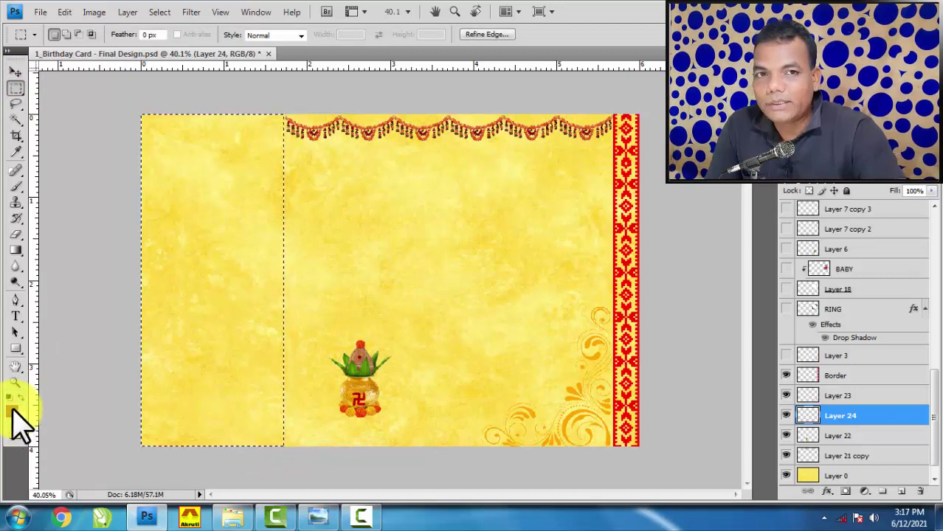
click(13, 409)
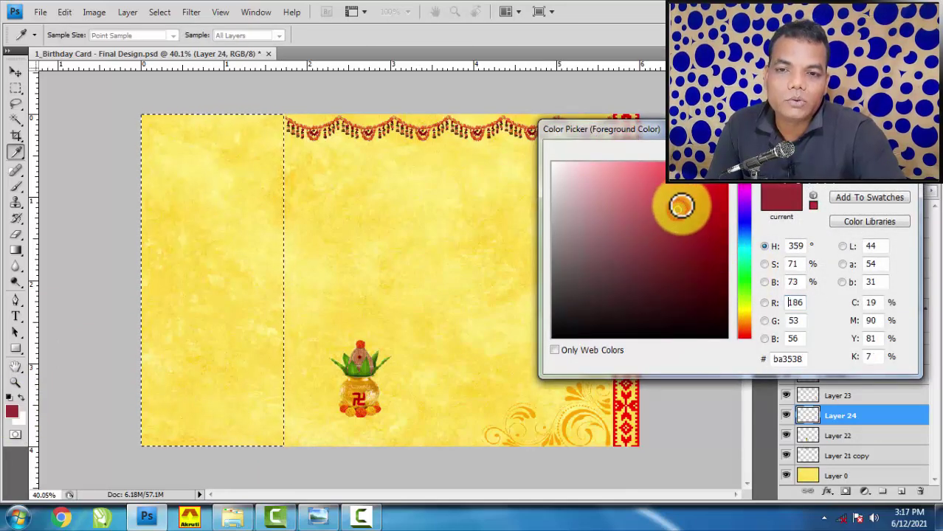
mouse_move(681, 205)
mouse_down()
mouse_move(693, 177)
mouse_move(726, 195)
mouse_up()
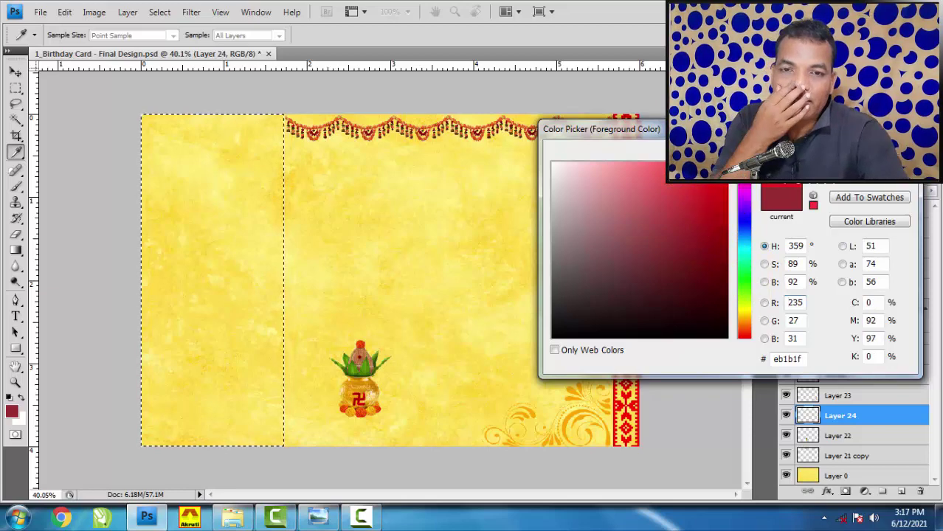
key(Return)
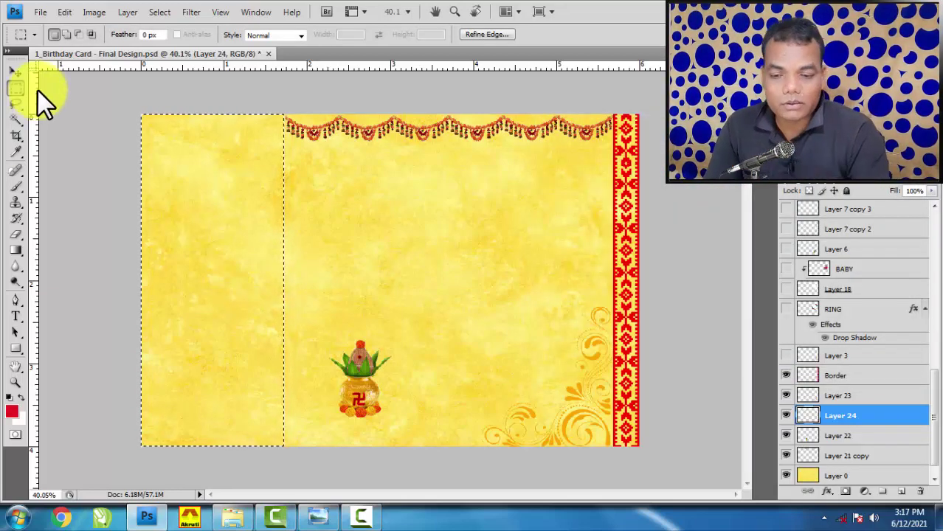
key(alt+BackSpace)
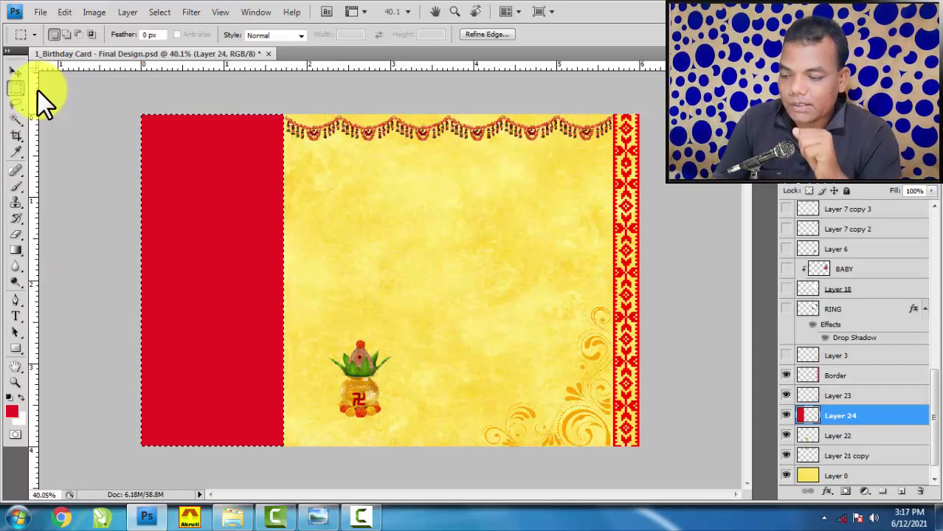
key(ctrl+d)
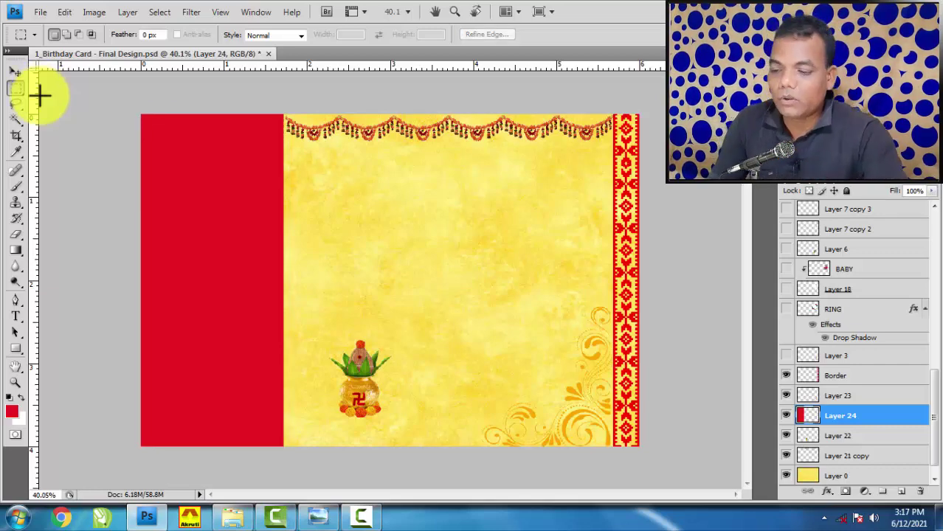
key(ctrl+t)
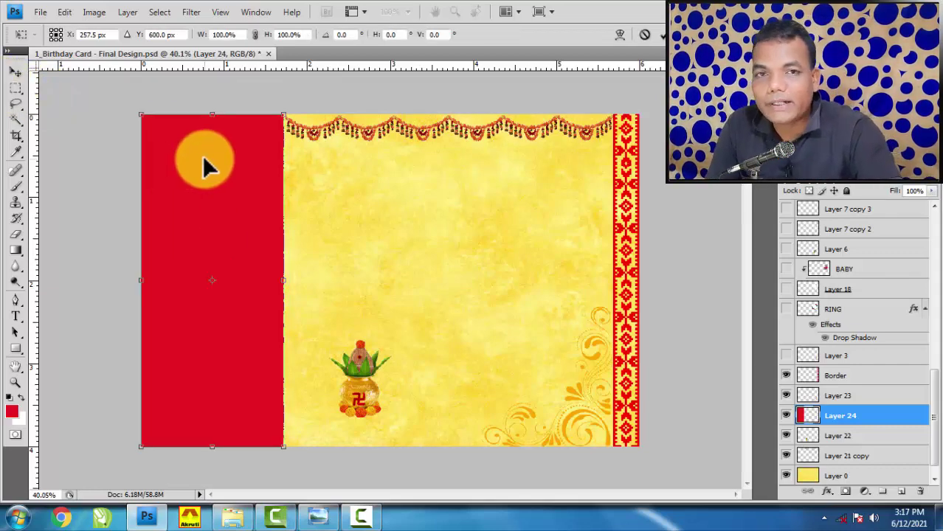
- Warp the red panel so its right edge bends into a wave-shaped curve
right_click(205, 161)
click(249, 267)
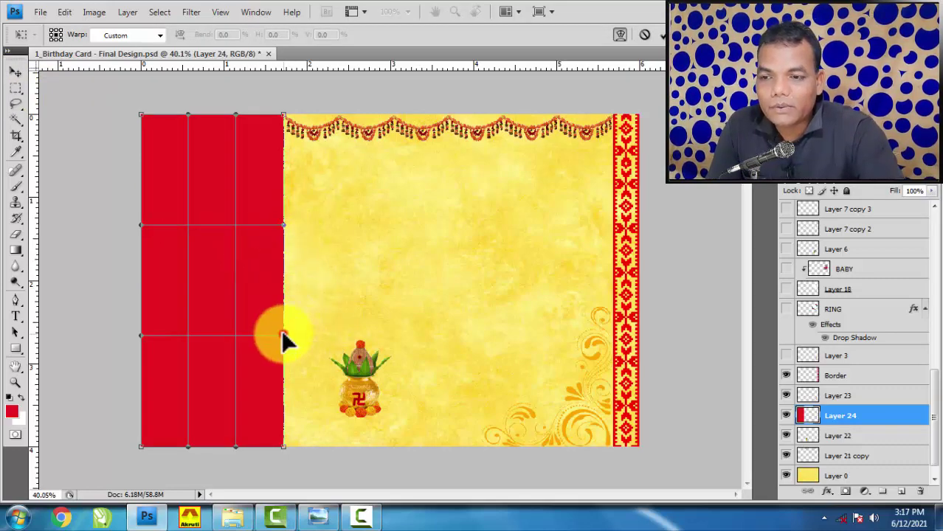
scroll(288, 354, up, 2)
scroll(277, 343, down, 1)
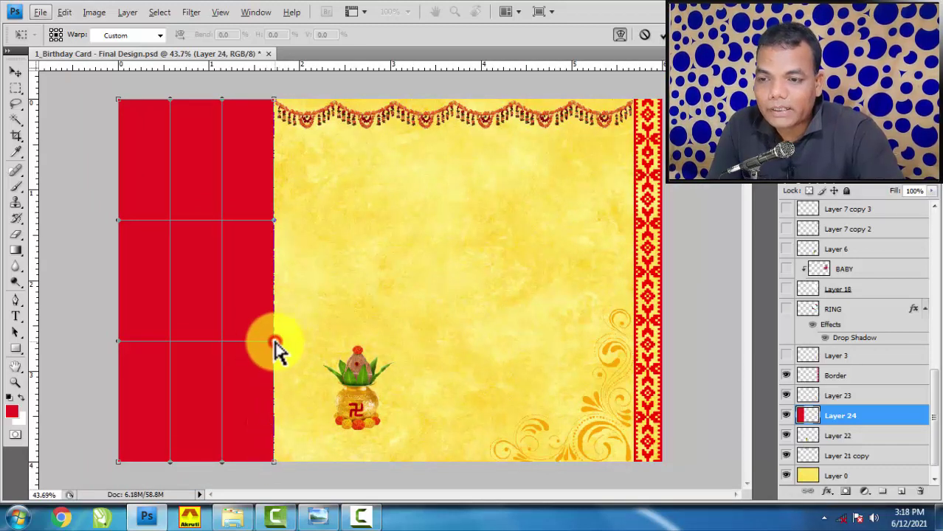
drag(274, 342, 116, 340)
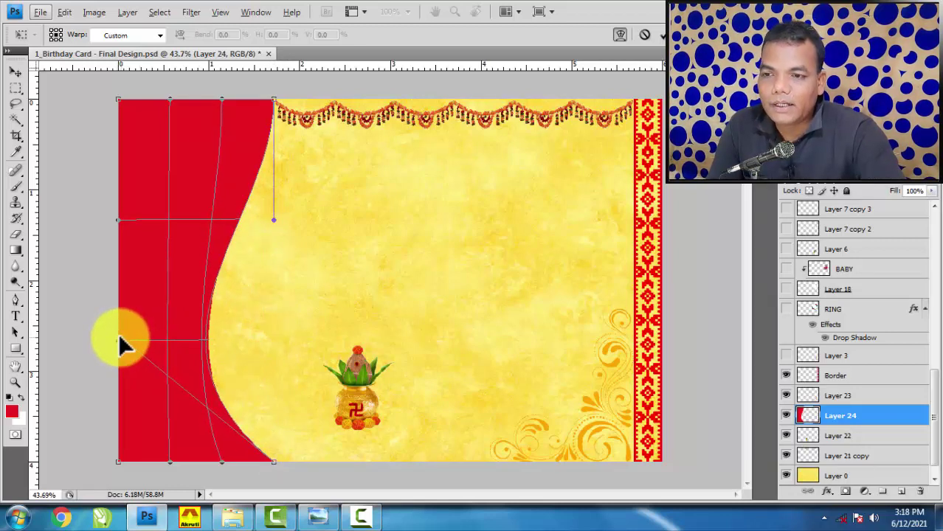
key(Return)
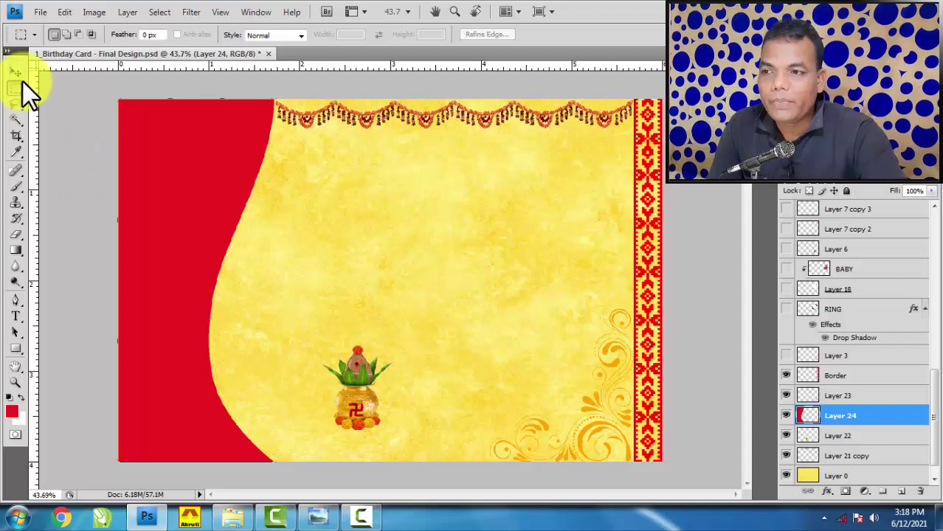
- Reposition and resize the curved red panel to span the card's full height
click(17, 73)
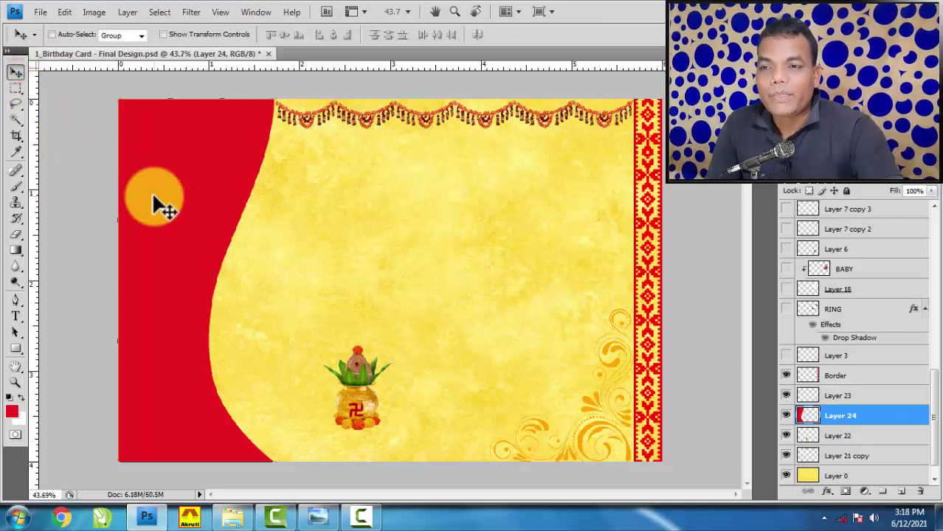
drag(155, 200, 189, 151)
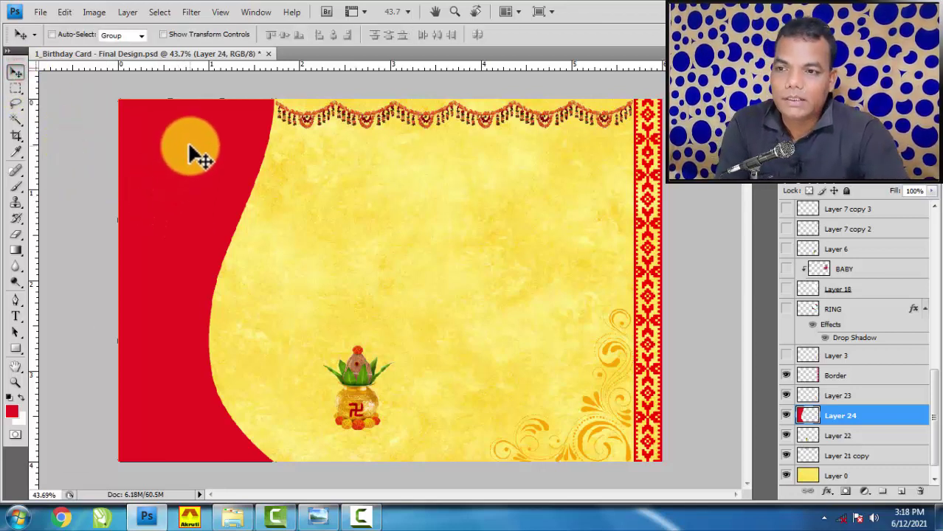
click(93, 211)
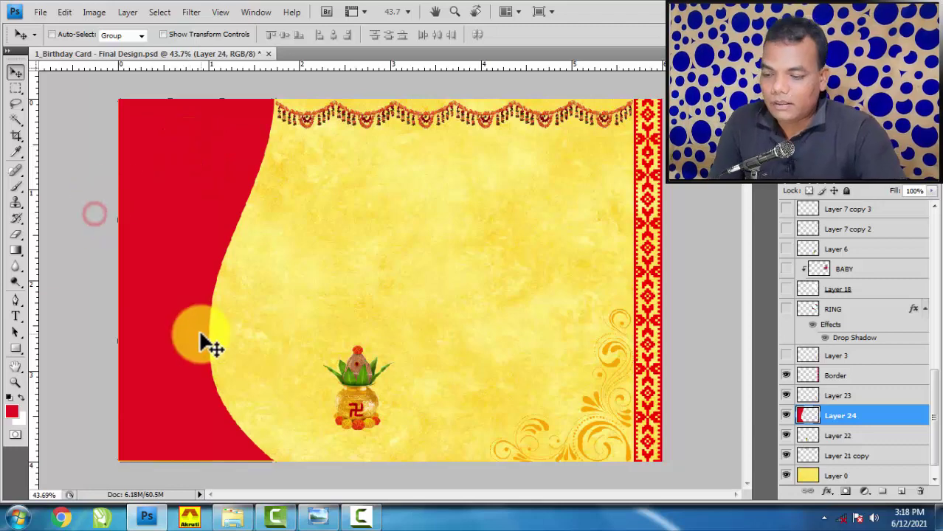
key(ctrl+t)
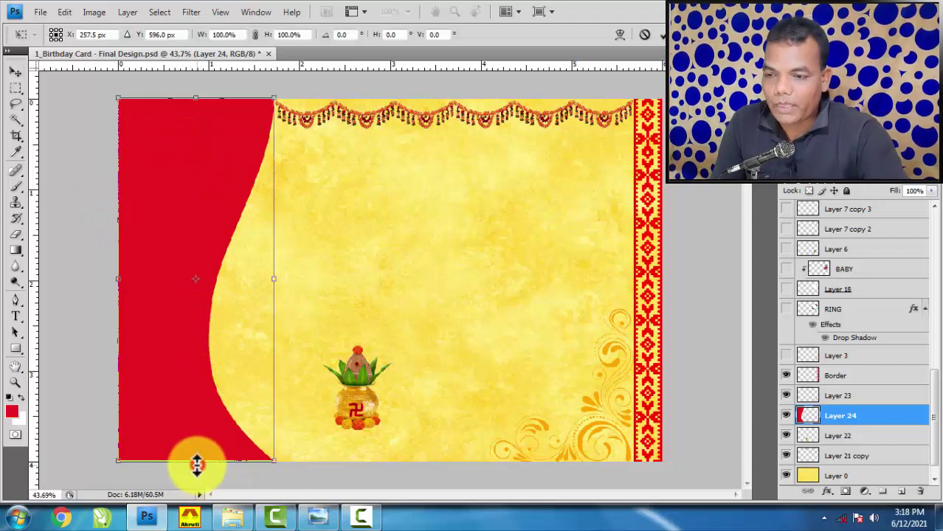
double_click(195, 461)
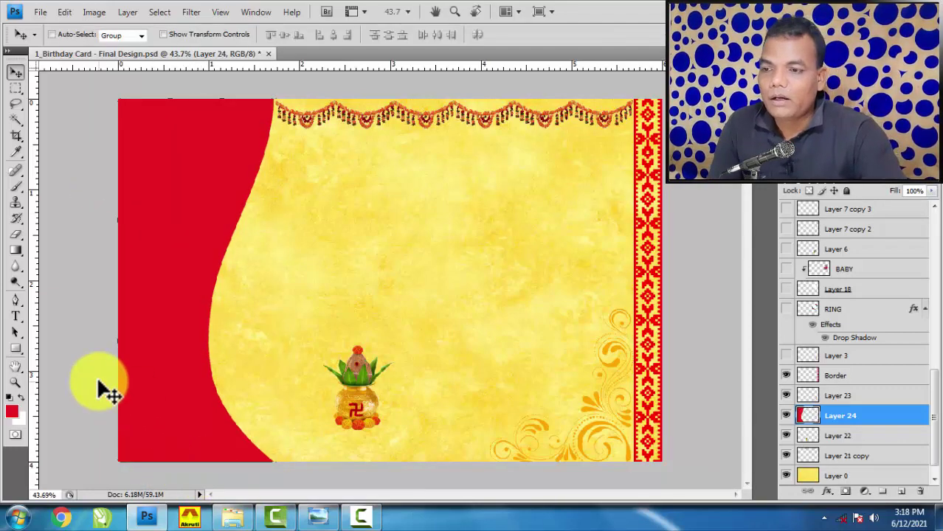
click(232, 516)
- Browse the 'other' subfolder of the card image folder for extra images
click(329, 317)
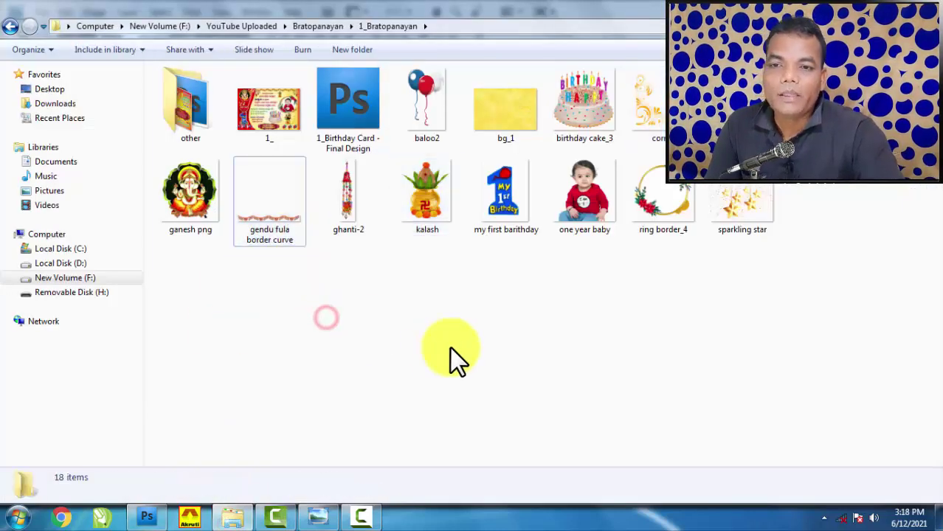
click(530, 331)
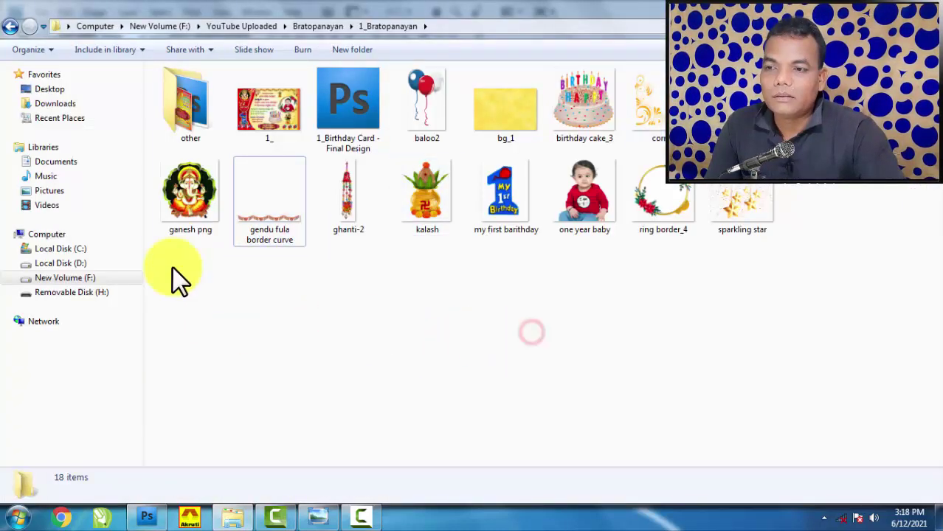
double_click(183, 123)
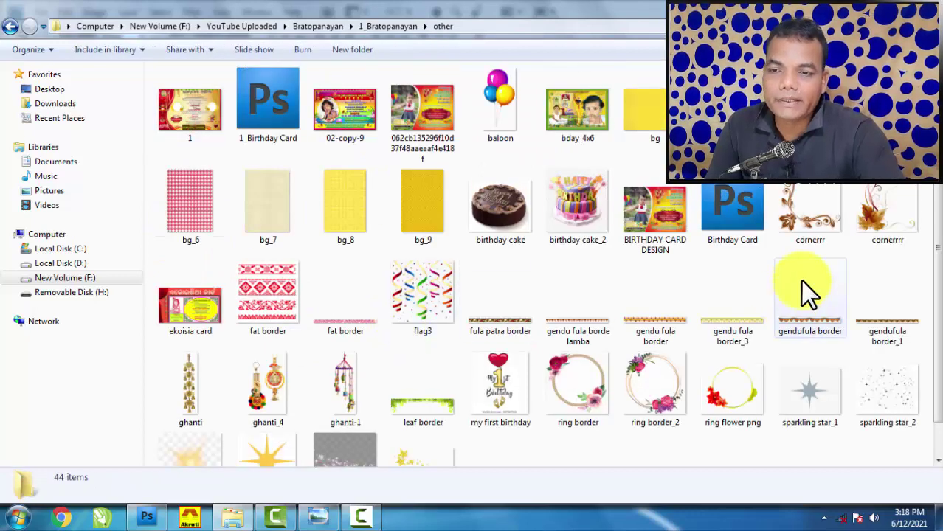
scroll(567, 303, down, 2)
scroll(545, 379, up, 2)
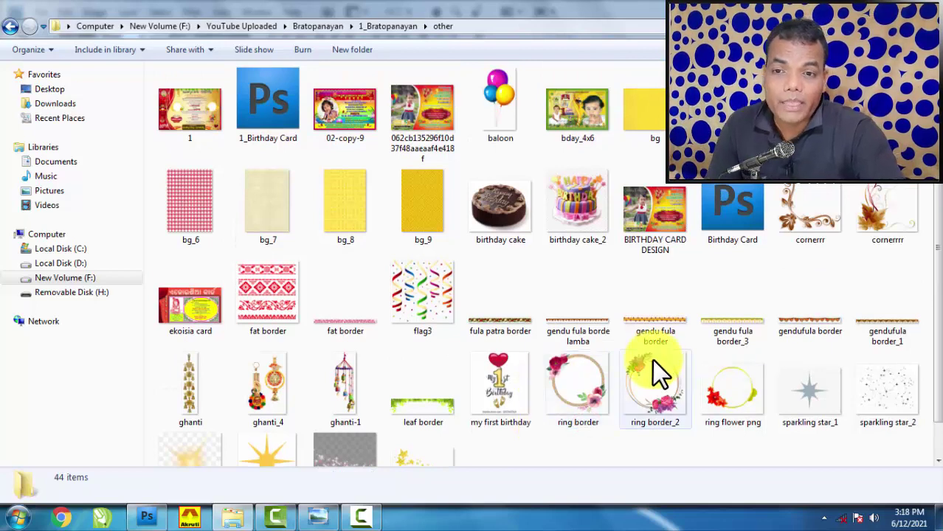
scroll(652, 341, down, 2)
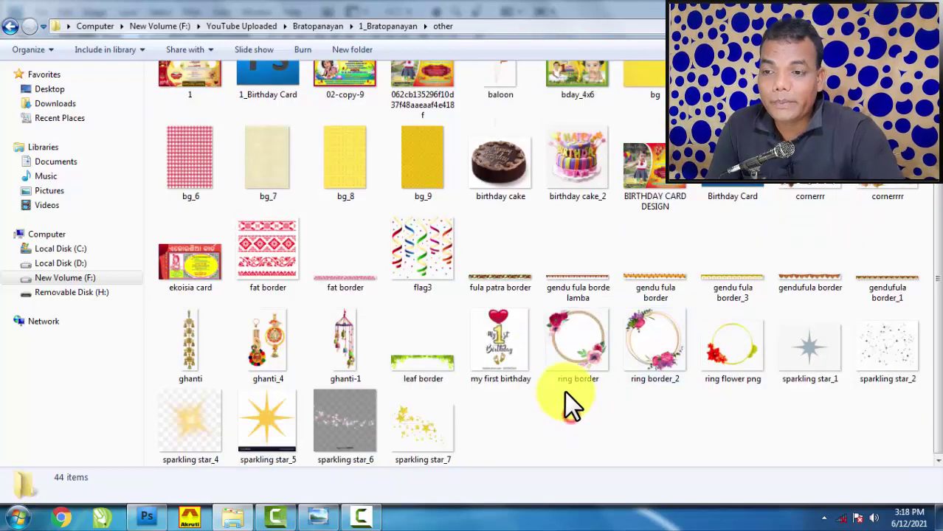
scroll(573, 391, up, 2)
- Return to 1_Bratopanayan and drag ganesh png toward Photoshop
key(BackSpace)
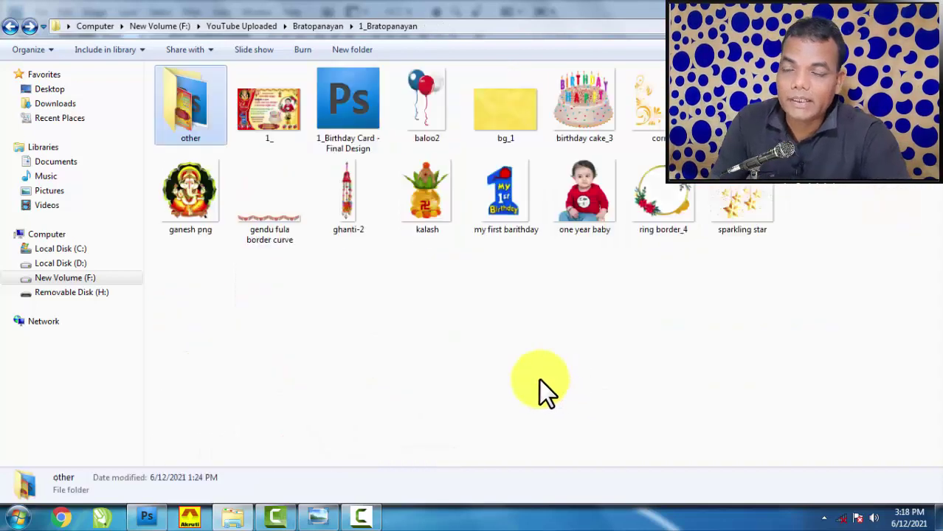
click(308, 334)
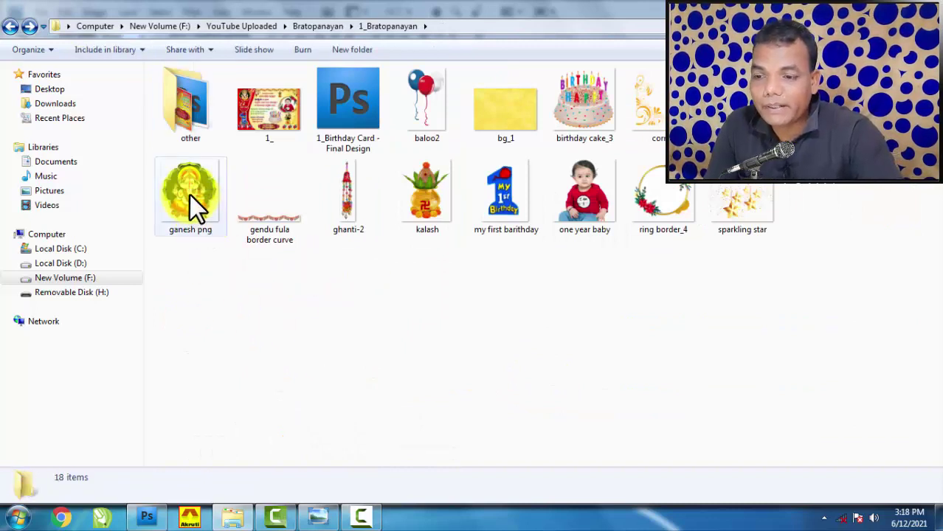
mouse_move(190, 194)
mouse_down()
mouse_move(325, 352)
mouse_move(167, 457)
mouse_up()
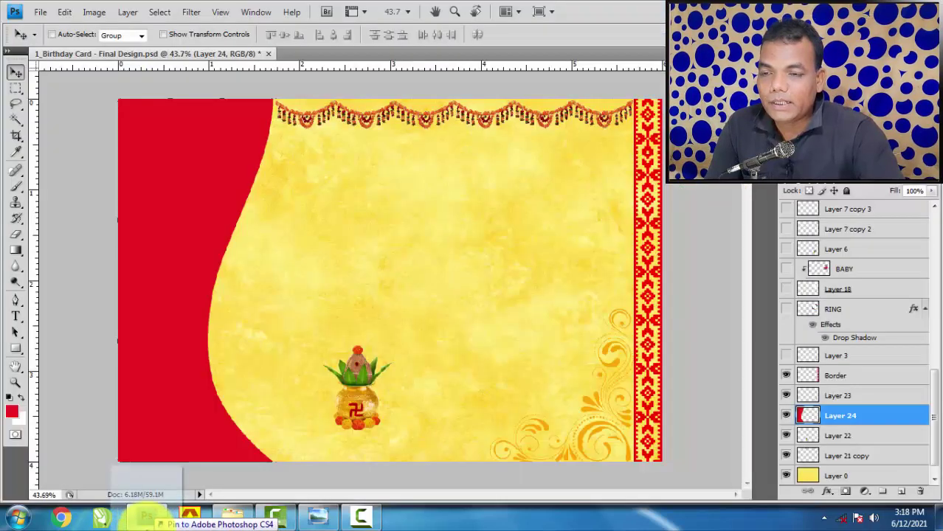
- Copy the Ganesh image onto the birthday card and close the separate ganesh png document
drag(156, 502, 320, 218)
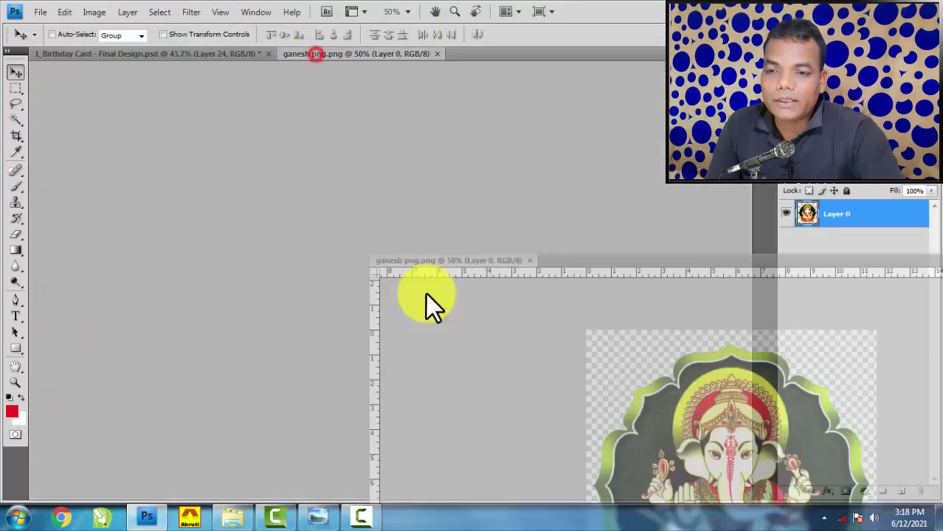
drag(317, 66, 453, 320)
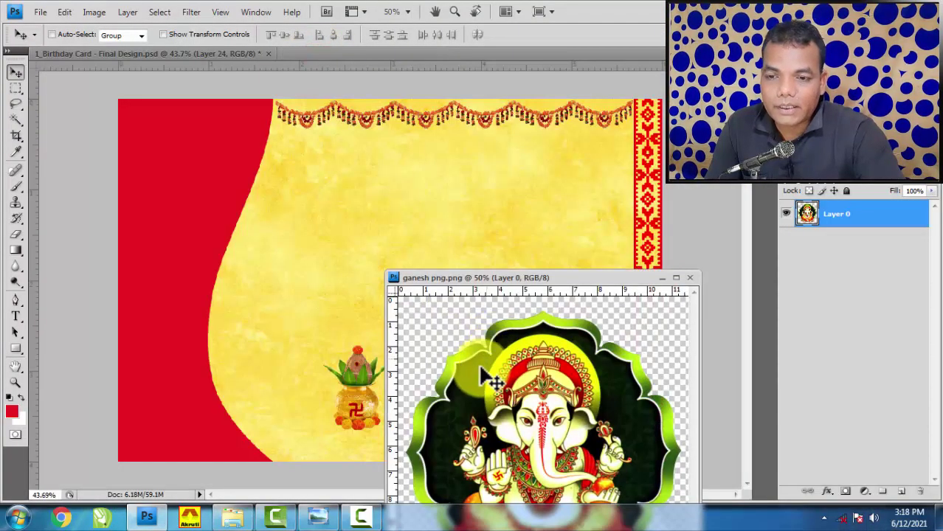
mouse_move(484, 379)
mouse_down()
mouse_move(330, 235)
mouse_move(320, 196)
mouse_up()
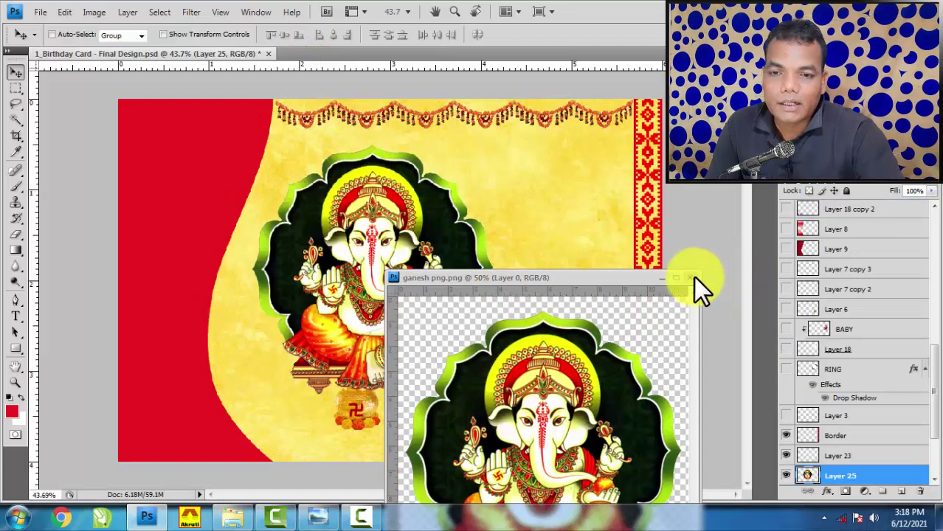
click(691, 278)
- Scale Ganesh down to about two-thirds and fit it in the top-left red area
key(ctrl+t)
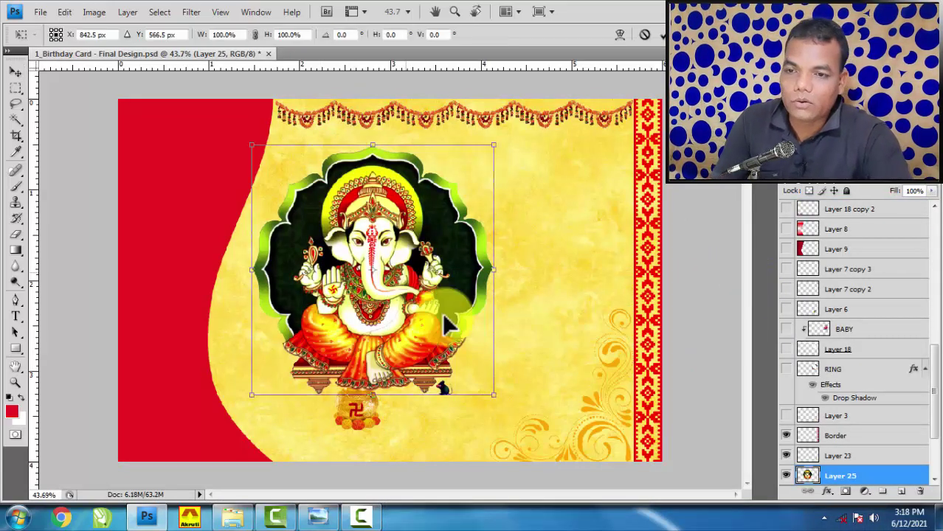
drag(493, 395, 431, 328)
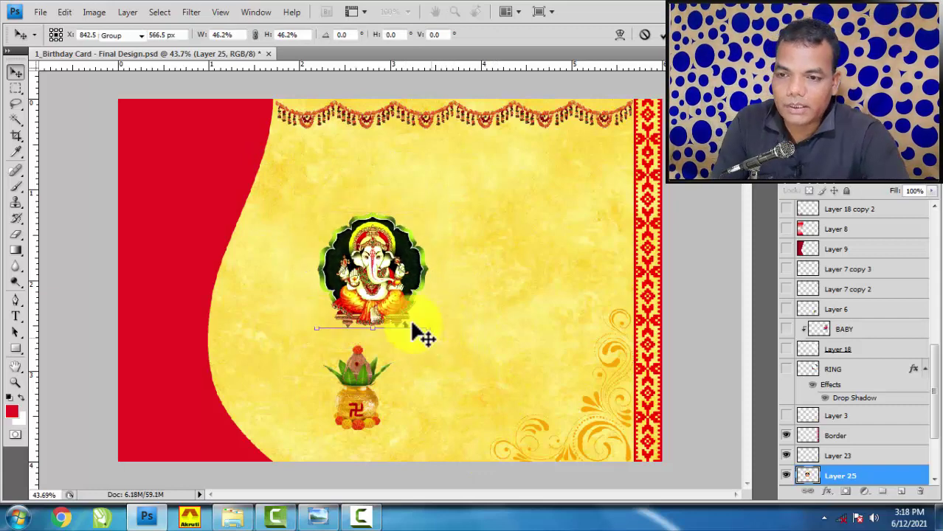
key(Return)
drag(398, 288, 208, 194)
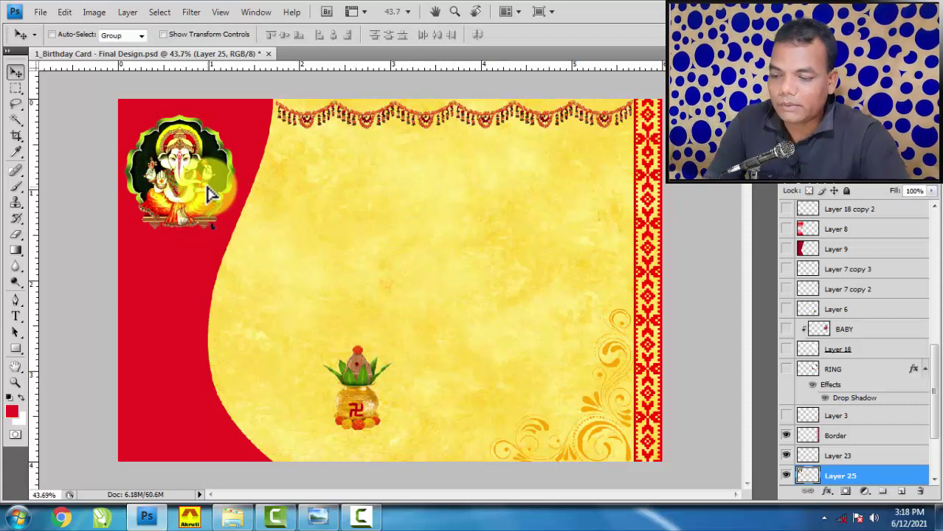
key(ctrl+t)
drag(236, 230, 228, 220)
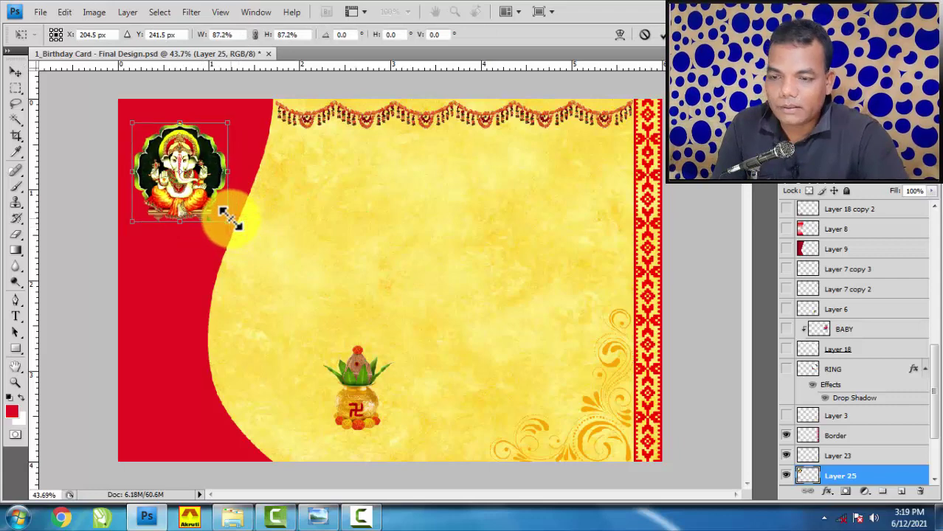
key(Return)
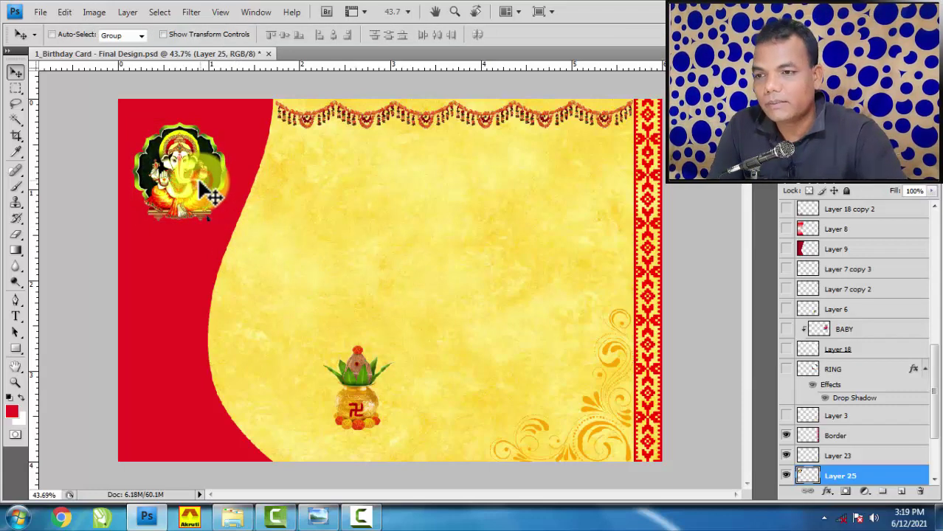
scroll(200, 240, down, 1)
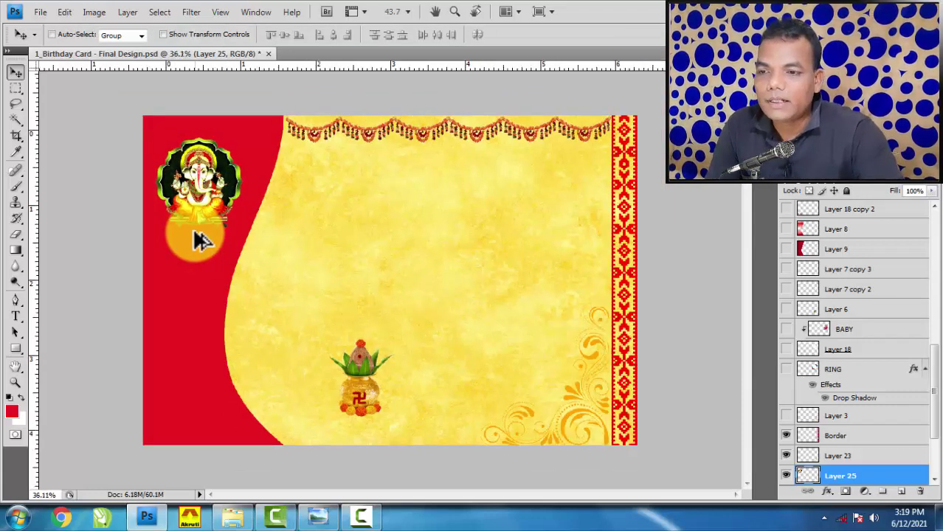
- Make Layer 24 active and load the red panel's outline from its thumbnail
click(136, 275)
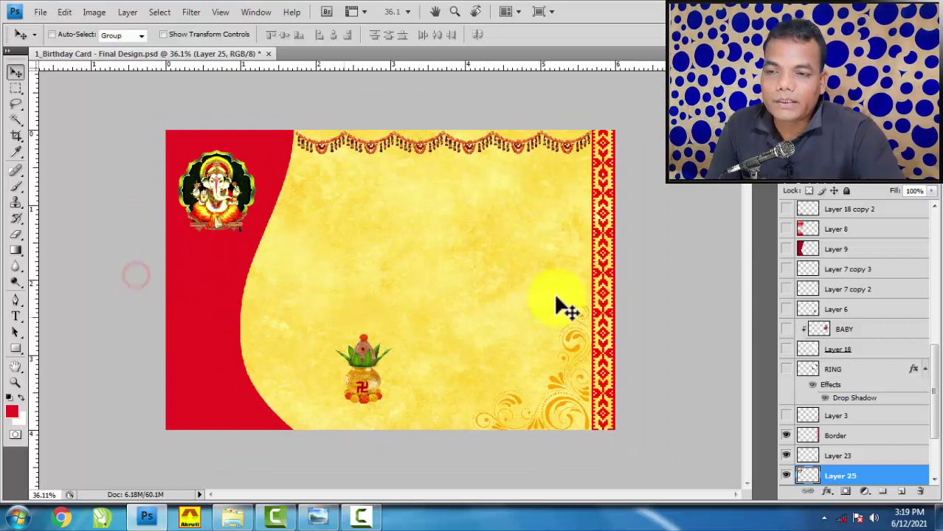
scroll(248, 274, up, 2)
scroll(210, 263, down, 1)
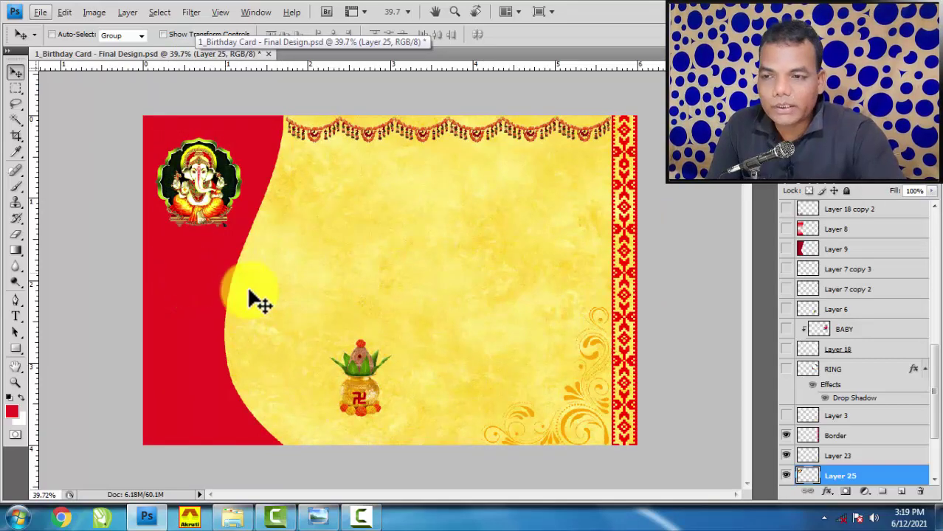
right_click(165, 313)
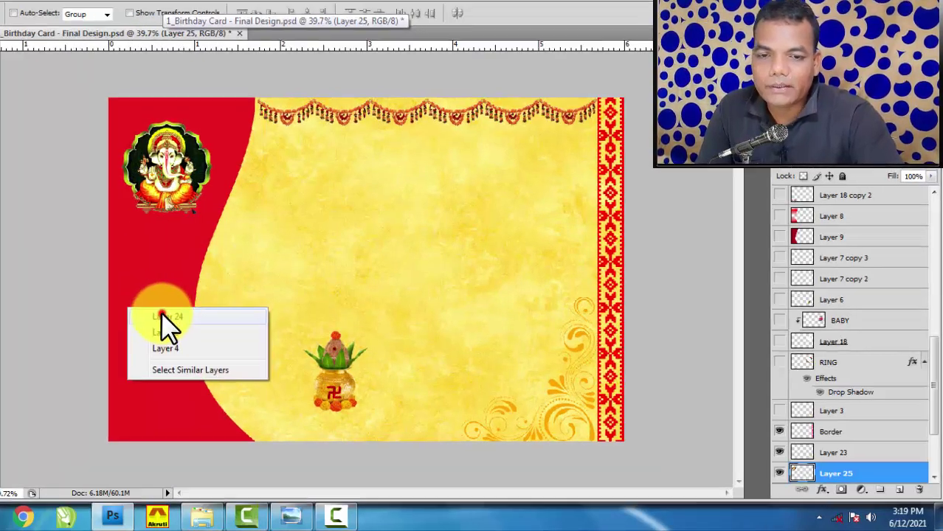
click(177, 332)
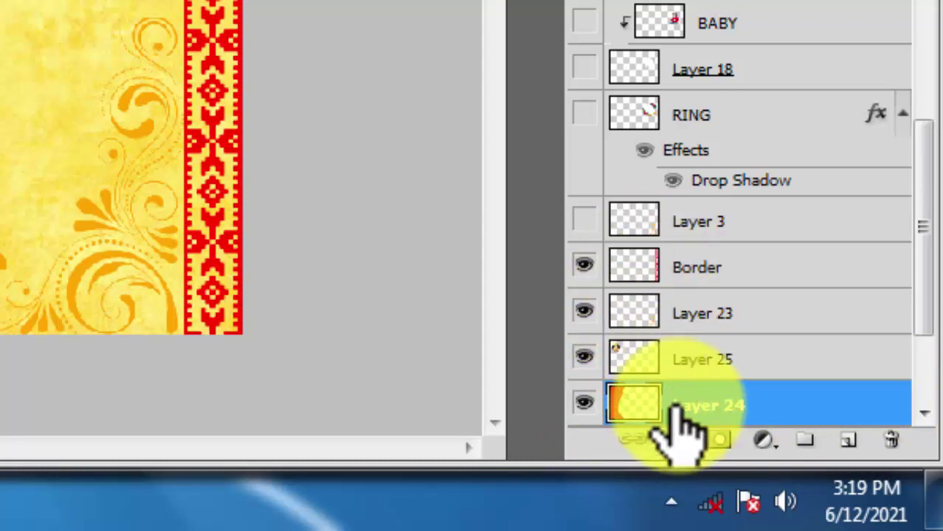
ctrl+click(636, 404)
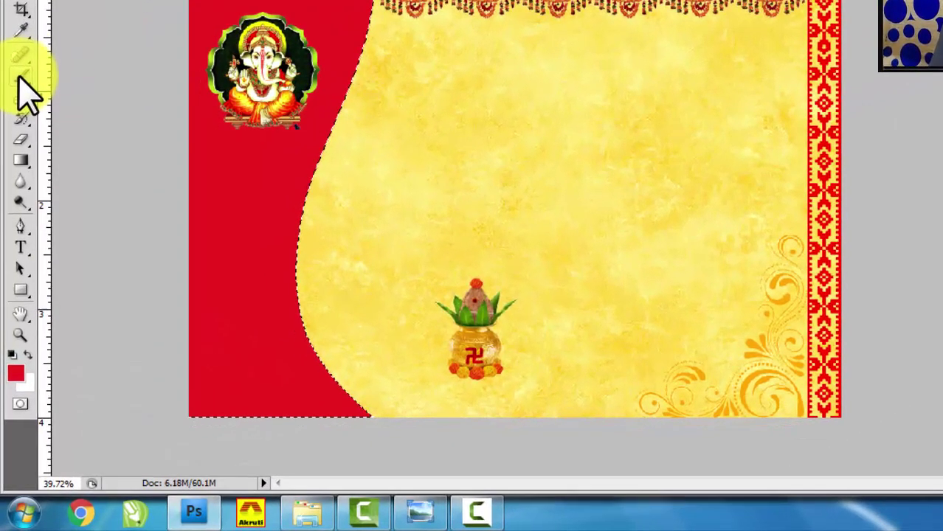
- Set up a soft round brush with 68% flow and 71% opacity
click(19, 76)
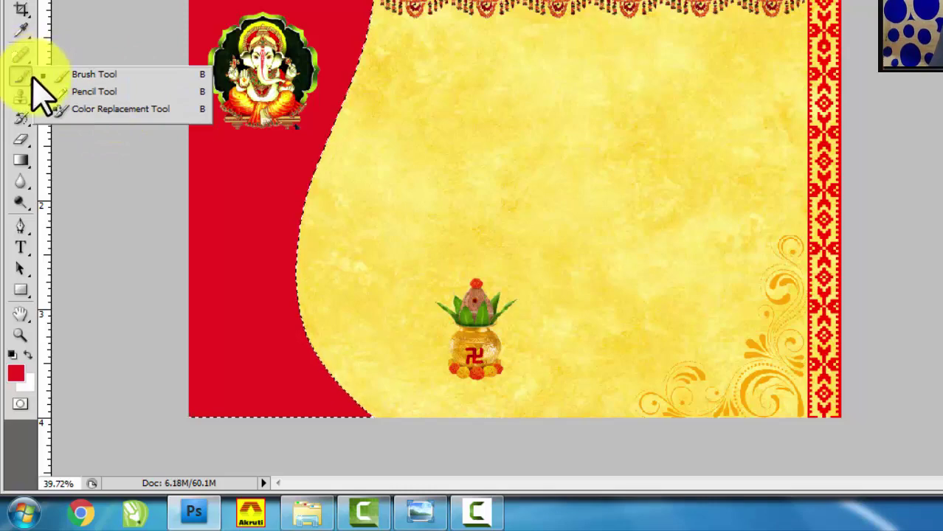
click(22, 76)
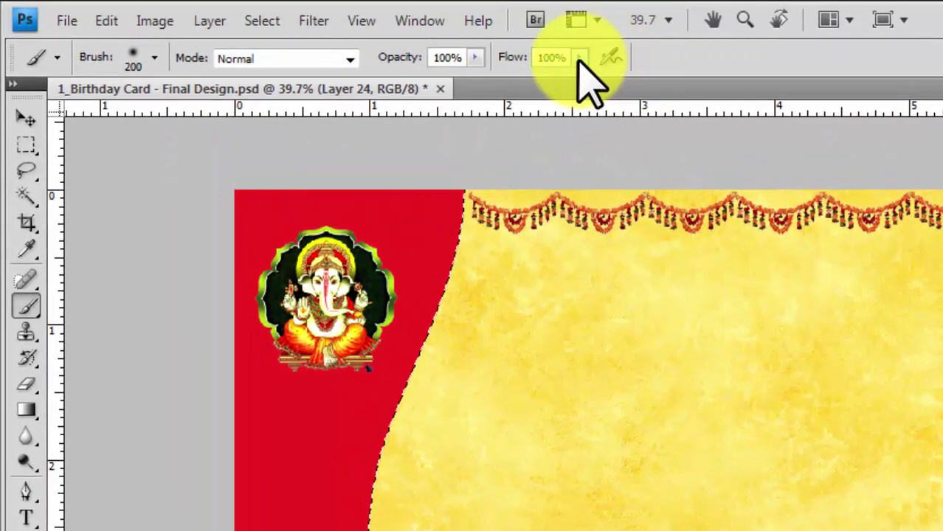
click(579, 59)
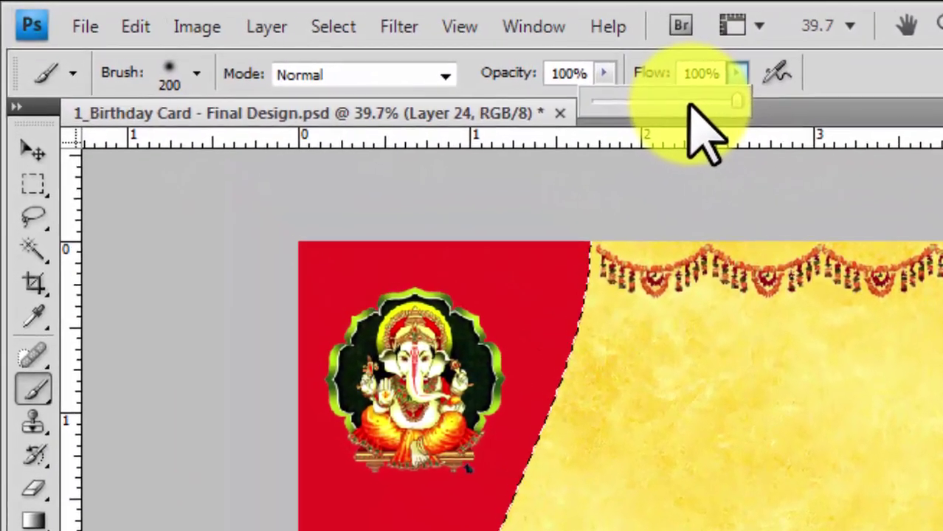
click(543, 83)
drag(618, 75, 575, 103)
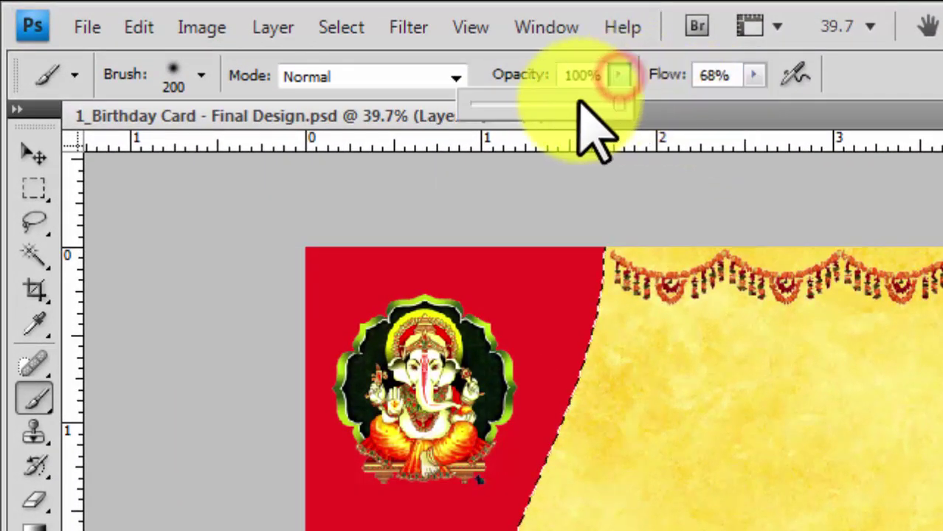
click(837, 78)
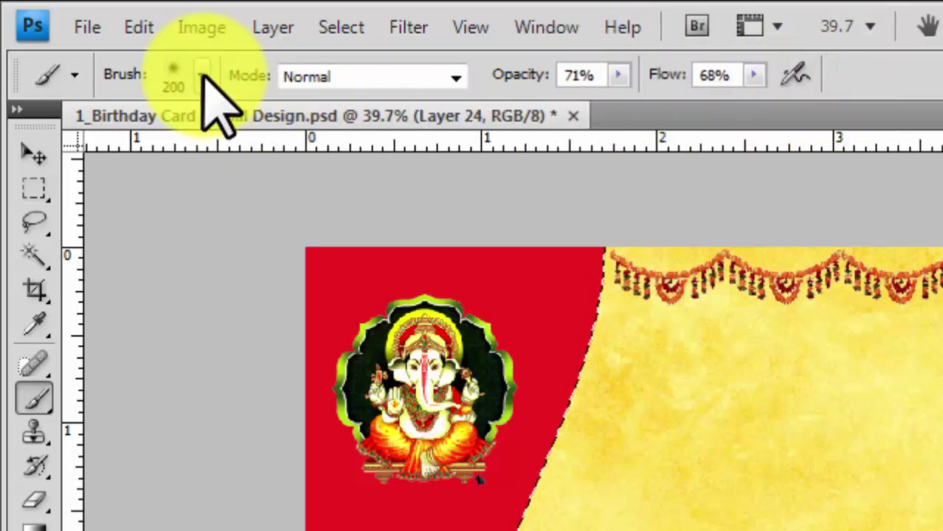
click(202, 77)
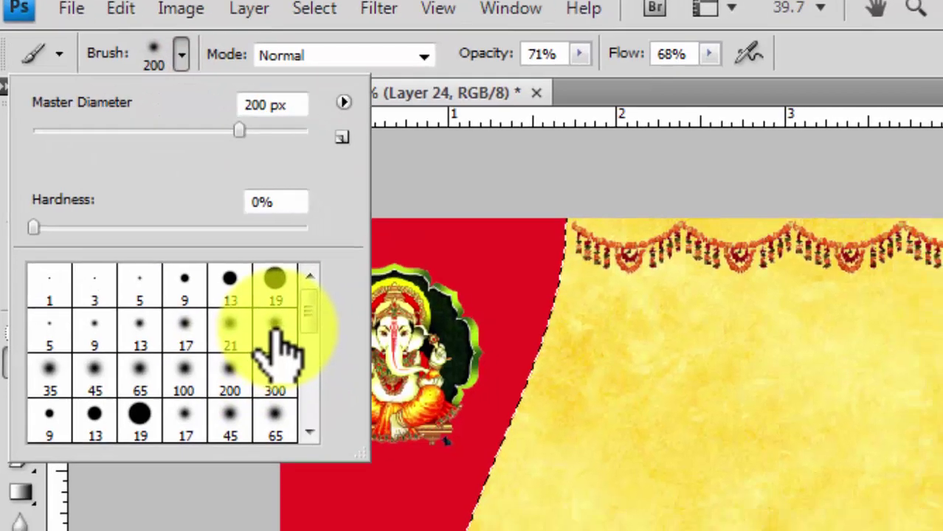
double_click(276, 335)
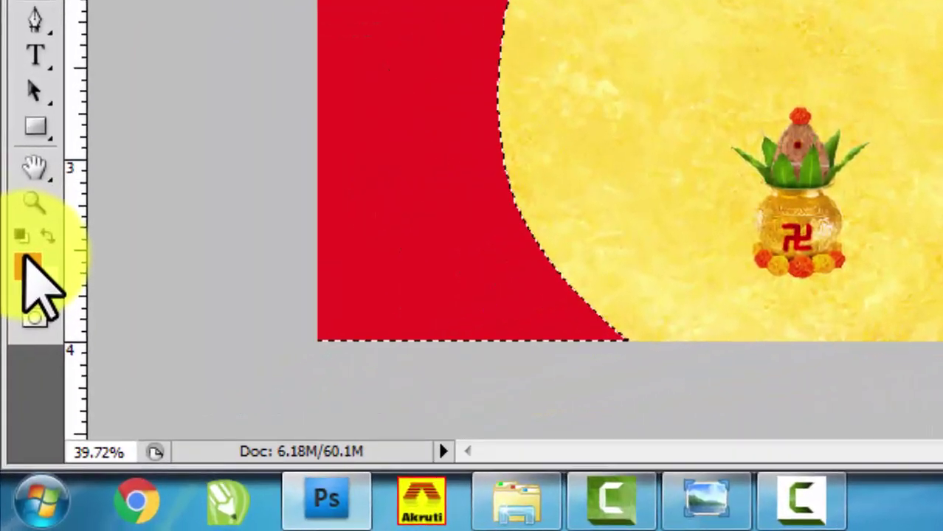
- Paint dark red #960f11 shading across the red panel, deepening toward its curved edge
click(12, 410)
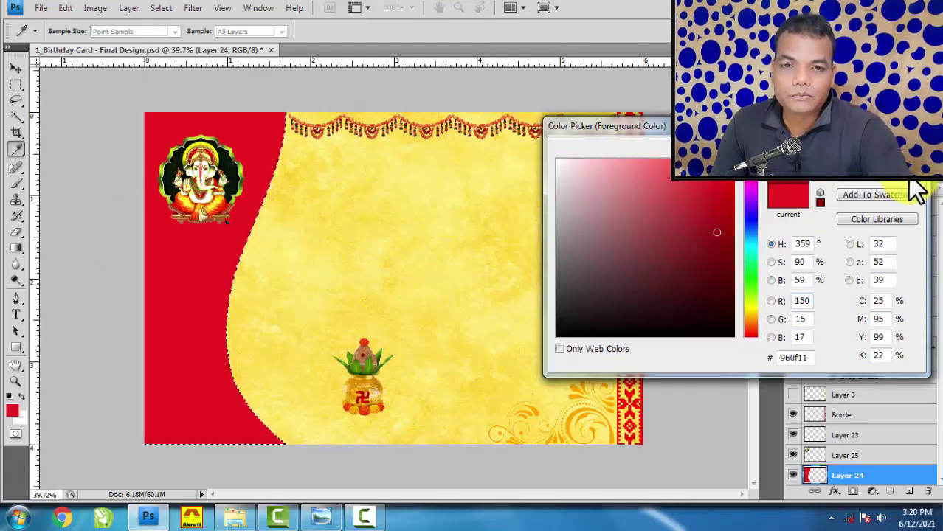
key(Return)
key(b)
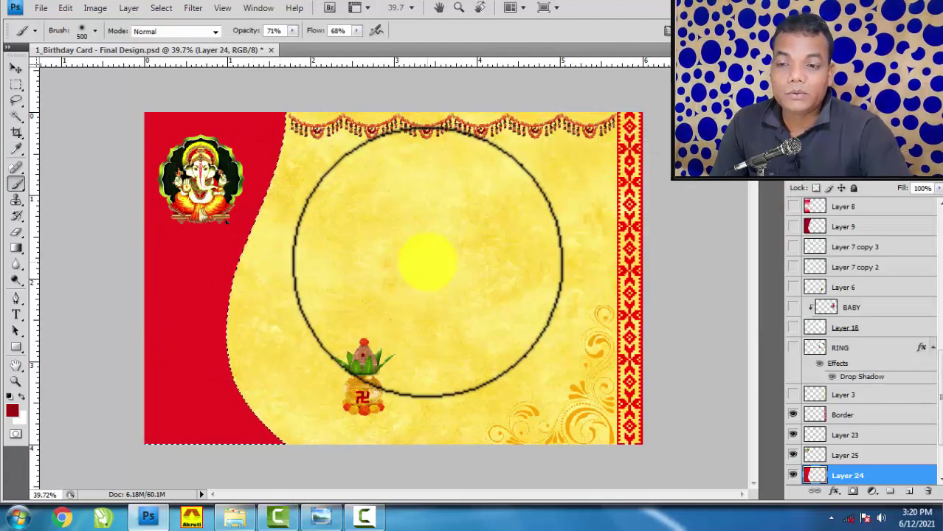
click(438, 250)
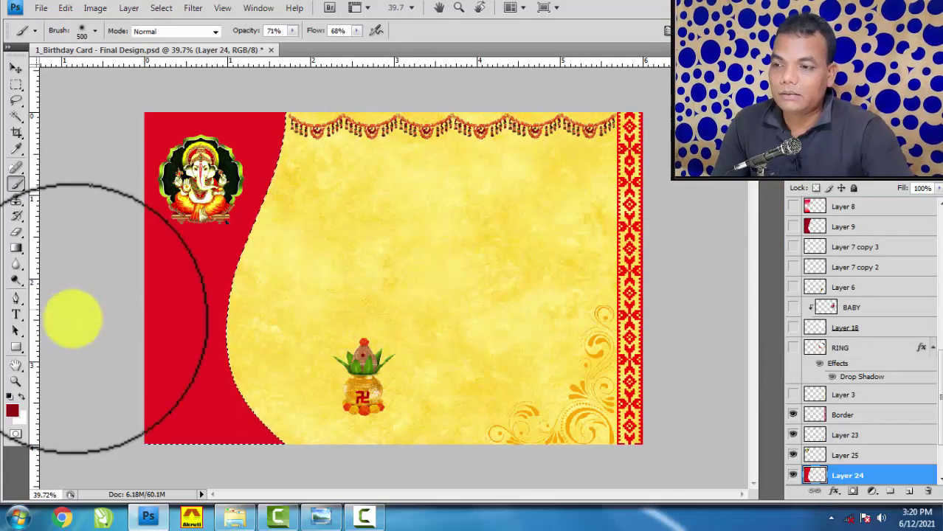
click(209, 267)
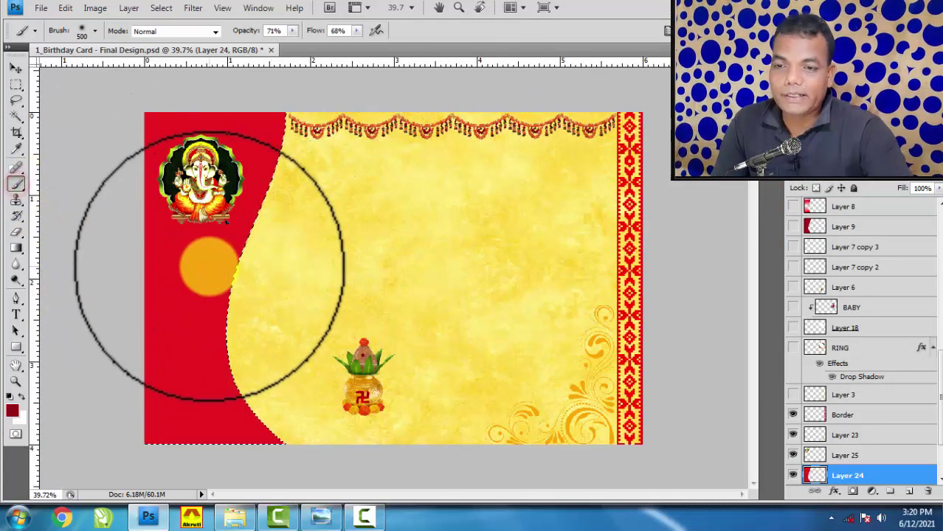
click(192, 231)
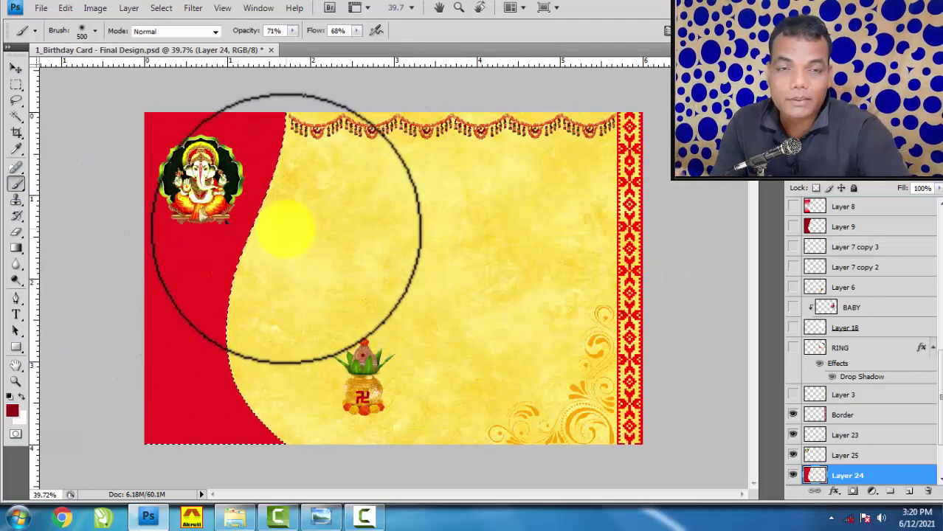
mouse_move(242, 217)
mouse_down()
mouse_move(155, 293)
mouse_move(225, 290)
mouse_up()
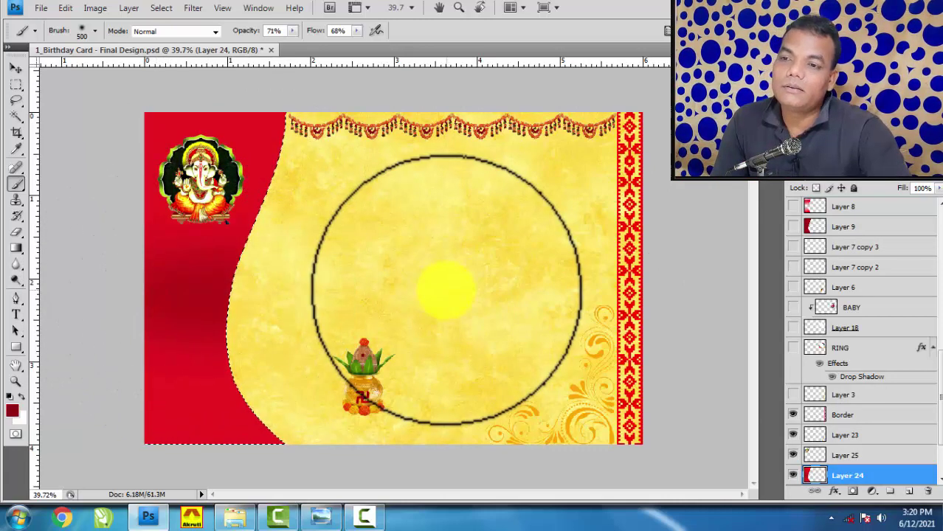
click(116, 297)
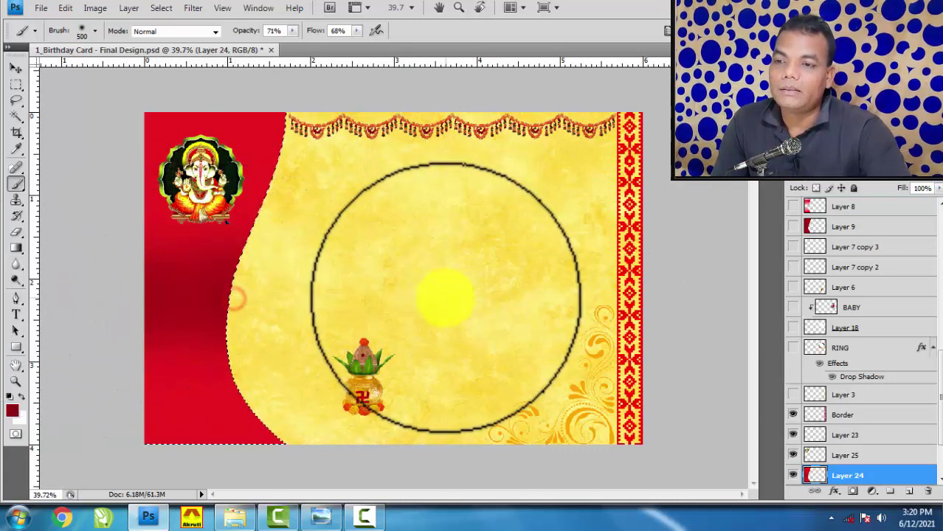
click(130, 291)
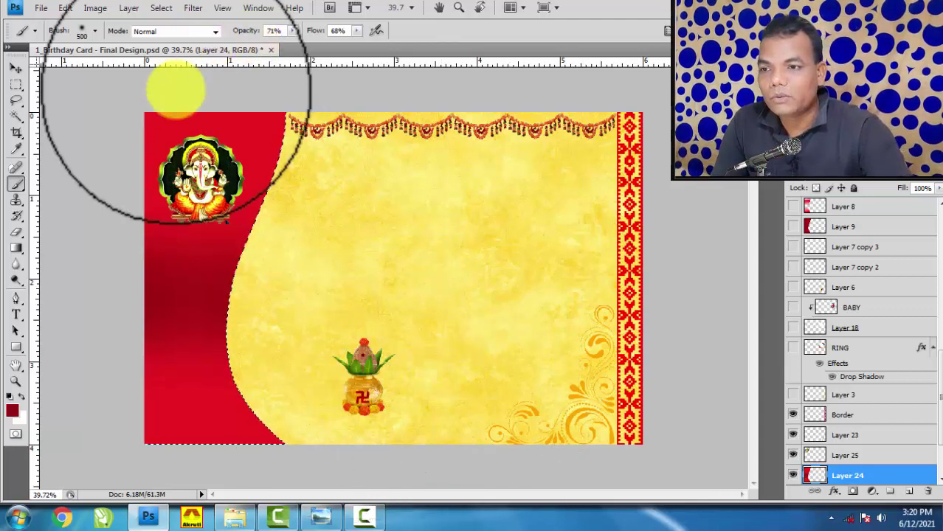
key(bracketleft)
key(bracketleft)
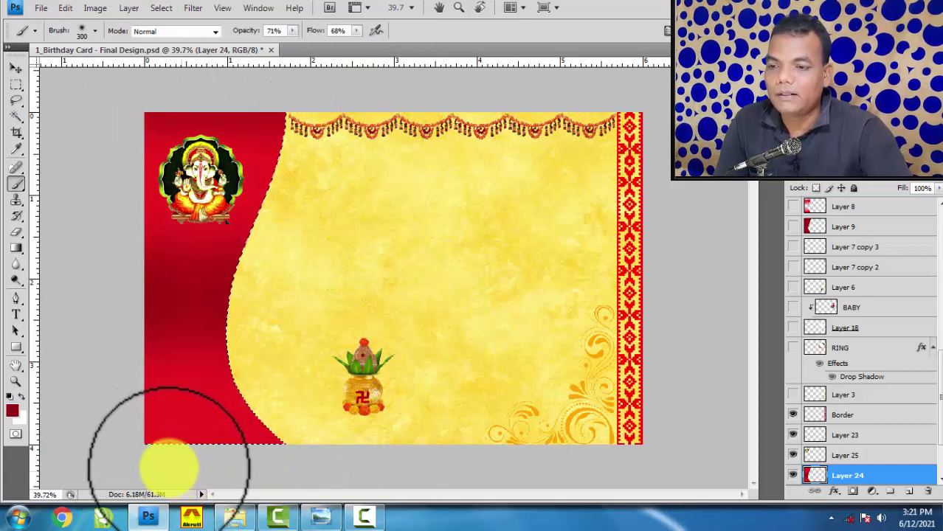
click(151, 461)
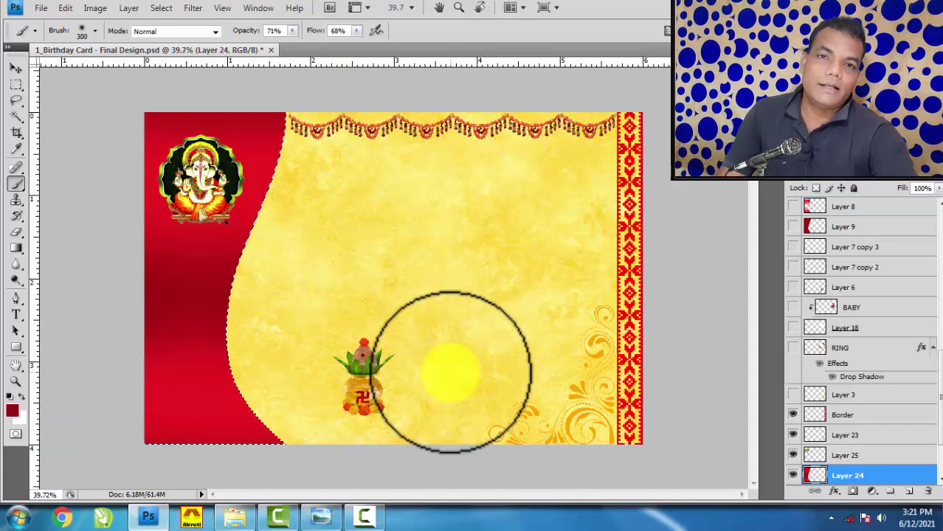
- Return to the Move tool and bring the card image folder forward
click(16, 68)
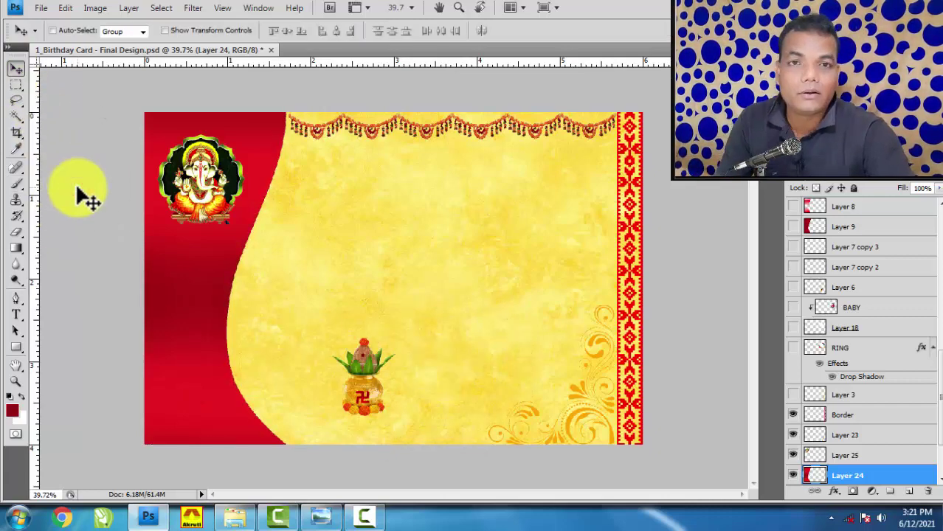
click(91, 216)
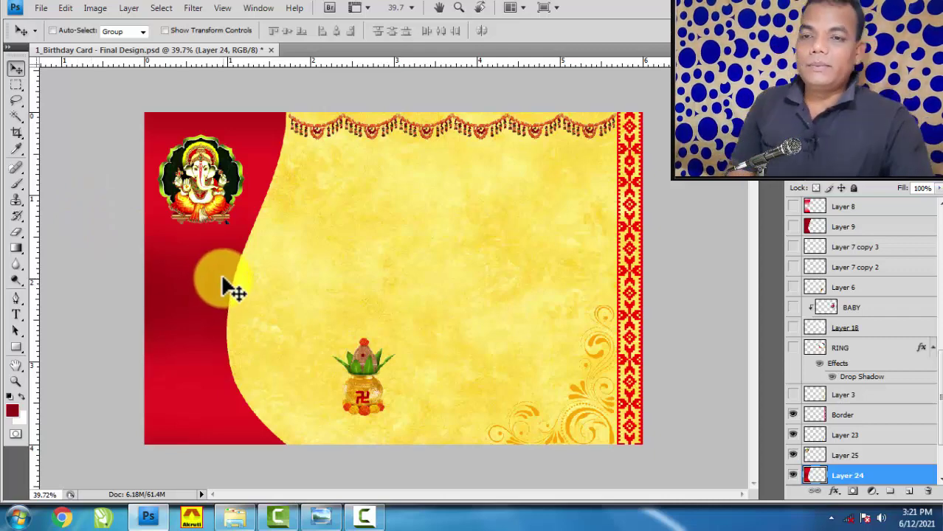
click(238, 515)
- Select ghanti-2, the 1st birthday badge, baby photo and birthday cake_3 and open them in Photoshop
click(537, 340)
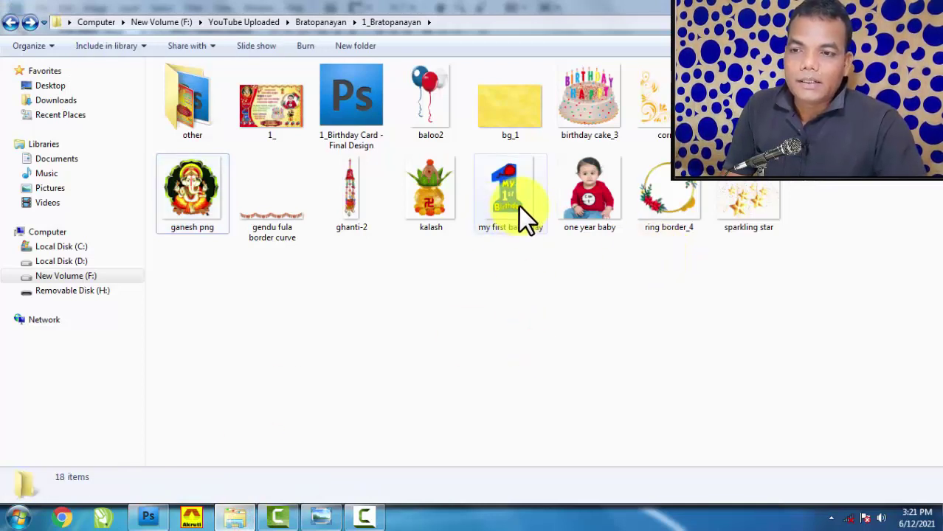
click(360, 203)
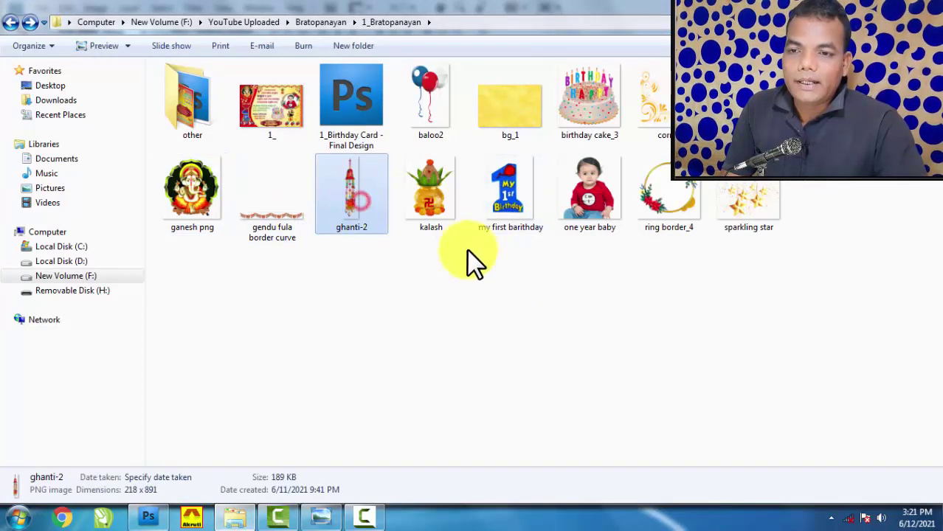
ctrl+click(512, 195)
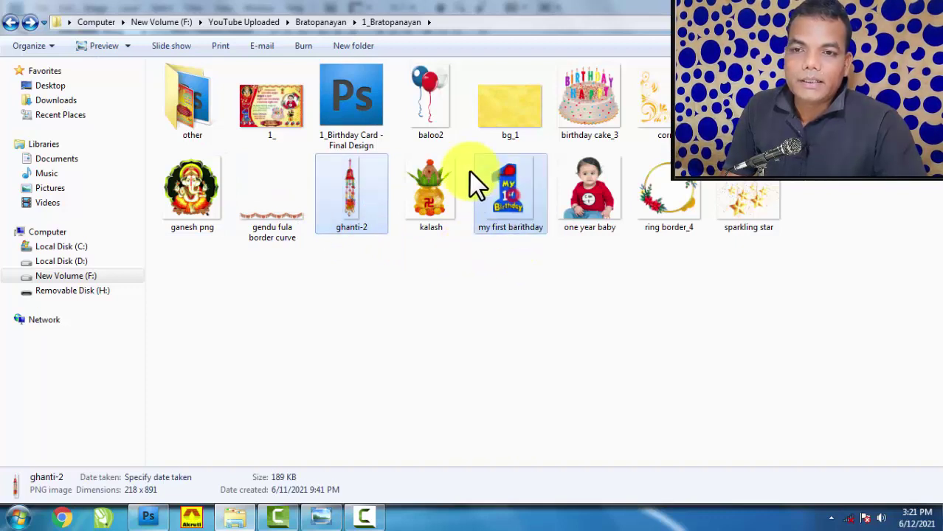
ctrl+click(586, 108)
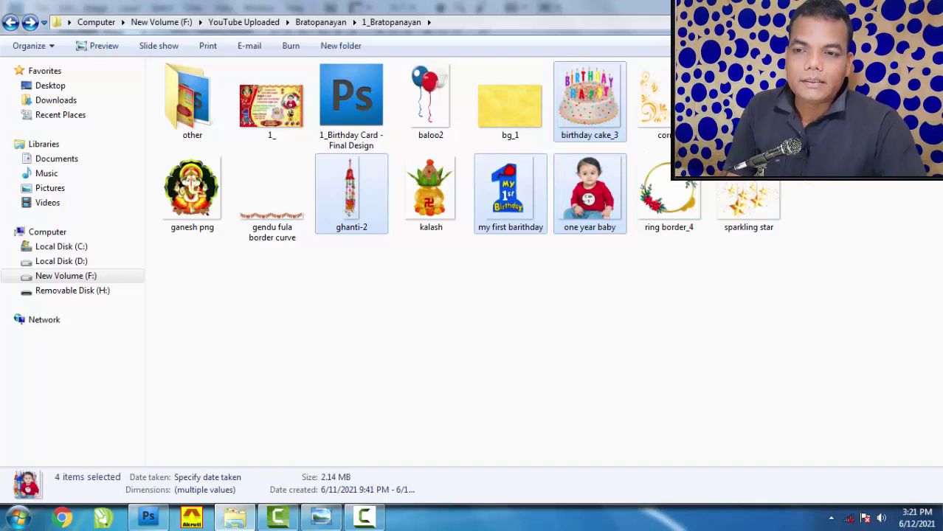
drag(352, 228, 166, 498)
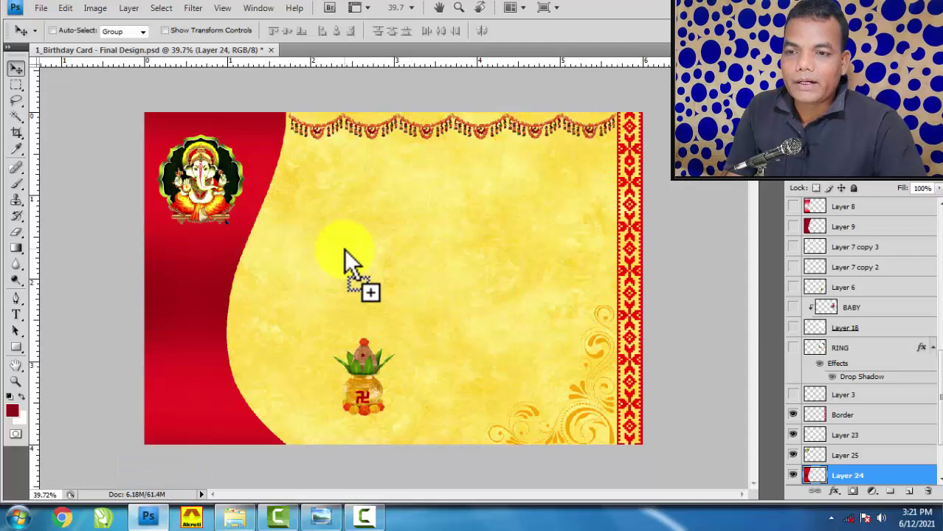
drag(164, 485, 399, 215)
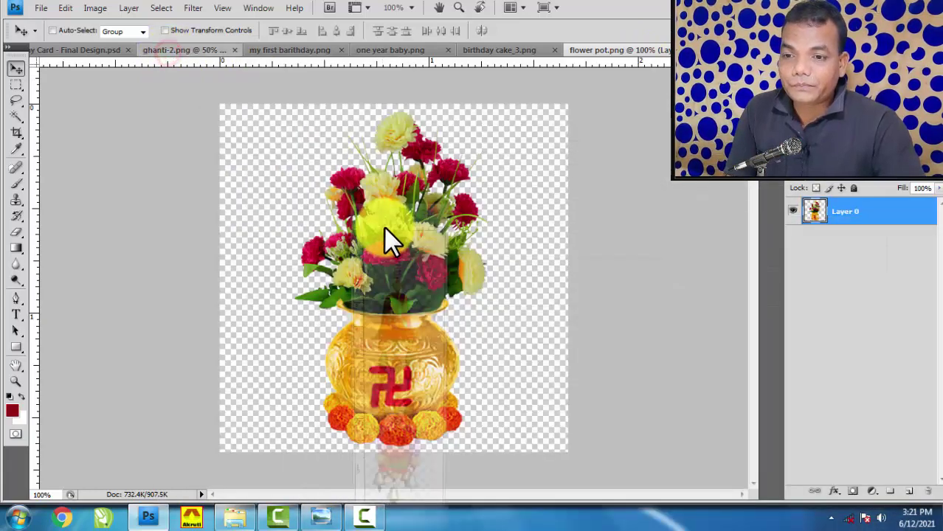
- Copy the ghanti-2 bell ornament onto the card and close its image window
drag(168, 53, 369, 221)
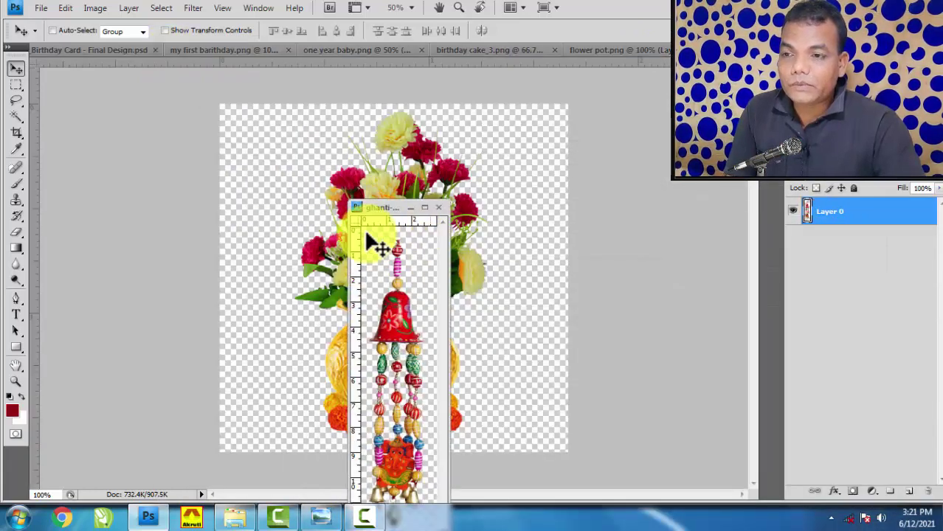
click(64, 49)
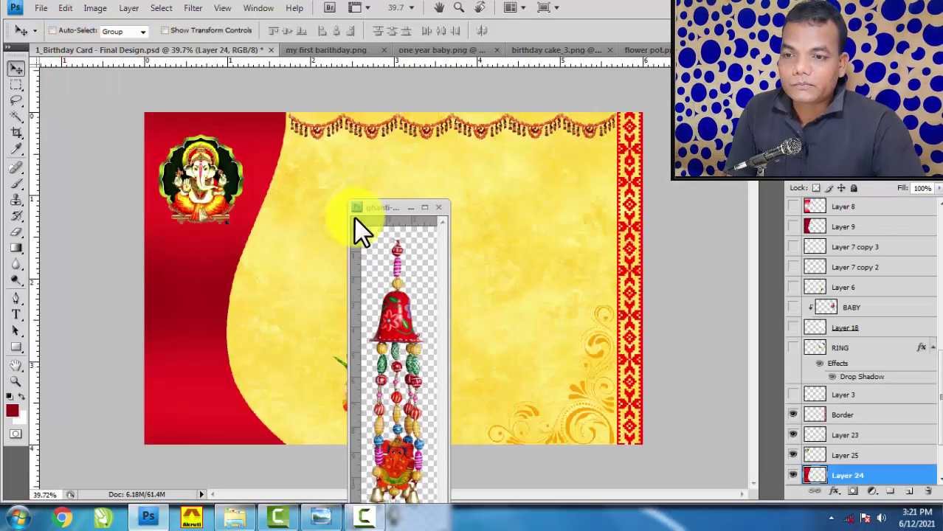
drag(396, 208, 640, 157)
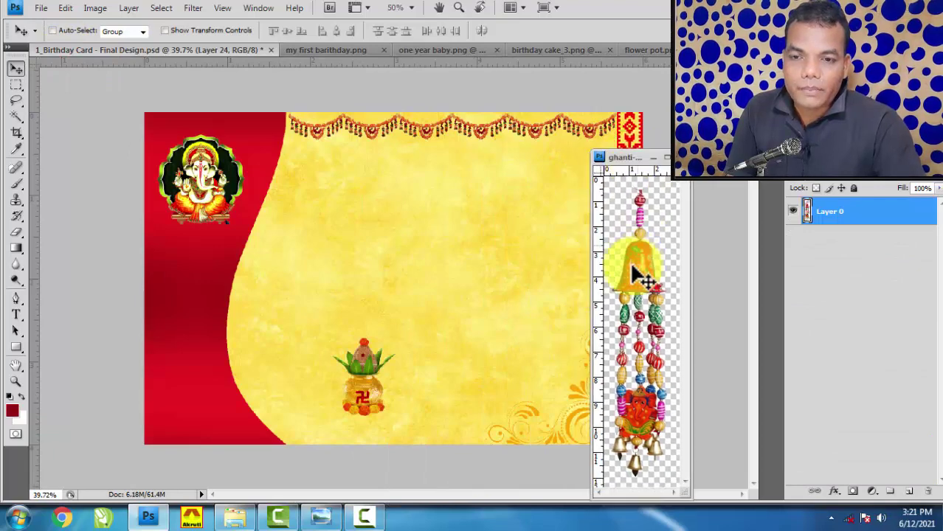
drag(643, 269, 463, 236)
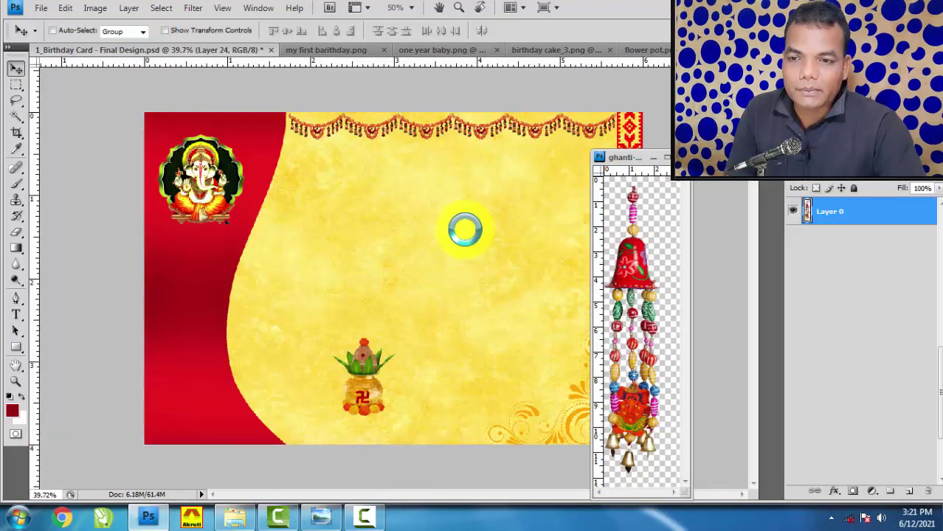
click(666, 157)
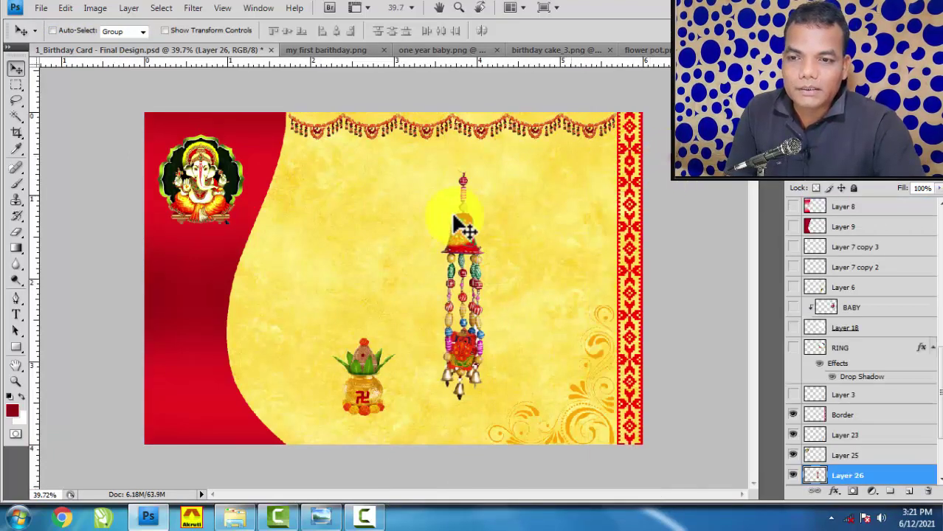
- Delete the bell at the ornament's top using a rectangular selection
scroll(472, 210, up, 1)
scroll(499, 204, up, 2)
scroll(498, 194, up, 1)
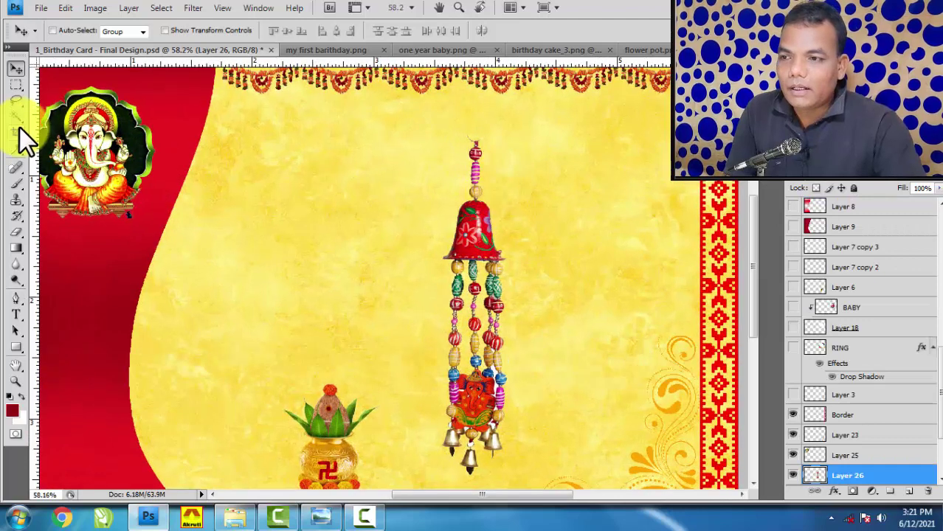
click(15, 85)
drag(585, 228, 596, 267)
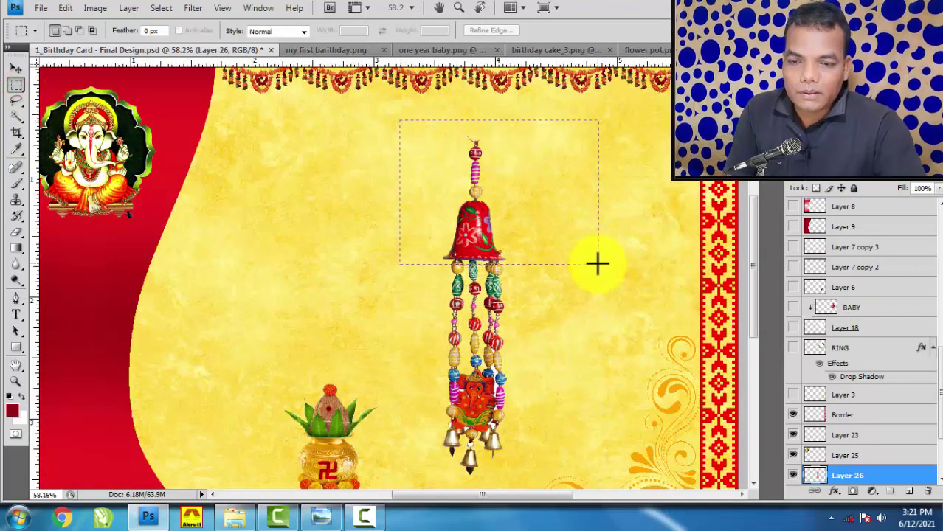
key(Delete)
click(17, 70)
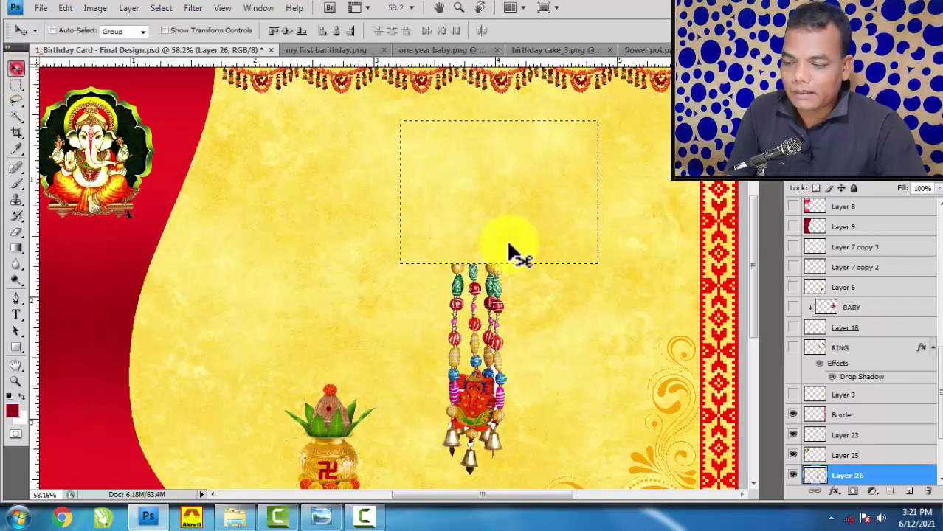
key(ctrl+d)
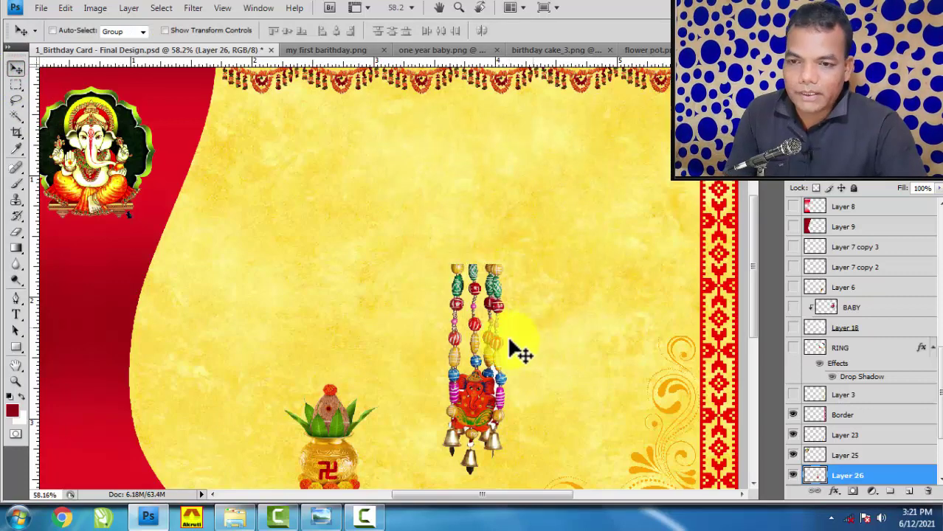
- Place the ornament at the upper right beside the border and scale it to about 65%
drag(493, 293, 686, 130)
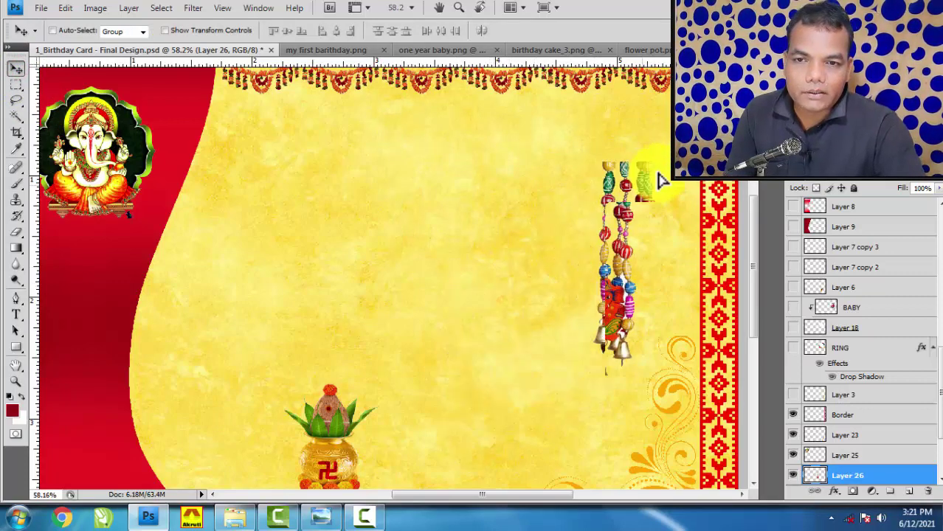
drag(688, 211, 689, 200)
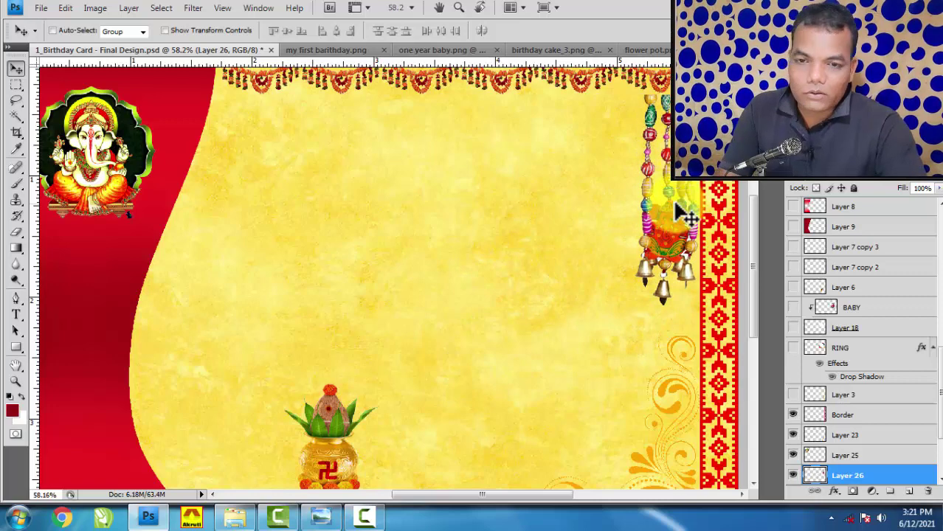
key(ctrl+t)
drag(633, 306, 655, 233)
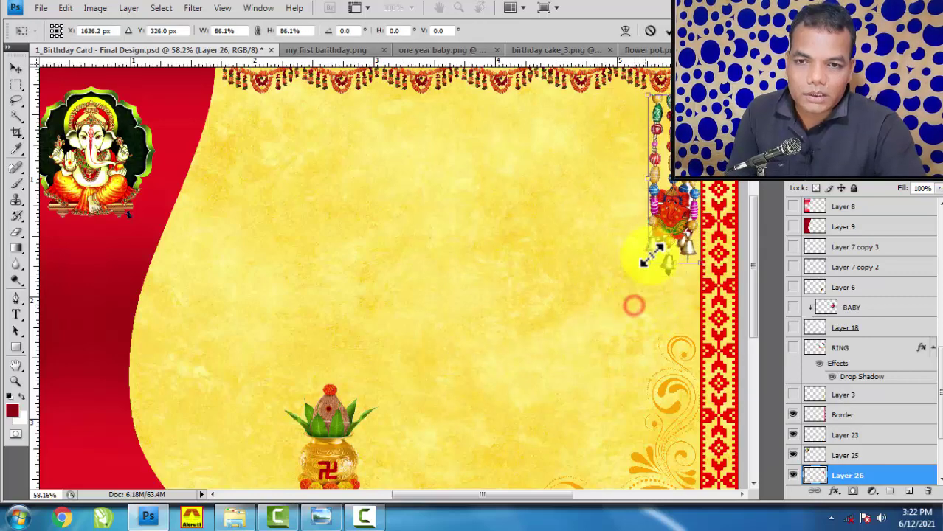
key(Return)
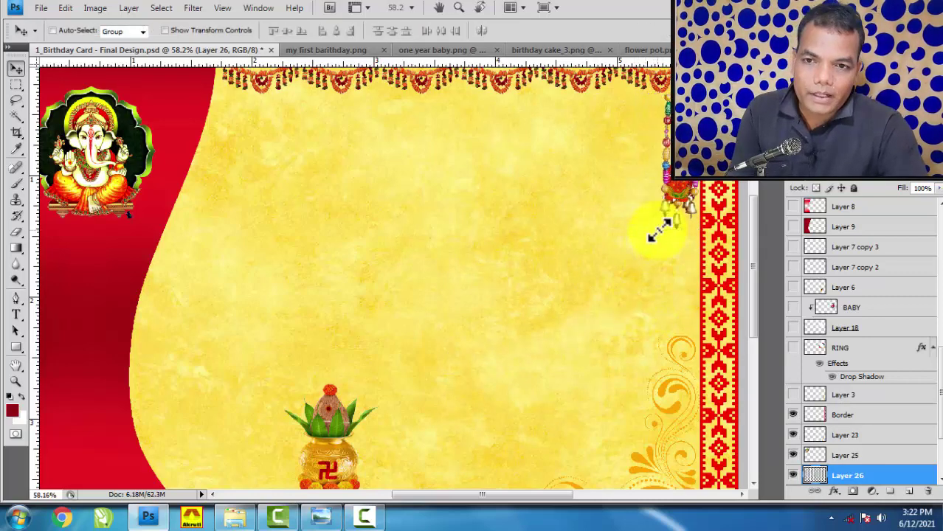
scroll(659, 189, up, 2)
- Scale the first ornament copy to about 71% and place it left of the original
mouse_move(659, 189)
mouse_down()
mouse_move(616, 283)
mouse_move(594, 283)
mouse_move(651, 275)
mouse_move(613, 313)
mouse_move(604, 300)
mouse_move(545, 298)
mouse_up()
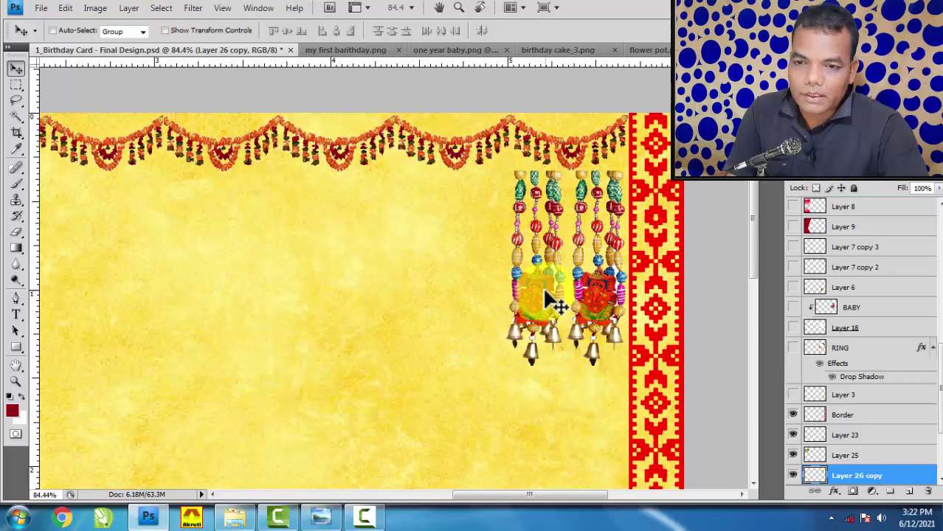
key(ctrl+t)
drag(505, 360, 529, 323)
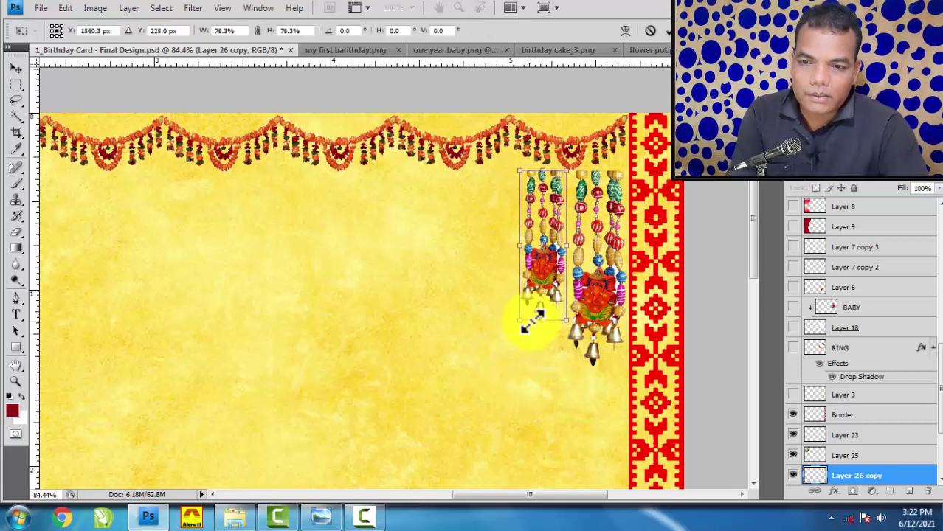
key(Return)
drag(543, 270, 493, 271)
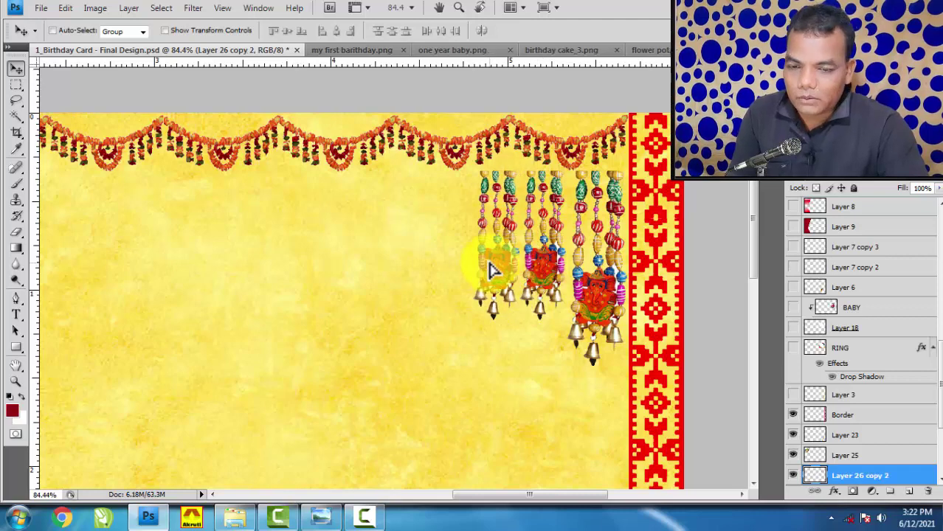
key(Left)
key(Left)
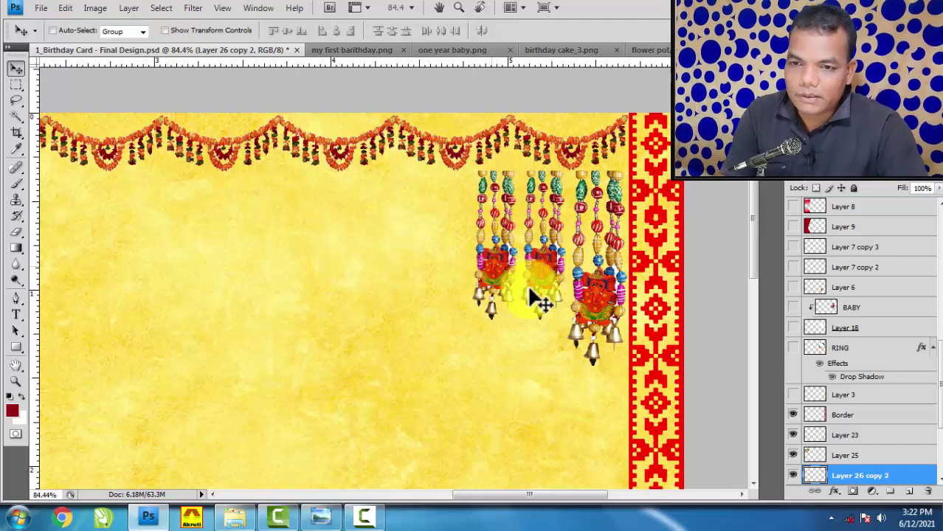
- Shrink the newest ornament copy to about 80% and nudge it further left
key(ctrl+t)
drag(479, 300, 486, 281)
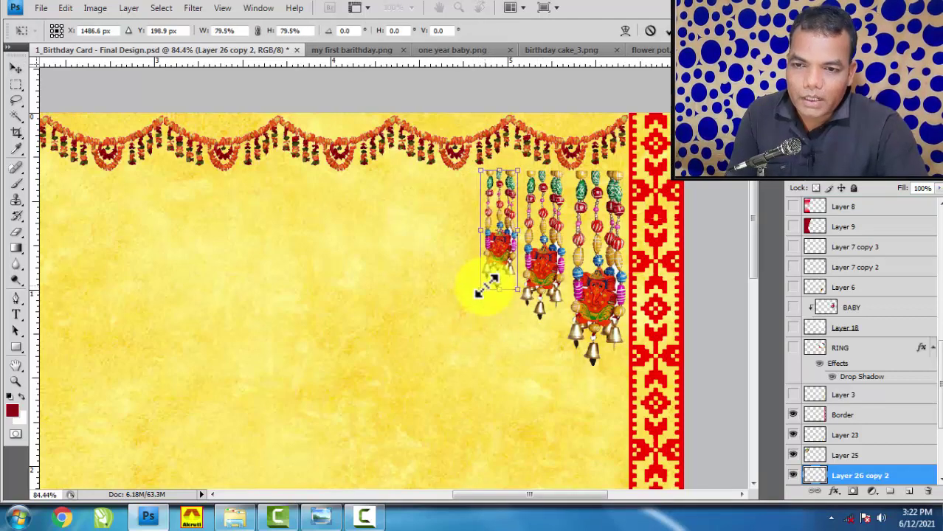
key(Return)
key(Left)
key(Left)
key(Left)
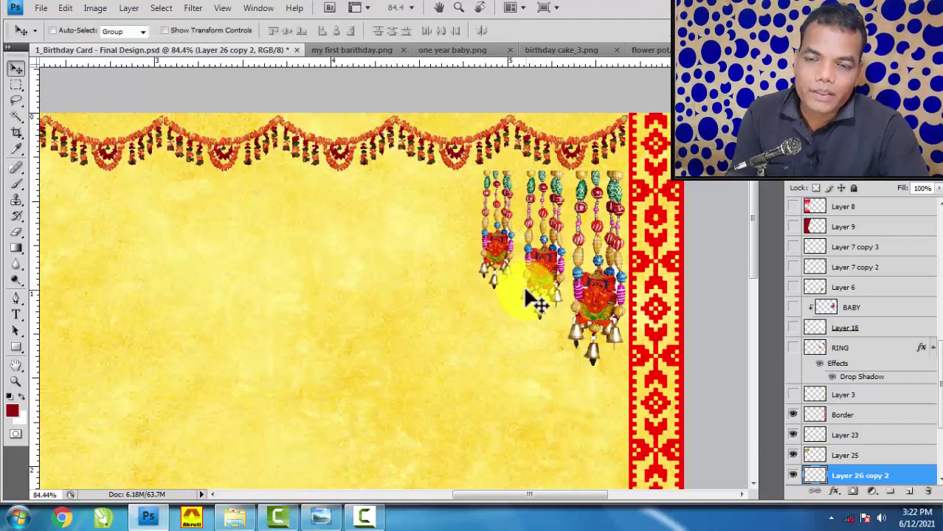
key(Left)
- Select Layer 26 and its two copies together in the Layers panel
right_click(509, 251)
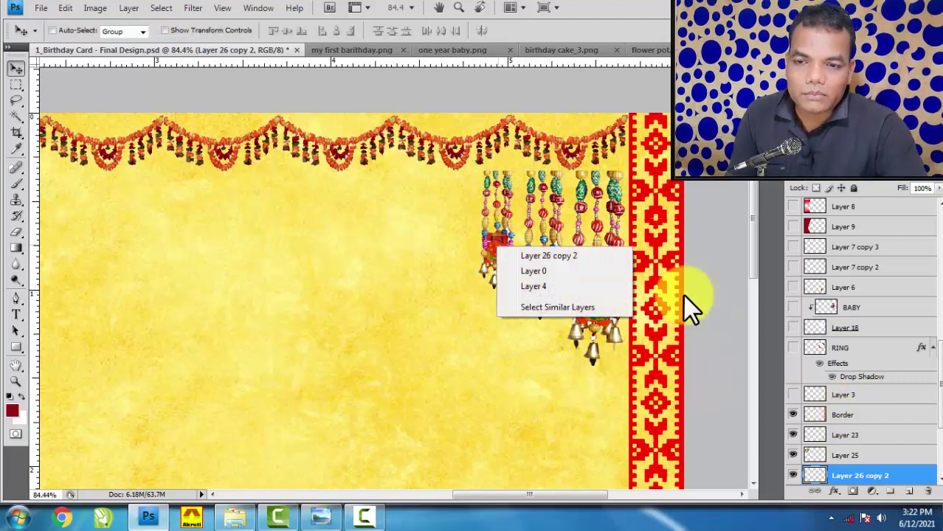
right_click(597, 280)
click(621, 294)
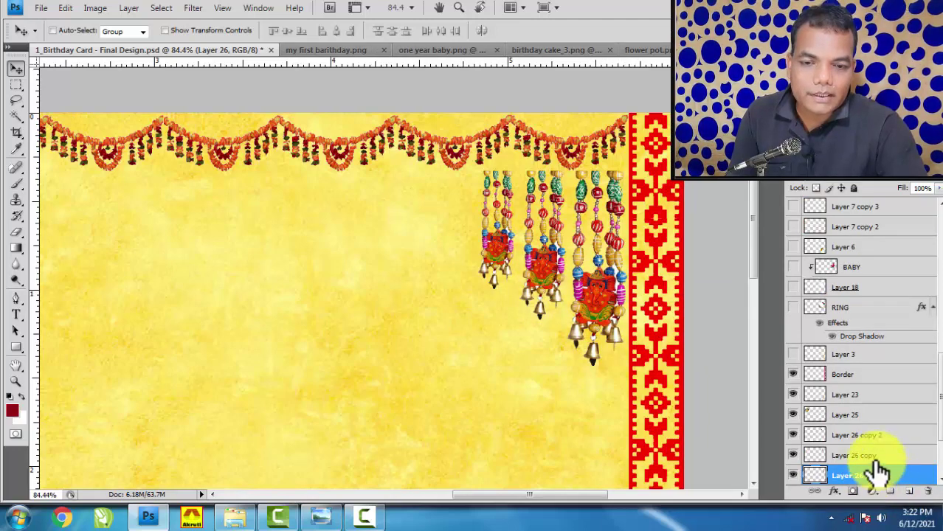
shift+click(890, 435)
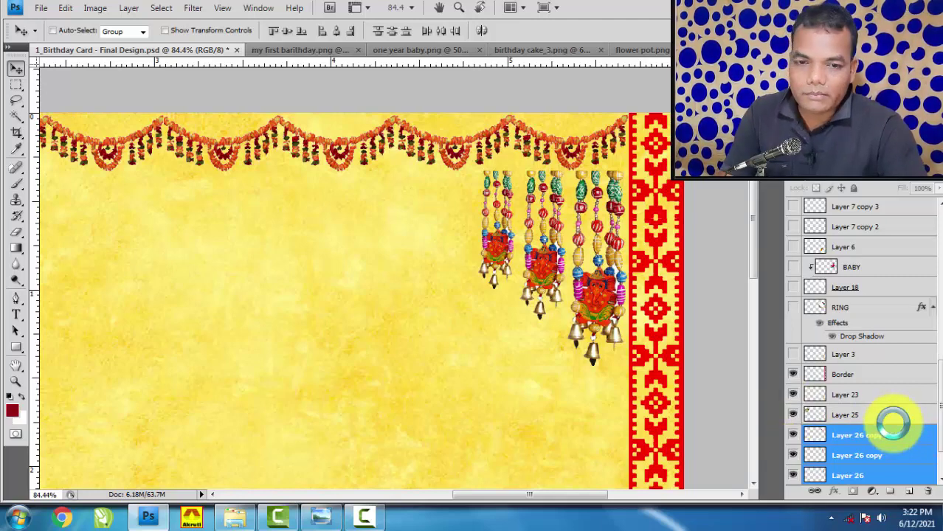
- Merge the three ornament layers into one and raise the cluster slightly
key(ctrl+e)
click(792, 435)
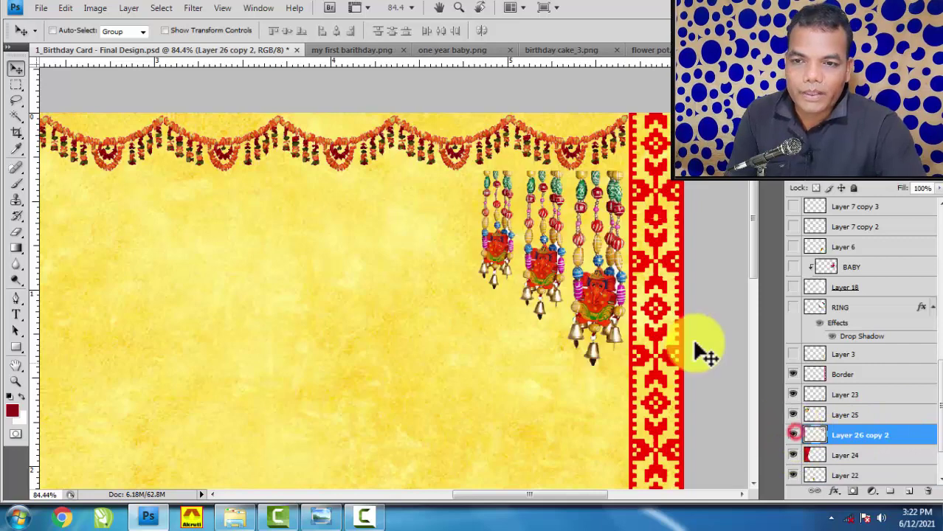
drag(689, 360, 689, 344)
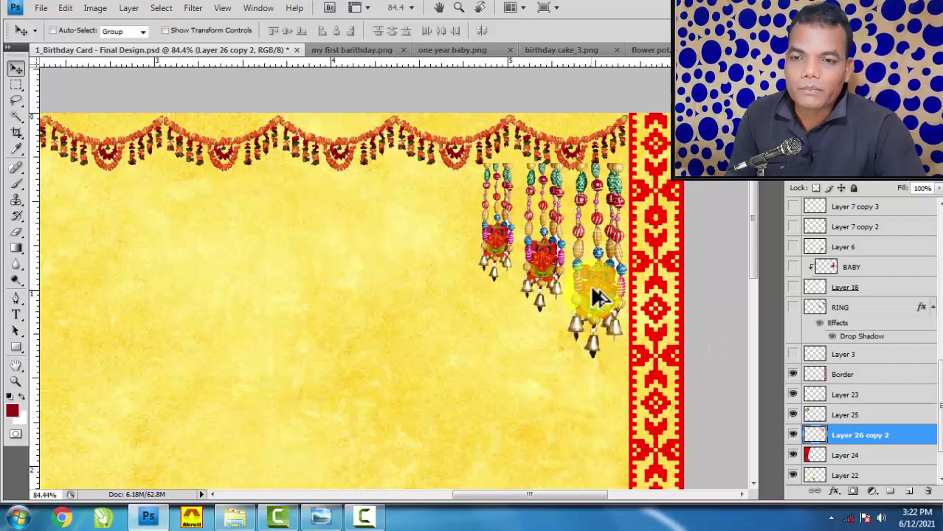
- Duplicate the bell cluster, flip it horizontally, and move it under the garland's left end
drag(597, 297, 367, 349)
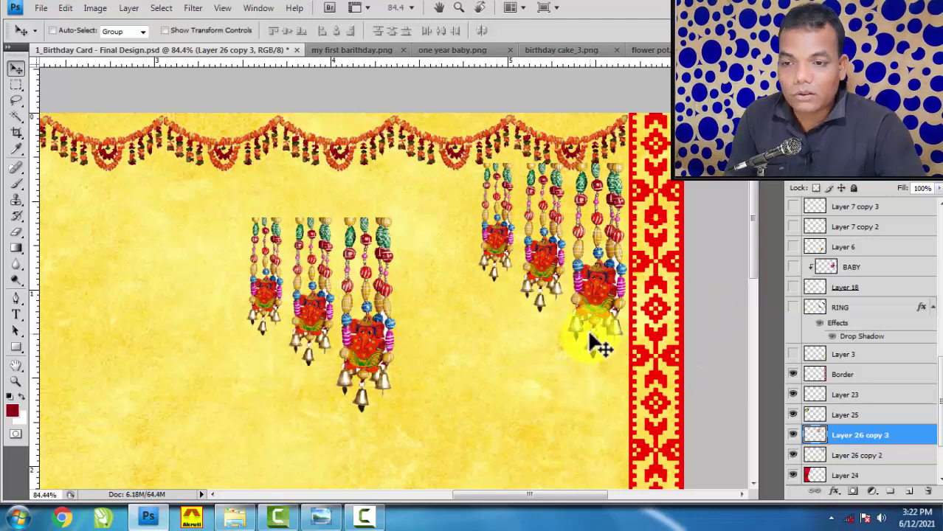
key(ctrl+t)
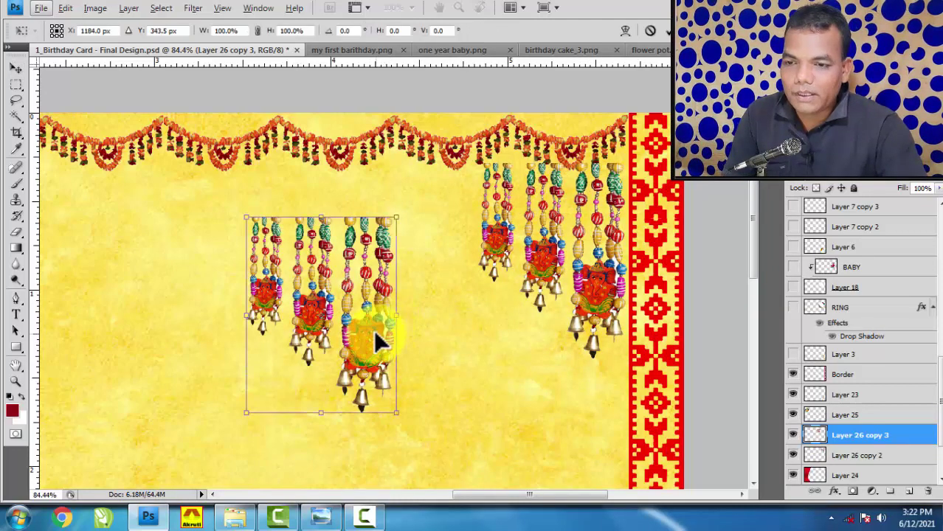
right_click(371, 332)
click(412, 321)
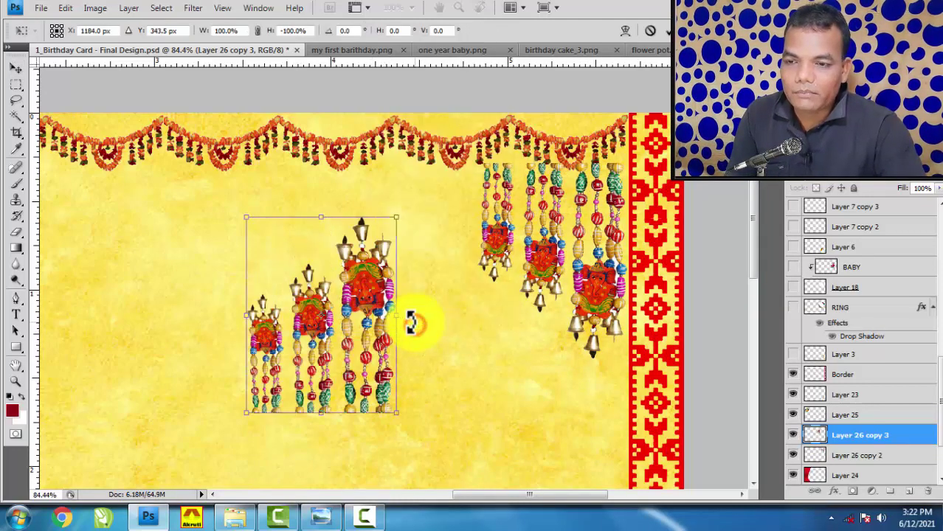
key(ctrl+z)
right_click(369, 327)
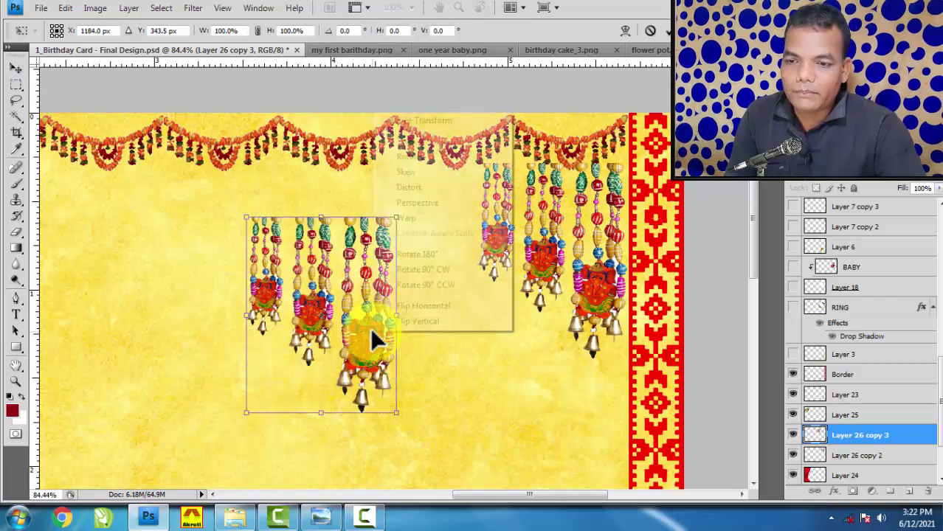
click(433, 307)
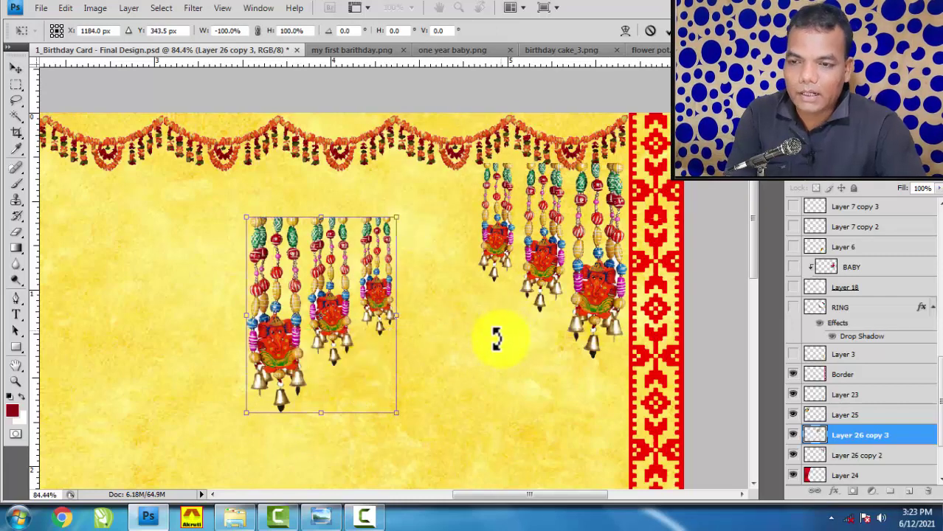
key(Return)
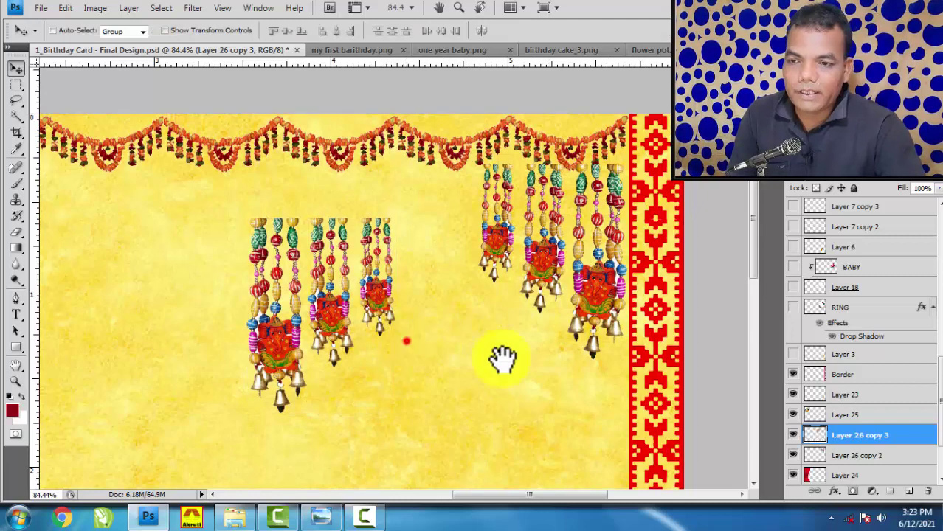
drag(505, 358, 694, 375)
drag(351, 311, 232, 308)
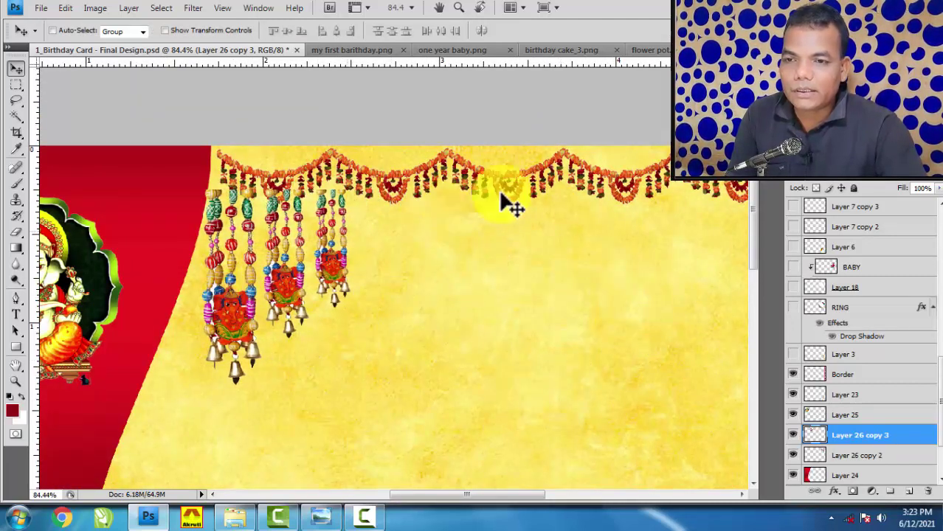
- Select the left bell cluster layer, Layer 26 copy 3, and raise it slightly
right_click(433, 174)
click(466, 177)
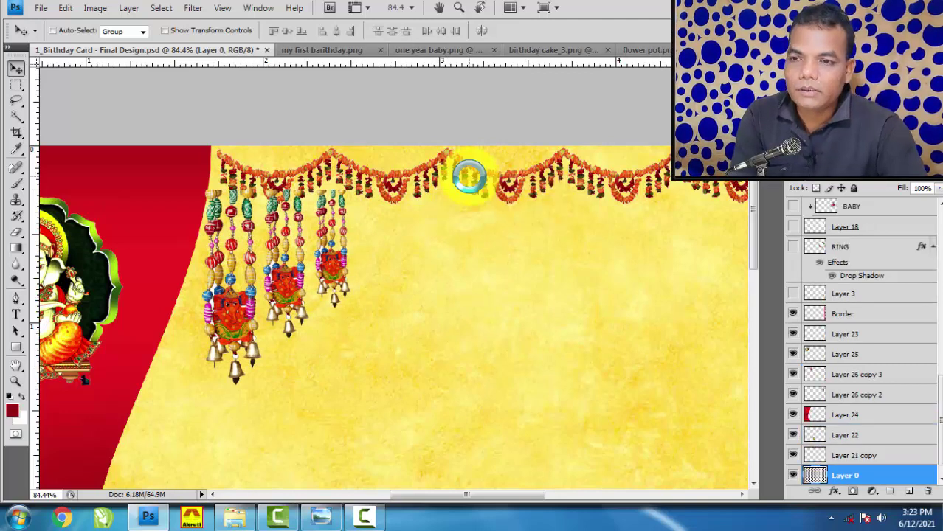
right_click(394, 191)
click(397, 195)
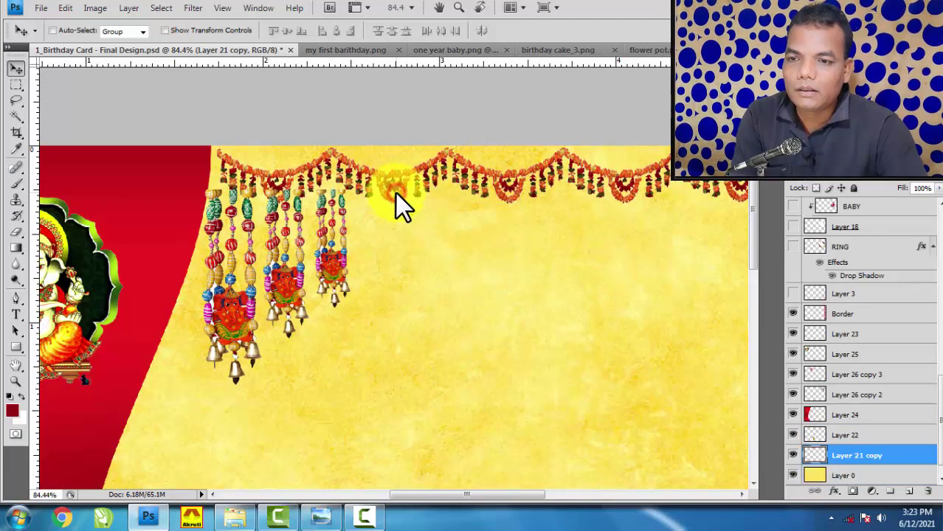
right_click(351, 269)
click(383, 270)
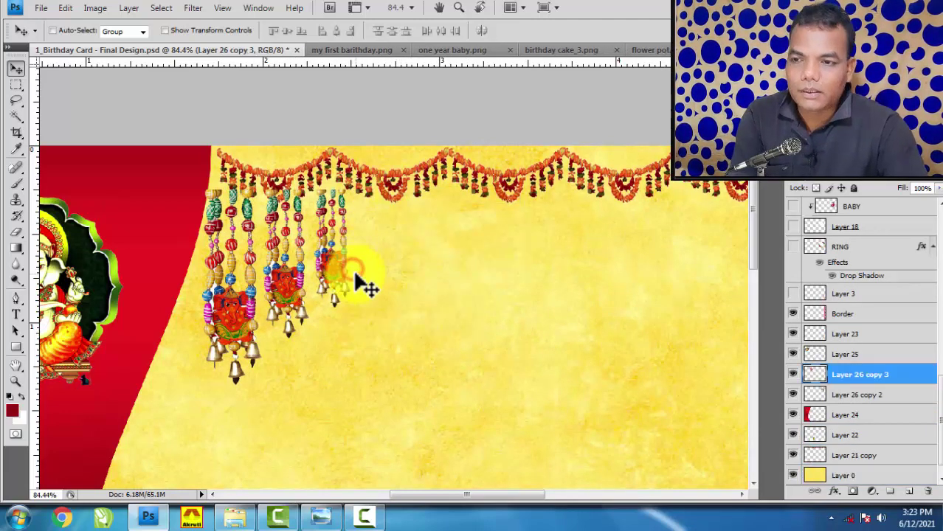
drag(358, 273, 354, 259)
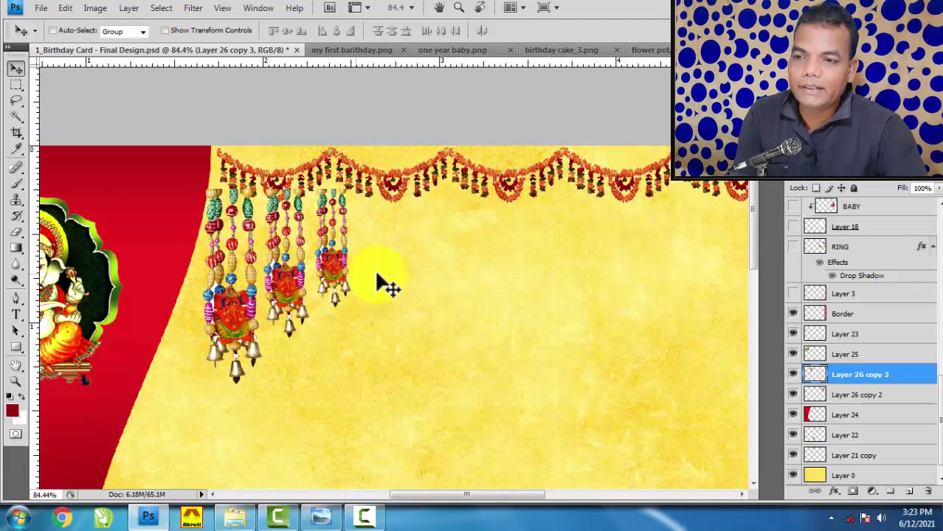
scroll(354, 259, down, 2)
scroll(348, 259, down, 3)
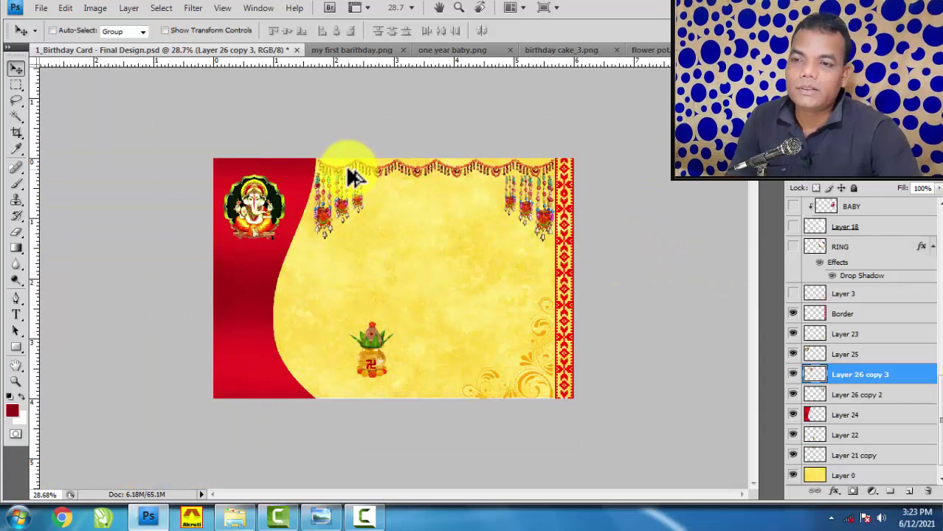
- Place the My 1st Birthday badge below Ganesh, then bring the baby photo onto the card
scroll(351, 179, up, 1)
click(106, 268)
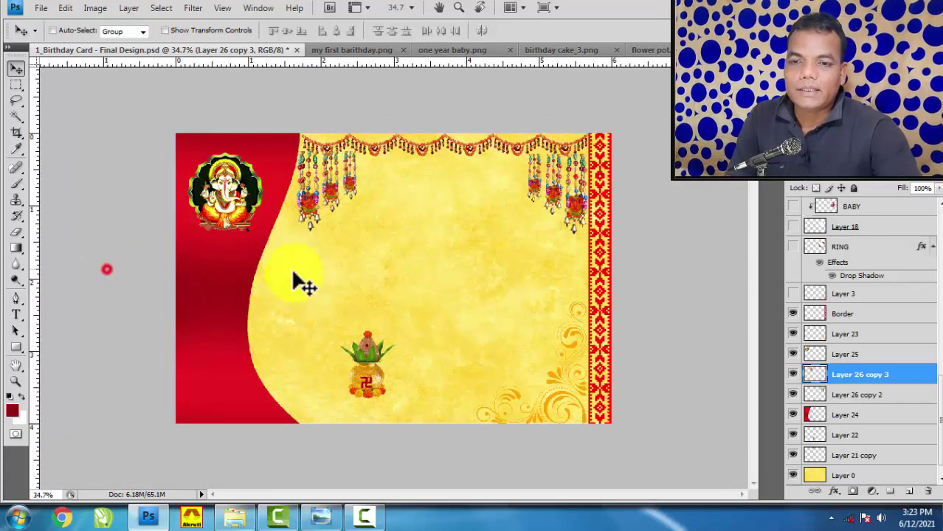
click(664, 254)
mouse_move(341, 52)
mouse_down()
mouse_move(424, 322)
mouse_move(499, 325)
mouse_move(569, 169)
mouse_up()
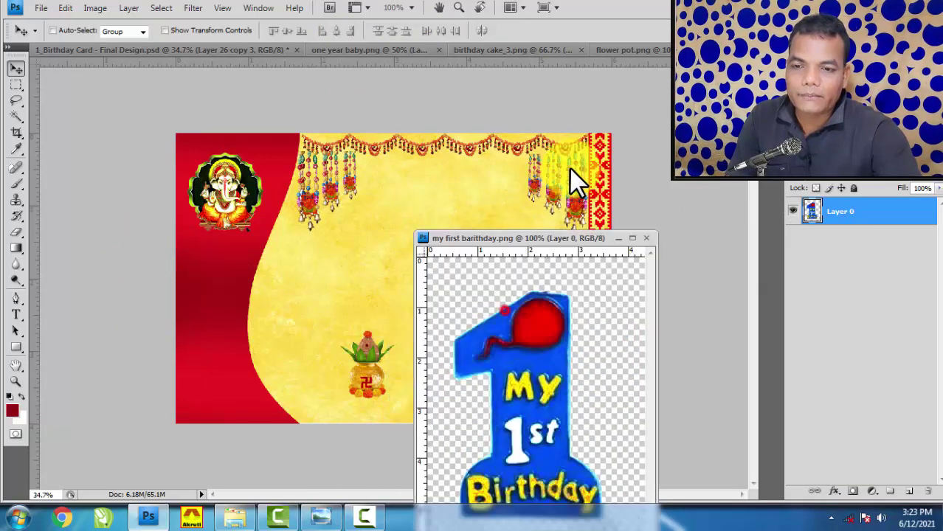
drag(572, 275, 252, 259)
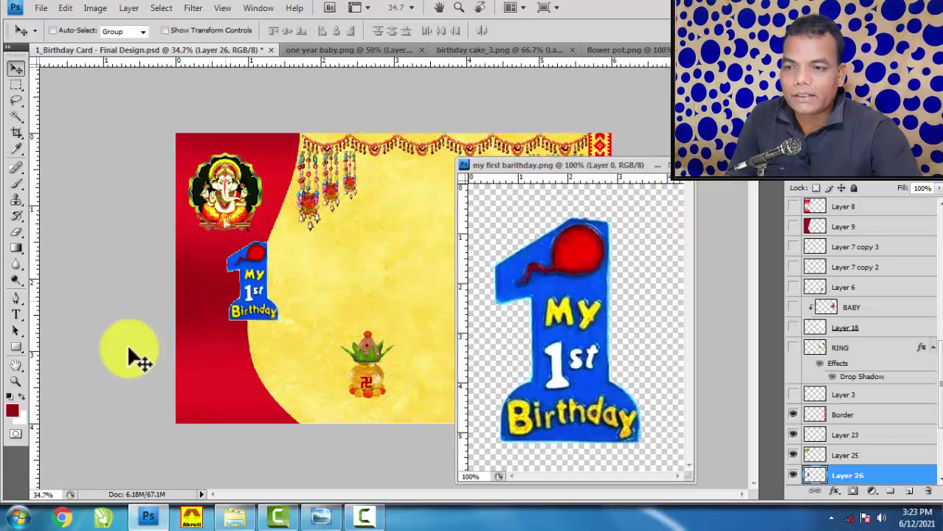
click(259, 284)
mouse_move(253, 275)
mouse_down()
mouse_move(219, 351)
mouse_move(225, 327)
mouse_up()
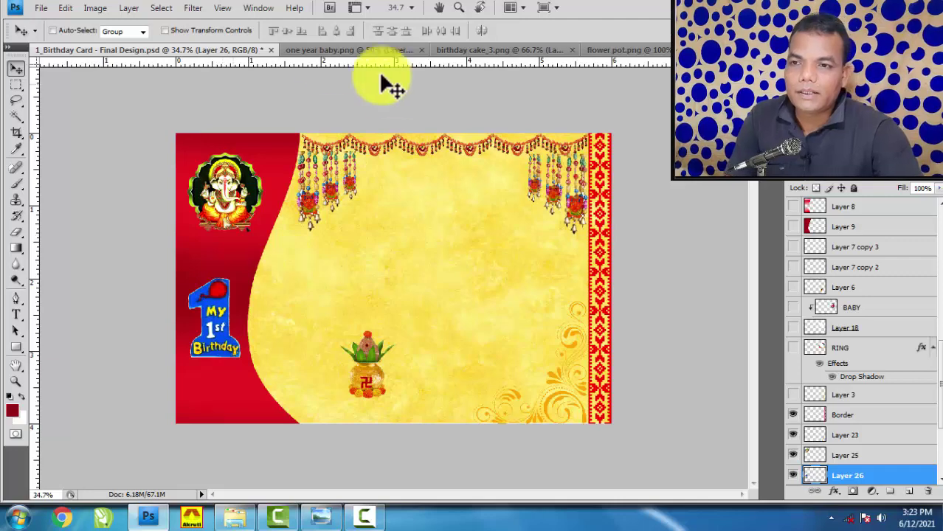
drag(327, 51, 488, 252)
drag(615, 347, 472, 262)
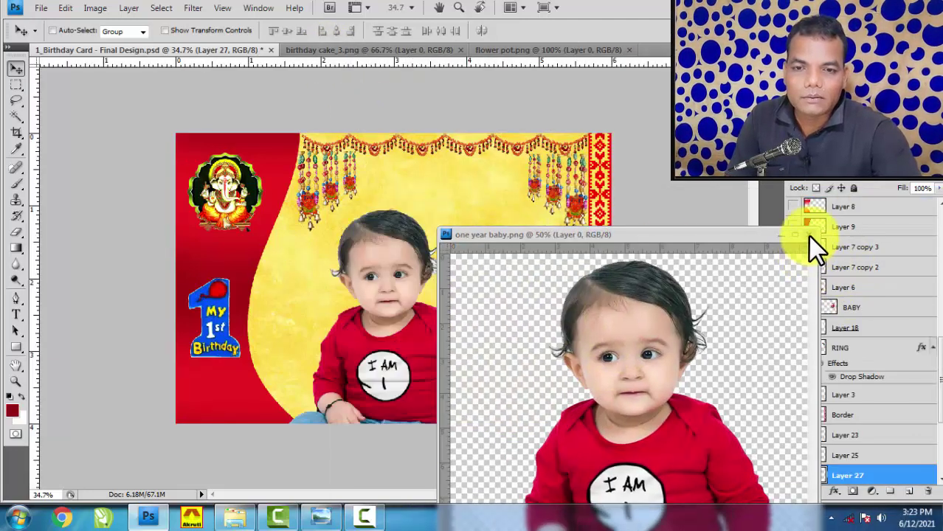
- Place the baby photo on the card, shrunk to about 38.5%
click(808, 235)
drag(403, 281, 421, 262)
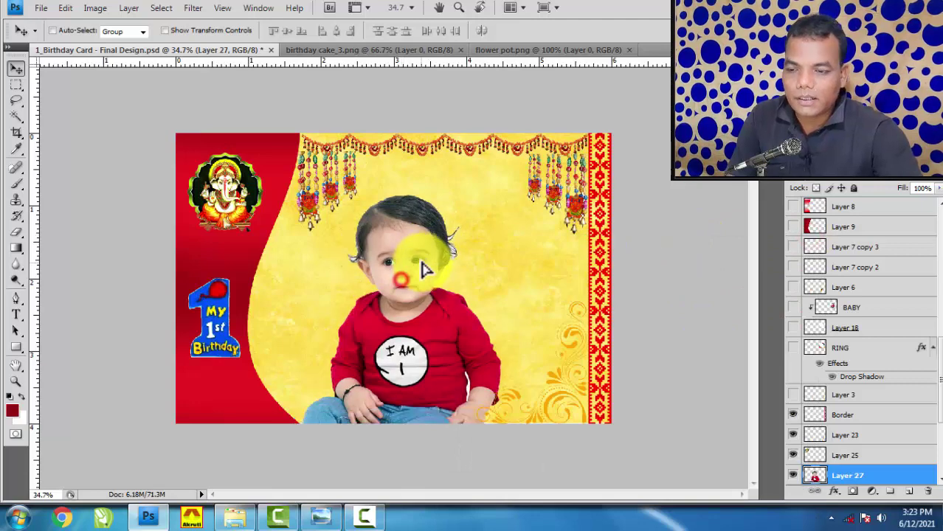
key(ctrl+t)
mouse_move(501, 434)
mouse_down()
mouse_move(446, 352)
mouse_move(442, 310)
mouse_up()
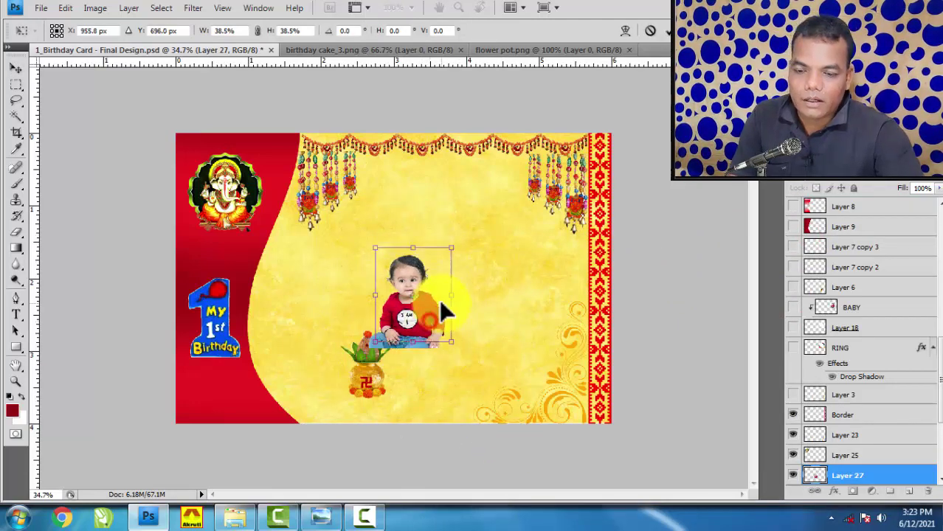
key(Return)
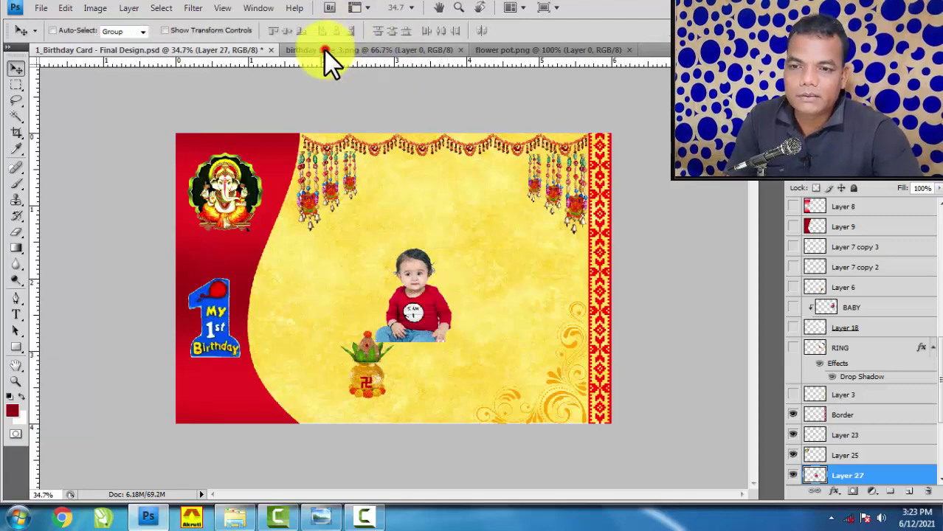
- Copy the birthday cake in, scale it to about 42%, and move it left of the baby
mouse_move(325, 51)
mouse_down()
mouse_move(616, 378)
mouse_move(365, 274)
mouse_up()
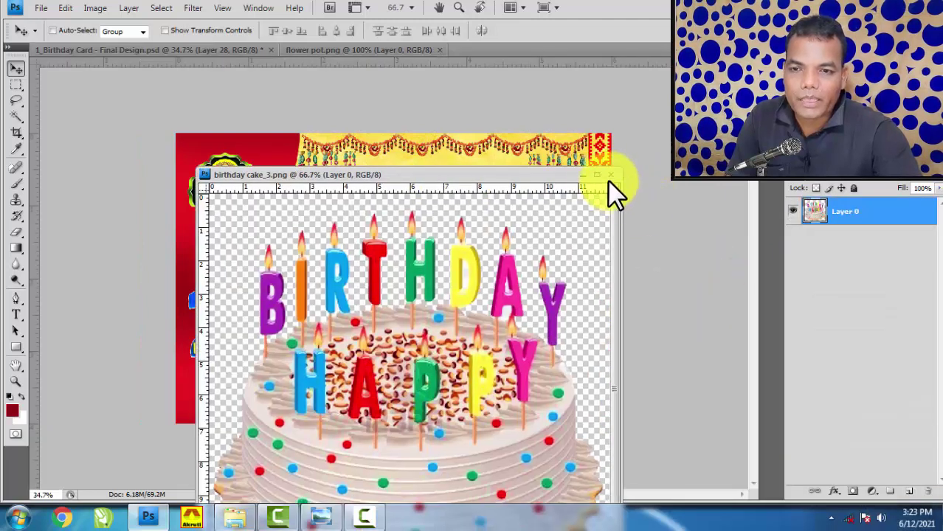
click(609, 175)
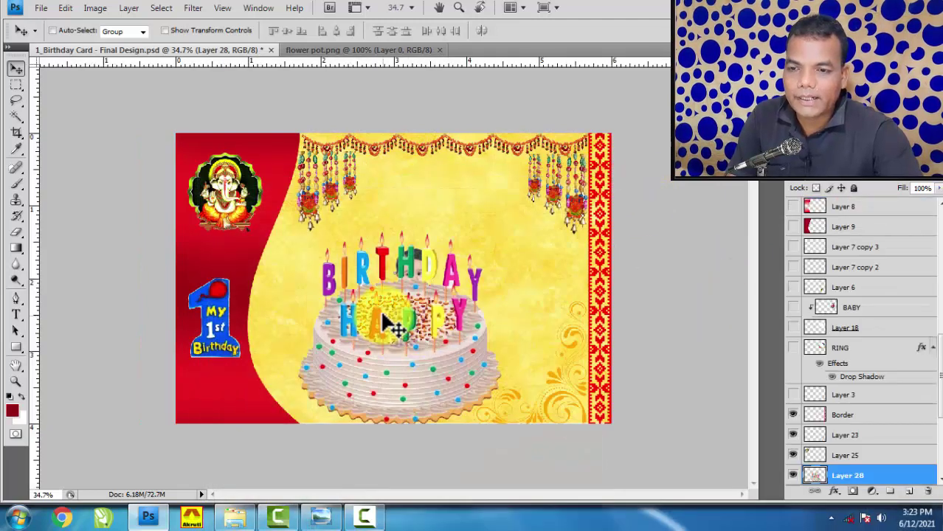
drag(383, 313, 407, 316)
key(ctrl+t)
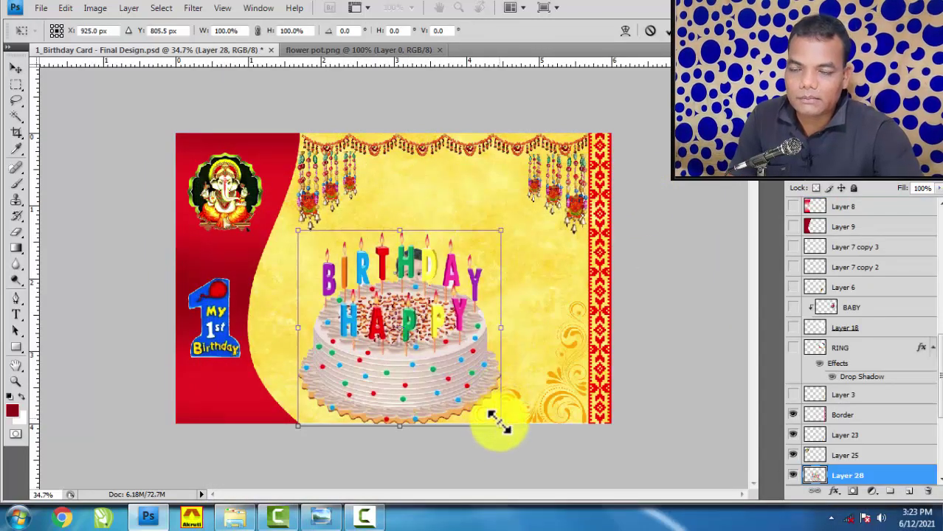
drag(491, 417, 441, 369)
drag(412, 334, 325, 317)
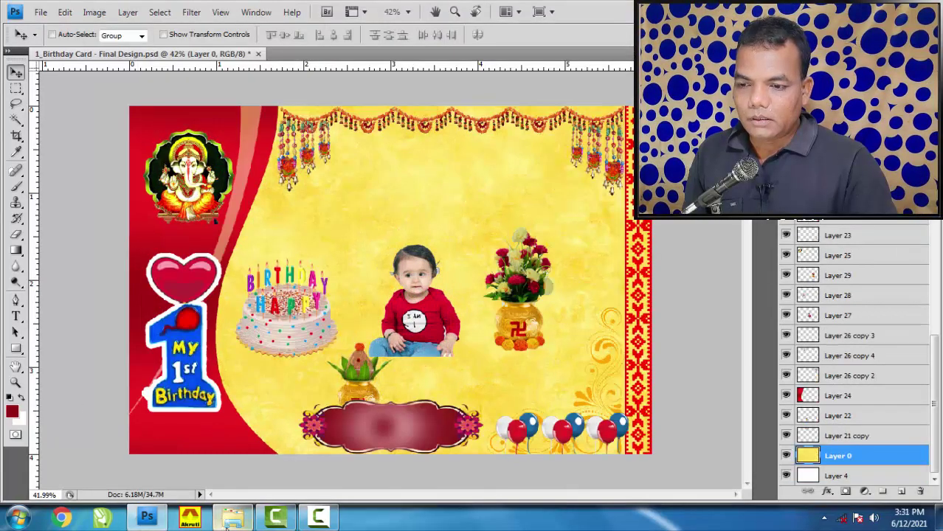
click(233, 519)
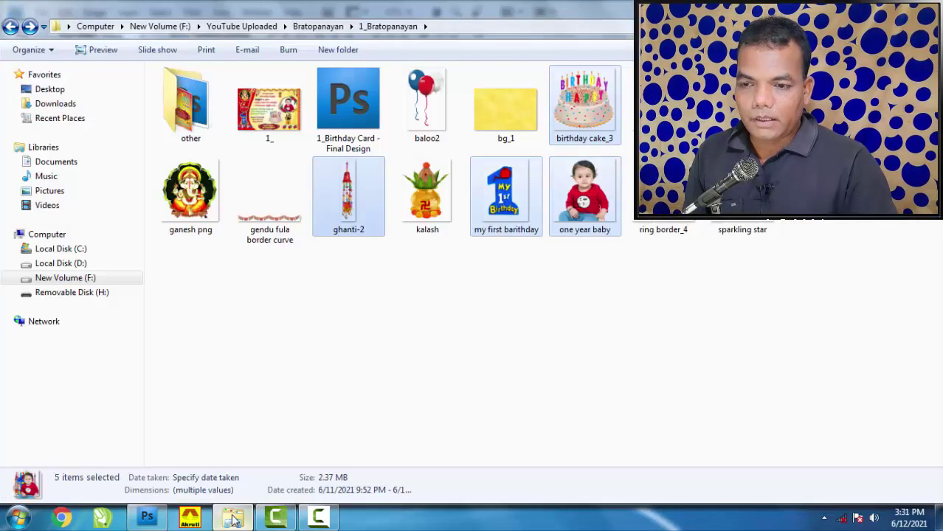
- Select ring border_4 and sparkling star in Explorer and drag them into Photoshop
click(672, 399)
click(663, 198)
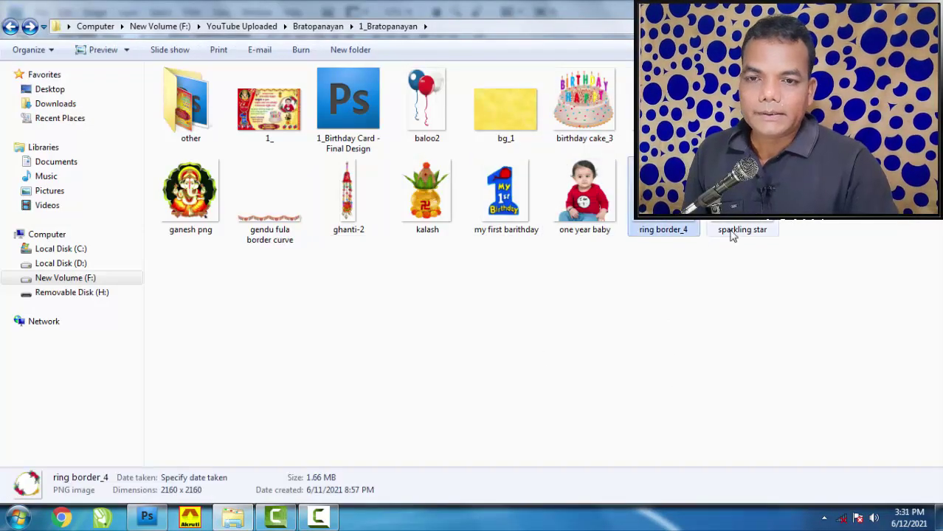
click(152, 518)
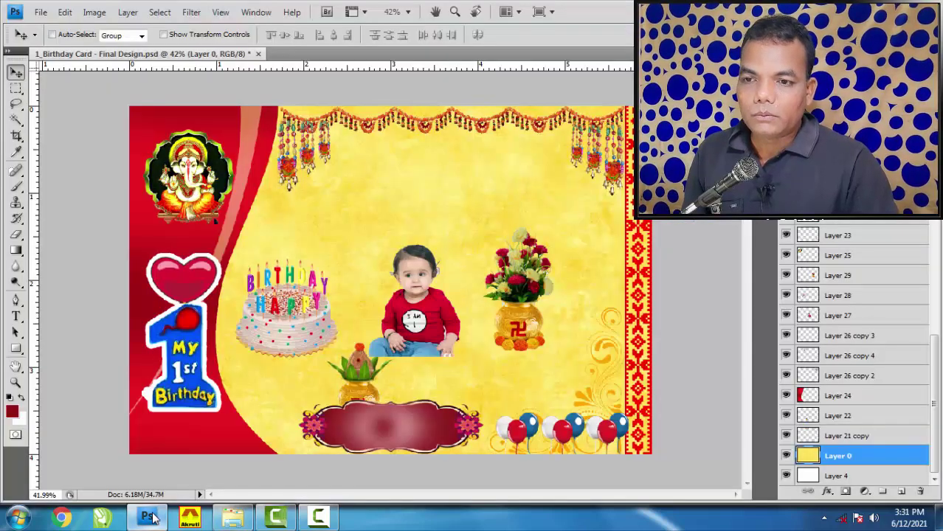
click(152, 518)
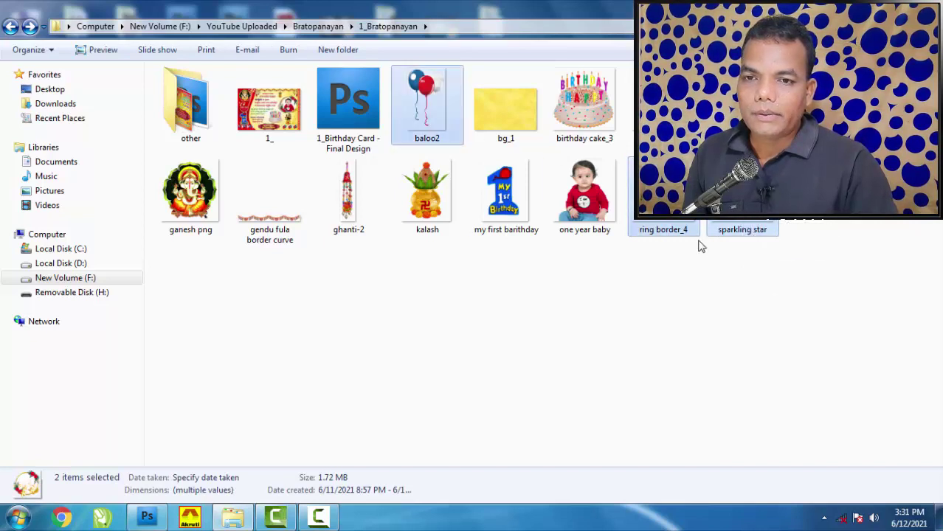
ctrl+click(448, 123)
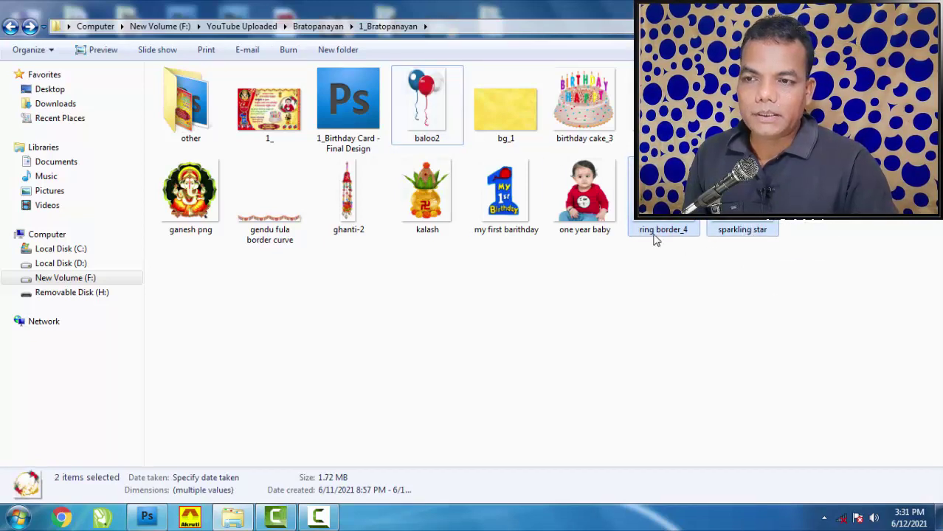
mouse_move(653, 238)
mouse_down()
mouse_move(148, 517)
mouse_move(300, 329)
mouse_up()
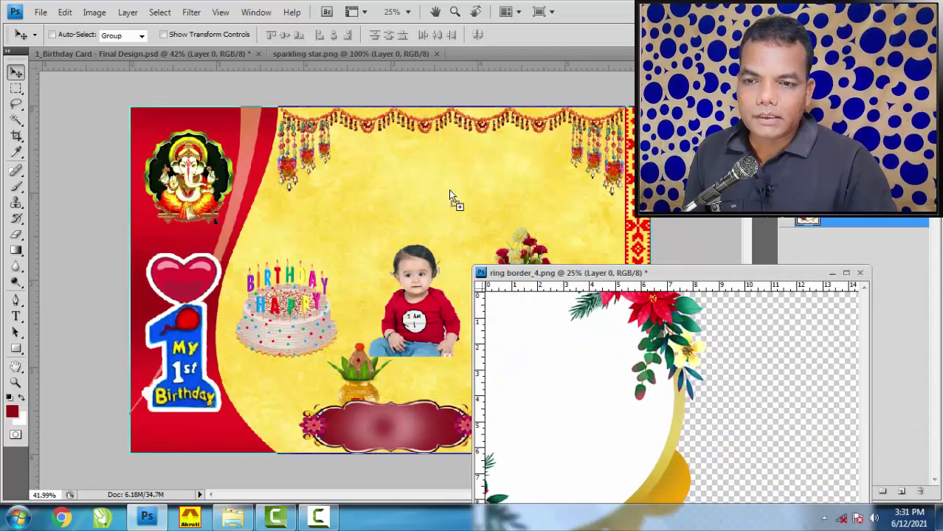
- Copy the ring border into the birthday card and close its source without saving
drag(657, 358, 448, 189)
click(860, 274)
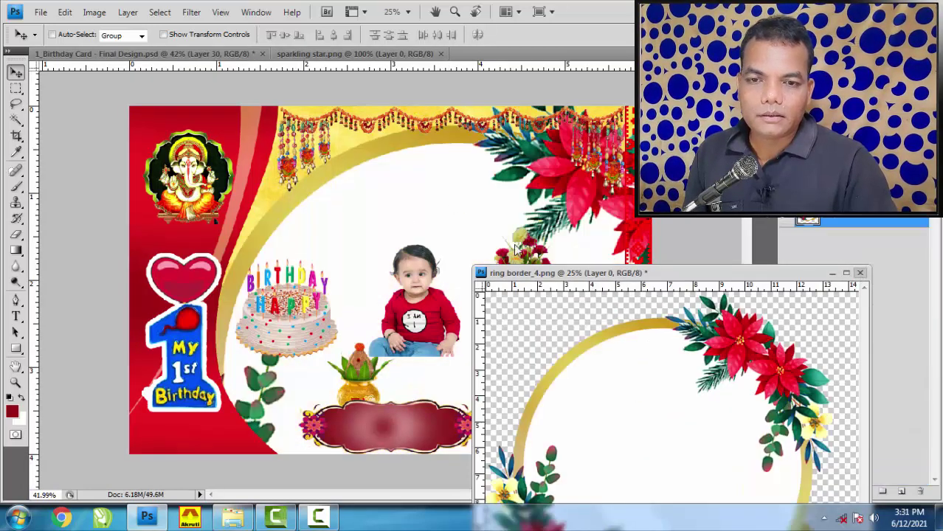
click(474, 205)
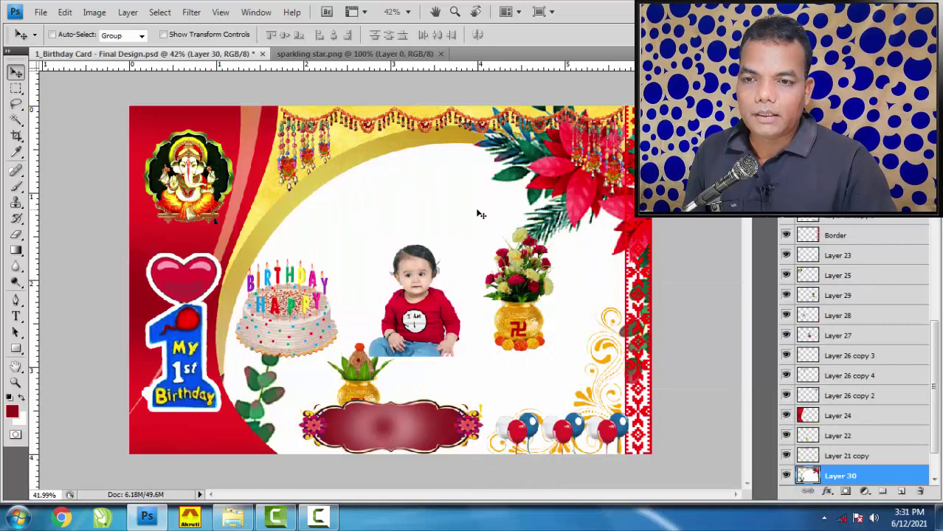
- Shrink the ring border to 28.8% behind the flower pot; float the sparkling star window
key(ctrl+t)
key(ctrl+0)
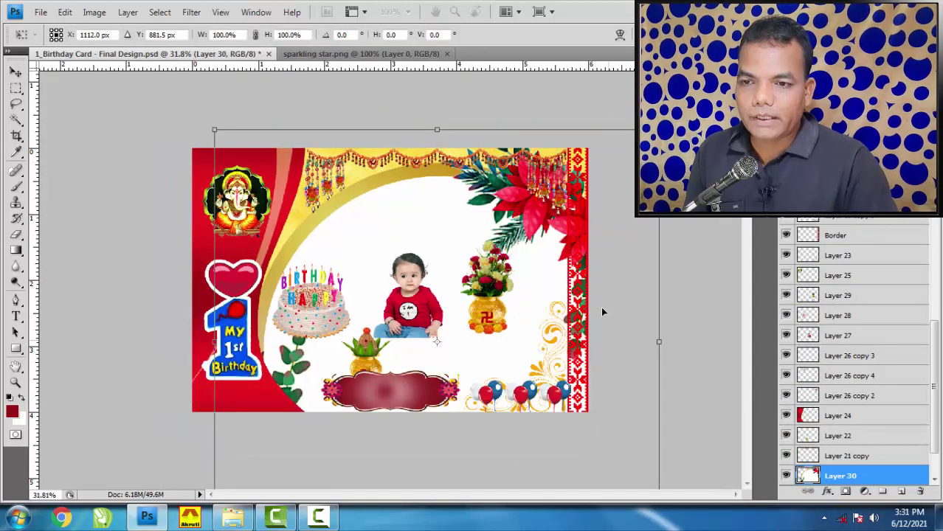
drag(214, 129, 348, 253)
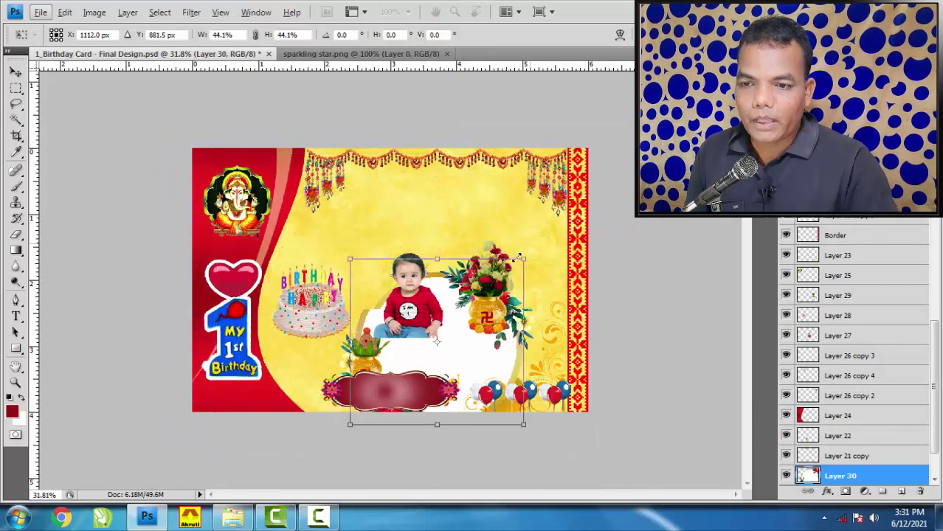
drag(433, 337, 465, 297)
drag(379, 363, 447, 318)
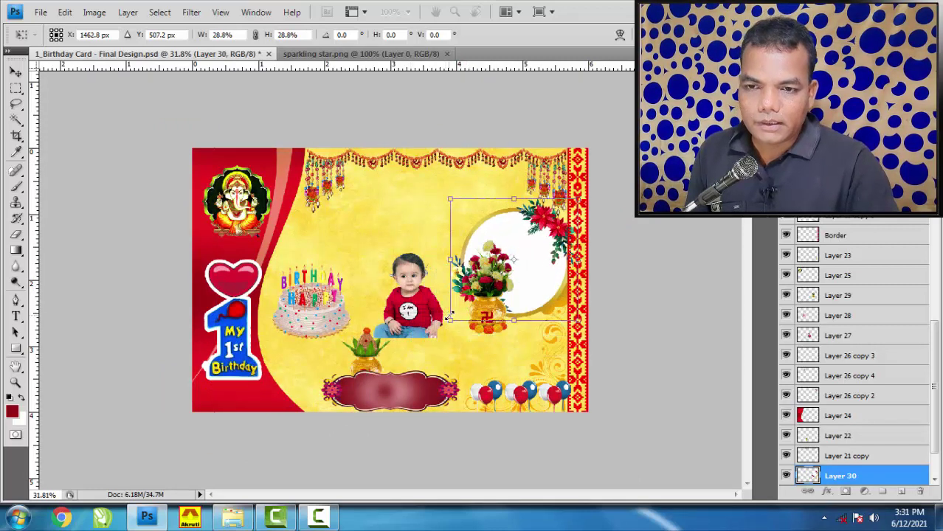
key(Return)
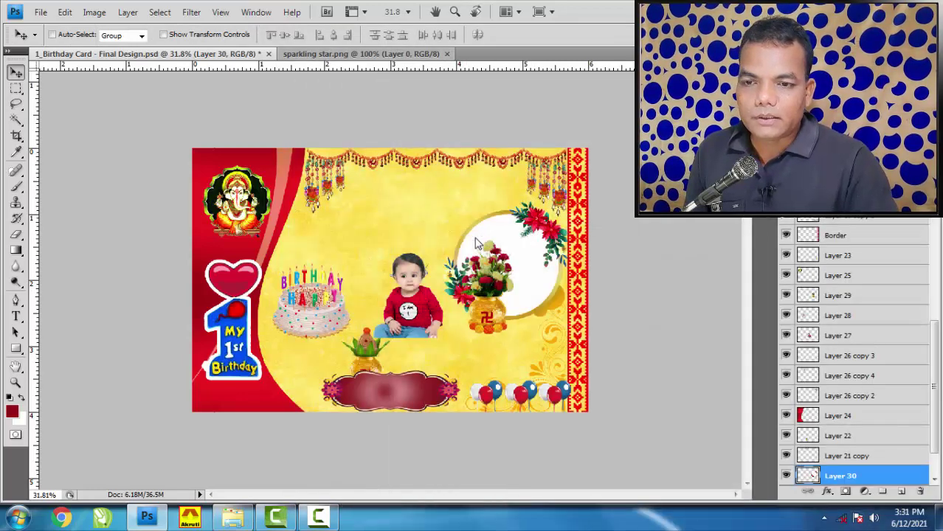
drag(325, 65, 462, 218)
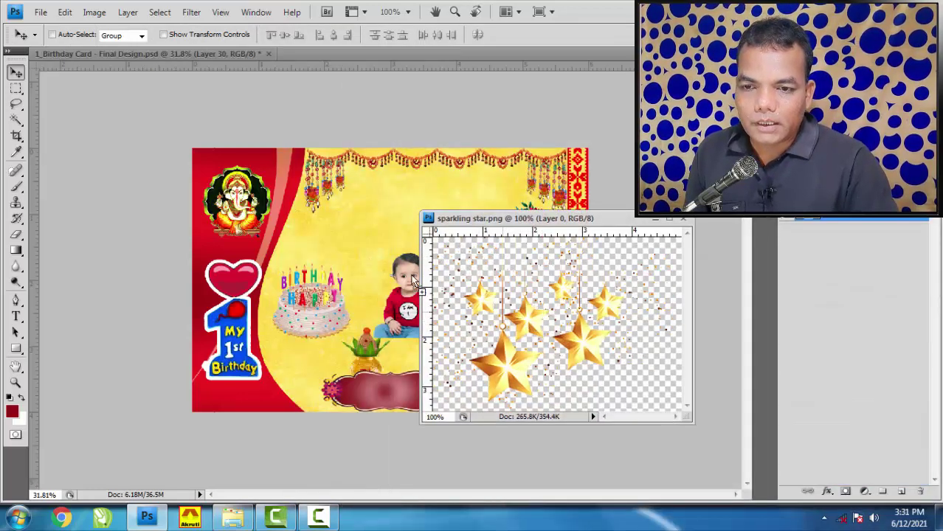
- Copy the sparkling stars onto the card, then select Layer 17, the 1st Birthday badge
drag(487, 317, 361, 229)
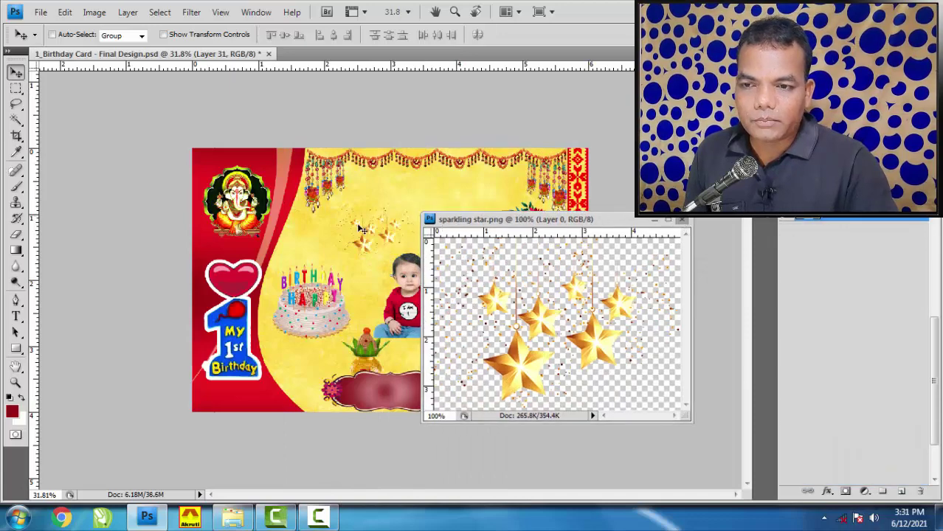
scroll(435, 242, up, 2)
scroll(403, 238, up, 2)
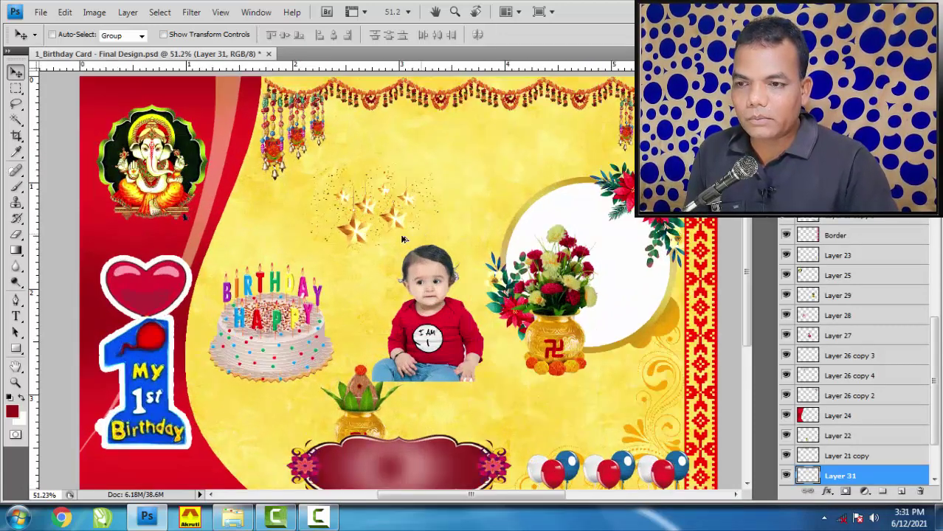
right_click(153, 294)
click(189, 300)
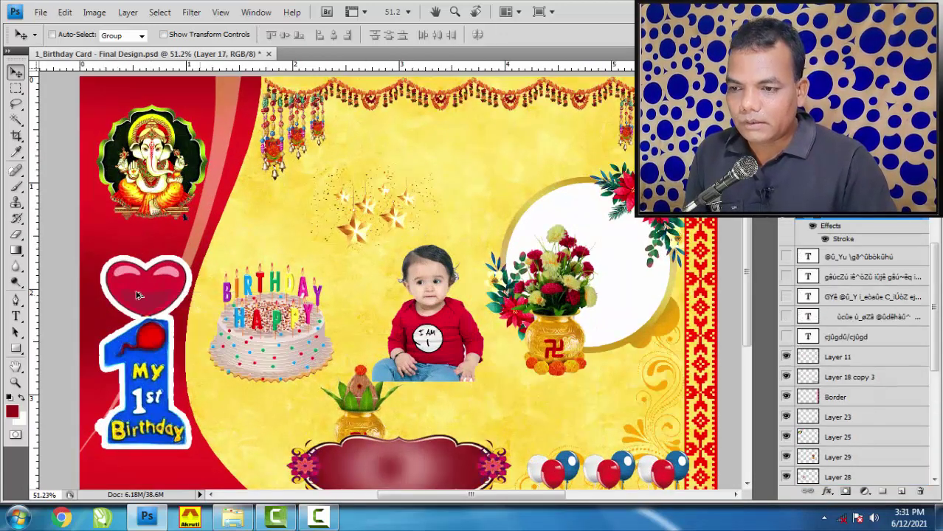
scroll(223, 332, up, 1)
scroll(223, 332, up, 1)
drag(224, 332, 323, 295)
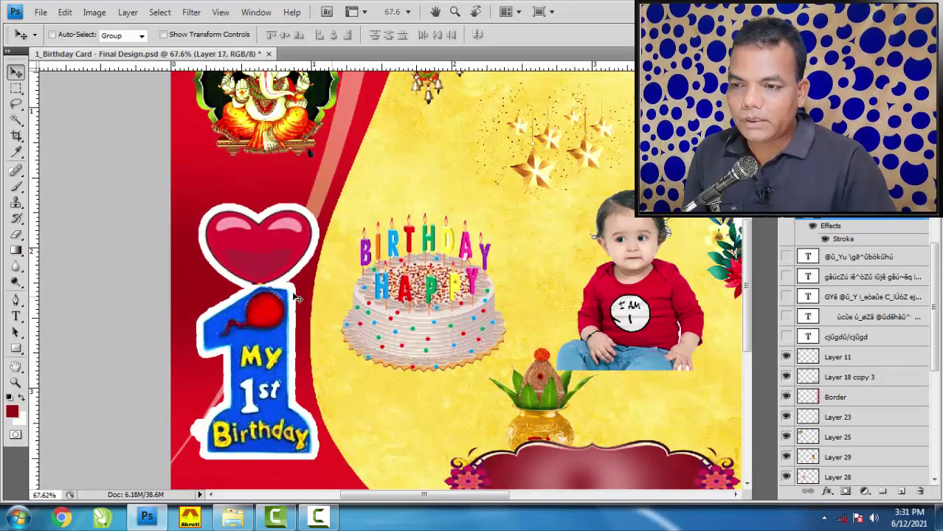
right_click(301, 248)
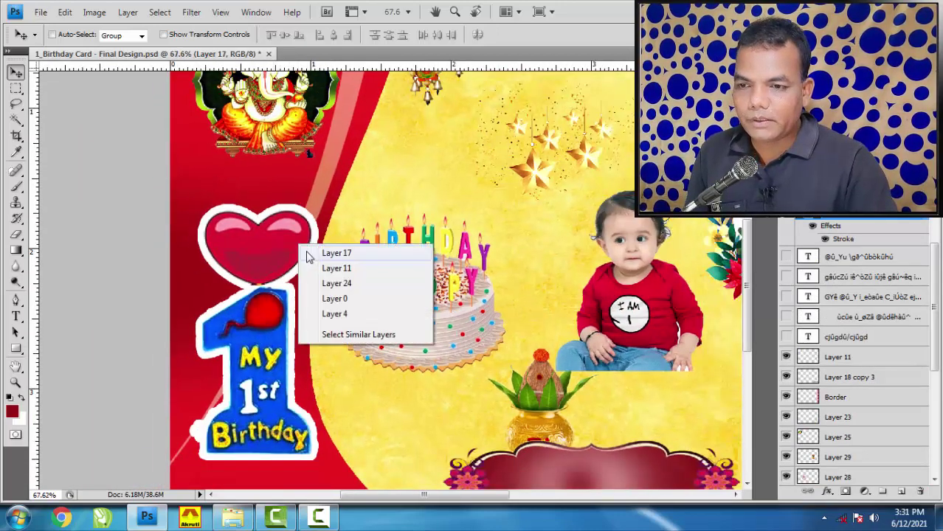
click(310, 253)
- Scale the My 1st Birthday badge to 82.7% and nudge it slightly left and down
key(ctrl+t)
drag(317, 209, 295, 250)
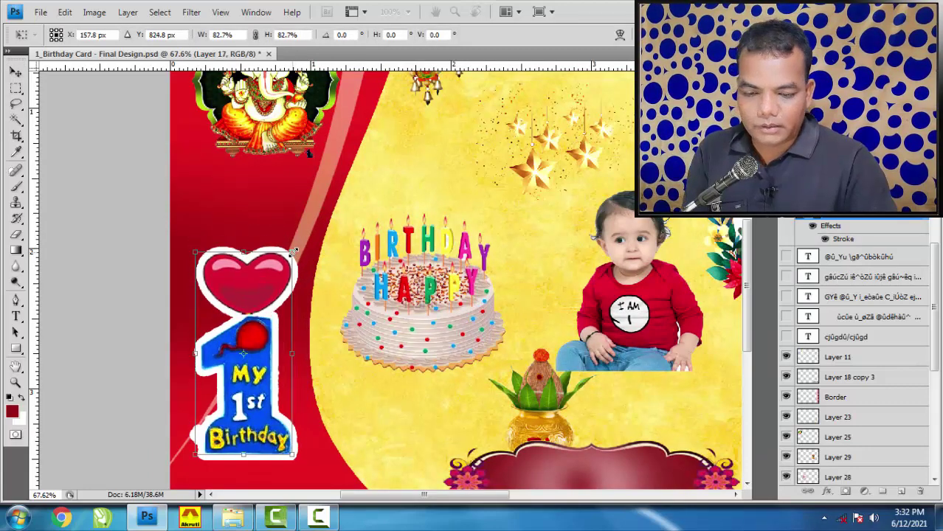
key(Return)
scroll(191, 340, down, 3)
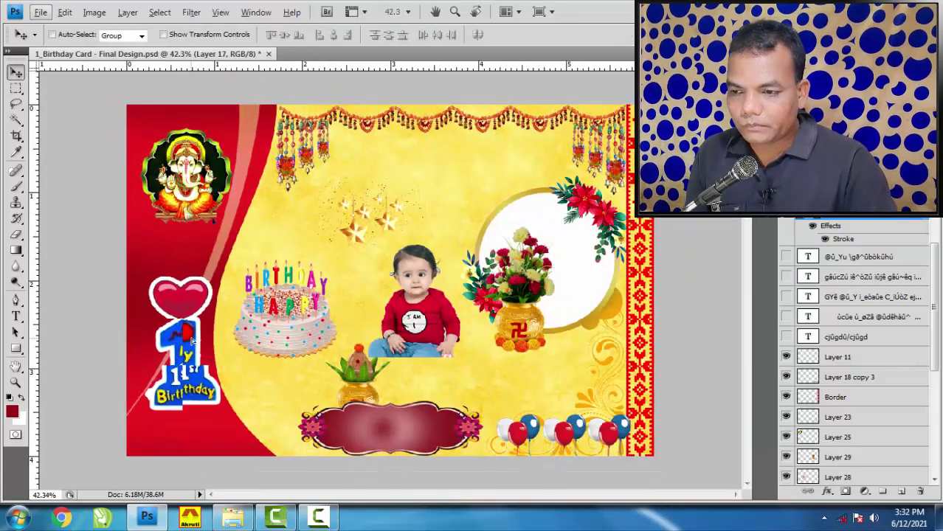
drag(191, 339, 178, 356)
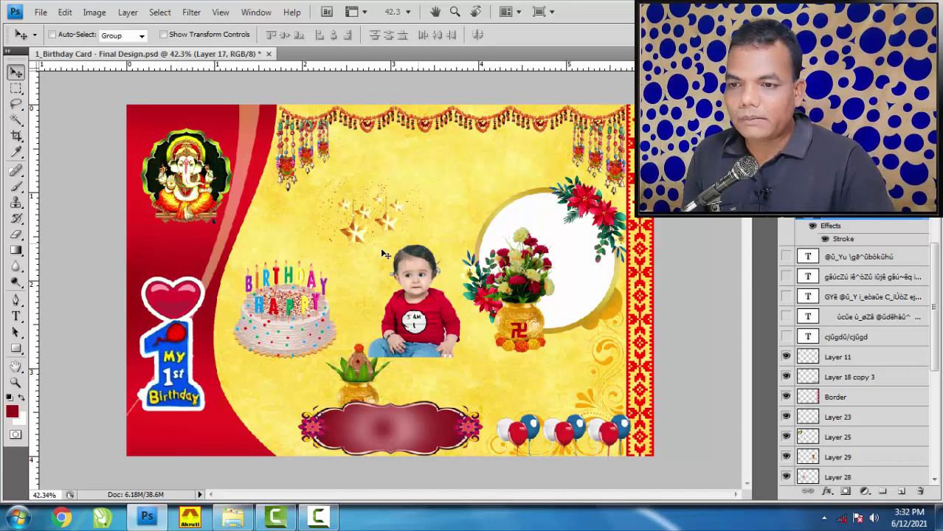
- Move the sparkling stars layer (Layer 31) left to sit just above the cake
ctrl+click(365, 237)
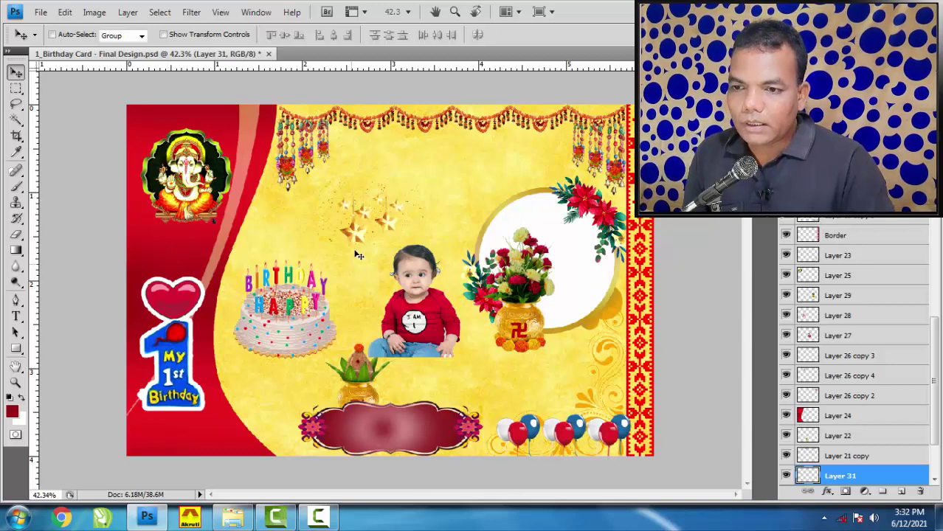
drag(359, 238, 206, 252)
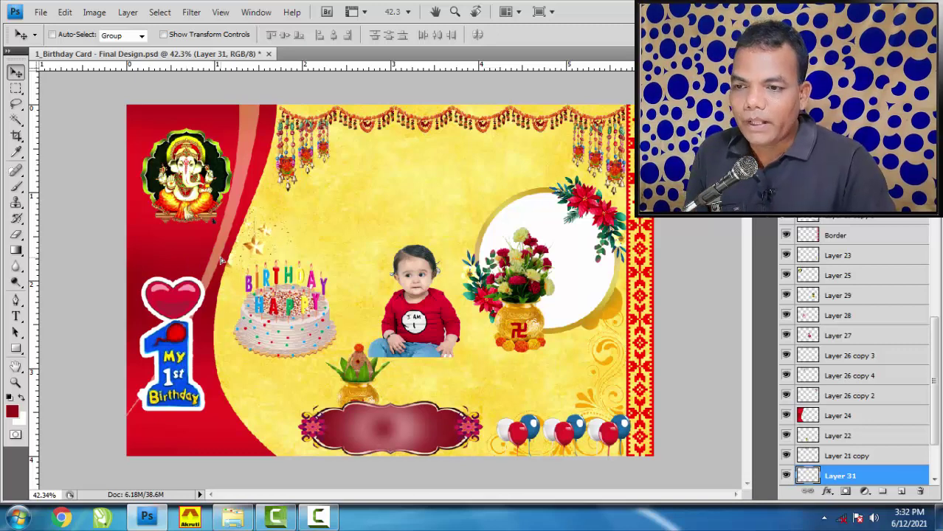
scroll(222, 259, up, 2)
scroll(272, 256, up, 2)
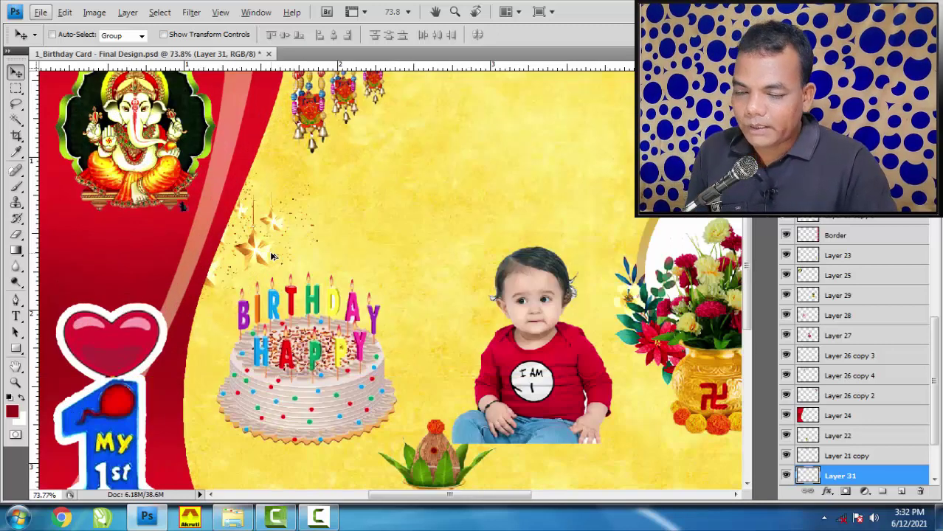
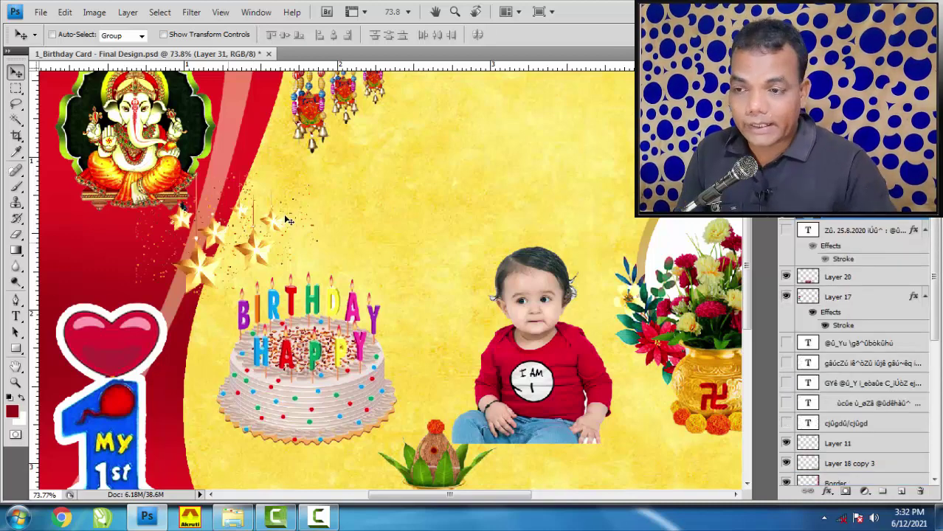
- Shrink the golden stars to about 89% and move them below Ganesh
scroll(289, 220, down, 1)
scroll(279, 253, down, 2)
scroll(240, 223, up, 1)
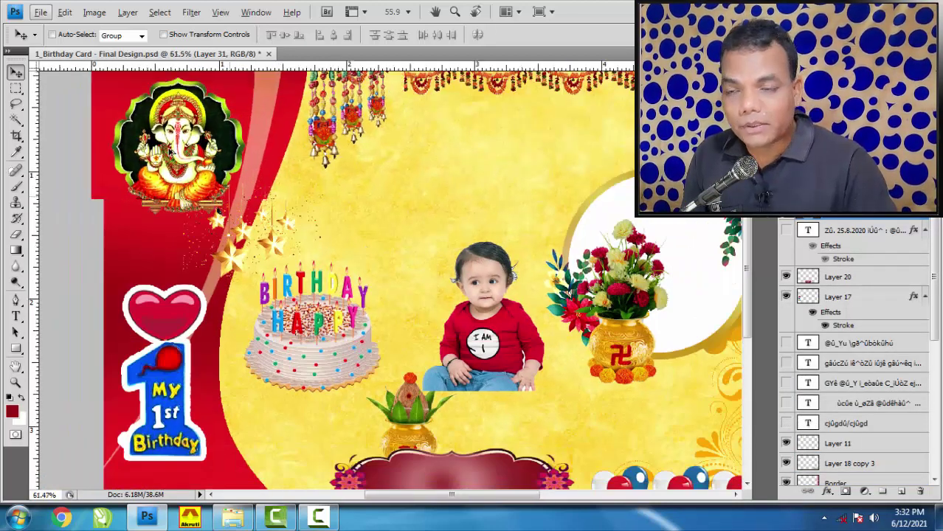
scroll(207, 203, up, 1)
scroll(169, 180, up, 1)
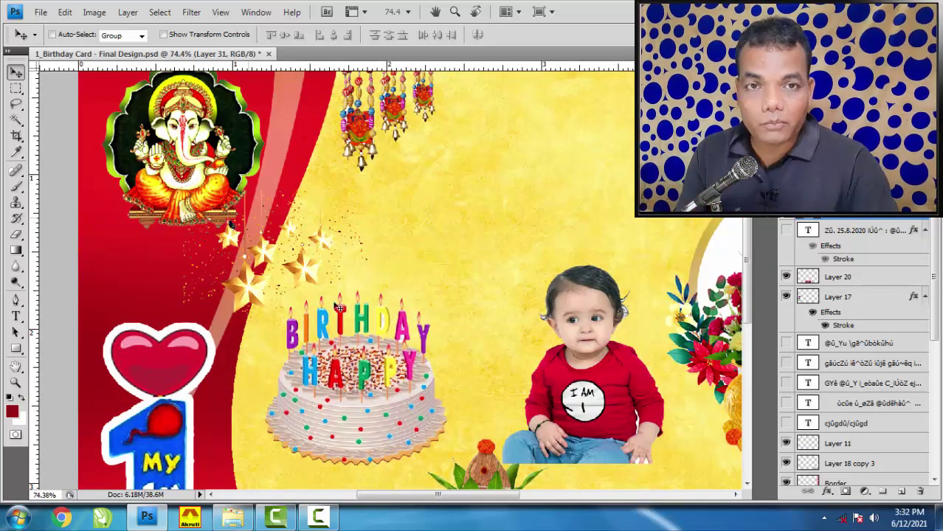
key(ctrl+t)
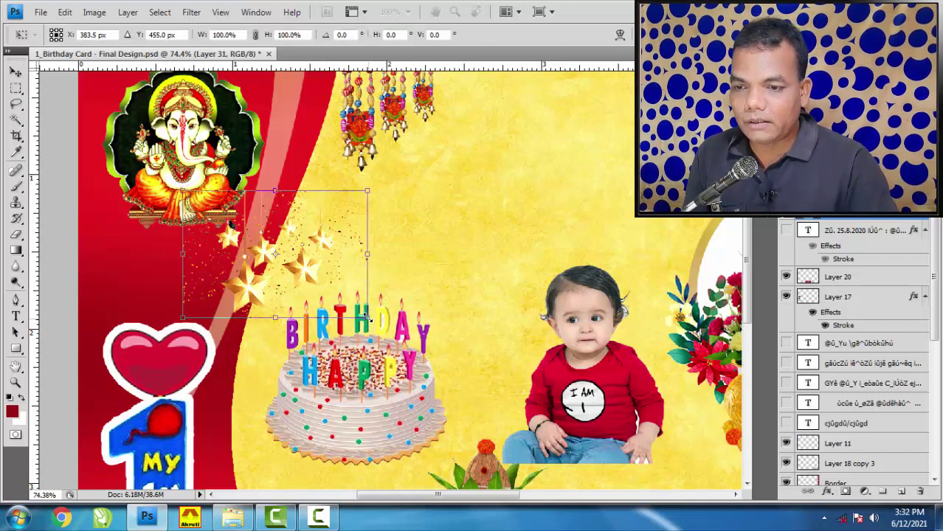
drag(366, 318, 332, 295)
key(Return)
drag(279, 263, 183, 273)
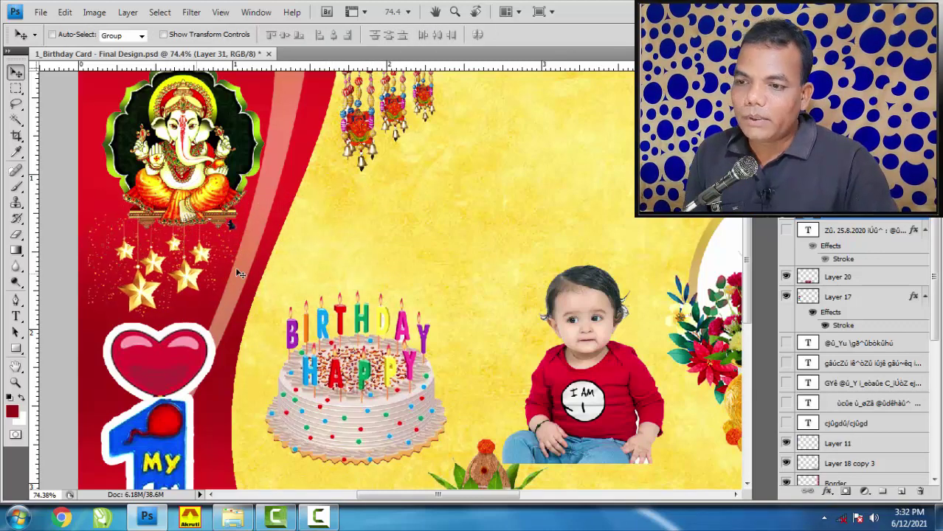
- Alt-drag a copy of the stars above Ganesh and scale it to 72.6%
scroll(239, 274, down, 3)
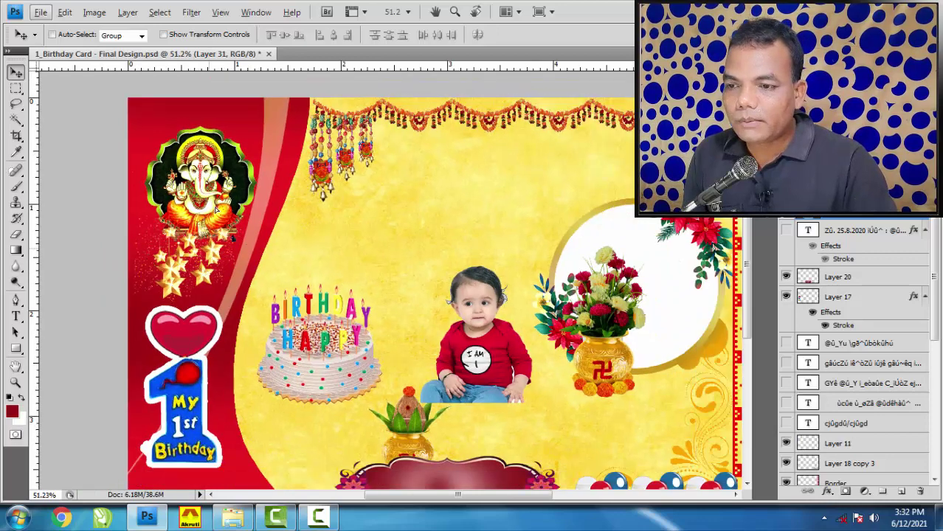
drag(216, 209, 236, 108)
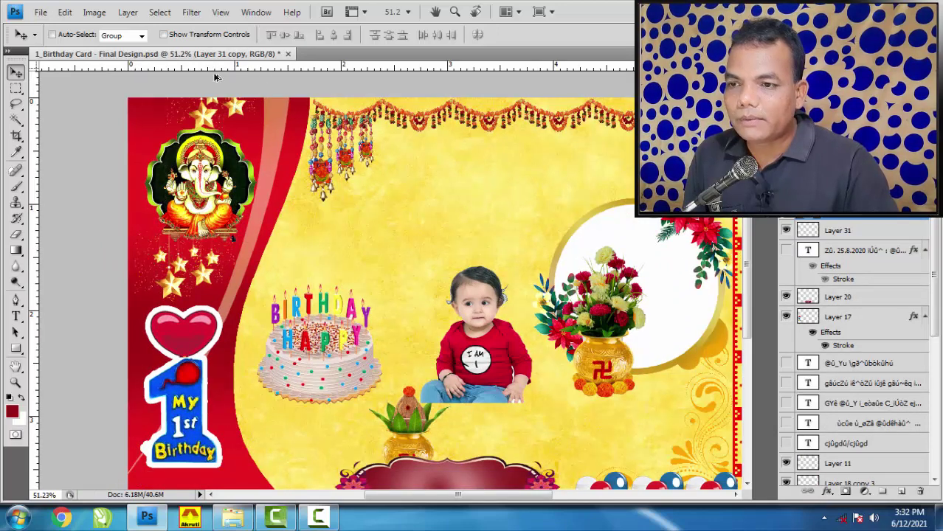
scroll(215, 81, up, 1)
scroll(215, 81, up, 3)
key(ctrl+t)
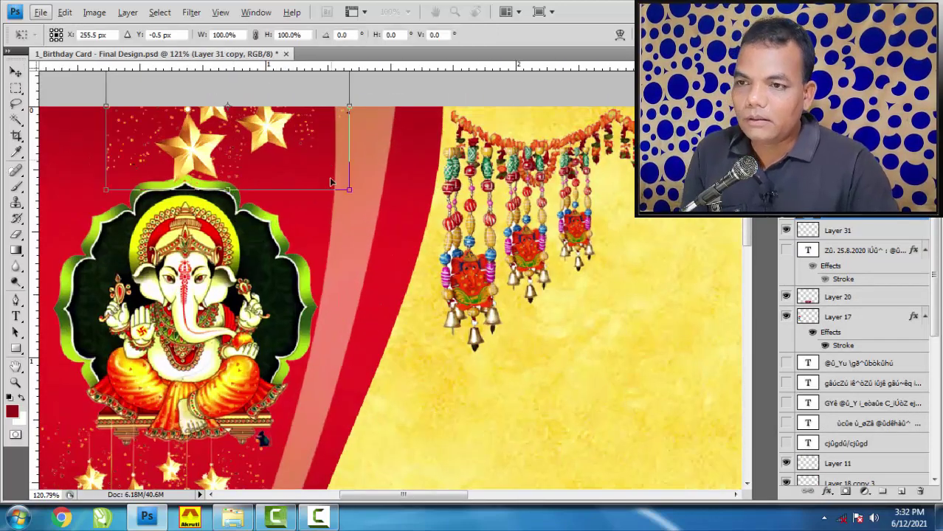
drag(353, 191, 283, 157)
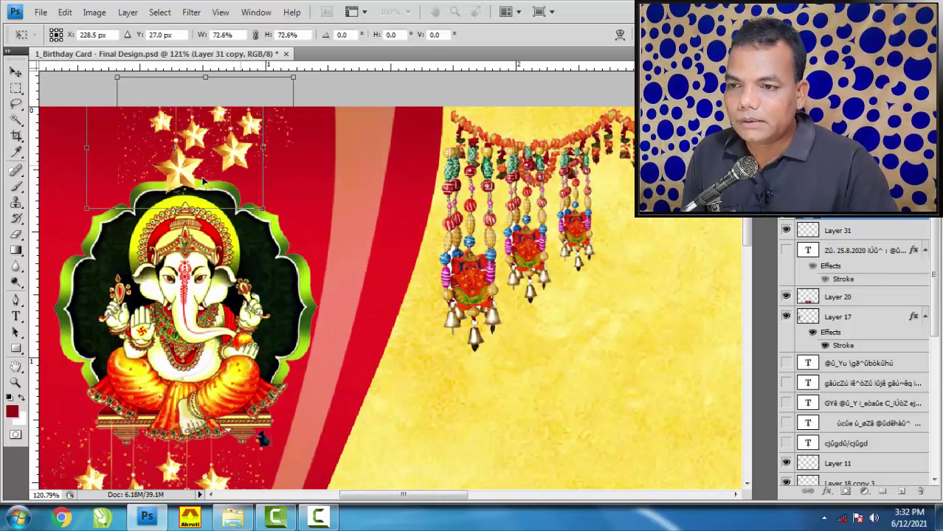
drag(217, 157, 150, 173)
mouse_move(225, 202)
mouse_down()
mouse_move(332, 243)
mouse_move(305, 244)
mouse_move(200, 190)
mouse_up()
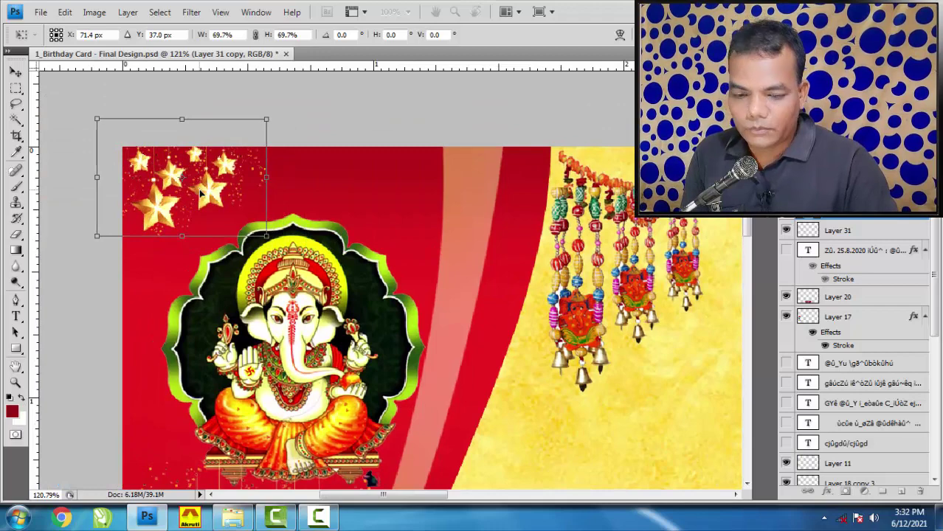
key(Return)
scroll(132, 276, down, 5)
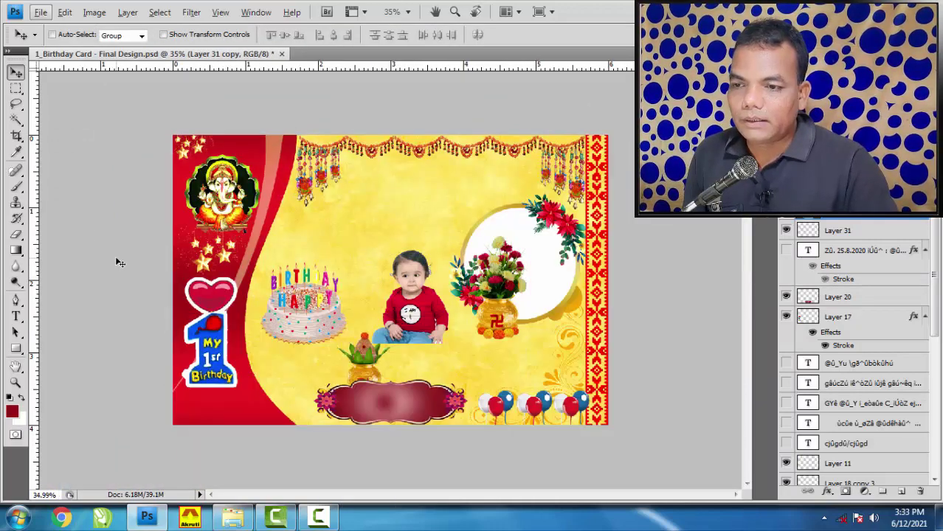
- Select the cake's layer (Layer 28) and scale the cake down
scroll(509, 288, up, 3)
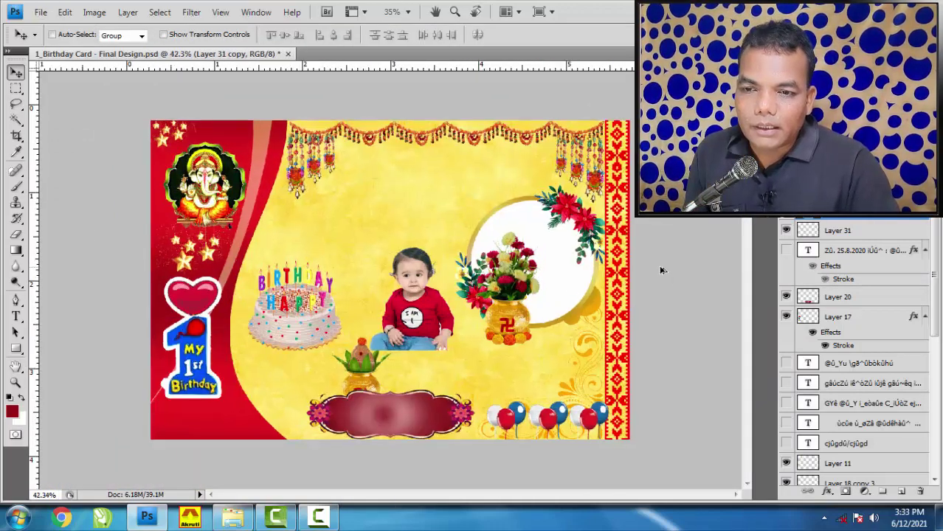
right_click(241, 312)
click(271, 318)
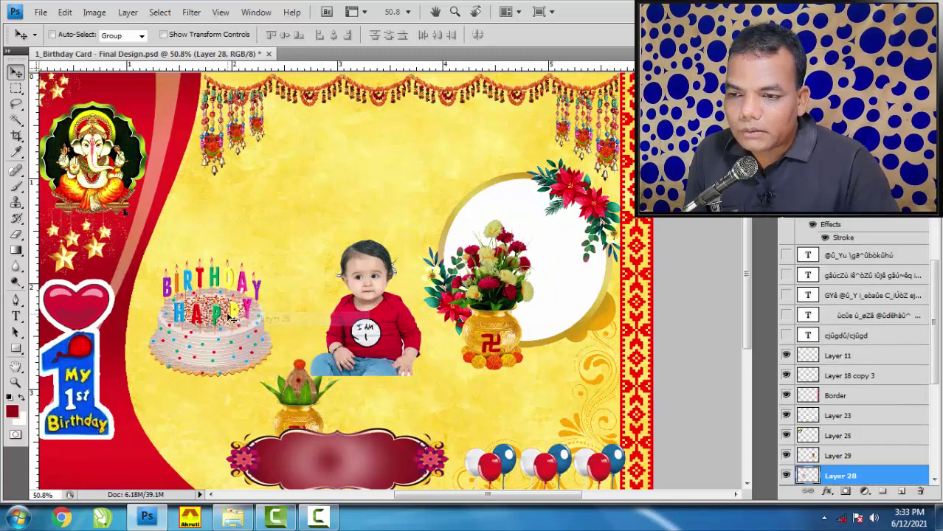
right_click(229, 319)
click(255, 320)
key(ctrl+t)
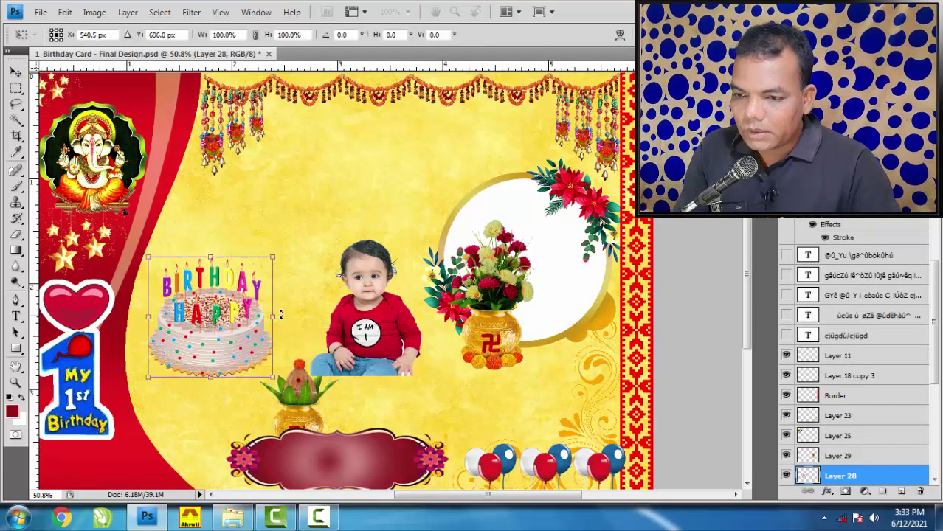
drag(273, 260, 264, 270)
key(Return)
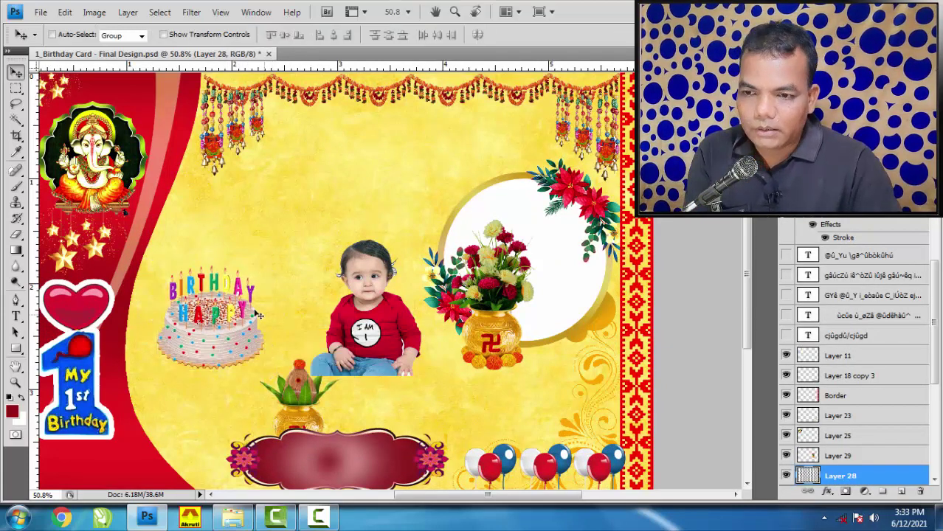
- Enlarge the baby photo (Layer 27) to about 155% and move it left and up
right_click(363, 283)
click(384, 278)
key(ctrl+t)
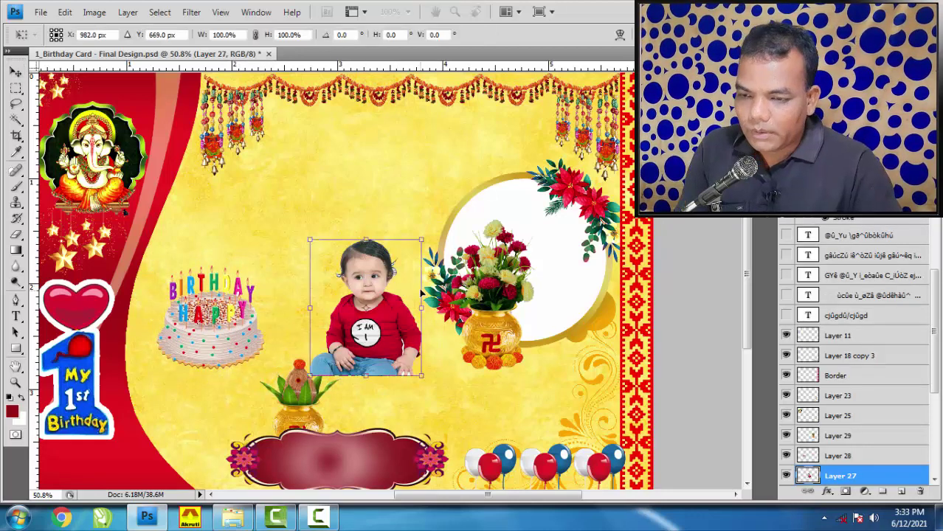
drag(422, 239, 457, 198)
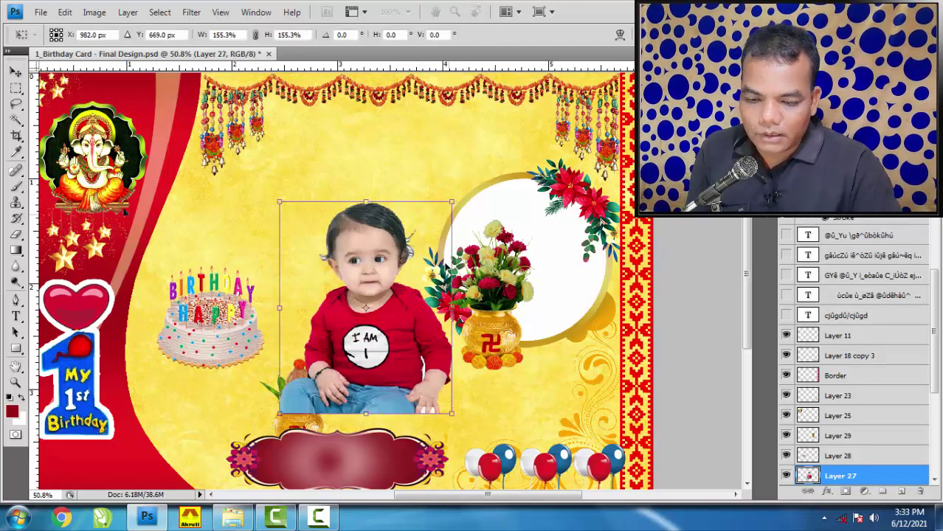
key(Return)
drag(444, 267, 398, 234)
- Move the flower pot down beside the balloons and fine-tune the baby photo's position
ctrl+click(506, 336)
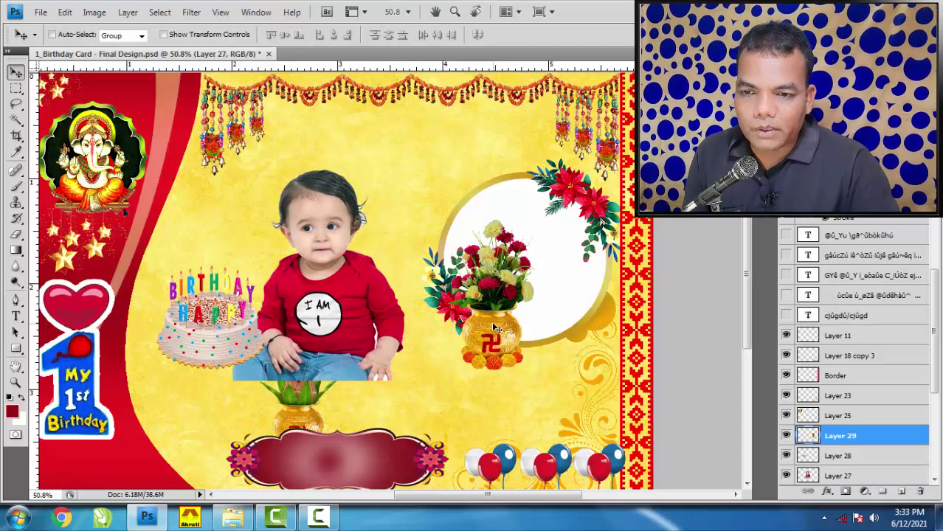
drag(506, 336, 463, 477)
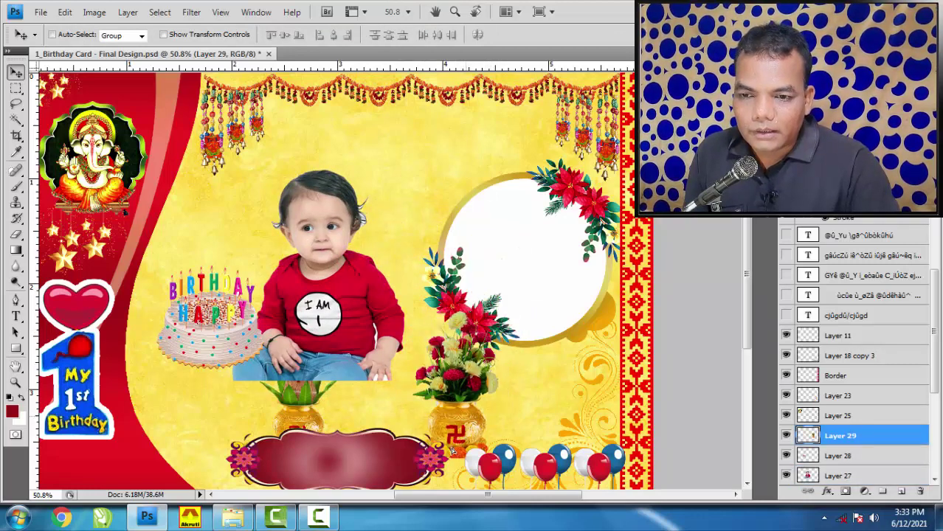
right_click(531, 260)
click(566, 267)
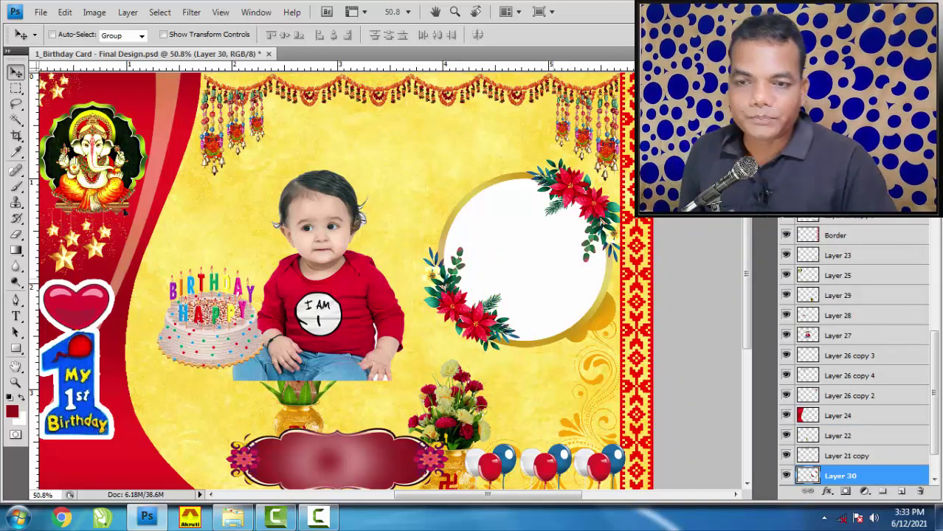
drag(352, 289, 412, 267)
right_click(411, 266)
click(428, 272)
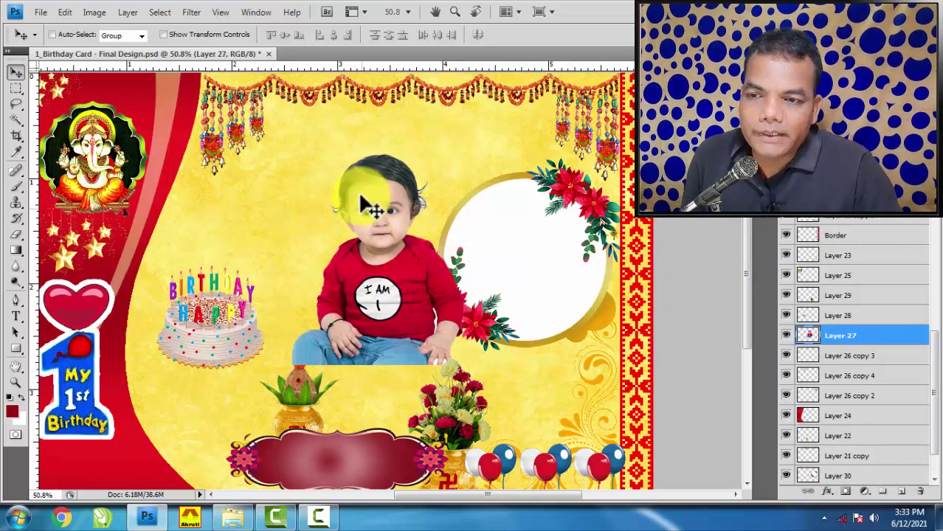
drag(410, 204, 366, 198)
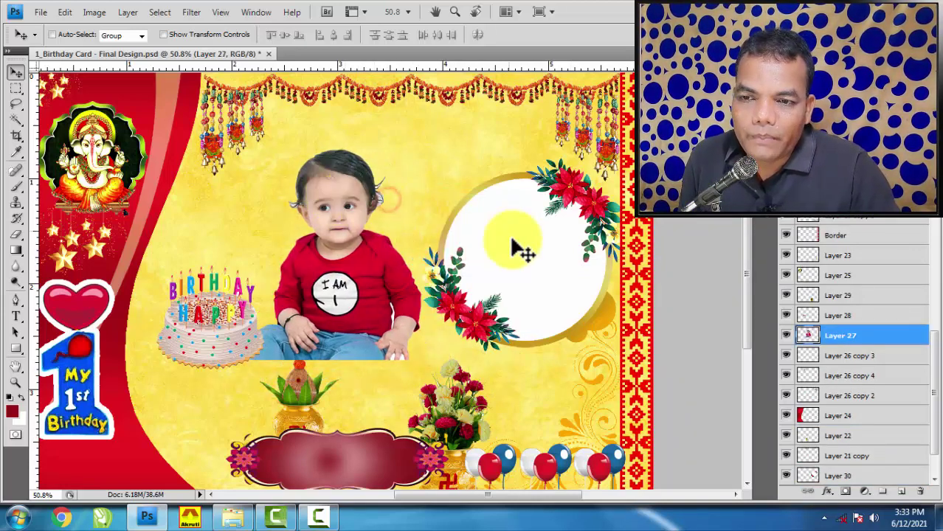
- Rename Layer 30 to 'Round shape' and drag it just below the Baby layer
click(842, 335)
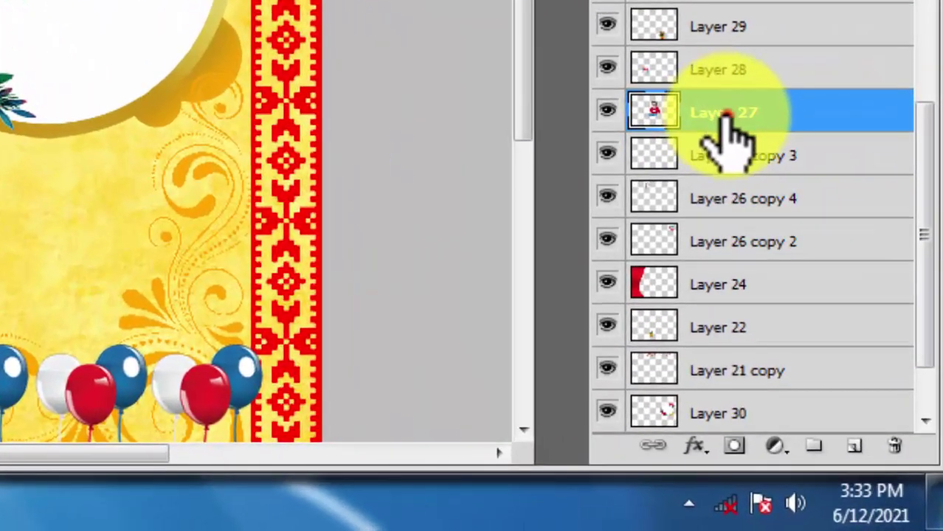
double_click(802, 262)
text(Baby)
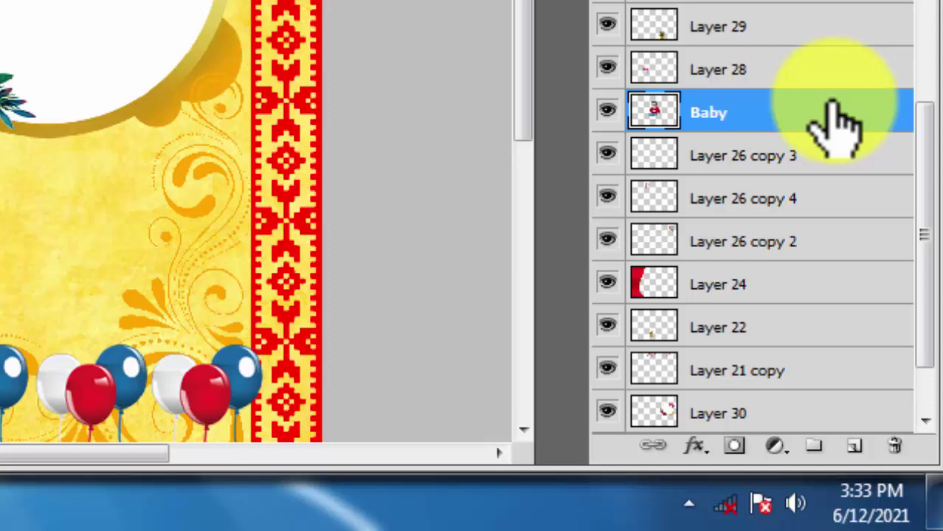
right_click(81, 11)
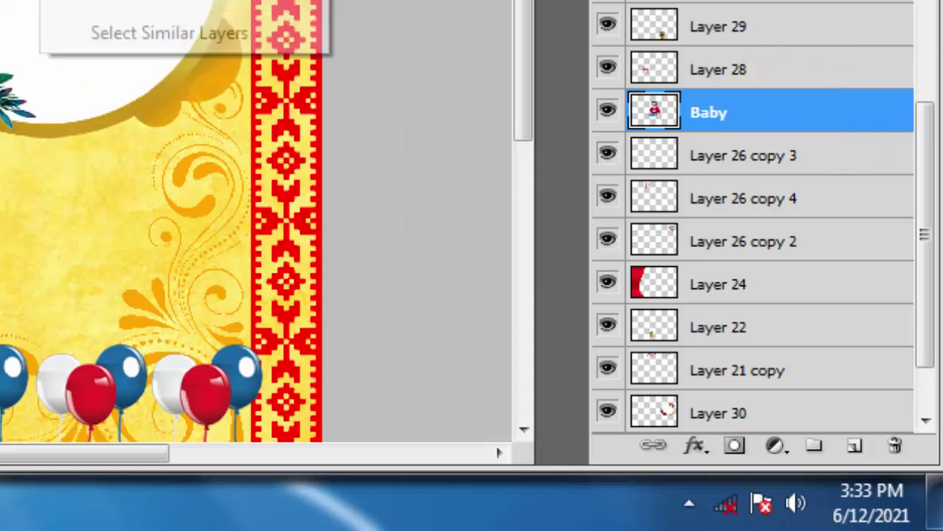
click(133, 3)
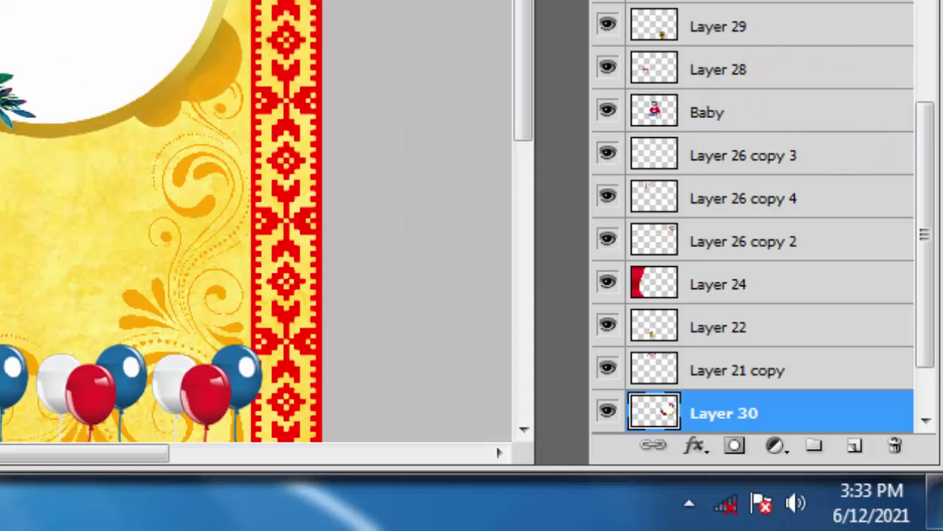
double_click(719, 413)
text(Round)
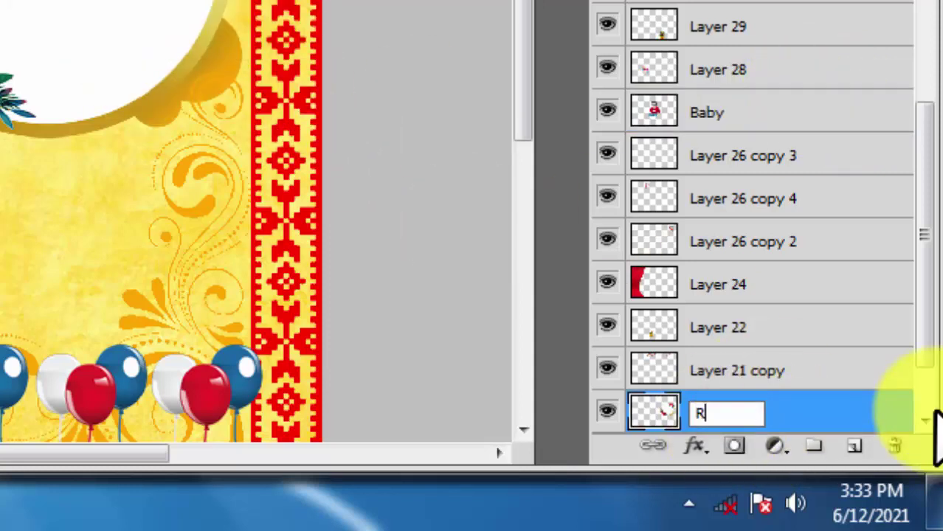
text( shape)
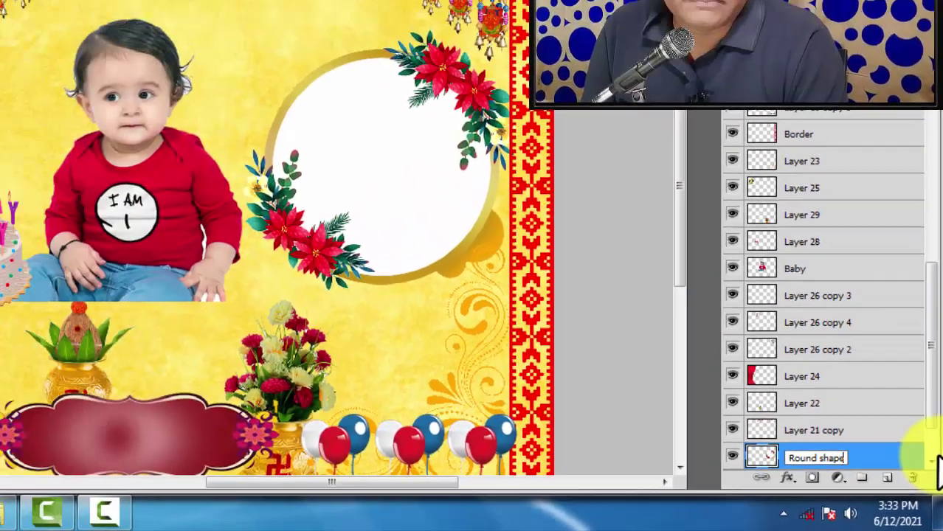
key(Return)
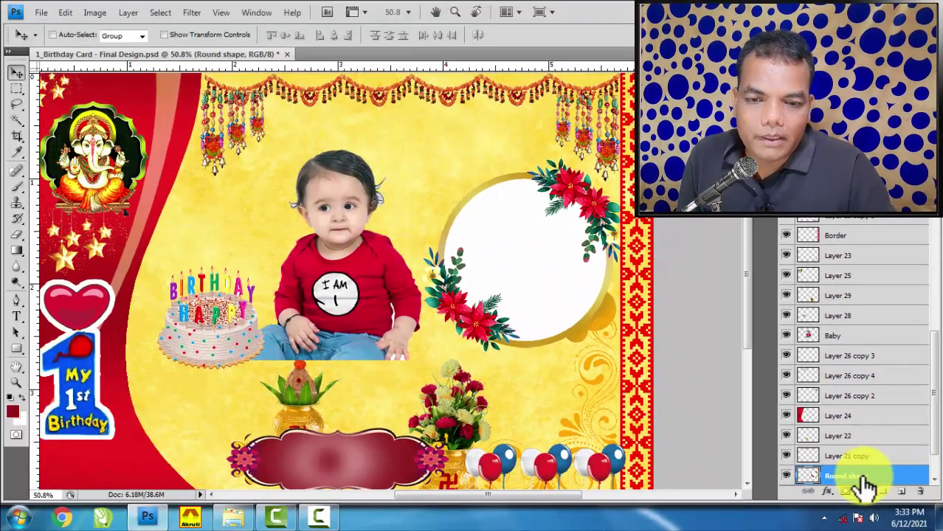
click(933, 431)
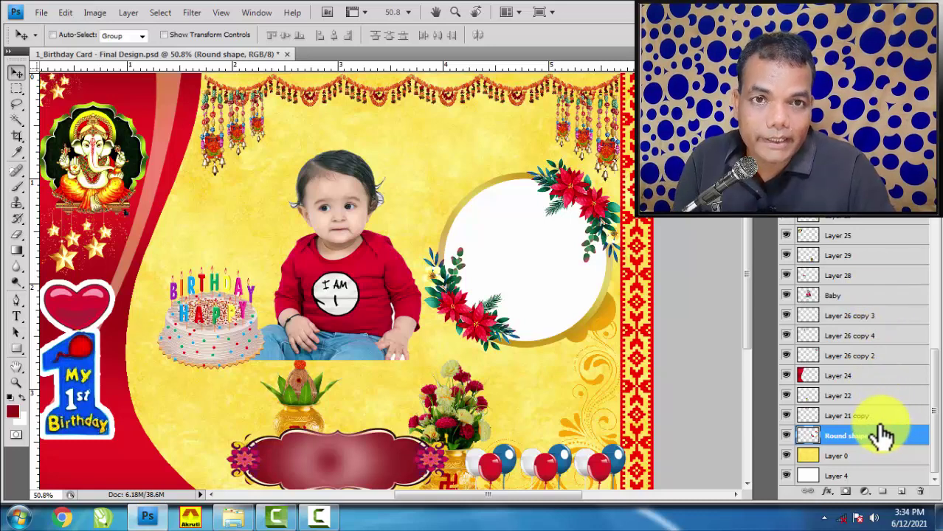
drag(903, 443, 889, 313)
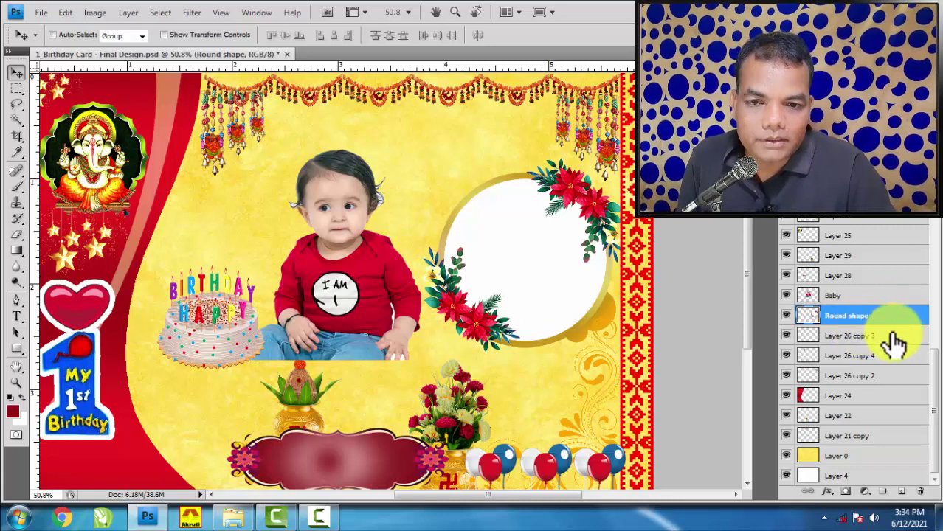
- Select the Round shape layer in the Layers panel
click(882, 296)
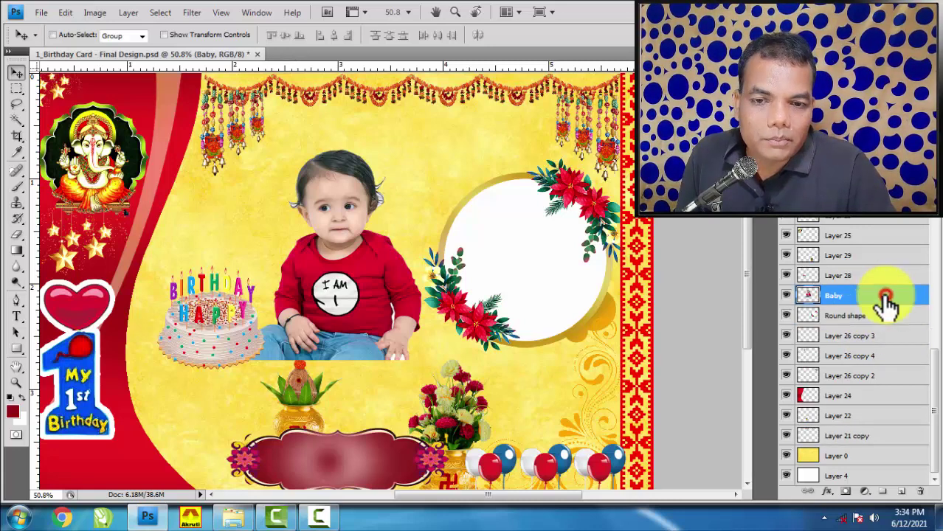
click(894, 317)
click(888, 298)
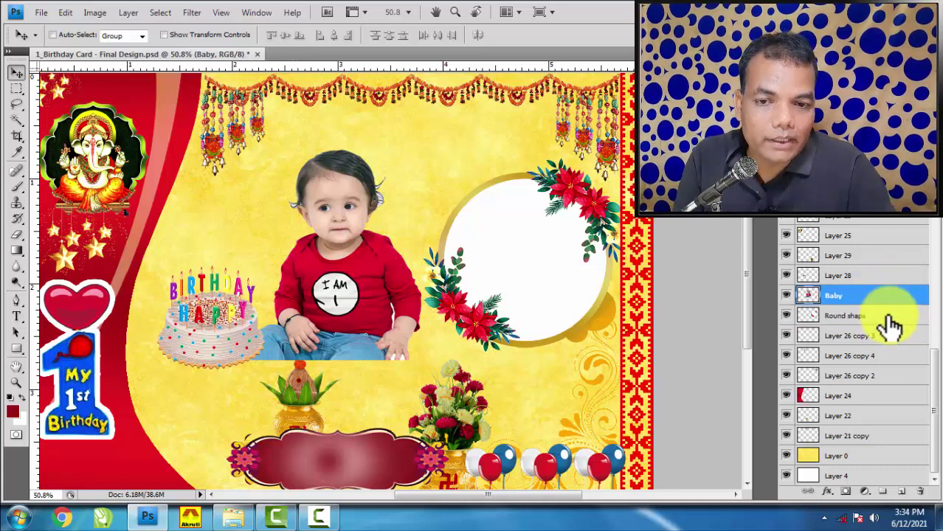
click(891, 323)
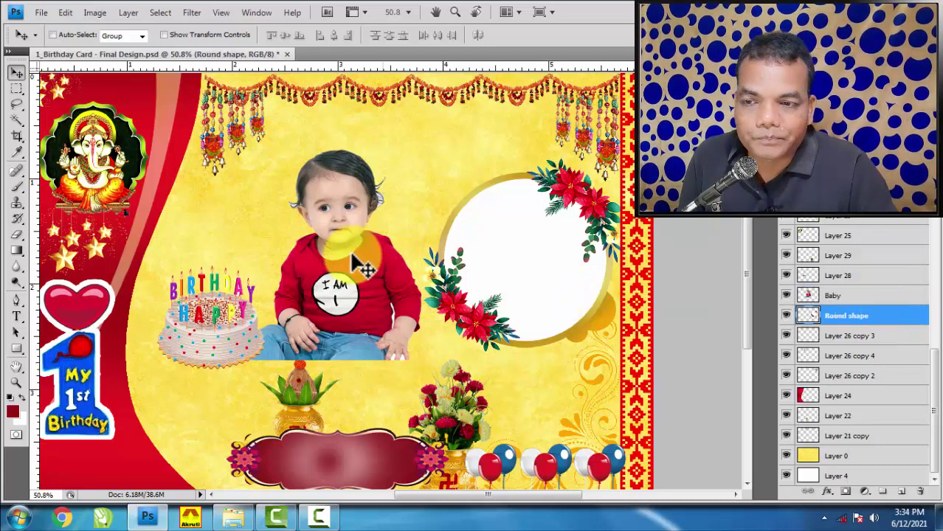
right_click(353, 208)
click(883, 319)
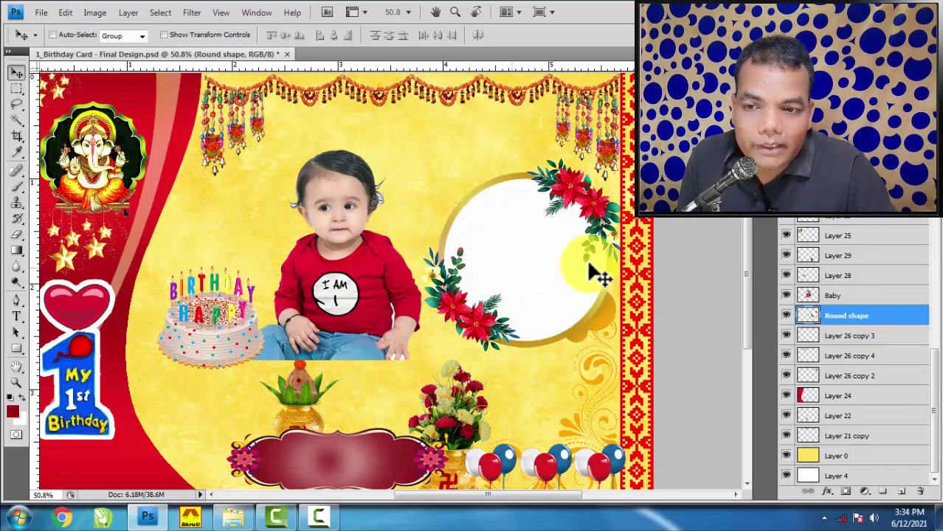
scroll(623, 250, up, 2)
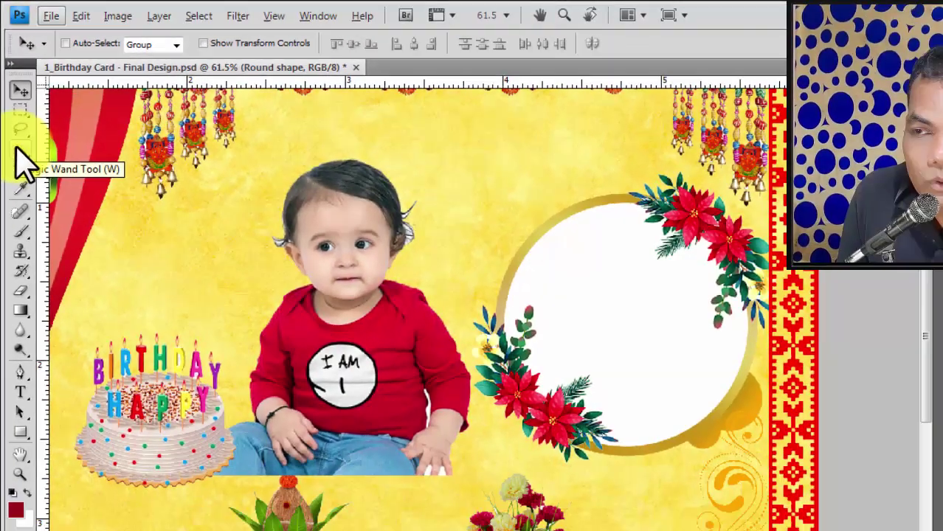
- Magic Wand the white circle in the frame and paste it as Layer 32
click(35, 291)
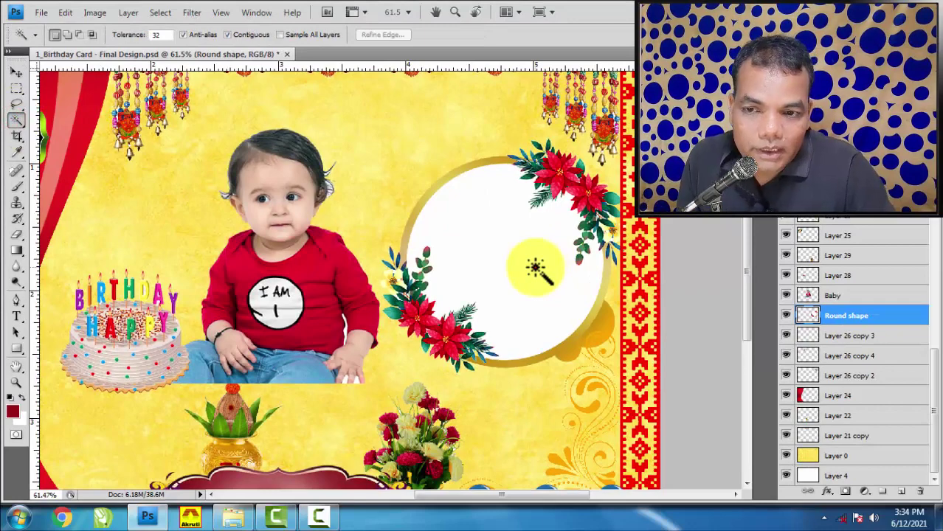
click(536, 269)
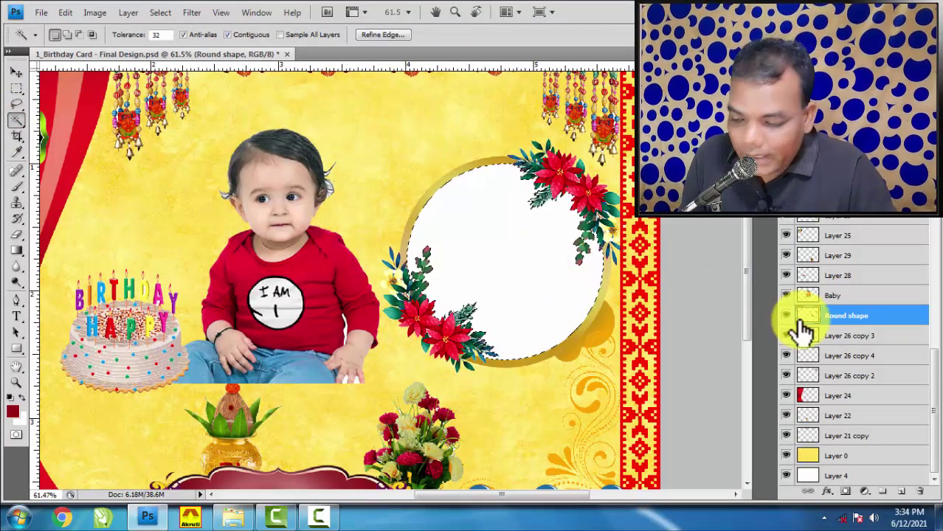
key(ctrl+d)
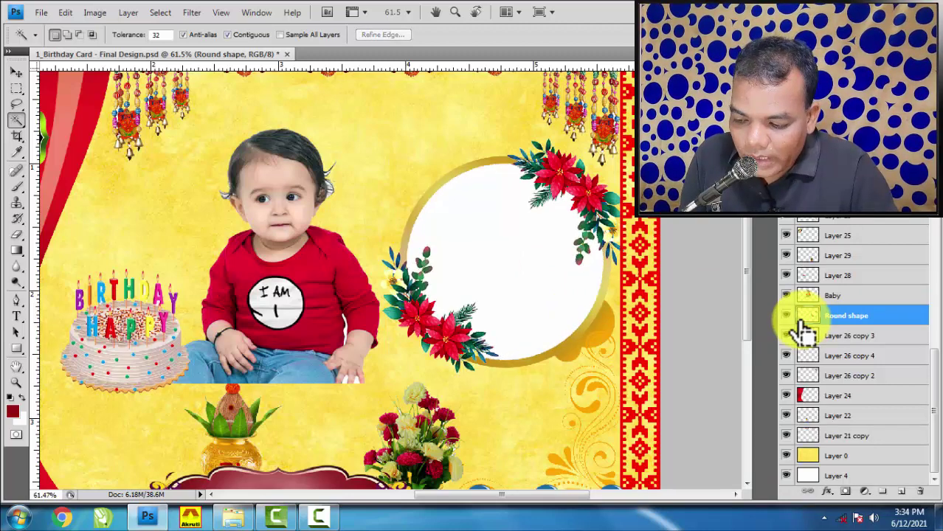
key(ctrl+v)
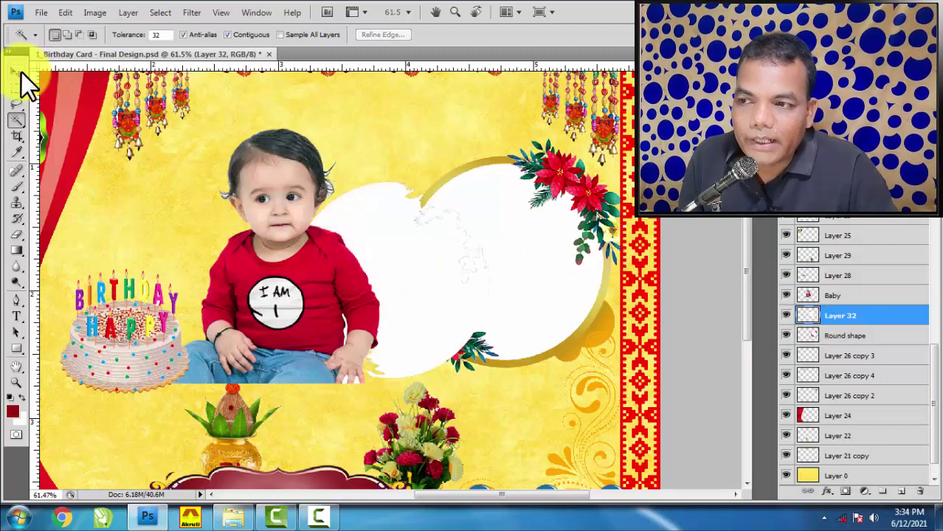
click(17, 71)
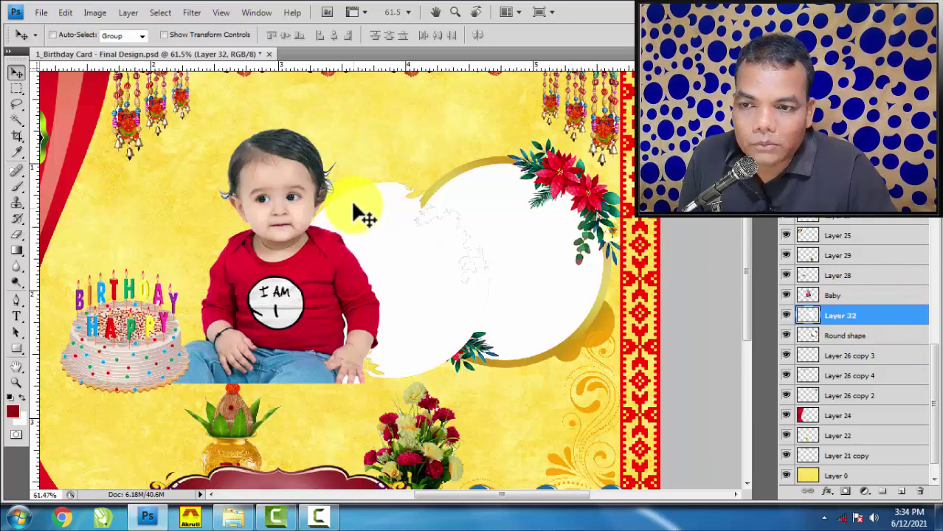
right_click(382, 216)
click(382, 214)
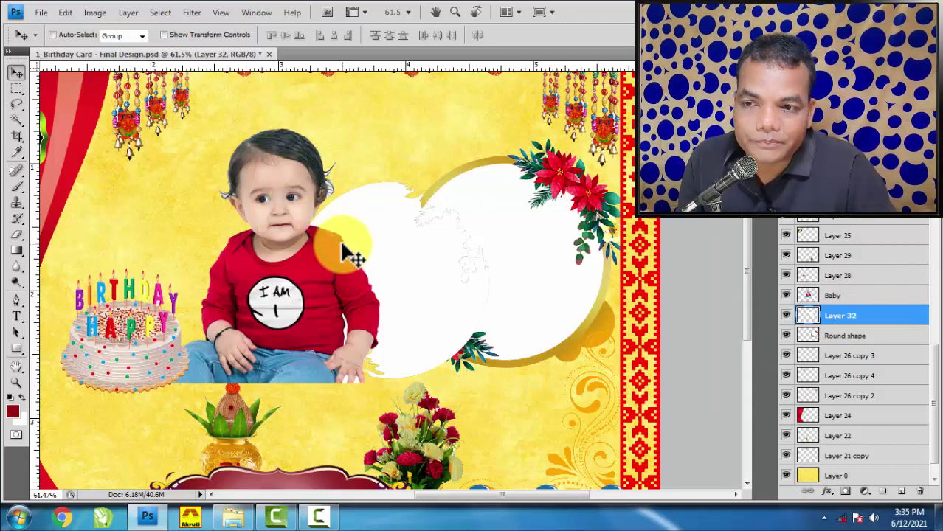
- Clip the Baby layer to the white round shape on Layer 32
click(876, 295)
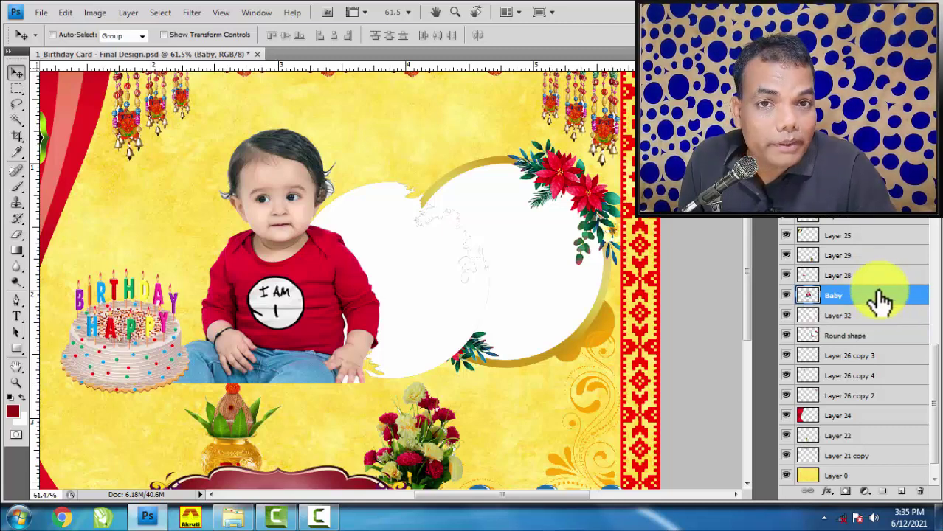
drag(881, 300, 884, 306)
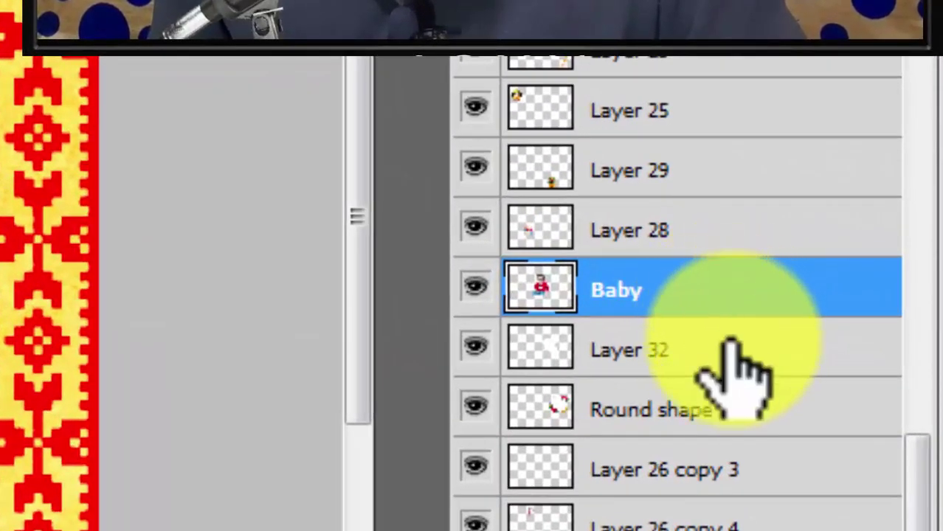
drag(730, 347, 738, 317)
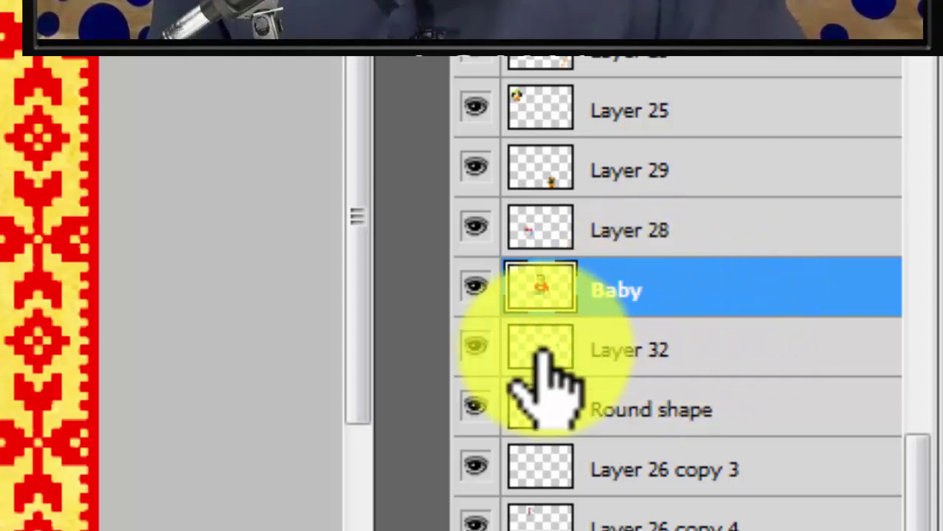
click(476, 343)
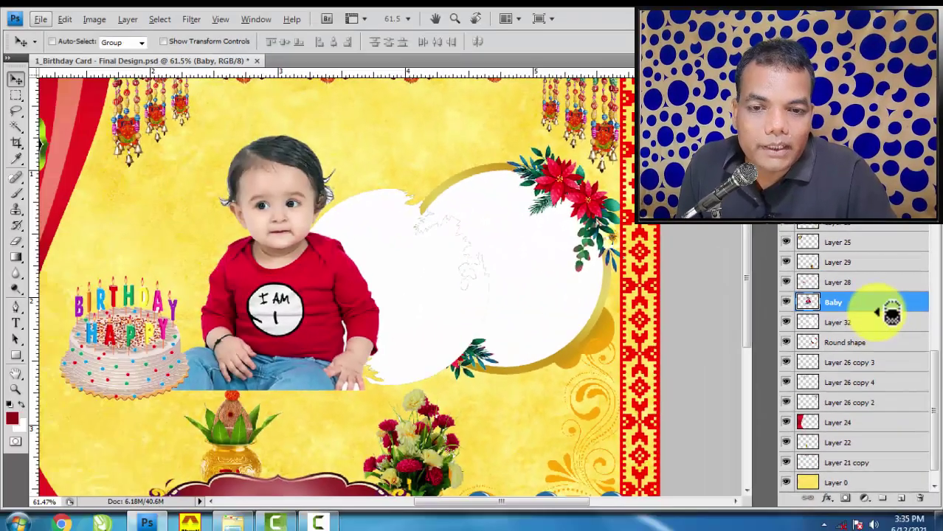
alt+click(876, 312)
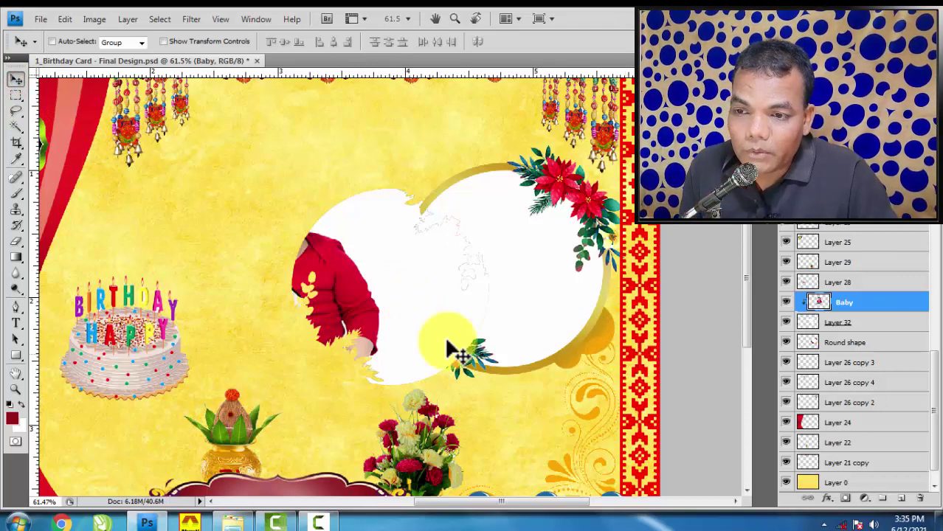
- Slide the baby's face into the circle and scale the photo to about 107%
mouse_move(351, 294)
mouse_down()
mouse_move(423, 311)
mouse_move(445, 346)
mouse_move(432, 336)
mouse_move(417, 291)
mouse_move(400, 320)
mouse_move(380, 254)
mouse_move(434, 263)
mouse_move(447, 320)
mouse_move(436, 356)
mouse_move(405, 327)
mouse_move(419, 357)
mouse_move(414, 376)
mouse_up()
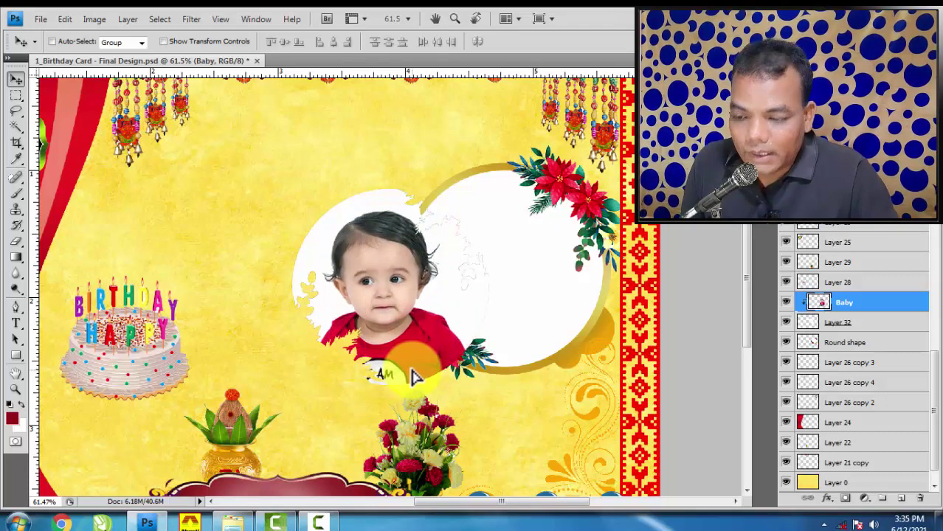
key(ctrl+t)
drag(484, 212, 494, 205)
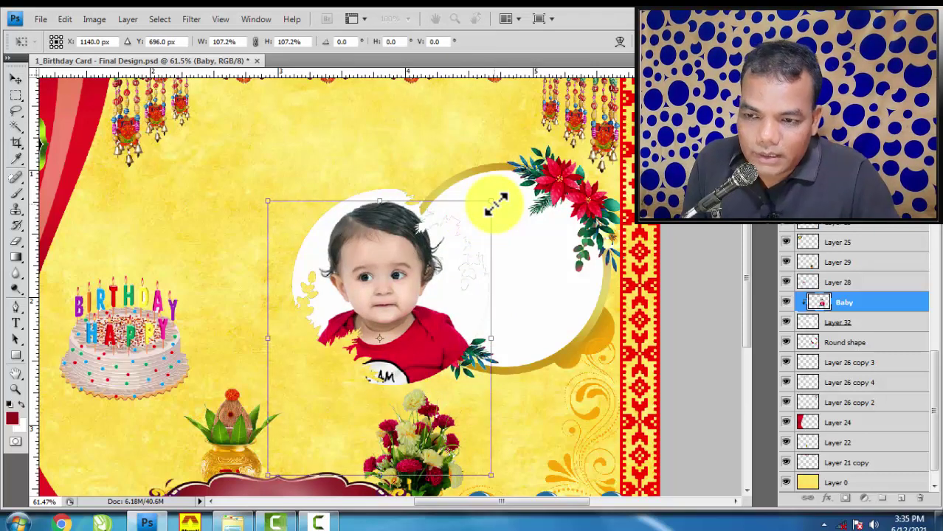
key(Return)
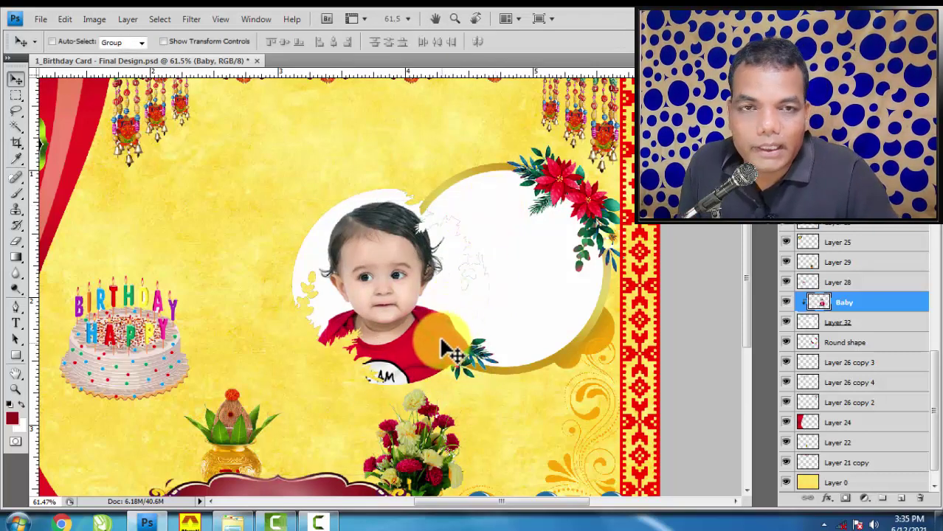
drag(426, 329, 445, 327)
key(ctrl+z)
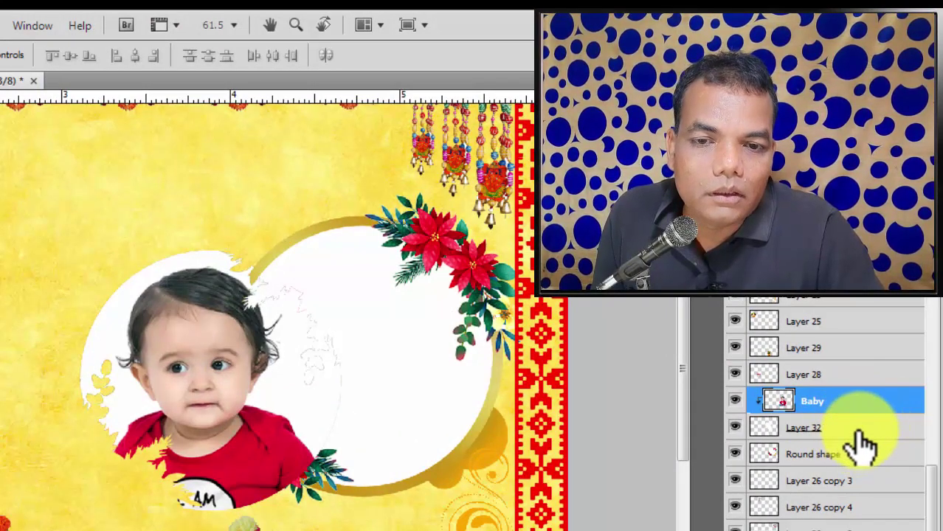
- Move the baby photo and its white circle right and up into the round frame
shift+click(857, 428)
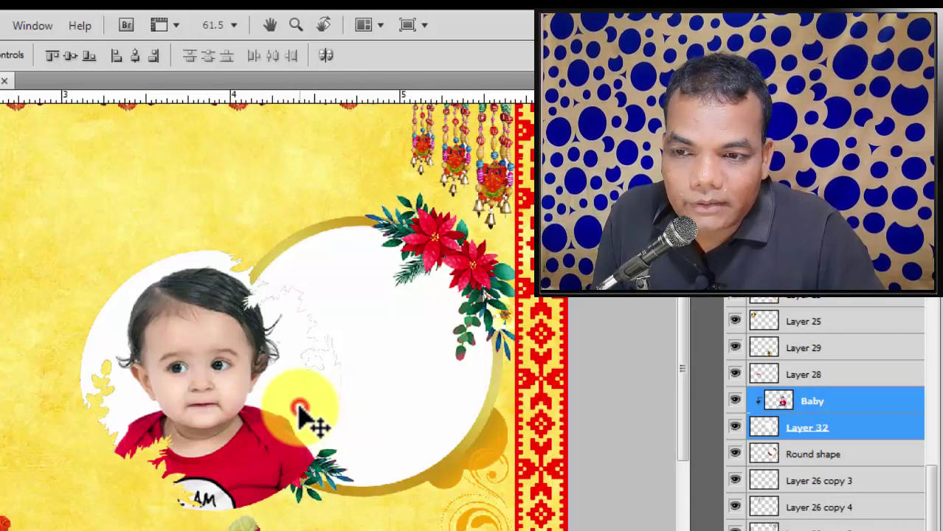
drag(324, 427, 417, 413)
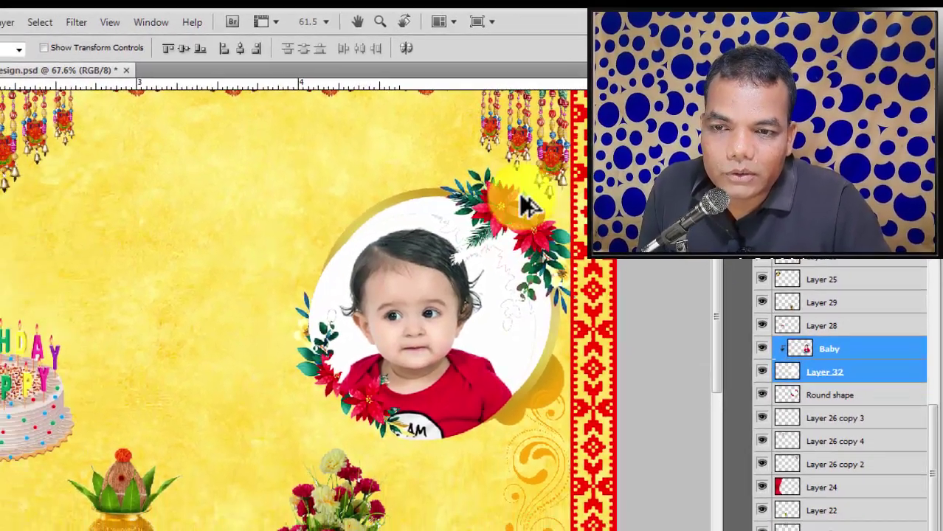
scroll(520, 243, up, 5)
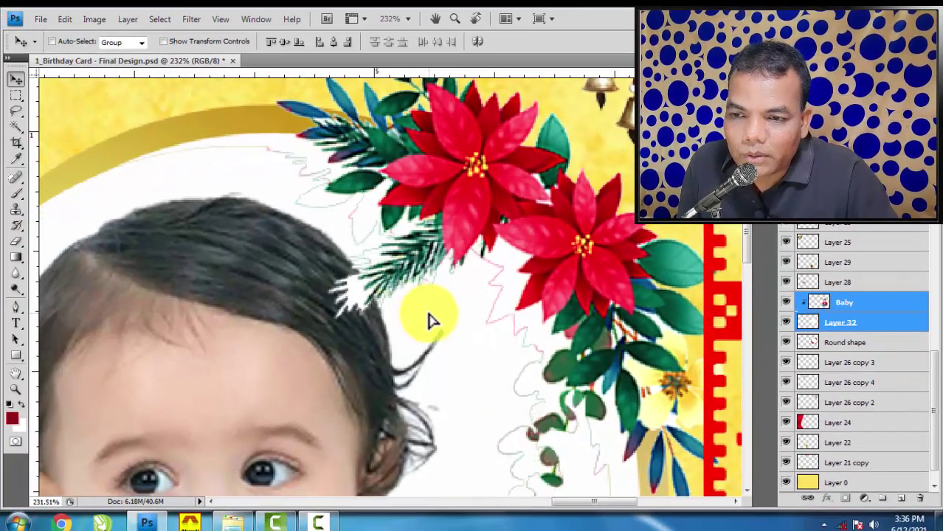
mouse_move(431, 319)
mouse_down()
mouse_move(449, 295)
mouse_move(507, 318)
mouse_up()
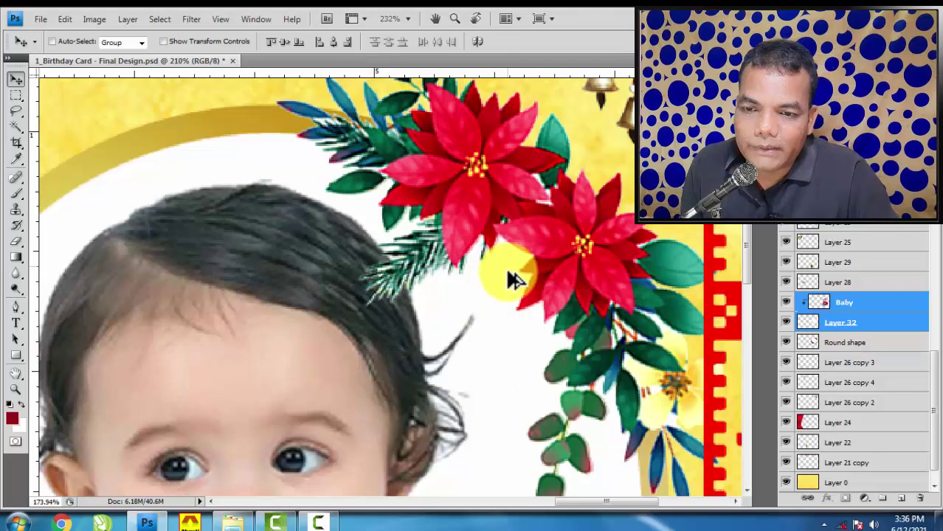
scroll(509, 280, down, 5)
scroll(418, 417, up, 2)
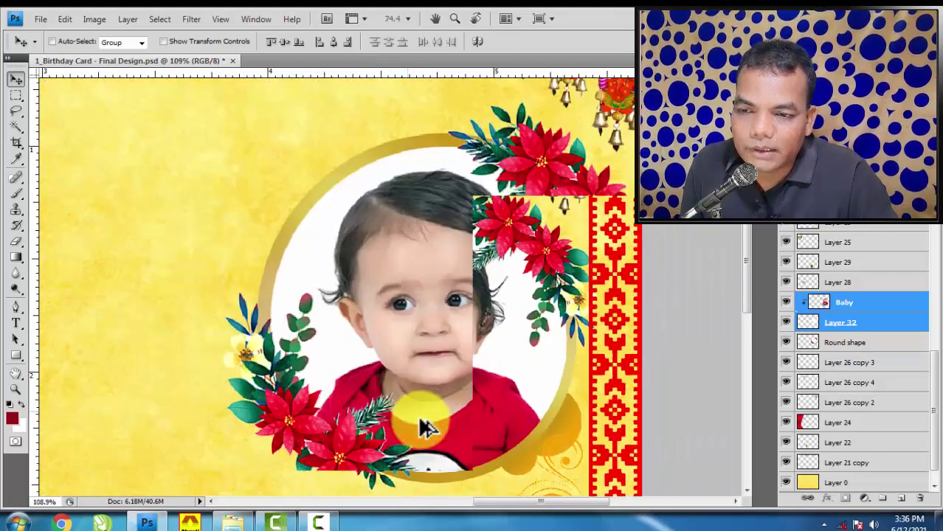
scroll(421, 425, up, 2)
scroll(379, 446, up, 2)
scroll(501, 327, down, 2)
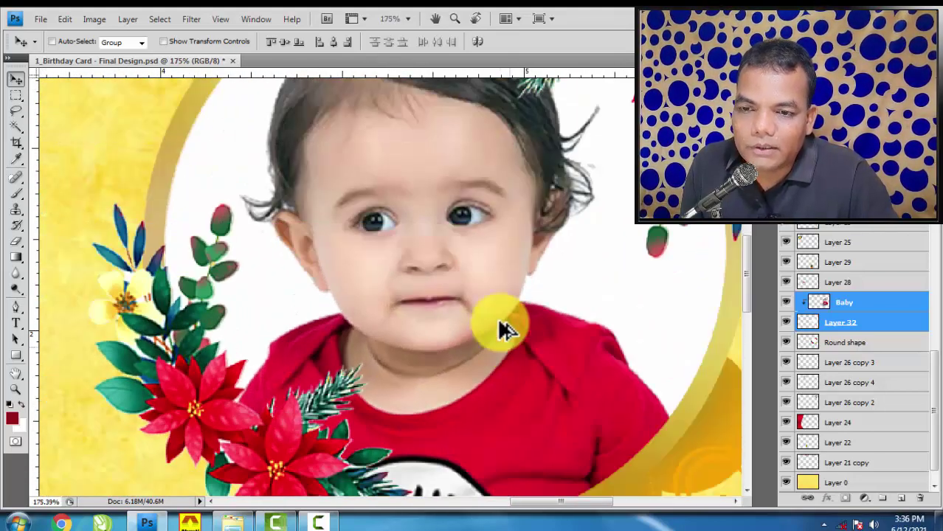
scroll(540, 168, down, 1)
scroll(547, 99, down, 1)
scroll(546, 103, down, 1)
scroll(543, 175, down, 1)
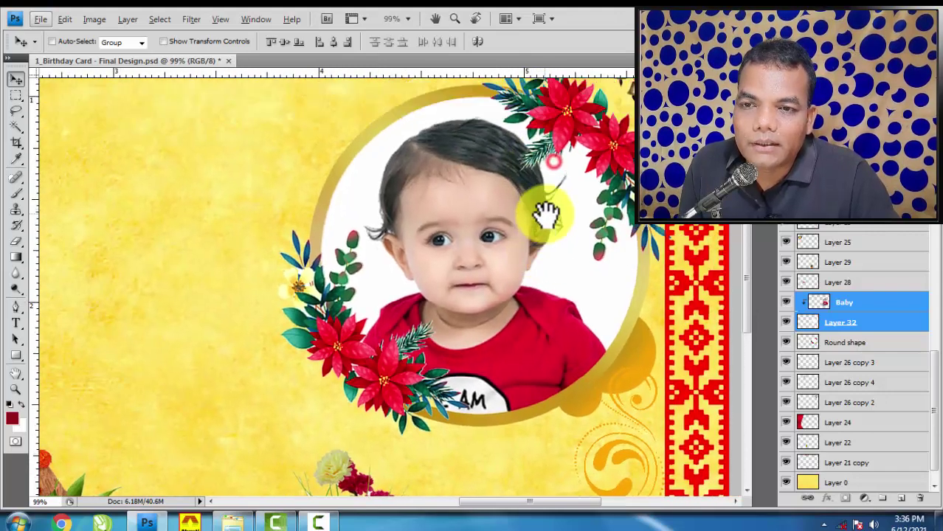
scroll(525, 196, up, 3)
scroll(509, 206, down, 1)
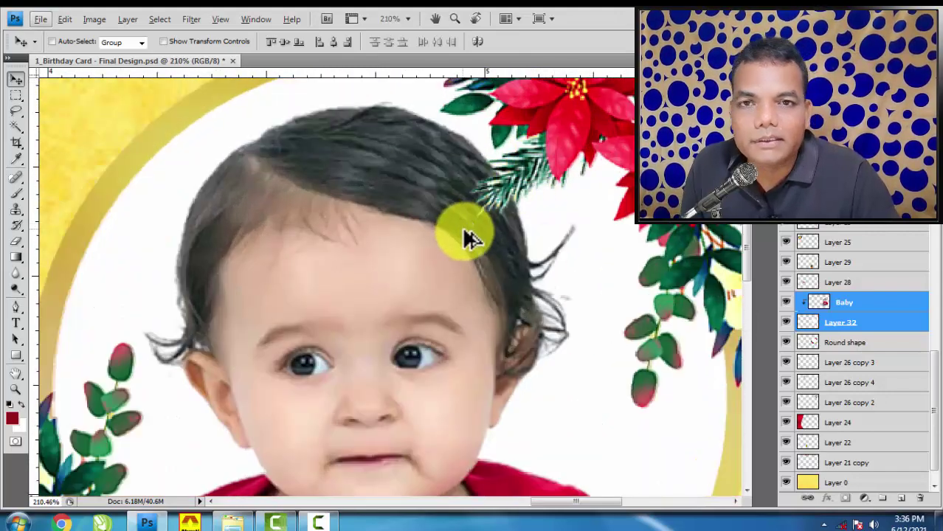
scroll(467, 239, down, 1)
scroll(470, 245, down, 1)
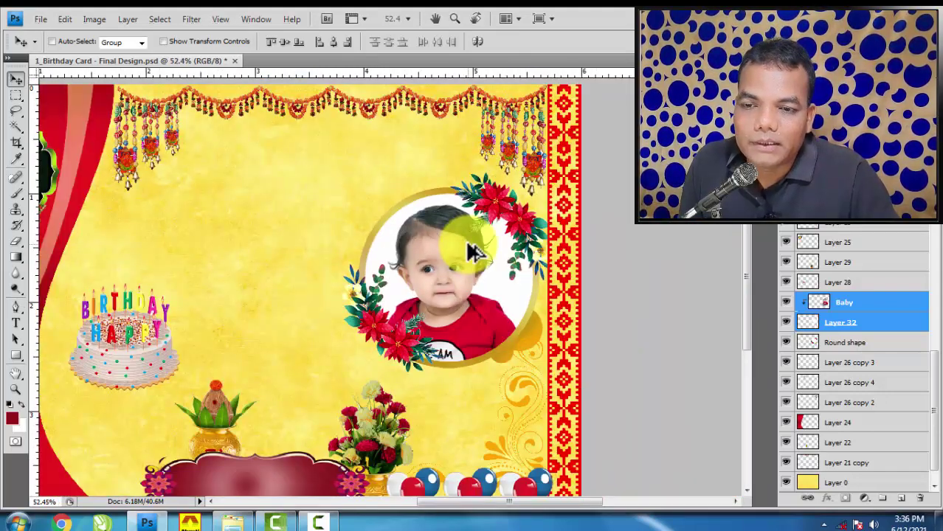
- Toggle Baby, Layer 32 and Round shape visibility to check the frame, then select all three
click(786, 304)
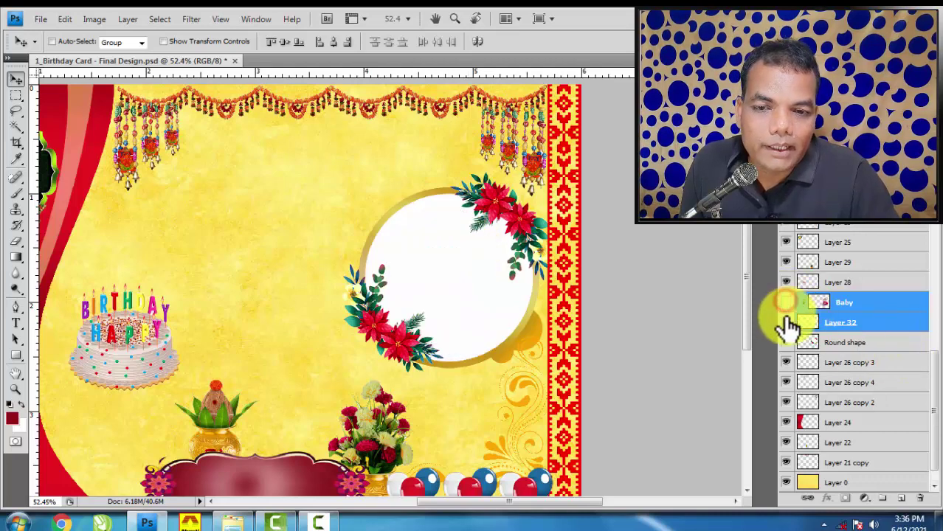
click(787, 322)
click(786, 342)
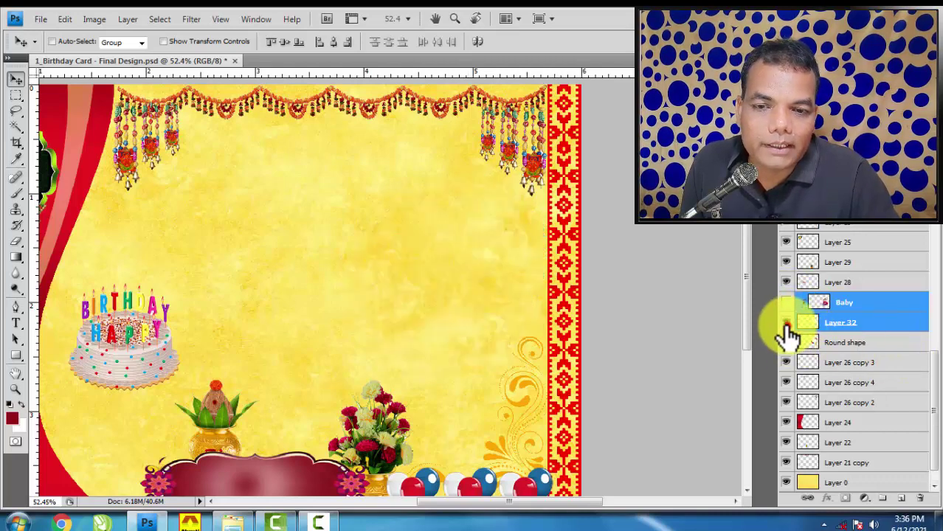
click(786, 322)
click(785, 302)
key(ctrl+0)
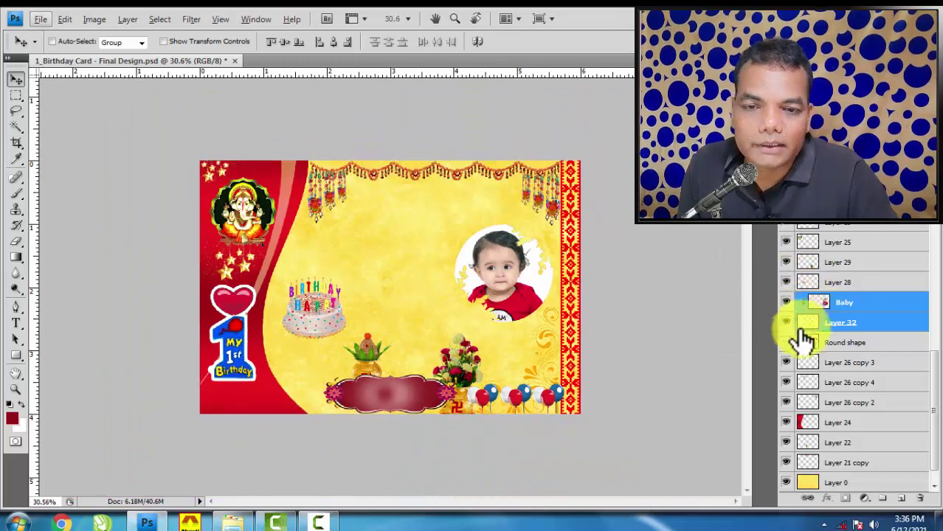
click(786, 343)
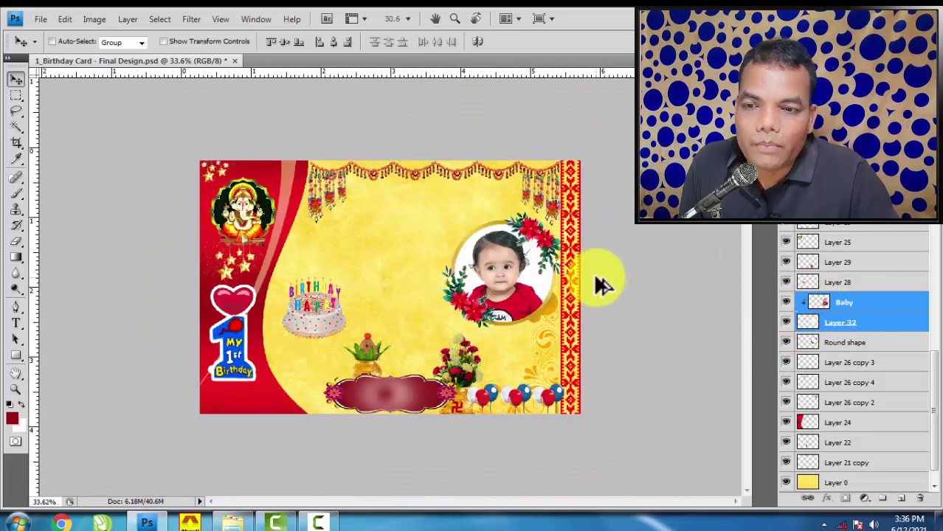
key(ctrl+plus)
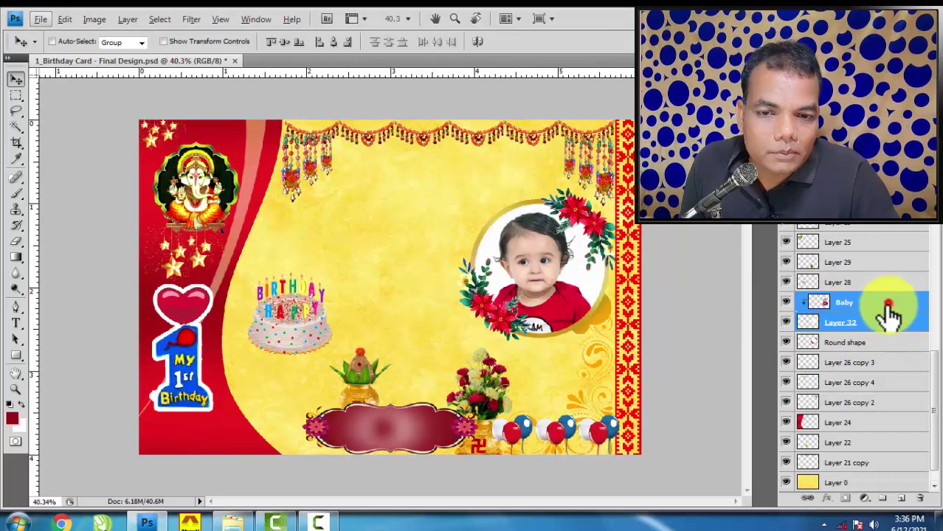
click(887, 303)
shift+click(880, 345)
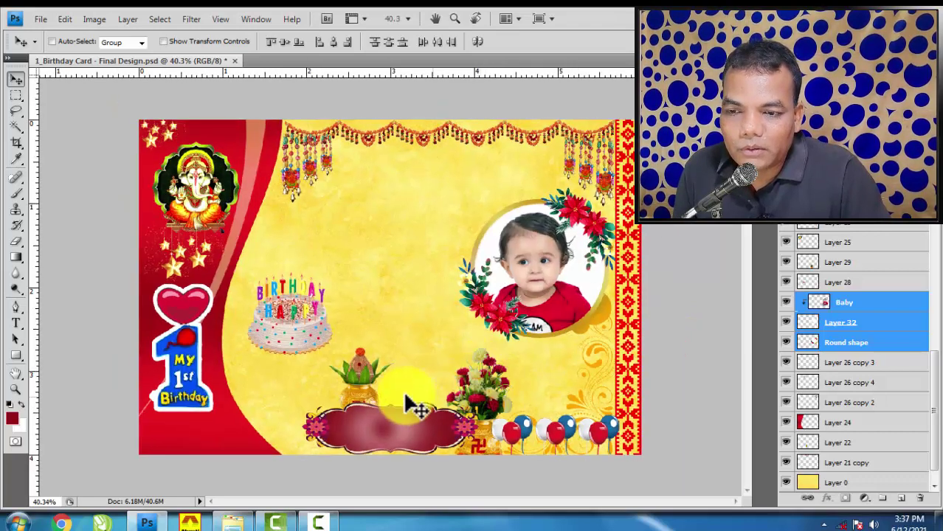
- Shrink the flower pot and place it below the photo frame
drag(493, 410, 428, 295)
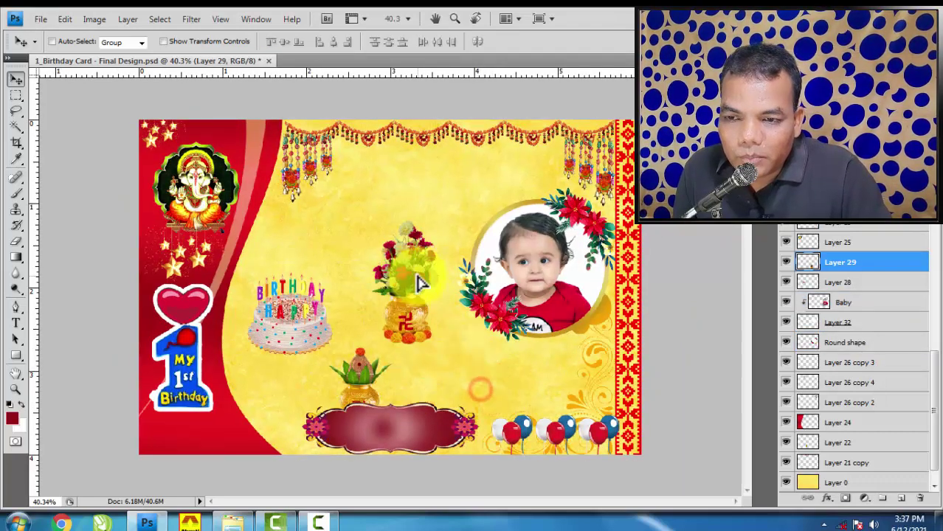
alt+scroll(428, 293, up, 2)
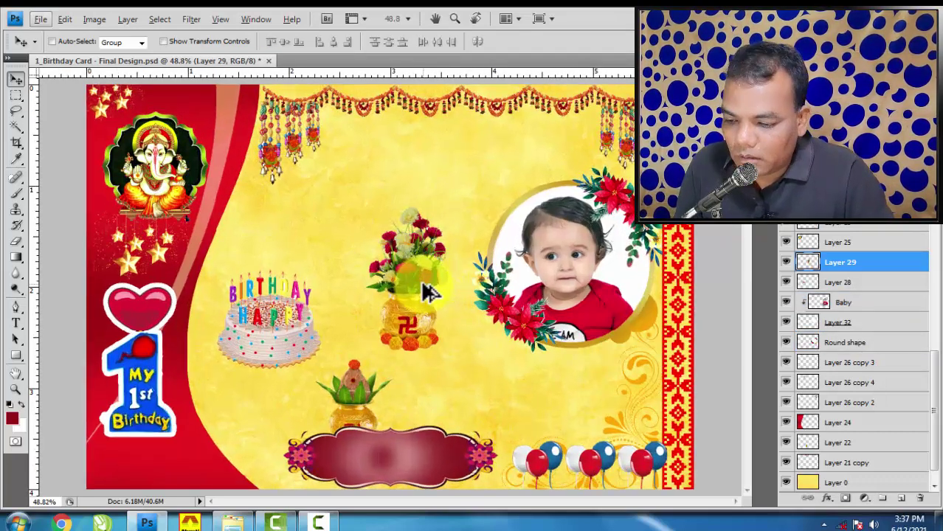
key(ctrl+t)
drag(458, 207, 427, 250)
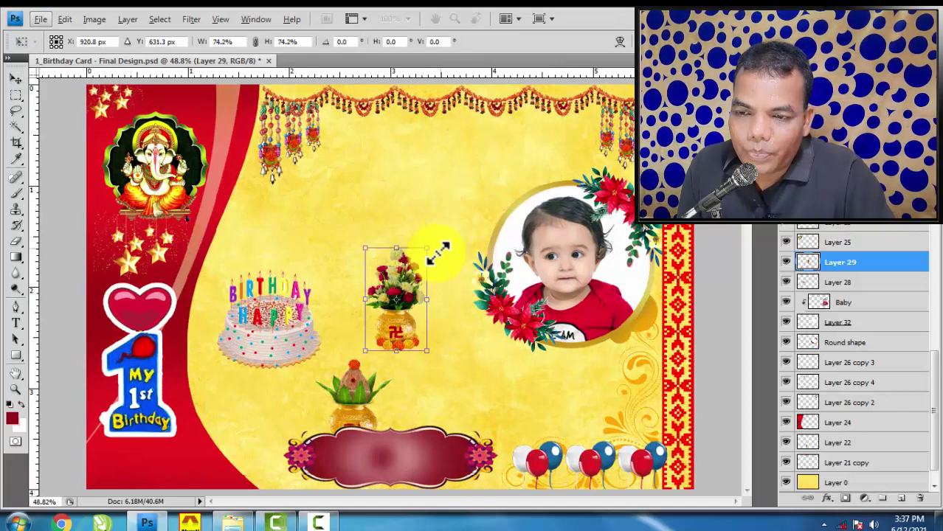
mouse_move(403, 285)
mouse_down()
mouse_move(544, 369)
mouse_move(580, 376)
mouse_move(559, 341)
mouse_up()
alt+scroll(590, 376, up, 3)
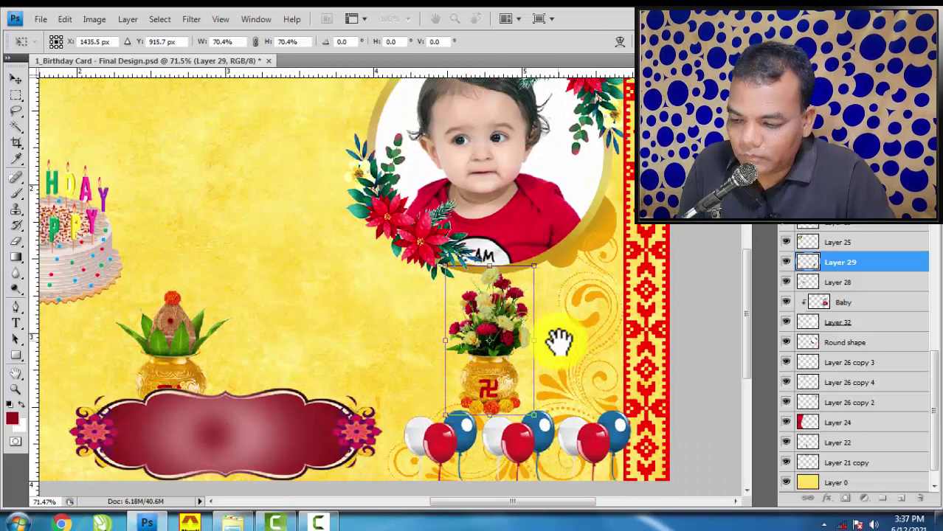
mouse_move(536, 267)
mouse_down()
mouse_move(526, 319)
mouse_move(511, 337)
mouse_move(518, 344)
mouse_up()
key(Return)
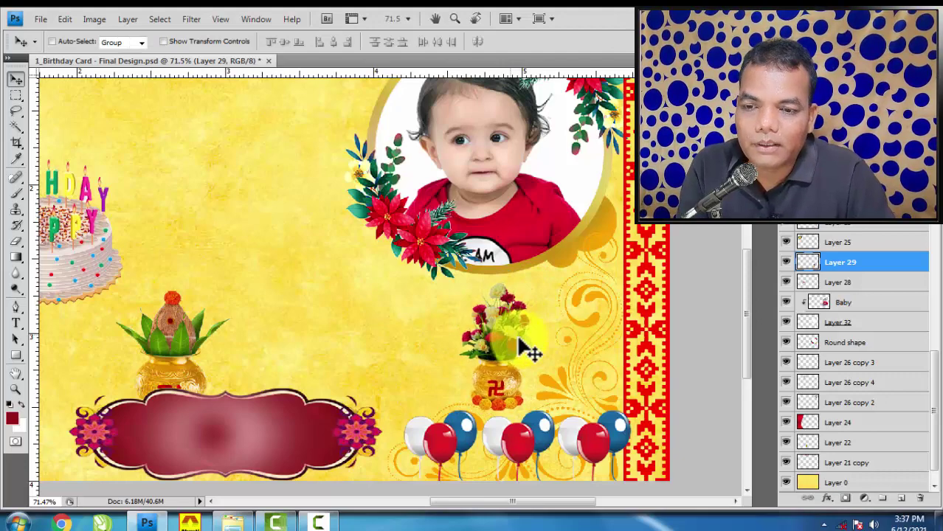
- Reposition the balloon groups into the bottom corners of the card
scroll(581, 248, down, 1)
scroll(583, 256, down, 1)
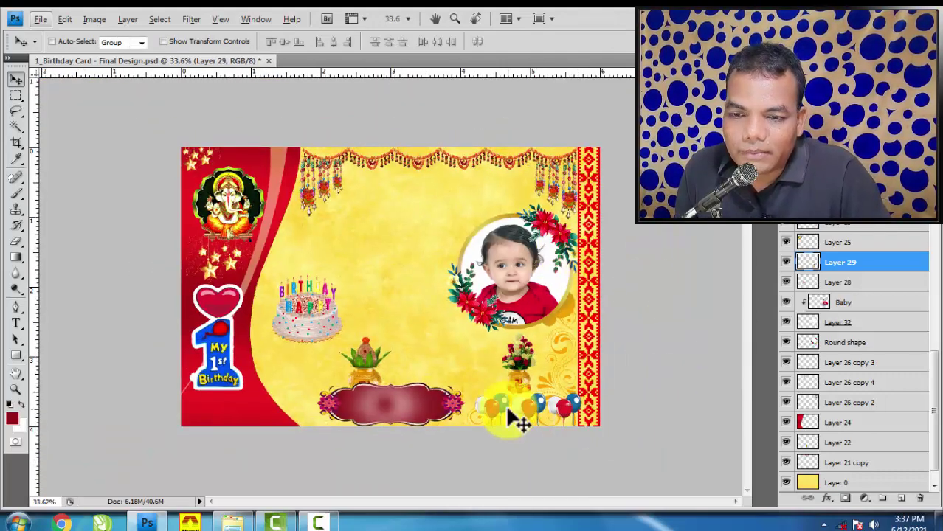
scroll(540, 447, up, 1)
scroll(579, 456, up, 1)
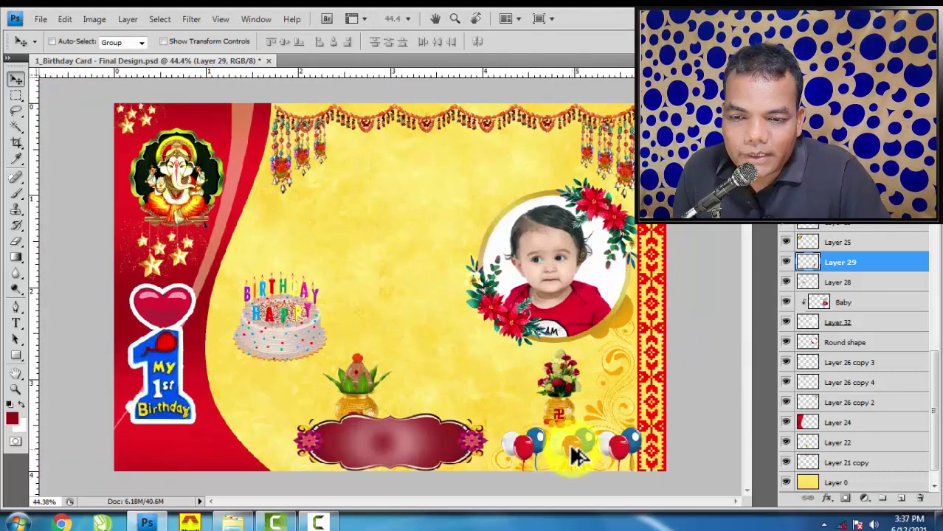
drag(572, 452, 453, 347)
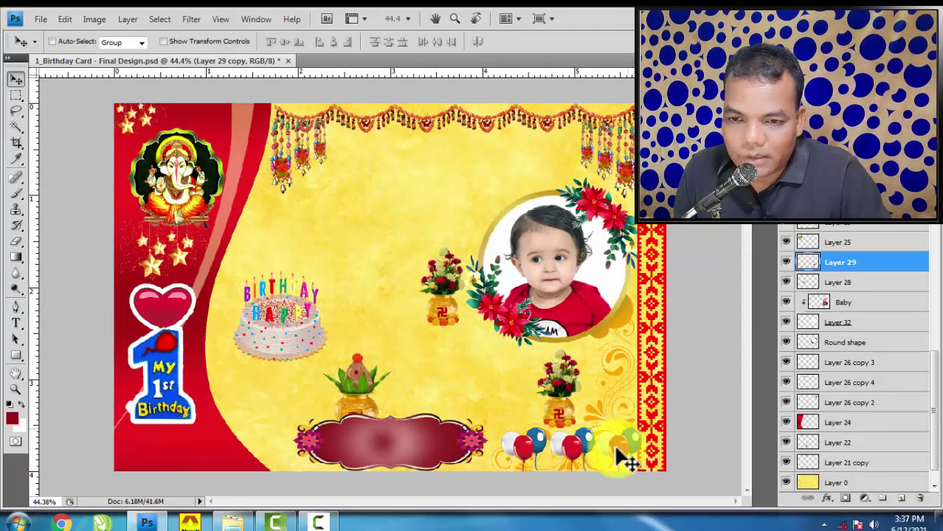
key(ctrl+z)
ctrl+click(574, 456)
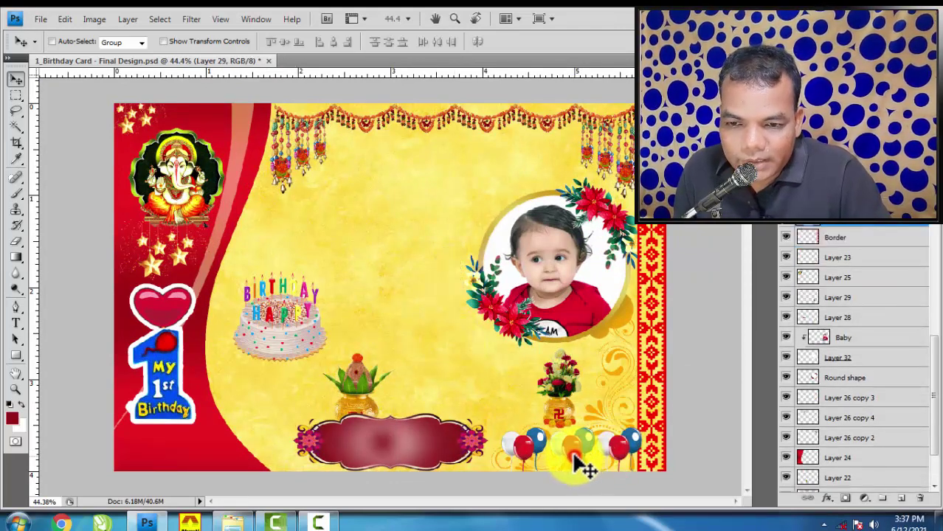
mouse_move(574, 450)
mouse_down()
mouse_move(450, 332)
mouse_move(401, 247)
mouse_move(188, 453)
mouse_up()
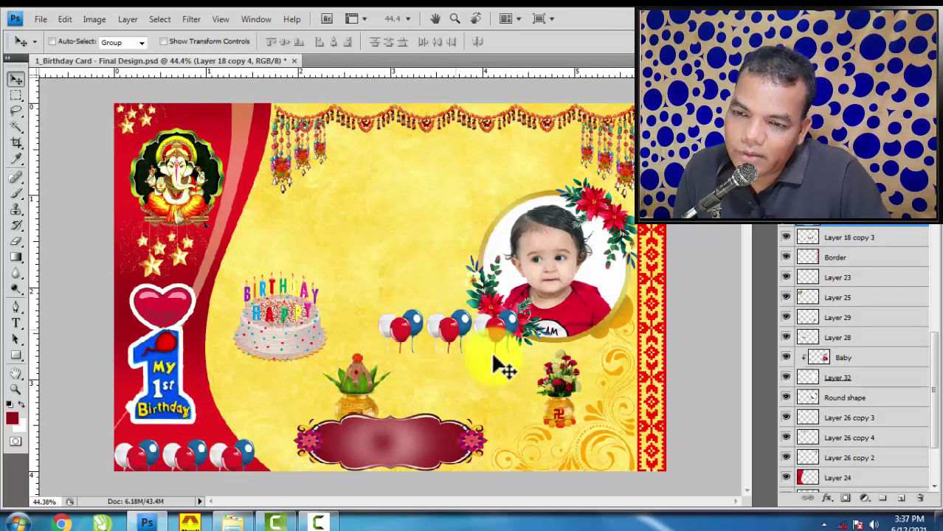
drag(450, 328, 561, 468)
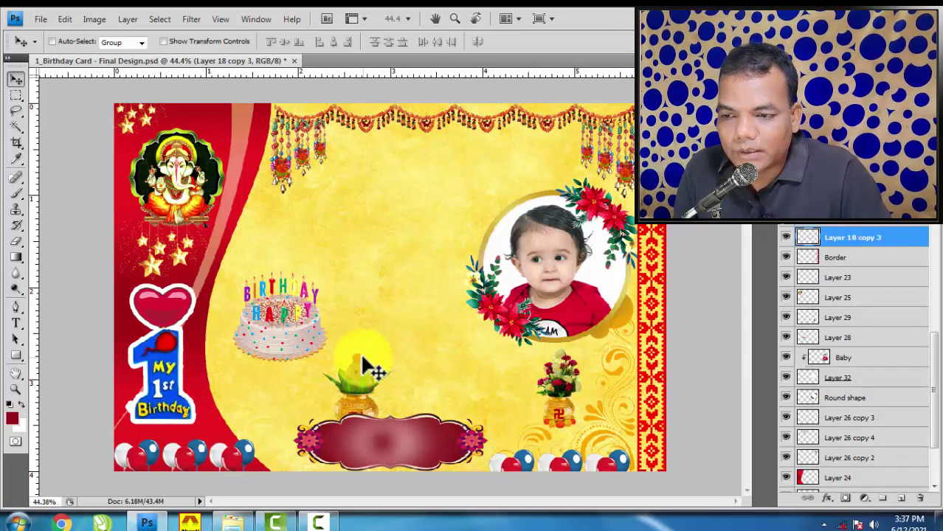
- Move the birthday cake toward the photo frame and the kalash pot up and right
right_click(283, 319)
click(307, 329)
drag(315, 325, 434, 342)
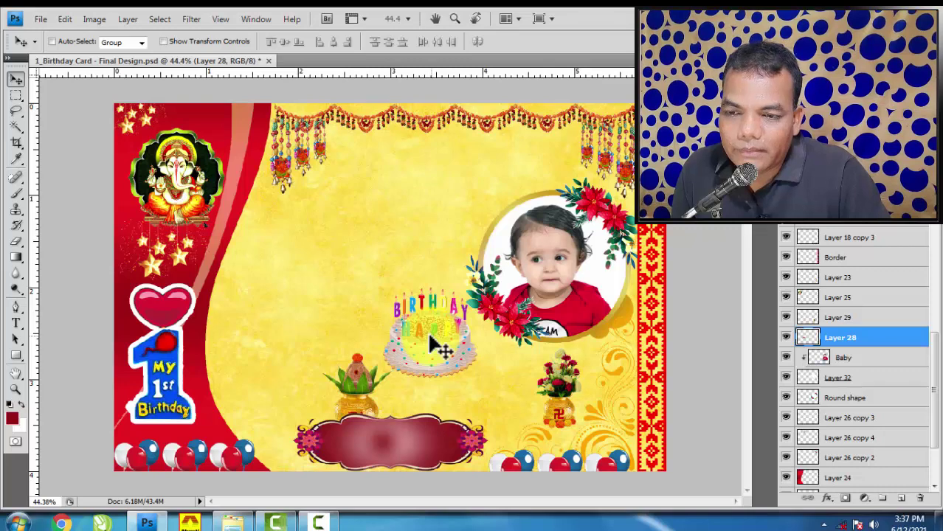
ctrl+click(361, 384)
mouse_move(360, 383)
mouse_down()
mouse_move(426, 256)
mouse_move(526, 149)
mouse_up()
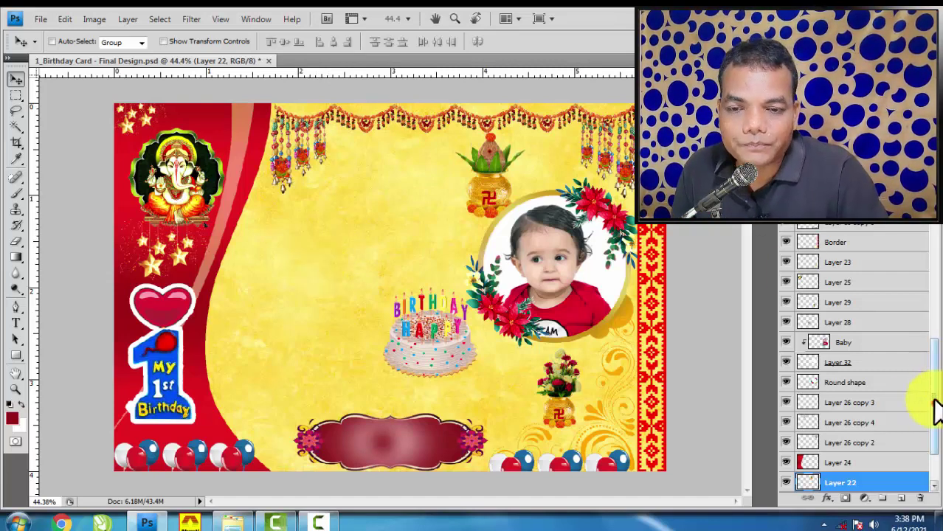
- Make the hidden date/venue banner text and the other hidden Odia text blocks visible
drag(933, 409, 936, 292)
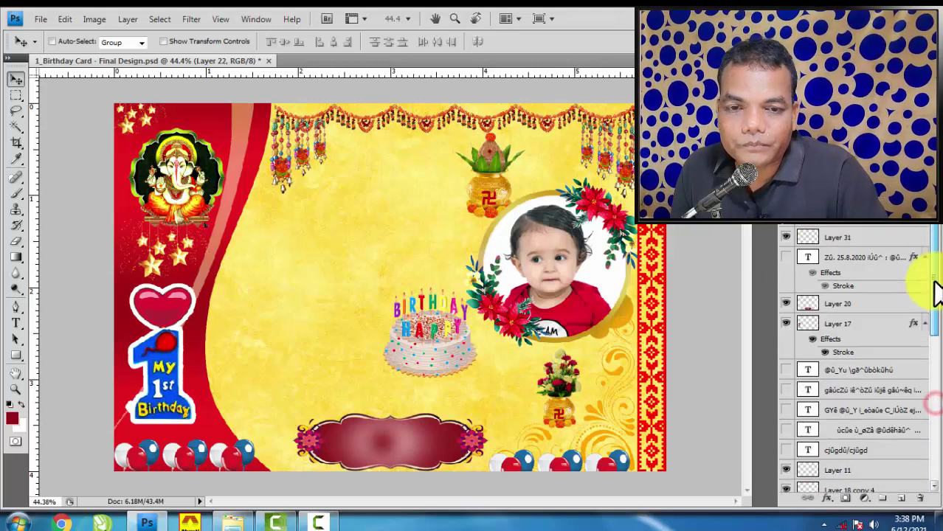
click(786, 257)
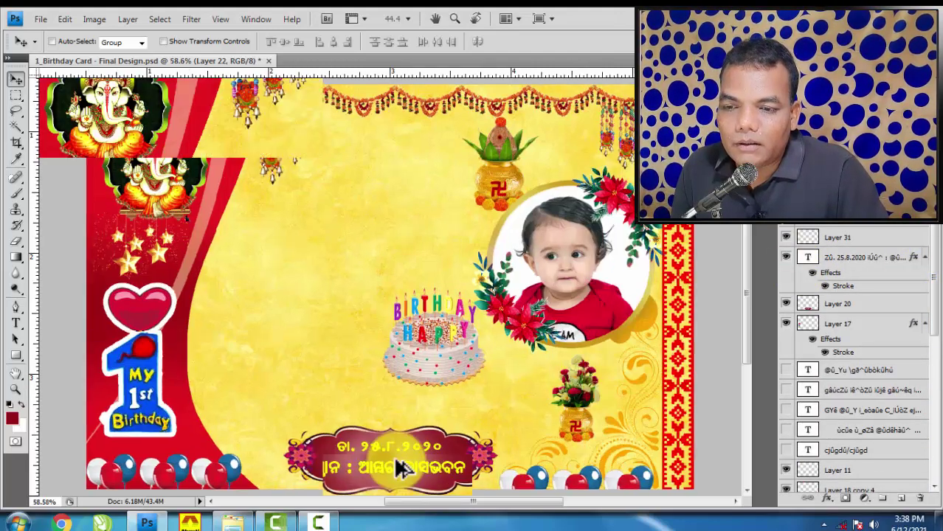
scroll(400, 465, up, 2)
scroll(489, 420, down, 3)
scroll(492, 421, down, 1)
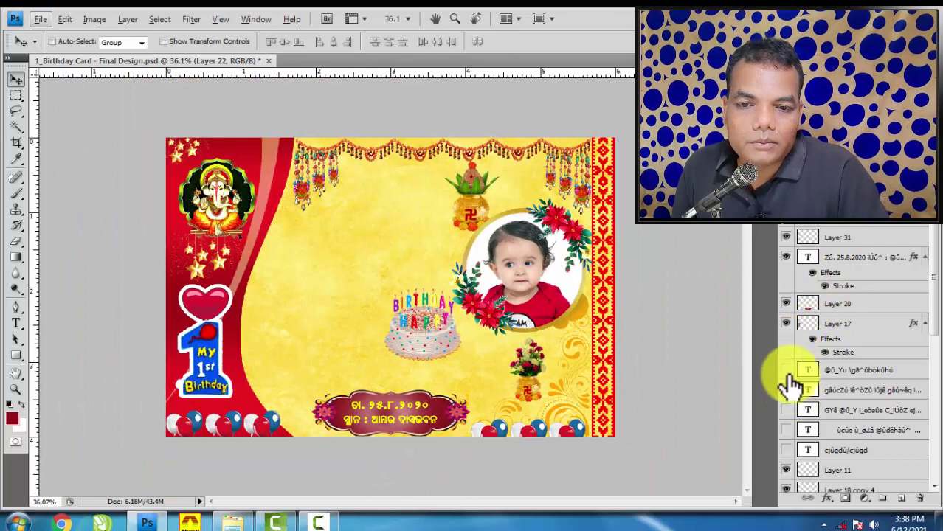
click(787, 369)
click(786, 390)
click(786, 410)
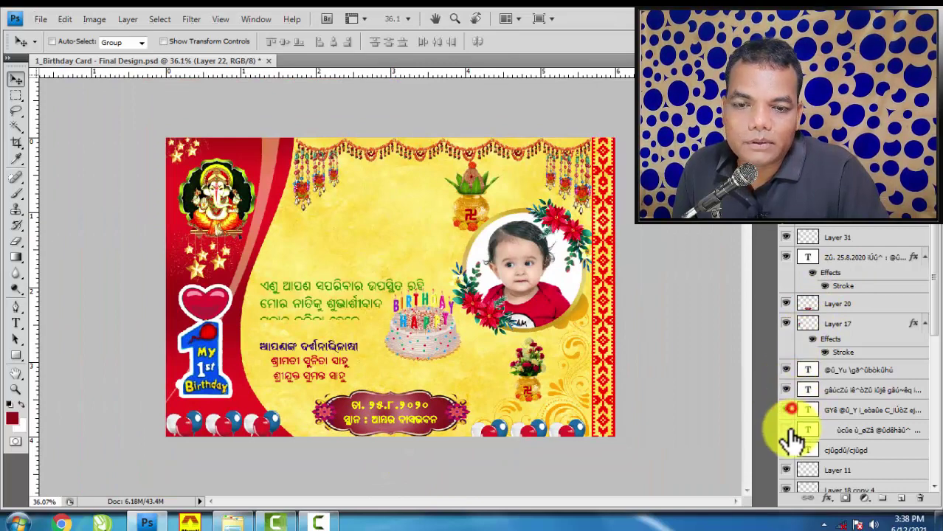
click(786, 429)
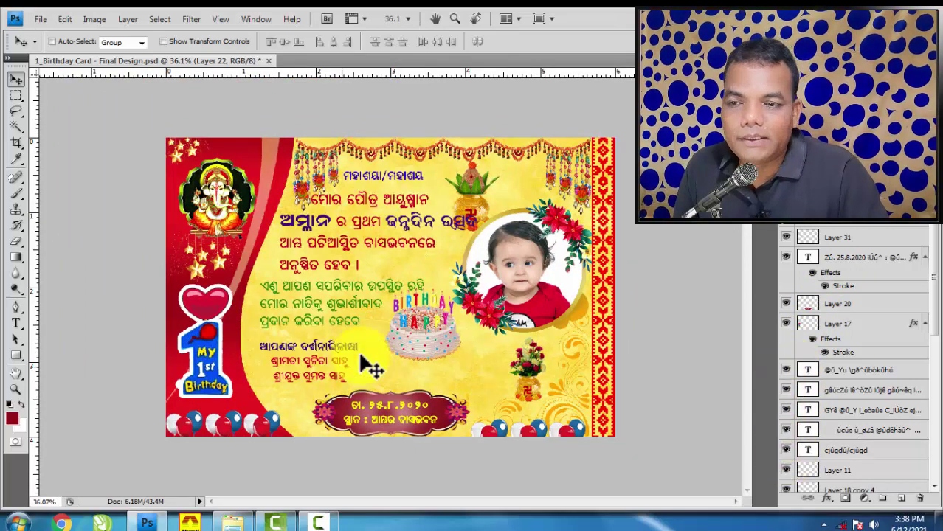
scroll(387, 173, up, 1)
scroll(383, 140, up, 3)
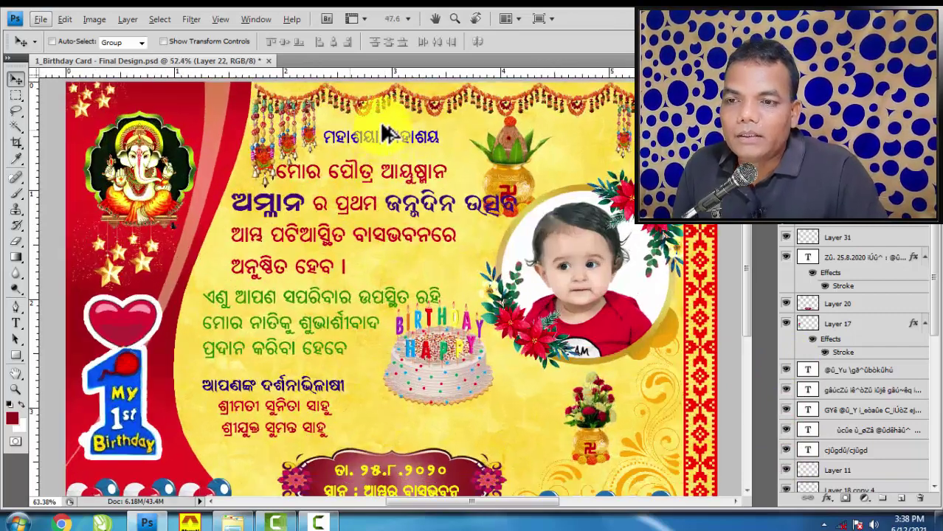
scroll(380, 136, up, 2)
scroll(383, 159, down, 1)
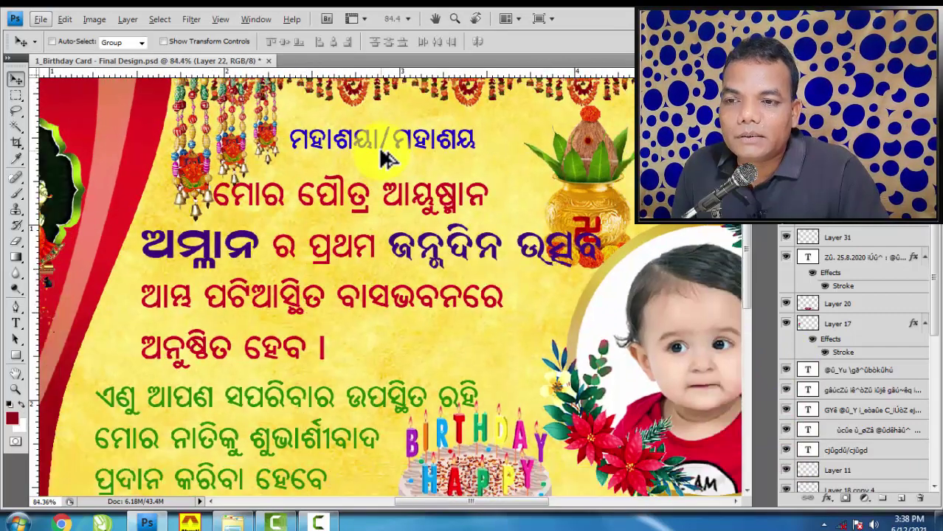
- Select the salutation heading text layer and check it with Free Transform, leaving it unchanged
right_click(369, 144)
click(413, 153)
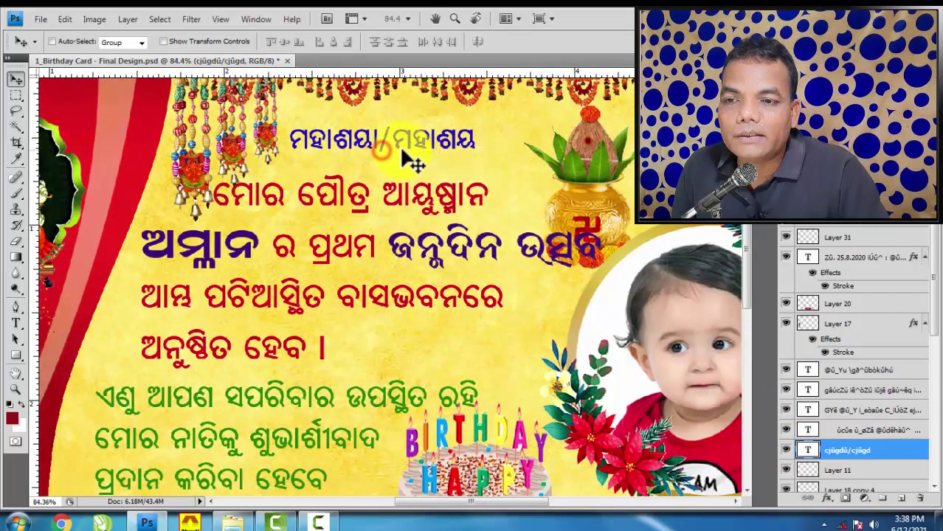
key(ctrl+t)
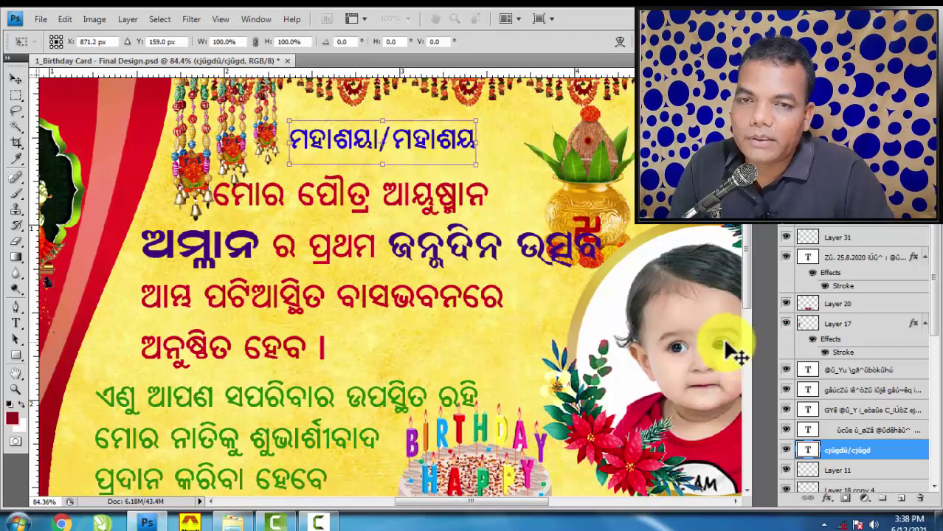
key(Return)
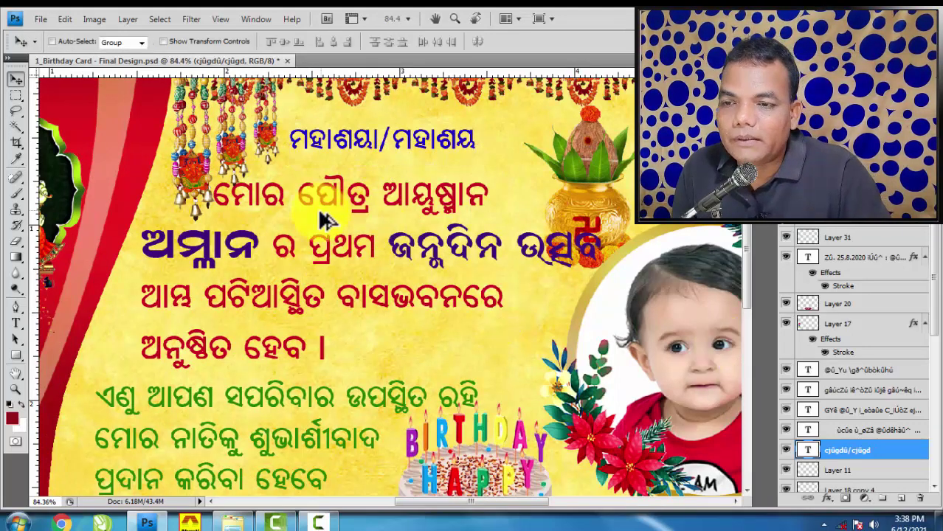
scroll(325, 219, down, 1)
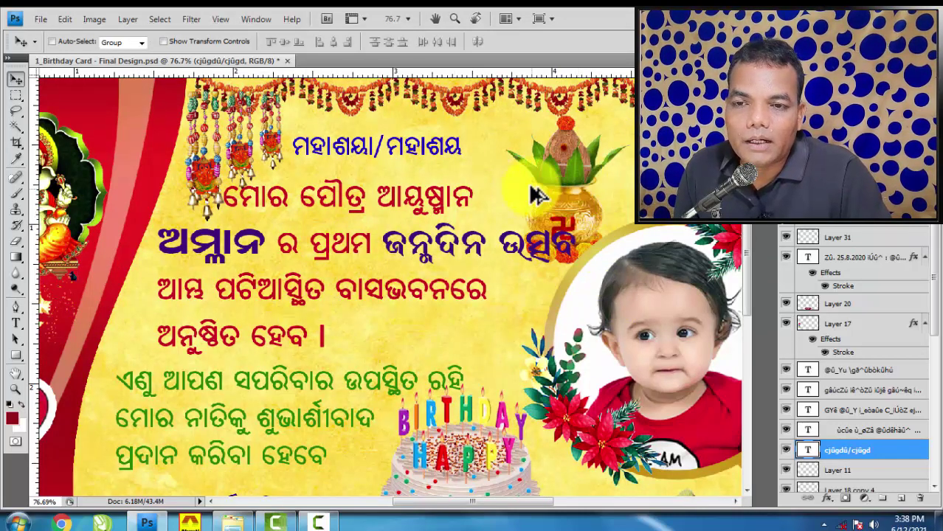
scroll(609, 213, down, 3)
- Nudge the kalash pot slightly right and down, and shrink it to about 70%
right_click(587, 194)
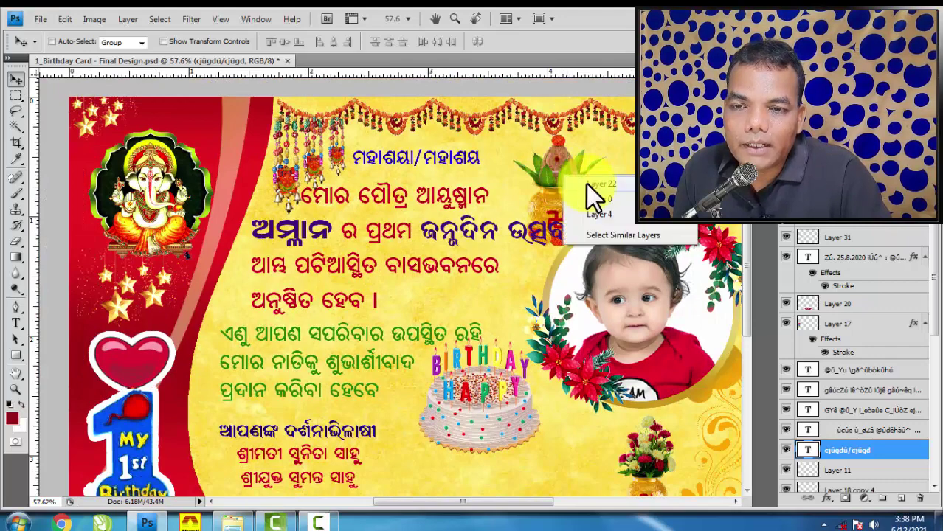
click(605, 213)
drag(596, 176, 599, 178)
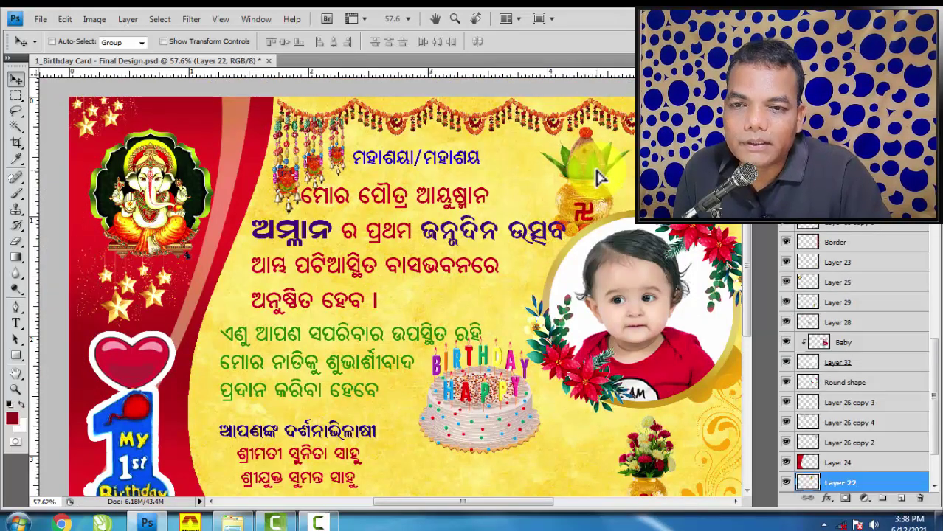
key(ctrl+t)
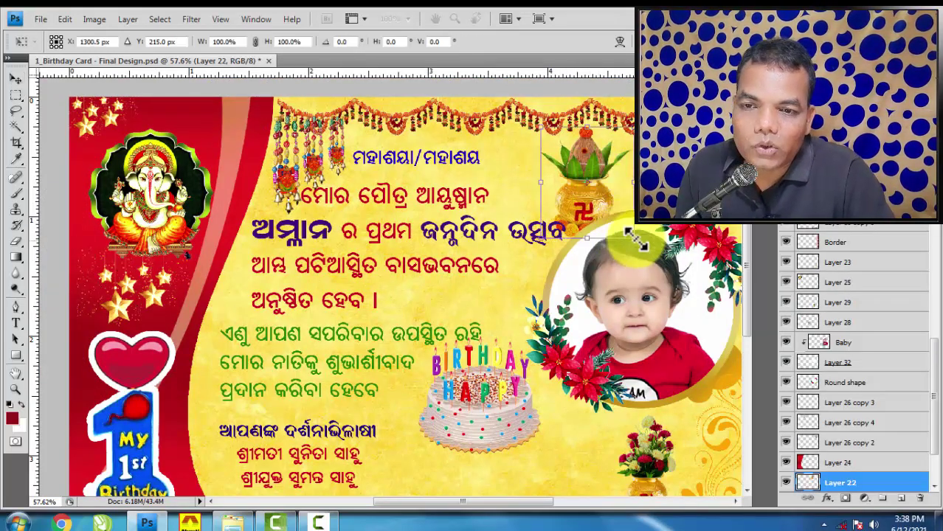
mouse_move(629, 234)
mouse_down()
mouse_move(601, 197)
mouse_move(550, 196)
mouse_up()
key(Return)
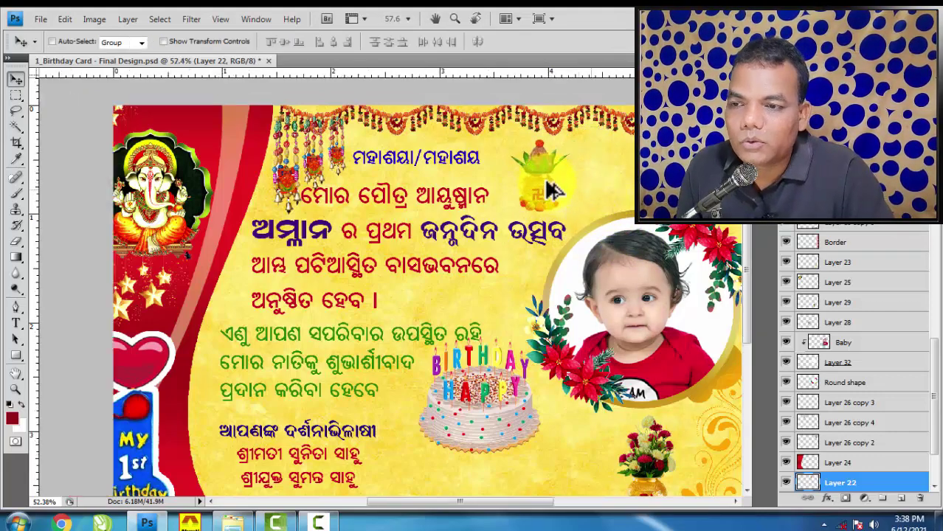
- Check the main greeting and green blessing text blocks with Free Transform, leaving them unchanged
scroll(546, 195, down, 3)
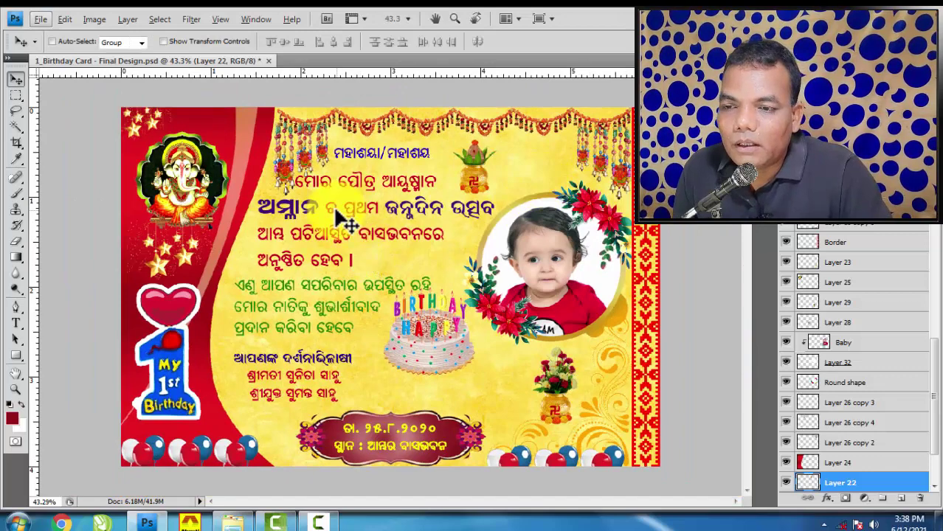
right_click(372, 211)
click(435, 159)
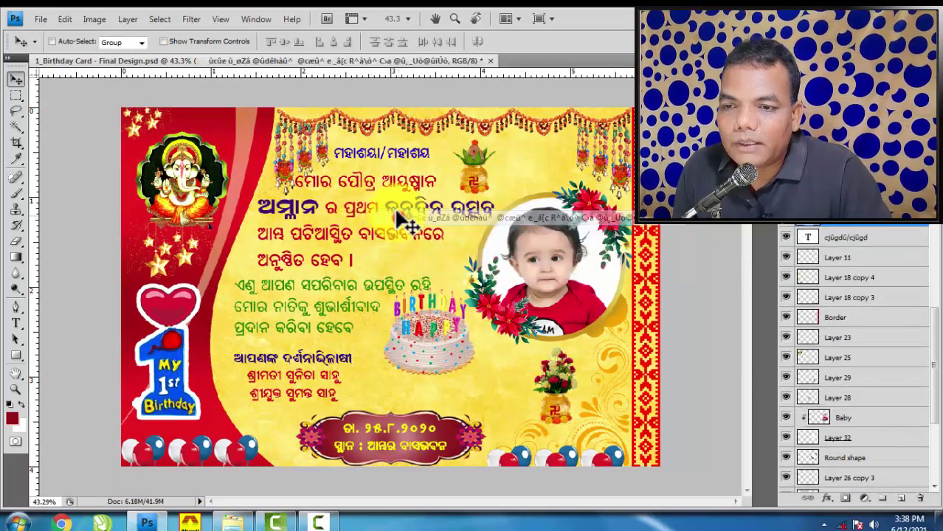
key(ctrl+t)
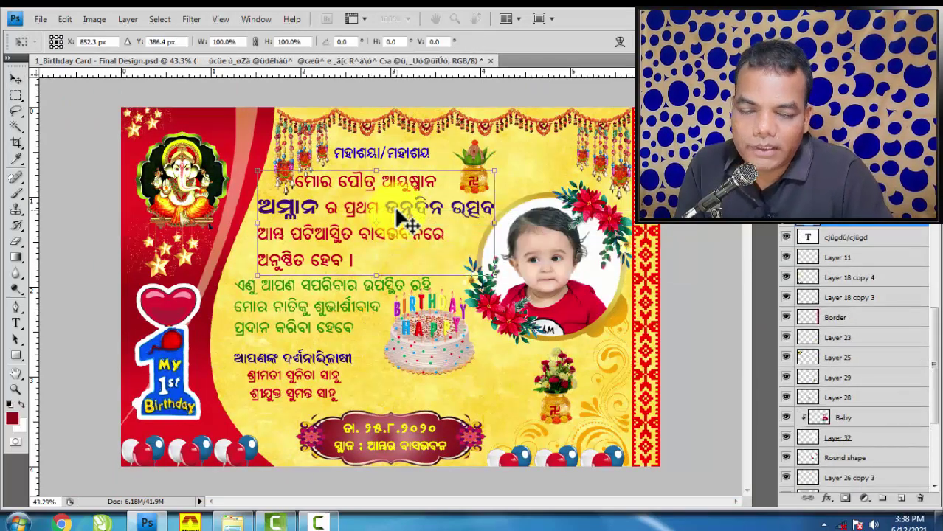
key(Return)
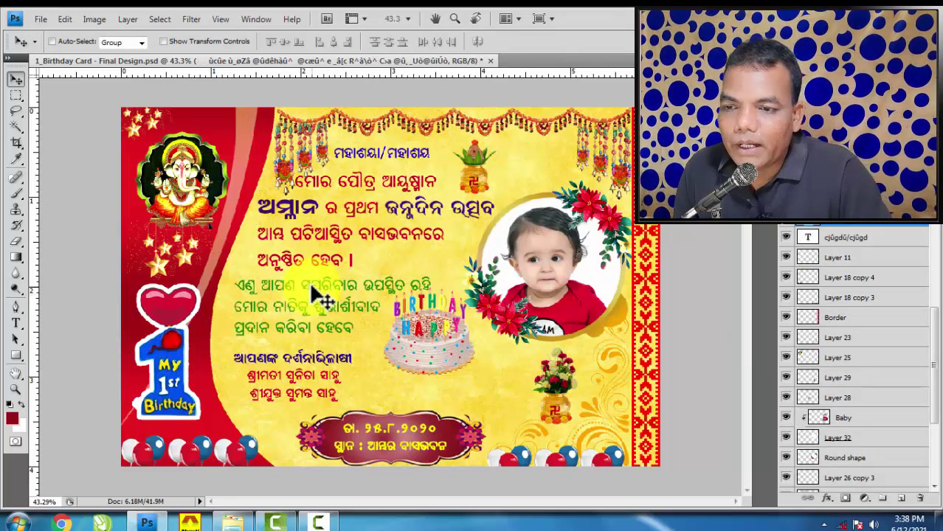
right_click(327, 286)
click(368, 293)
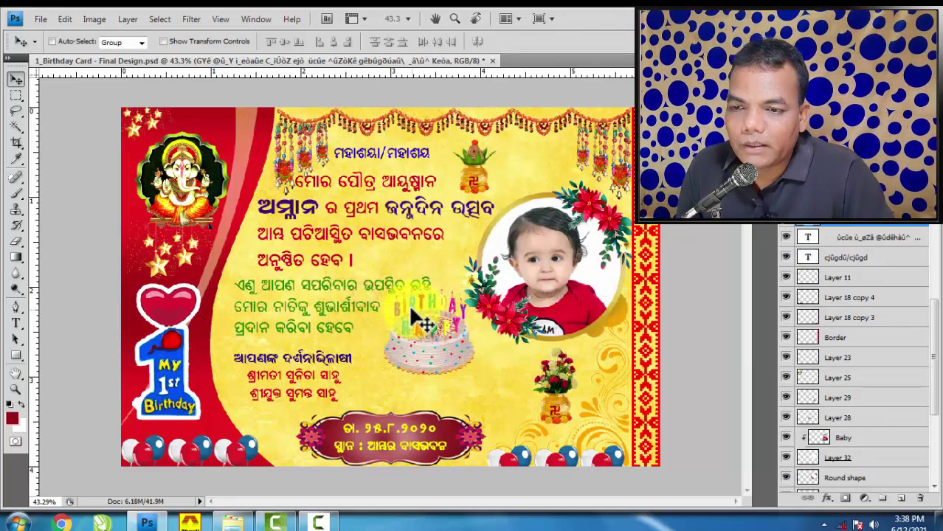
key(ctrl+t)
key(Return)
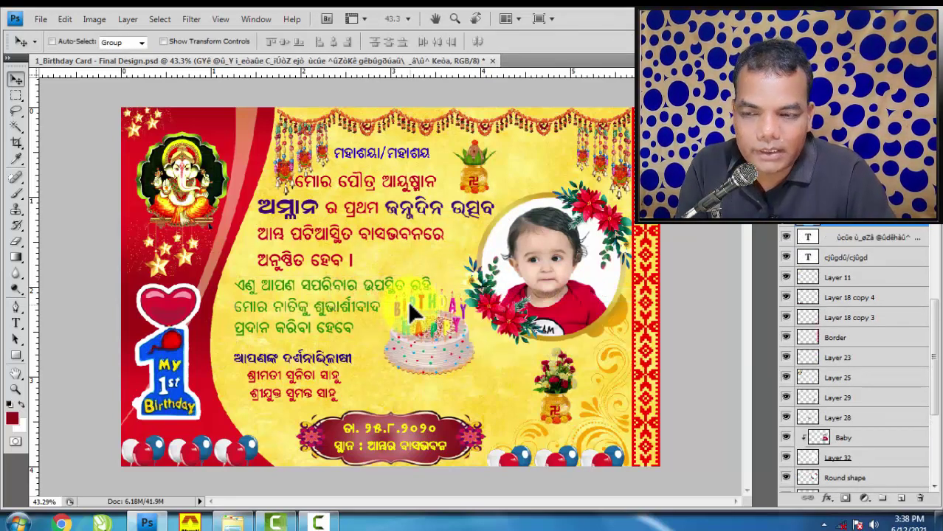
- Check the ଆପଣଙ୍କ ଦର୍ଶନାଭିଳାଷୀ text layer, then drag the birthday cake lower on the card
scroll(293, 396, up, 1)
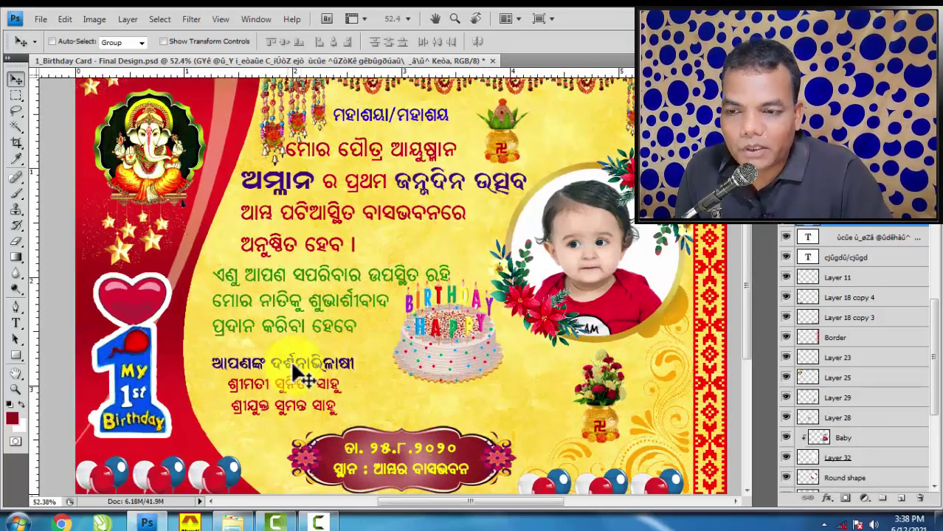
scroll(319, 316, down, 1)
right_click(315, 308)
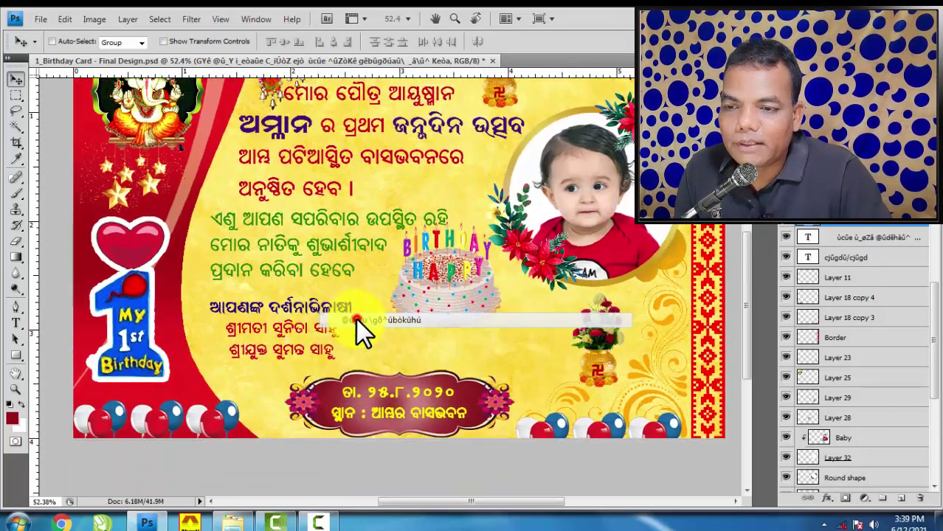
click(356, 320)
key(ctrl+t)
key(Return)
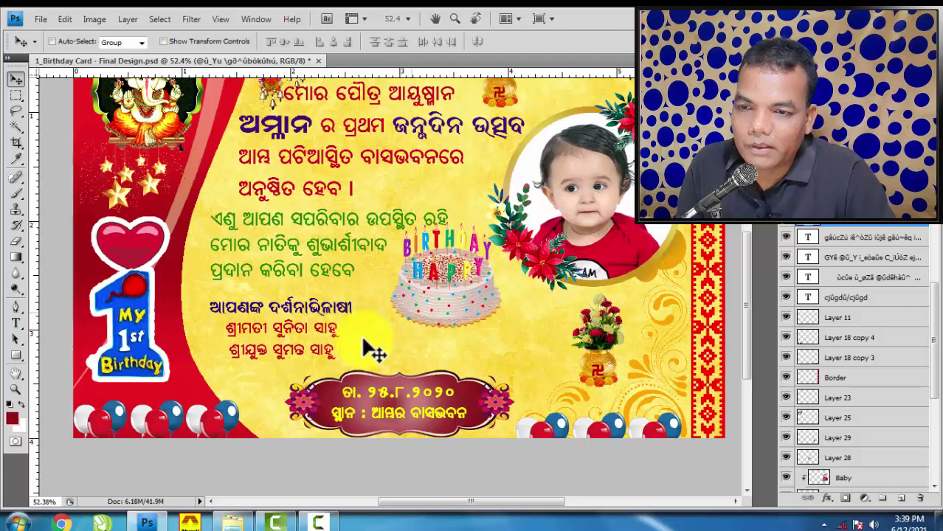
scroll(373, 298, up, 1)
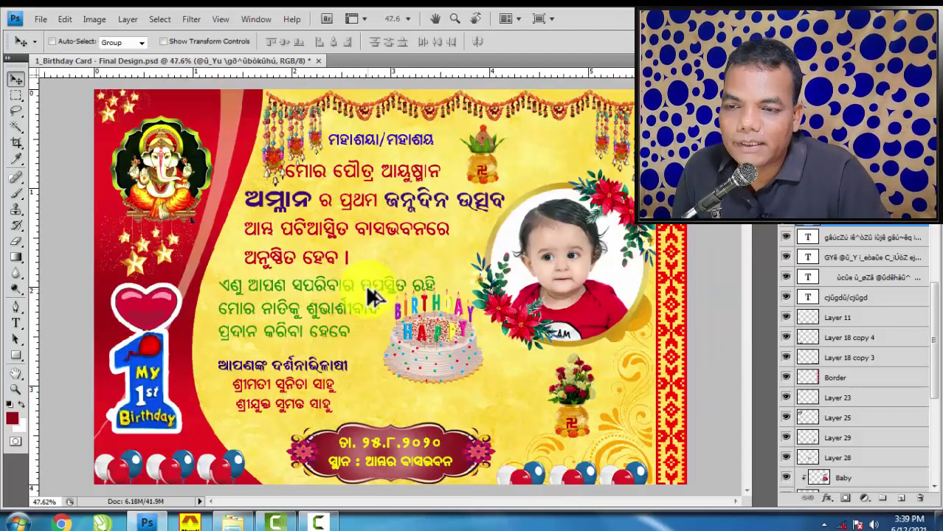
scroll(370, 297, down, 2)
drag(440, 334, 441, 382)
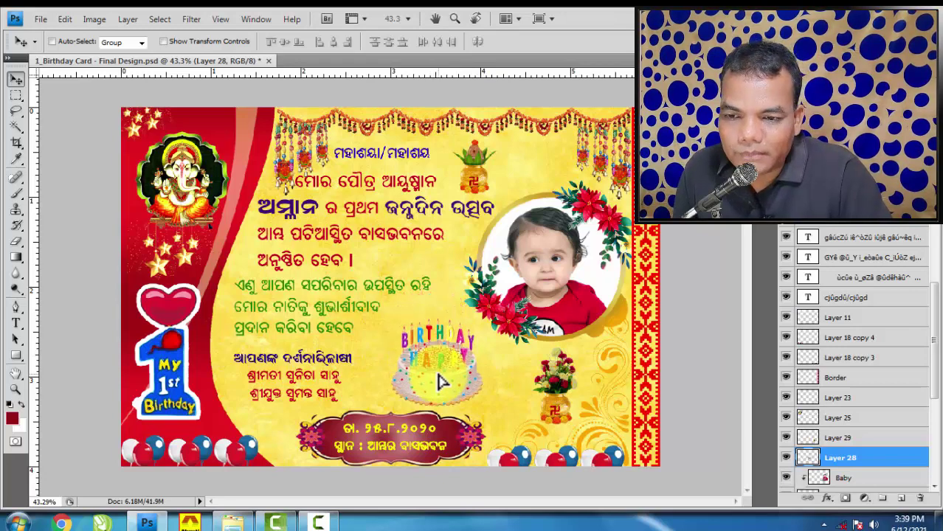
- Enlarge the birthday cake graphic and nudge it three steps to the left
key(ctrl+t)
drag(392, 318, 382, 309)
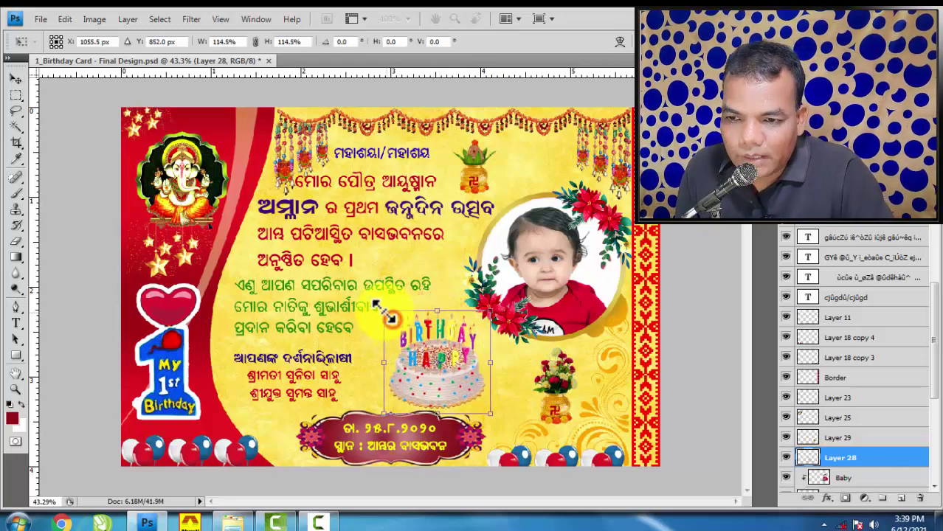
key(Return)
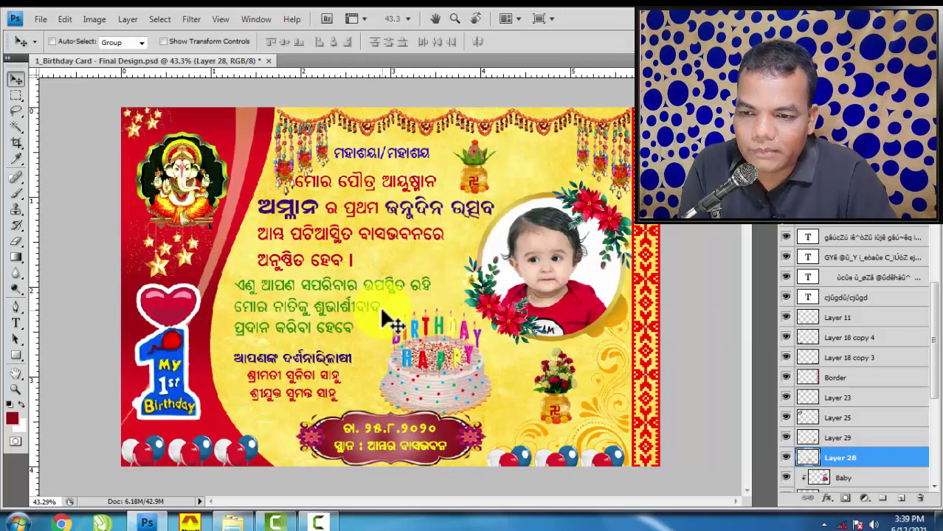
click(575, 345)
key(Left)
key(Left)
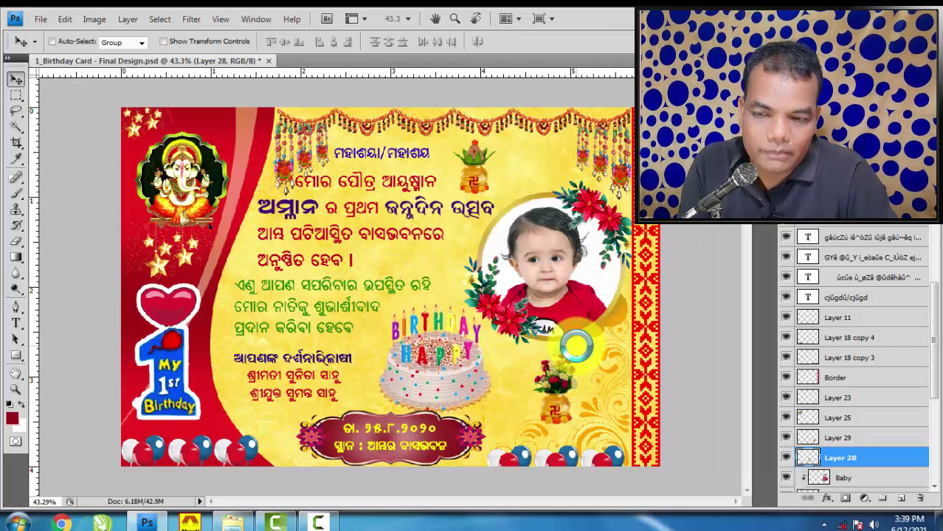
key(Left)
key(Left)
key(Left)
key(Left)
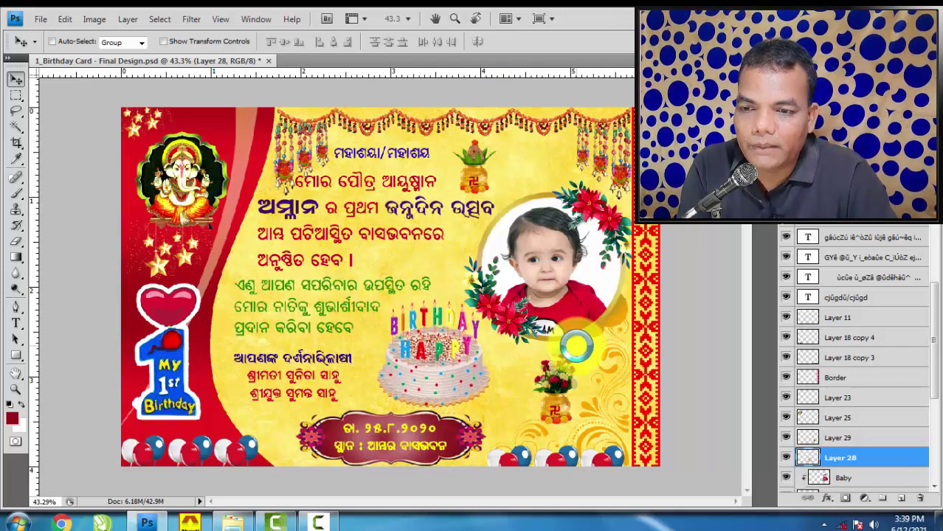
key(Left)
key(Left)
key(Left)
key(Left)
key(Left)
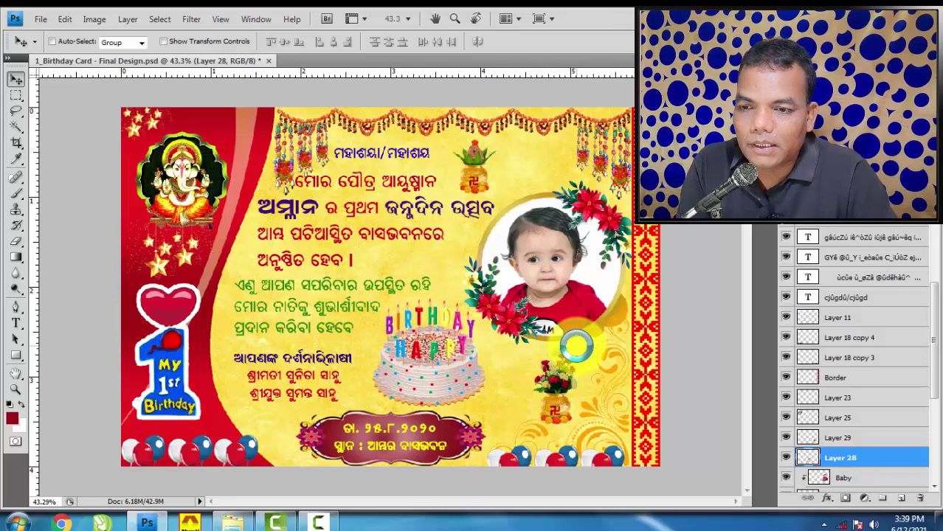
- Select the main greeting text layer and nudge it two steps to the right
right_click(424, 188)
click(435, 185)
key(Right)
key(Right)
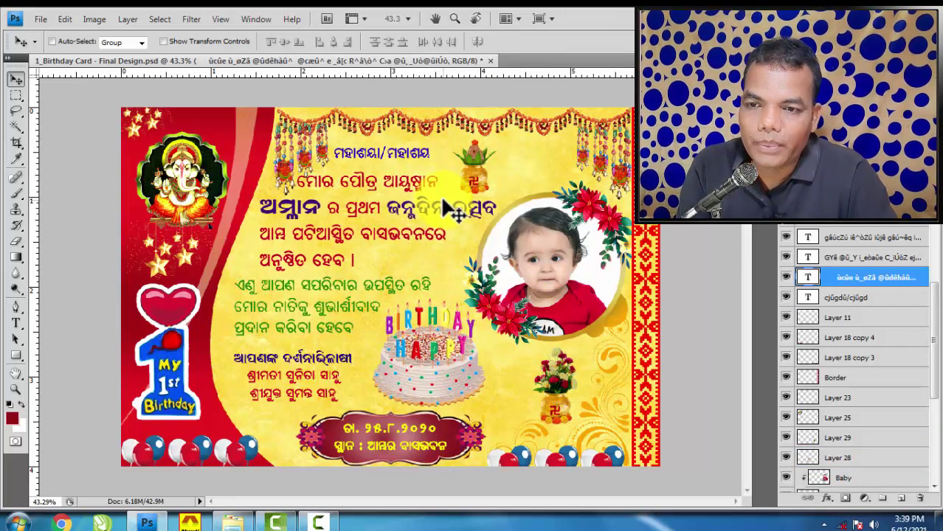
key(Right)
key(Right)
key(Right)
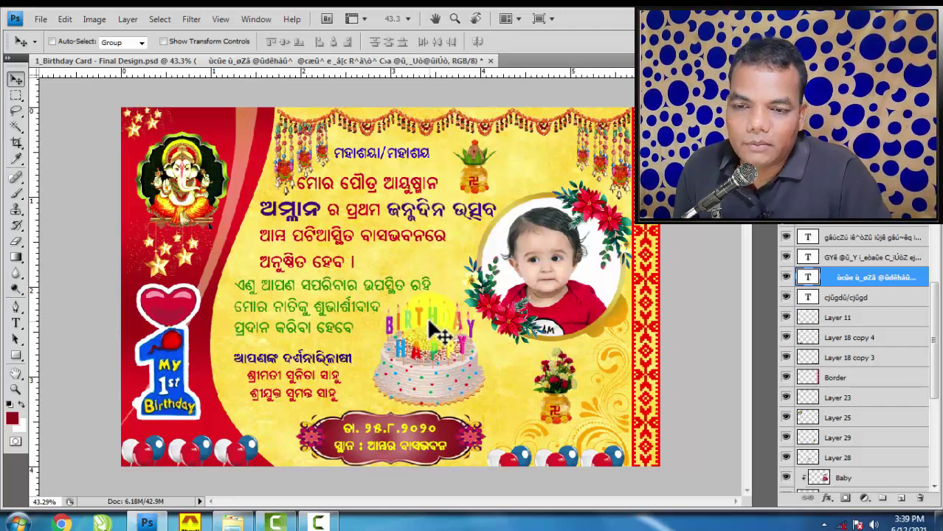
scroll(429, 322, down, 1)
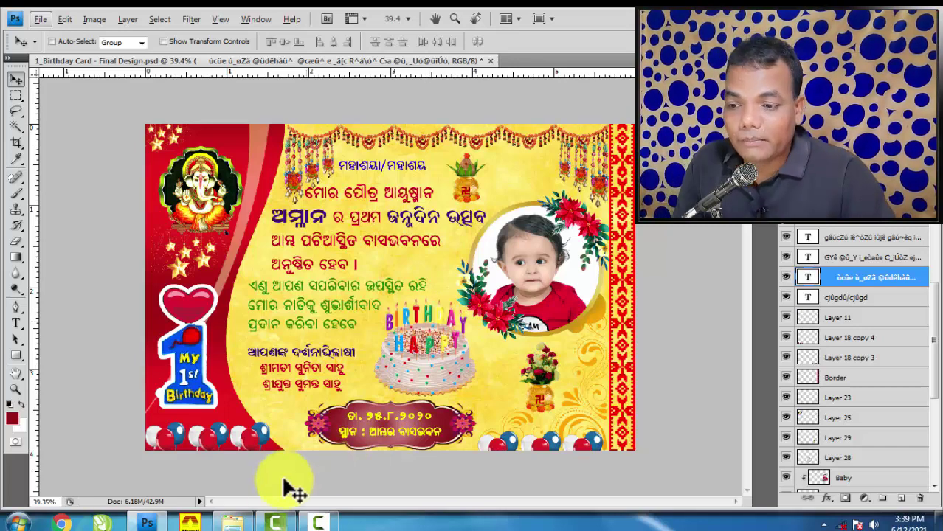
- Drag the fat border JPEG from the assets subfolder into Photoshop, dismiss the warning, and hide Explorer
click(234, 521)
click(352, 323)
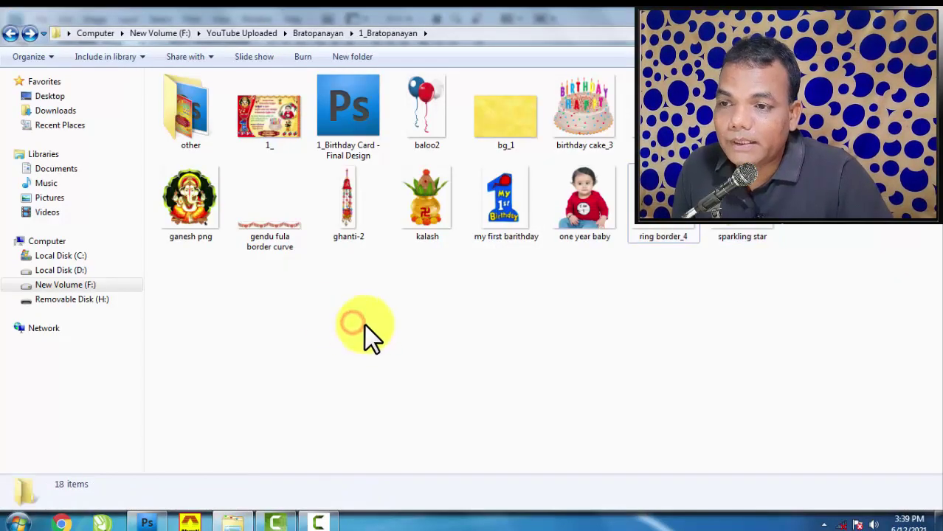
double_click(191, 124)
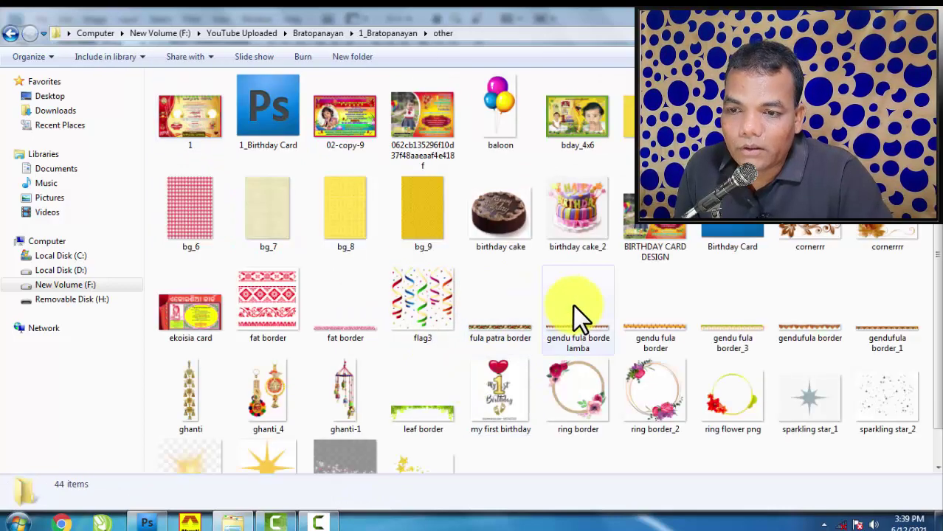
scroll(573, 306, down, 1)
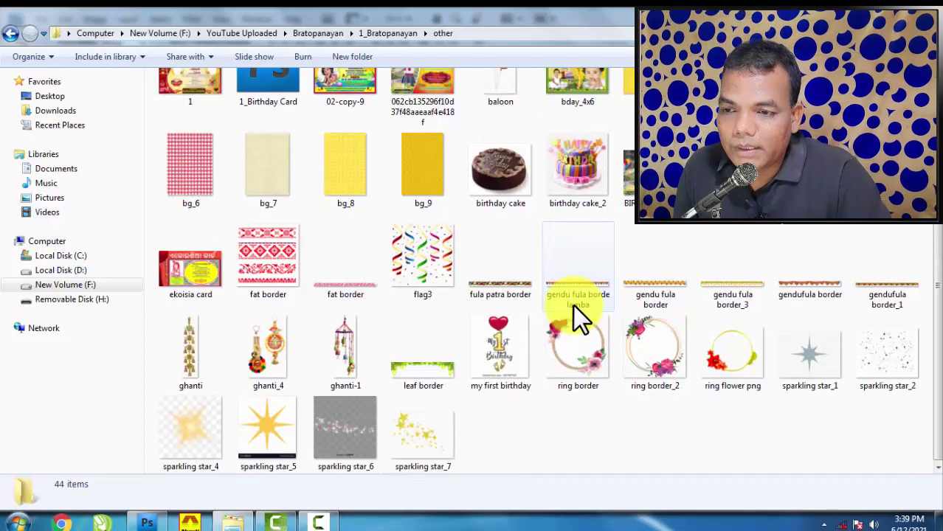
click(269, 251)
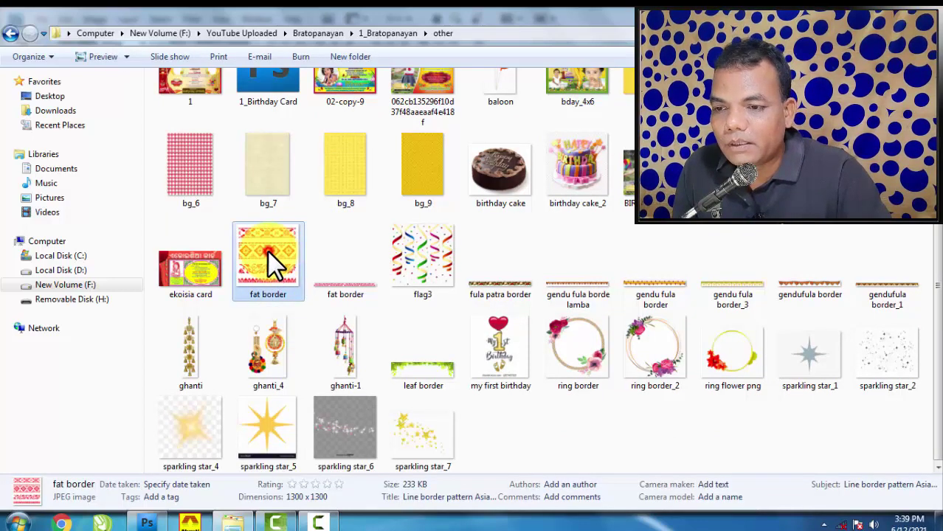
drag(268, 251, 152, 509)
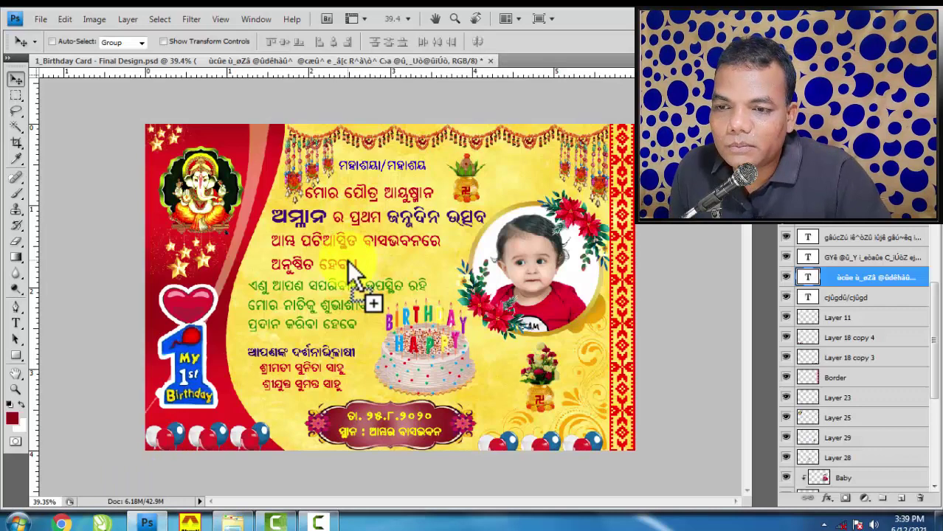
drag(147, 496, 339, 276)
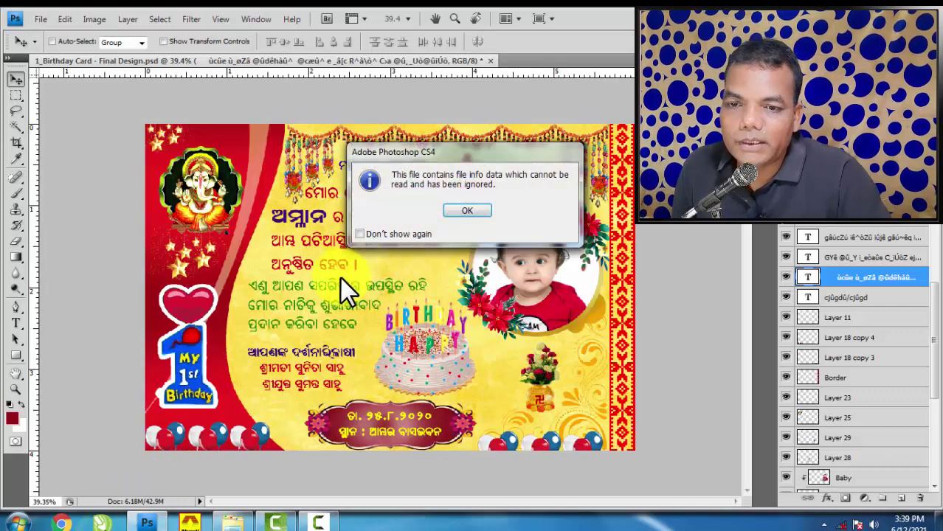
click(451, 210)
click(240, 523)
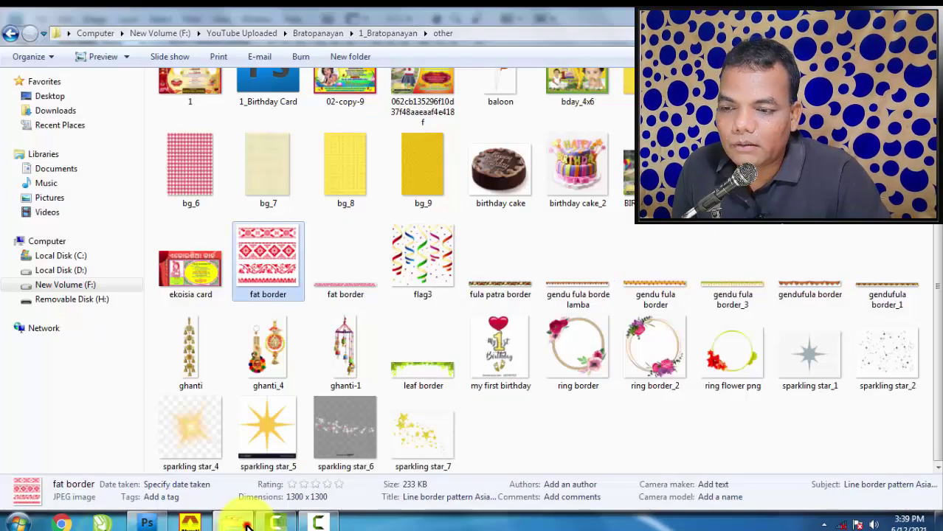
click(247, 522)
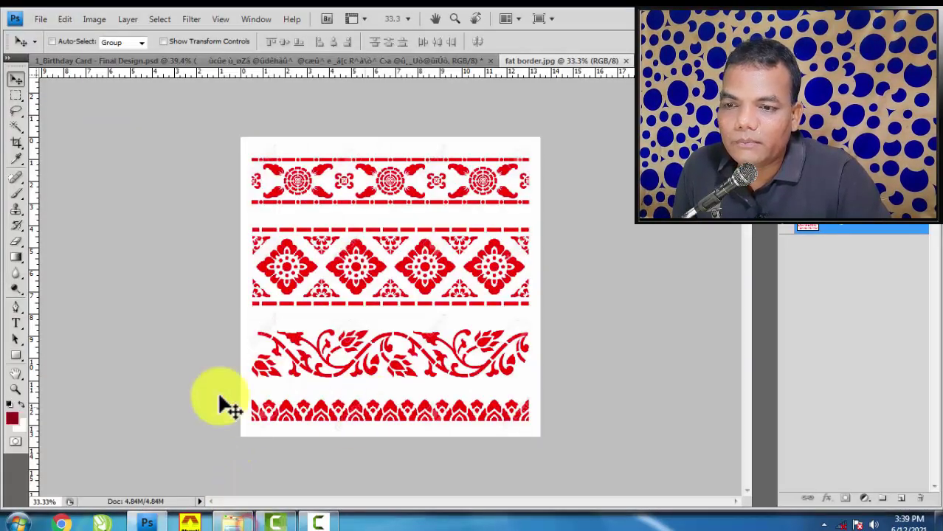
- Switch to the birthday card document and scroll through the design
click(413, 59)
scroll(704, 264, up, 2)
scroll(690, 273, up, 3)
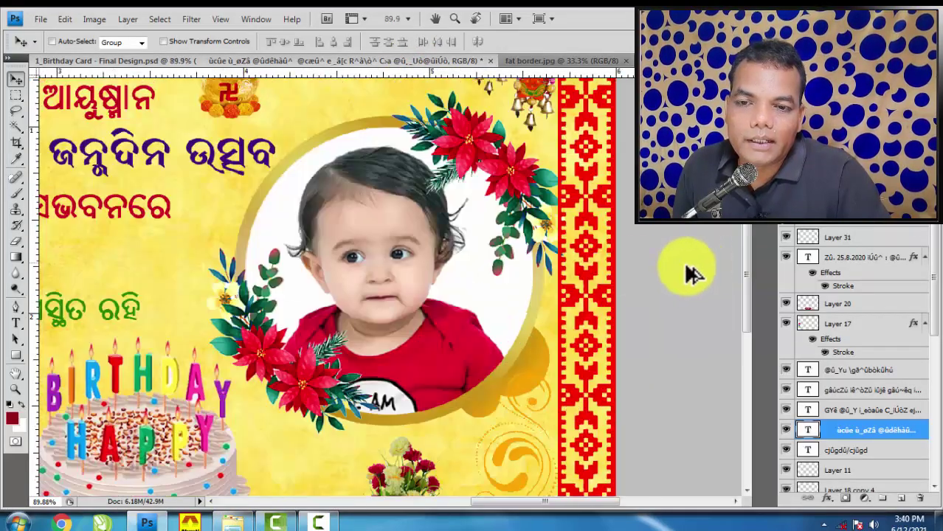
scroll(690, 273, up, 2)
scroll(666, 263, up, 3)
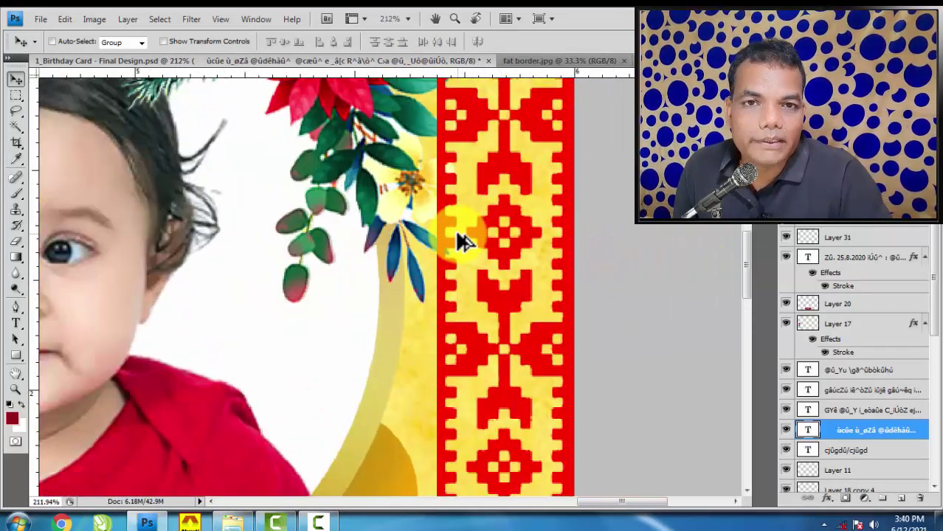
scroll(461, 238, down, 2)
scroll(459, 237, down, 2)
scroll(458, 238, down, 2)
scroll(461, 206, down, 1)
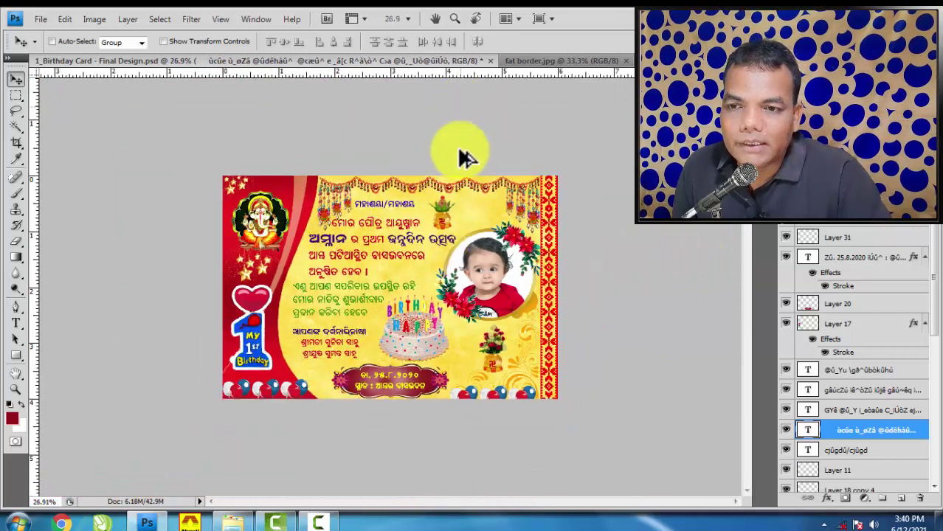
scroll(526, 256, up, 1)
scroll(625, 247, up, 1)
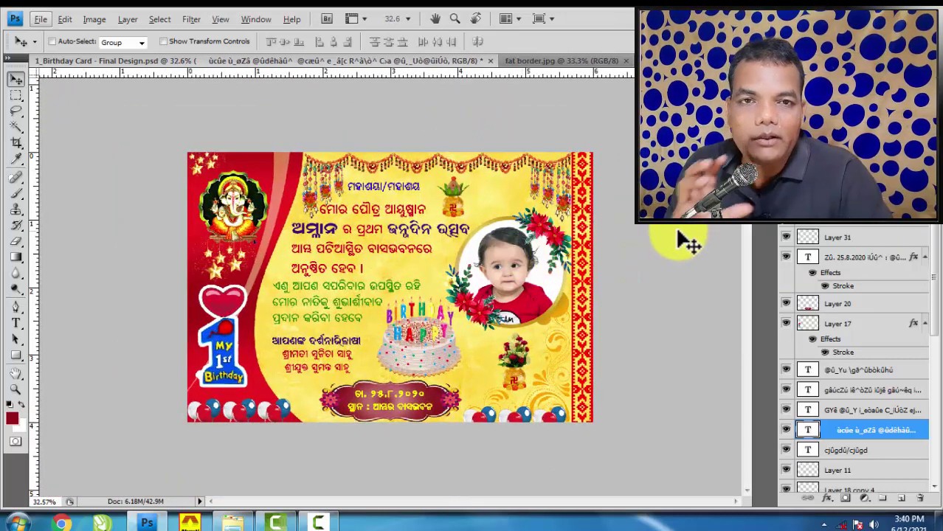
- In the fat border image, marquee-select the middle diamond-flower band
click(539, 61)
scroll(546, 268, up, 1)
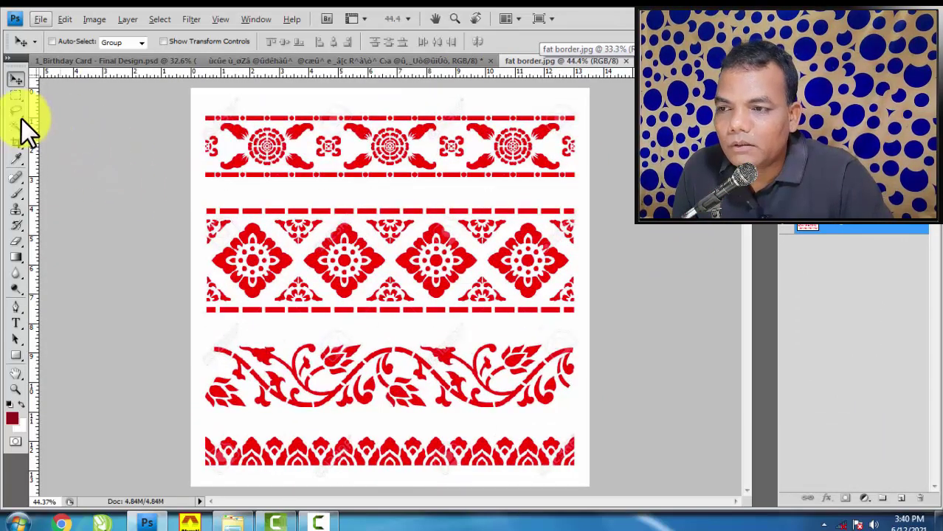
click(16, 94)
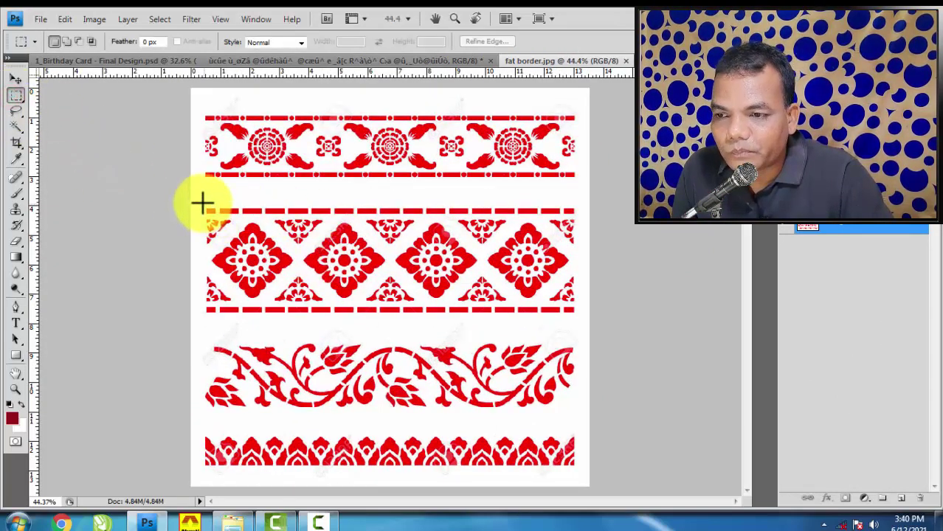
drag(202, 201, 584, 317)
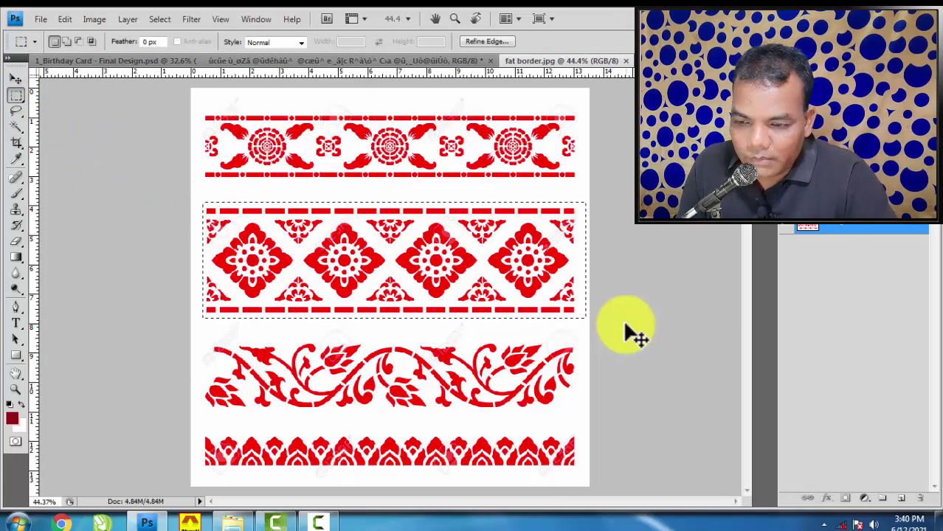
- Copy the band into a new 300-resolution document and place it on the canvas
key(ctrl+c)
key(ctrl+n)
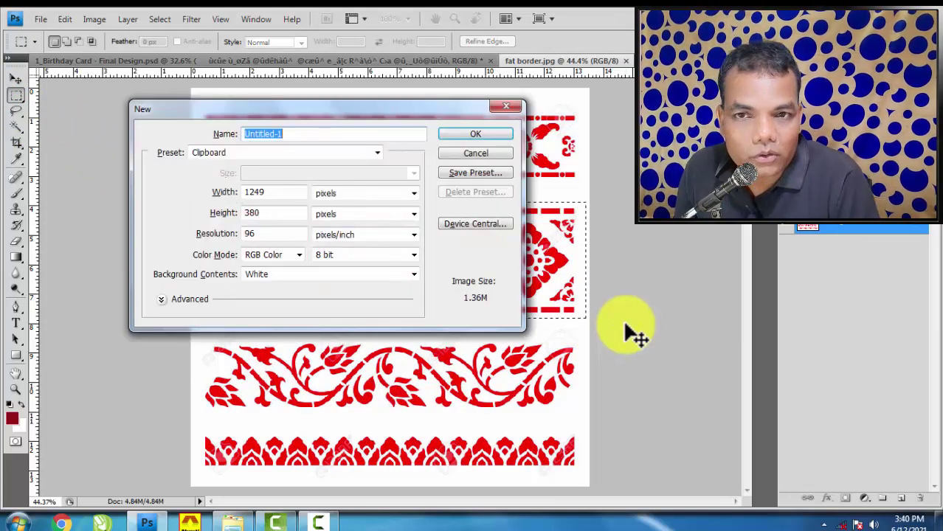
click(272, 232)
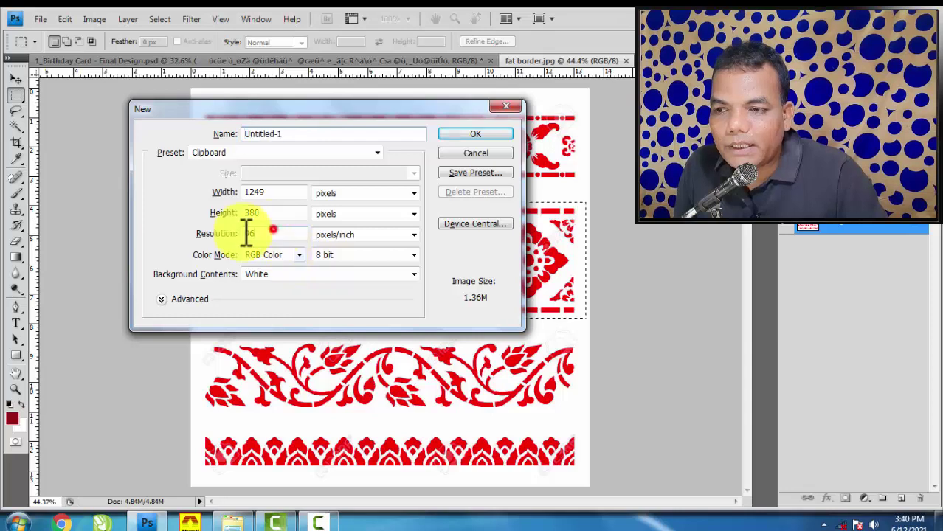
text(300)
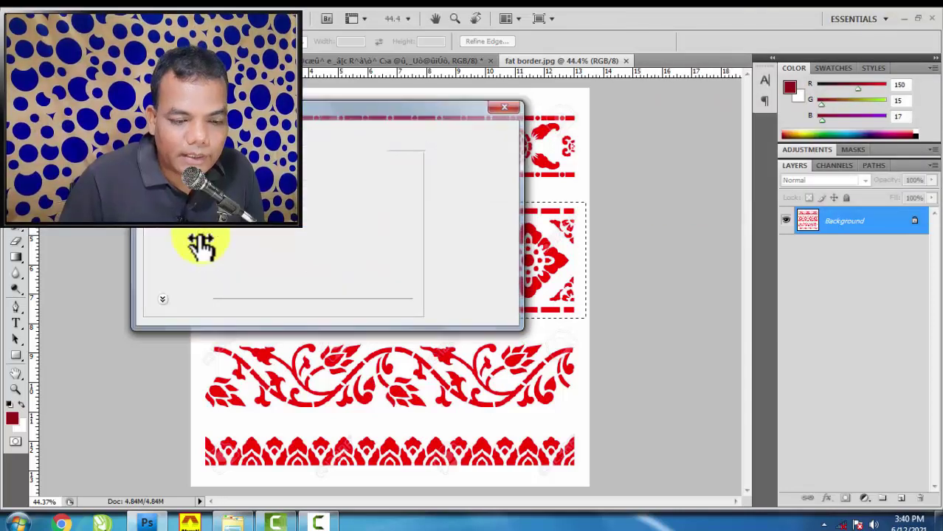
key(Return)
drag(200, 247, 190, 244)
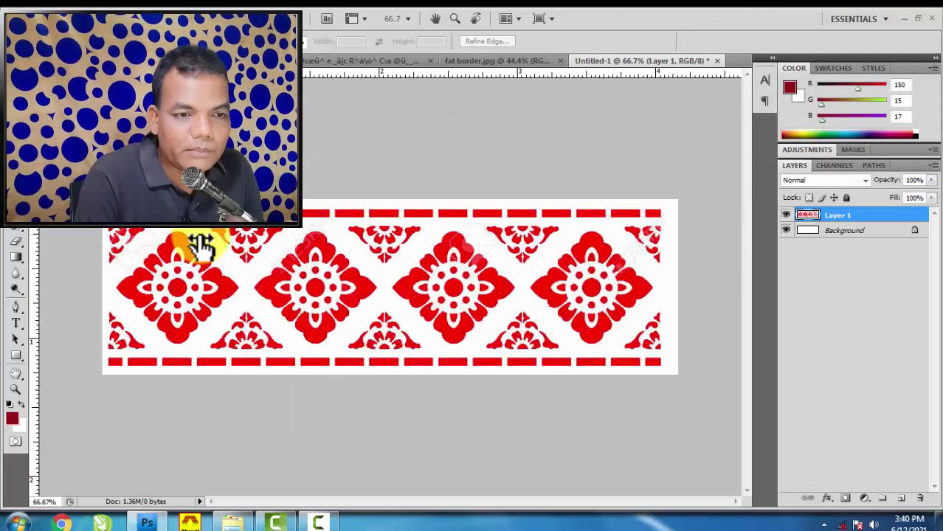
- Merge both layers and convert the locked Background into an unlocked Layer 0
shift+click(884, 231)
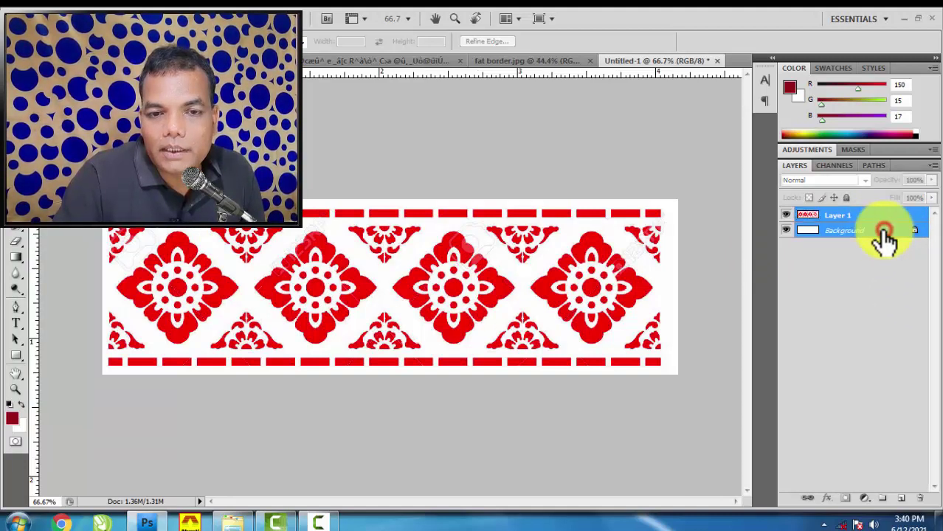
key(ctrl+e)
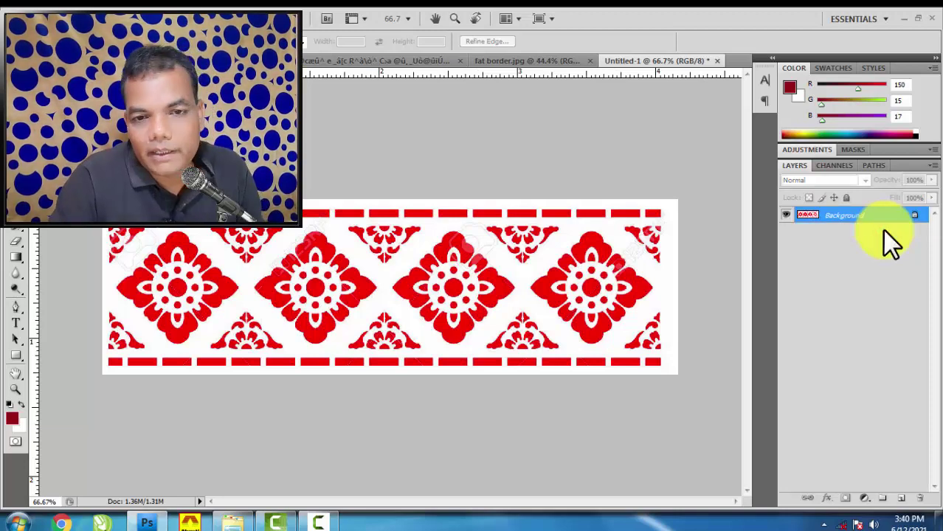
double_click(900, 226)
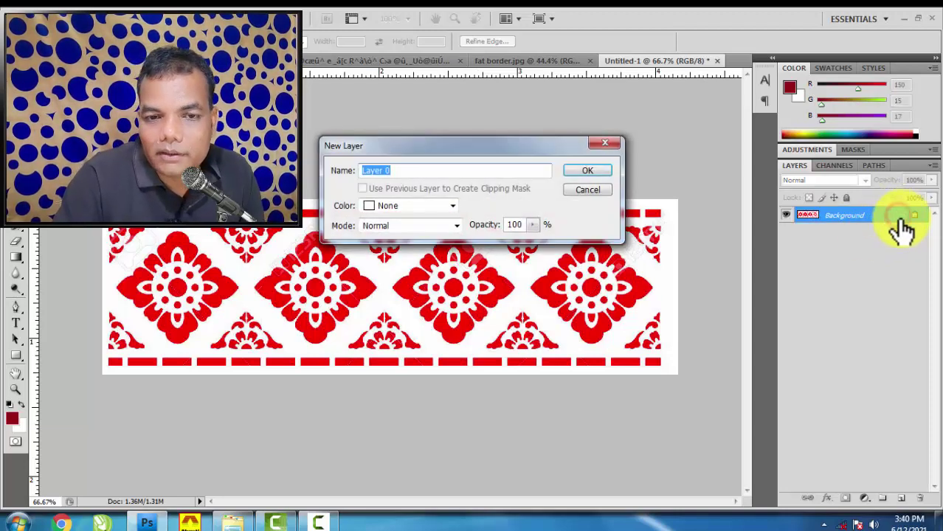
click(587, 170)
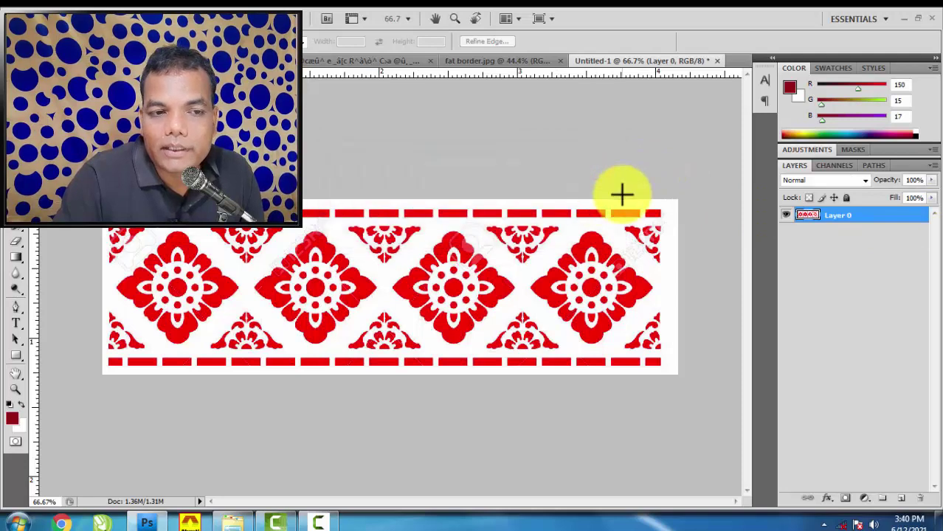
key(v)
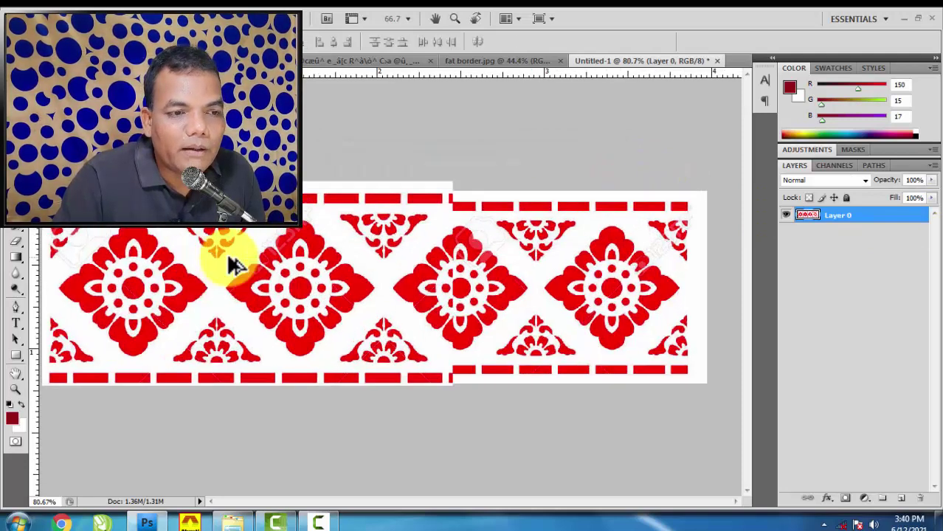
scroll(231, 261, up, 1)
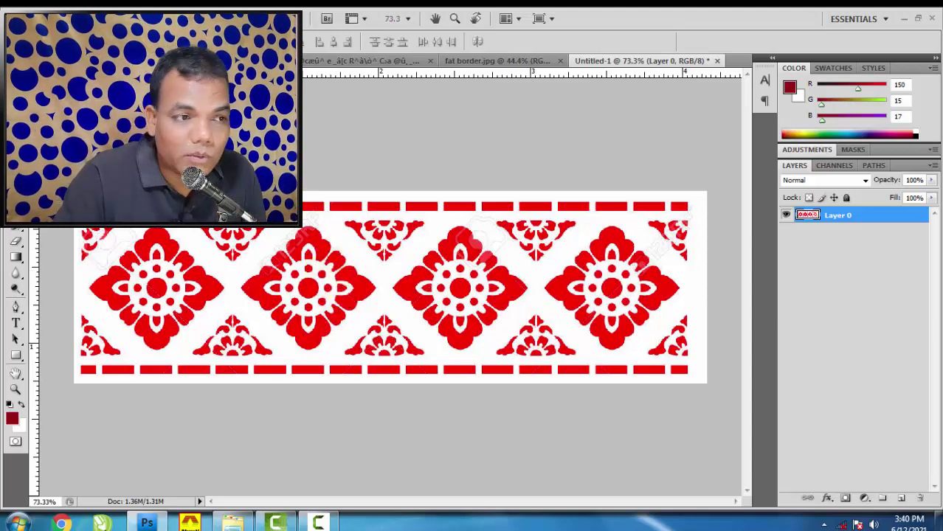
scroll(329, 230, up, 5)
scroll(327, 230, up, 2)
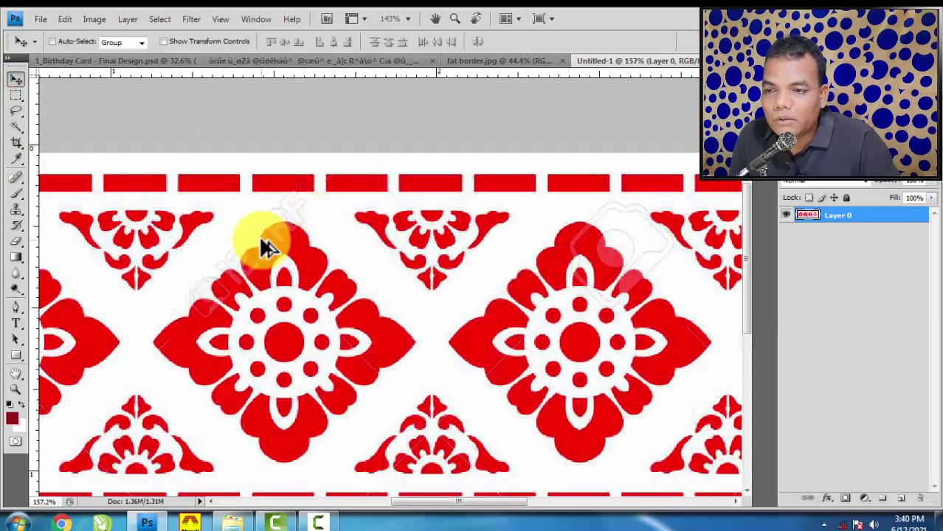
scroll(280, 233, up, 2)
- Apply Levels with input values of about 19, 0.61 and 218 to whiten the band's background
scroll(299, 218, up, 2)
key(ctrl+l)
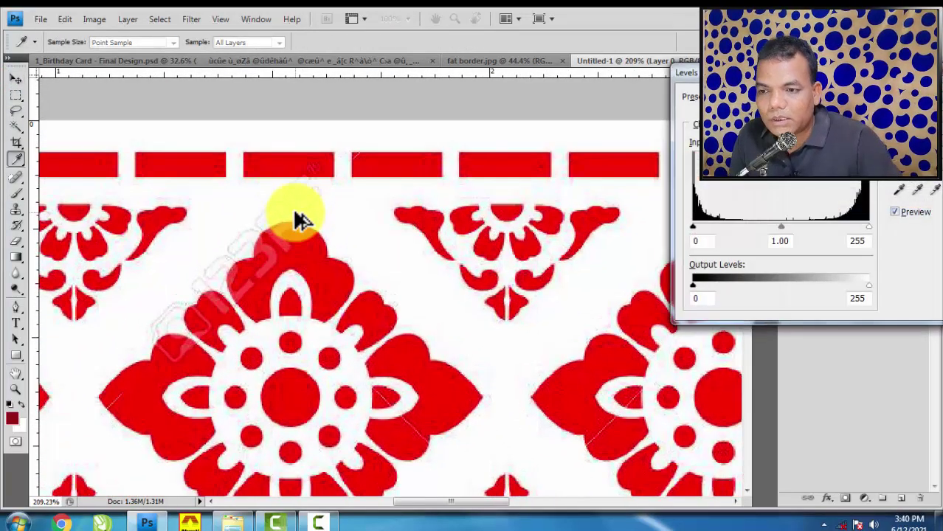
drag(869, 228, 844, 229)
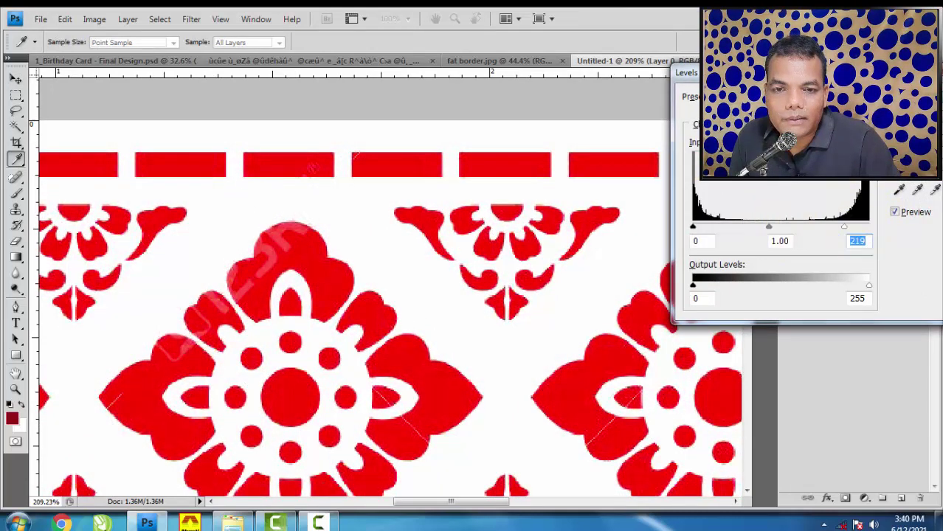
drag(686, 72, 530, 81)
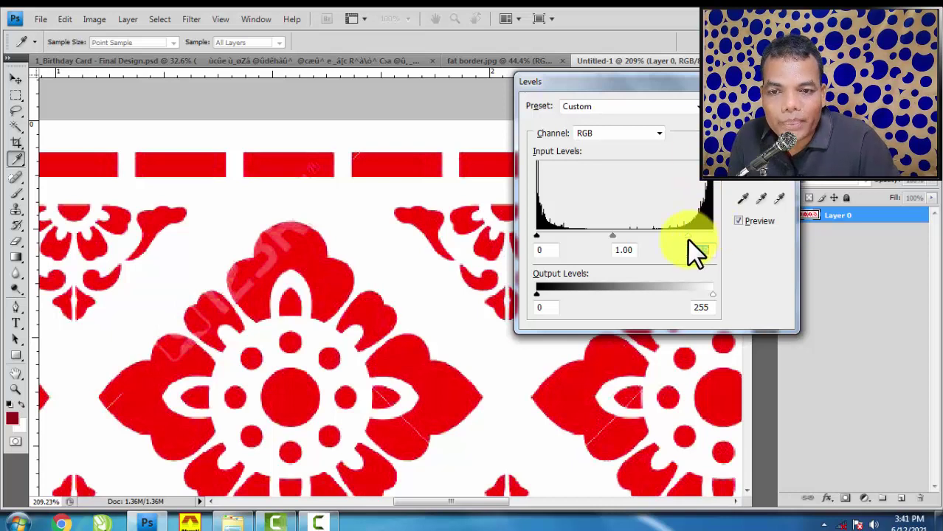
drag(704, 236, 686, 238)
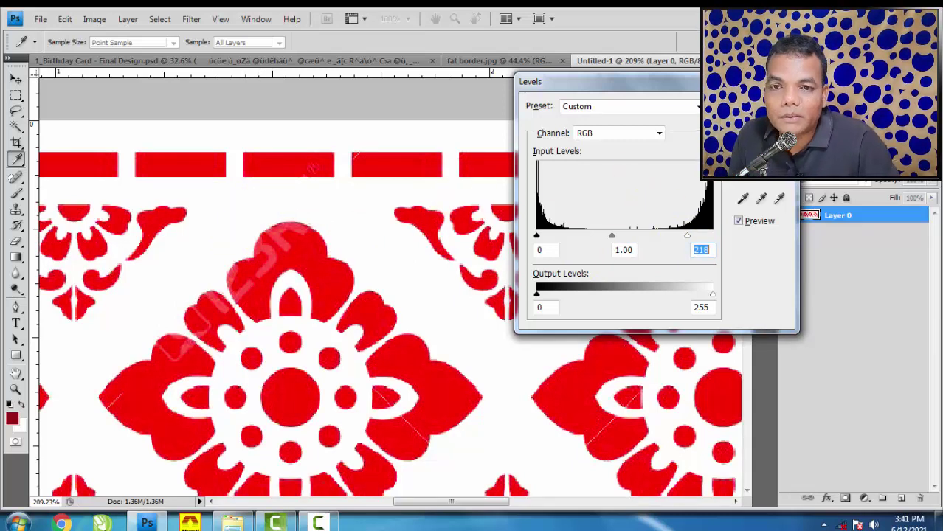
drag(611, 236, 631, 234)
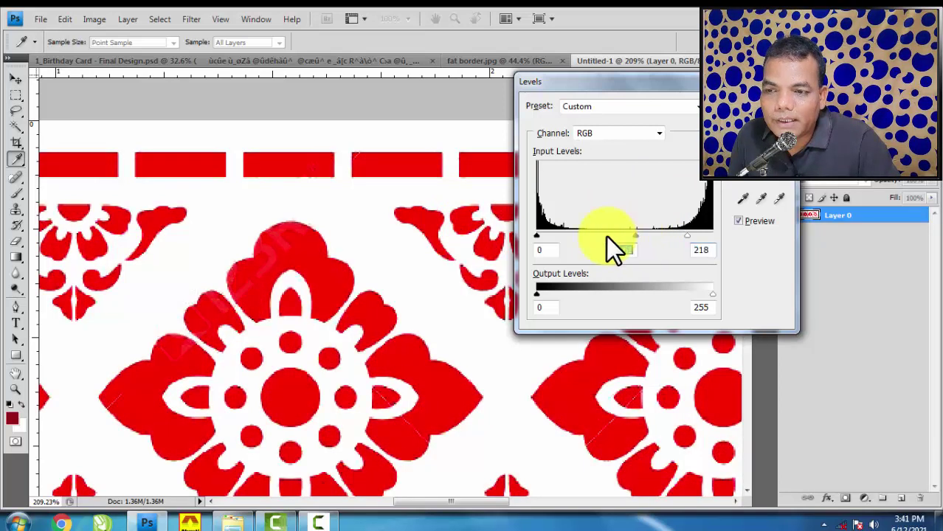
drag(536, 235, 548, 234)
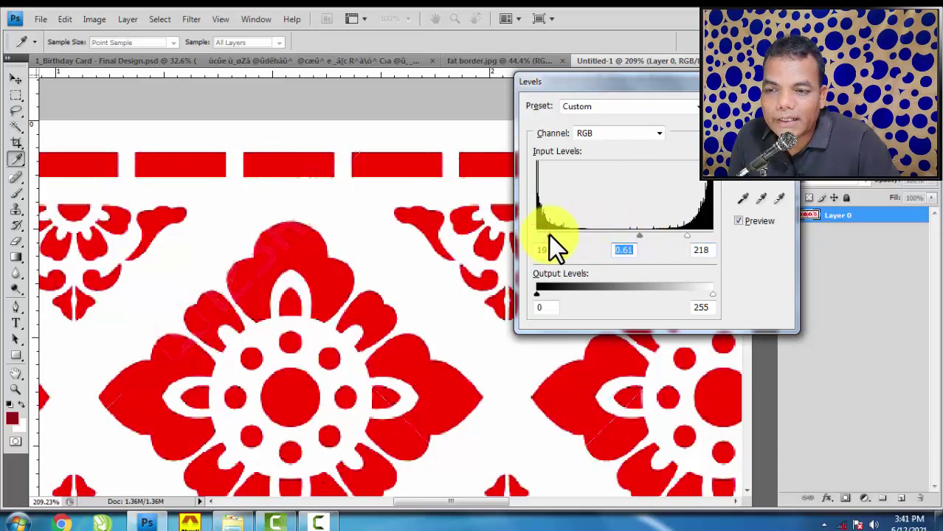
key(Return)
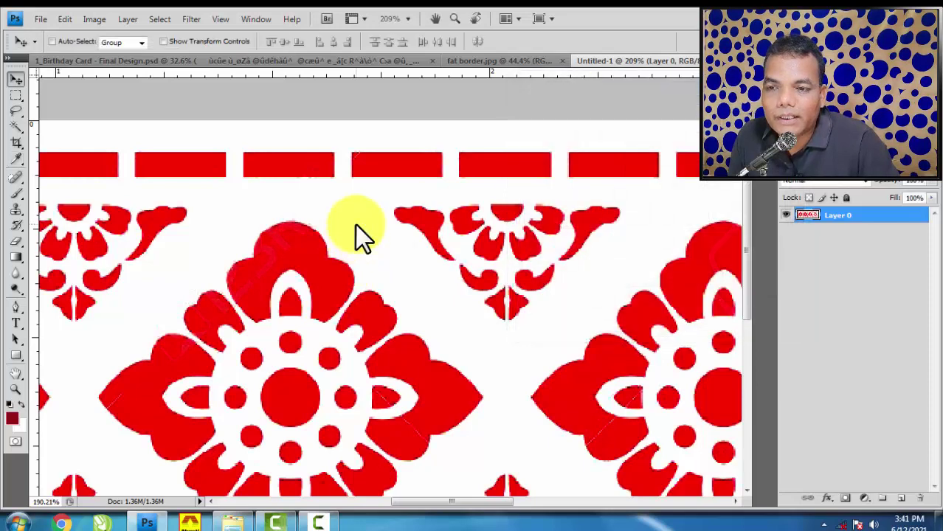
scroll(356, 225, down, 3)
scroll(328, 246, up, 2)
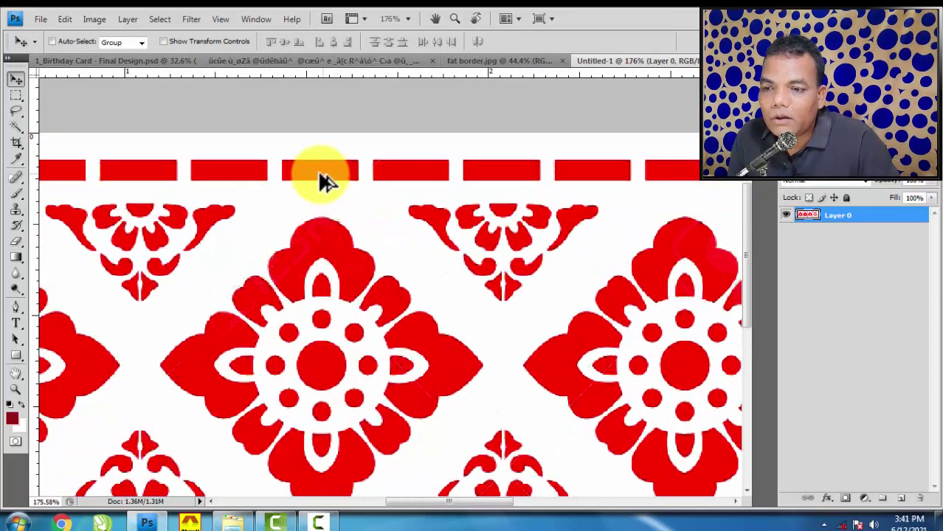
- Select the white background with Color Range by sampling it, then delete it
click(160, 19)
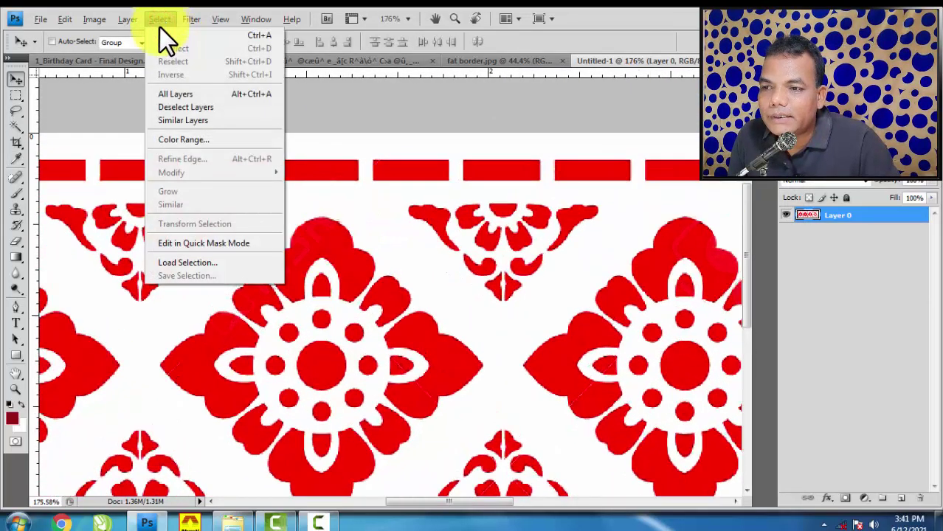
click(196, 138)
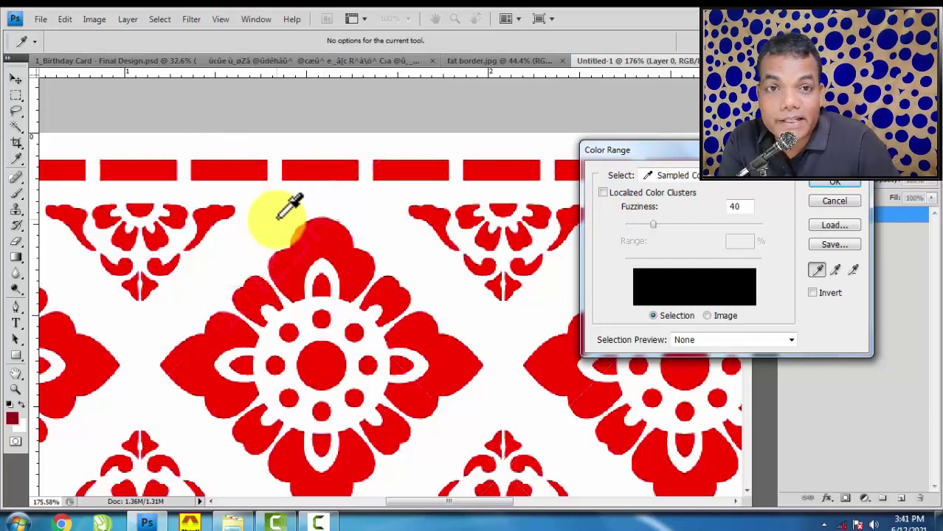
click(369, 201)
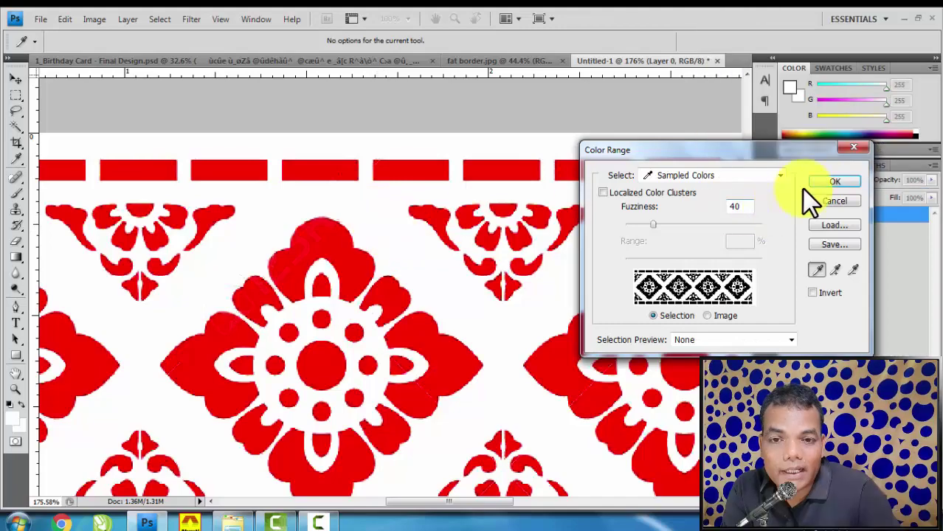
click(818, 181)
key(Delete)
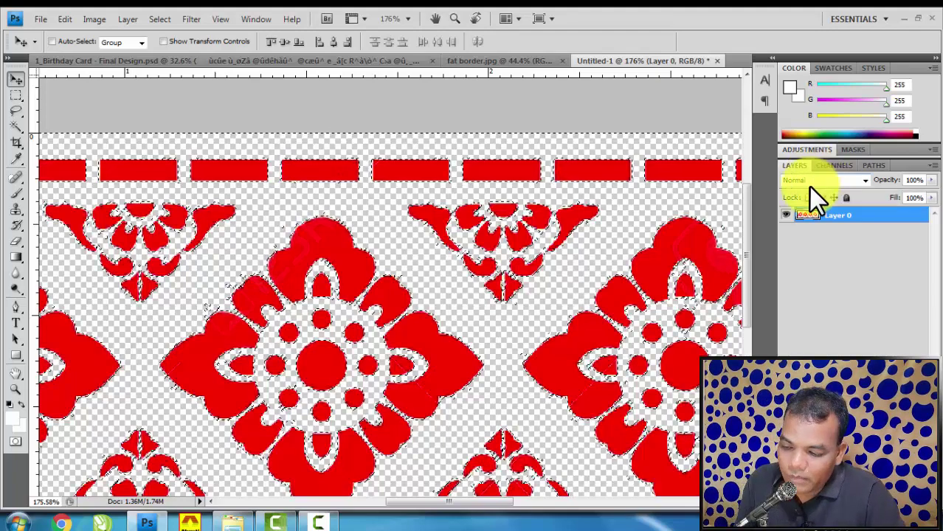
- Shrink the border pattern, place a duplicate beside it, and merge the two layers
scroll(336, 196, down, 3)
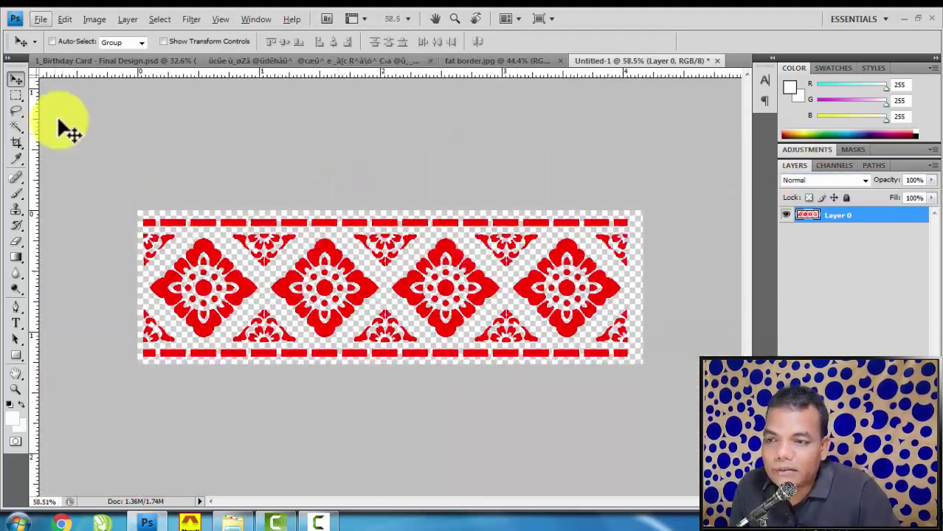
click(17, 80)
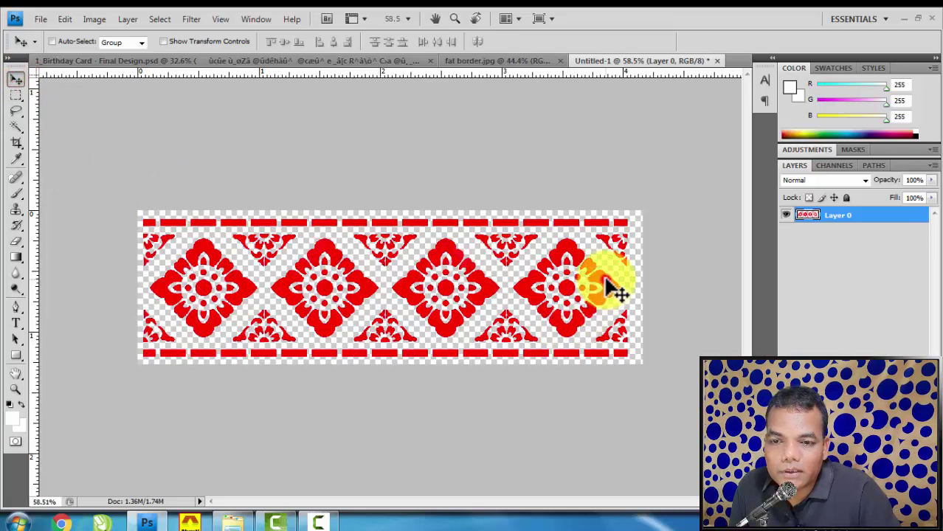
key(ctrl+t)
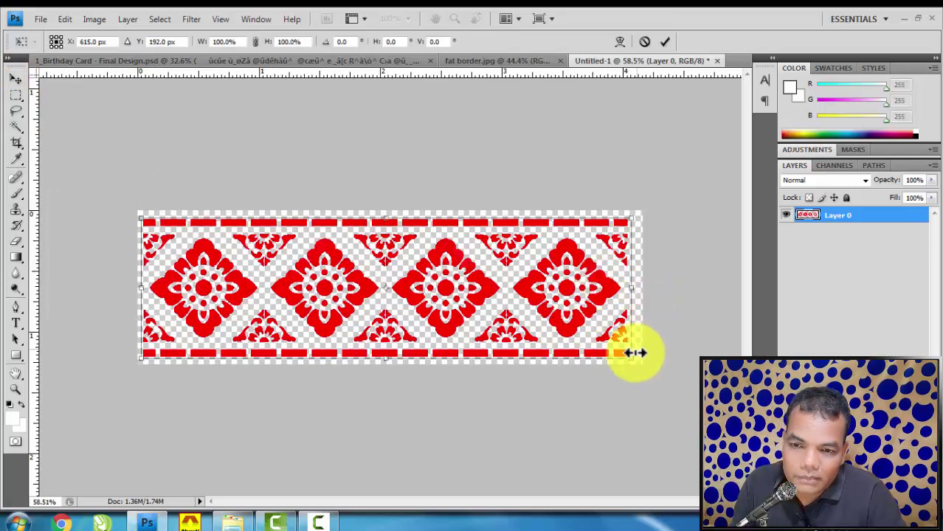
drag(627, 358, 373, 283)
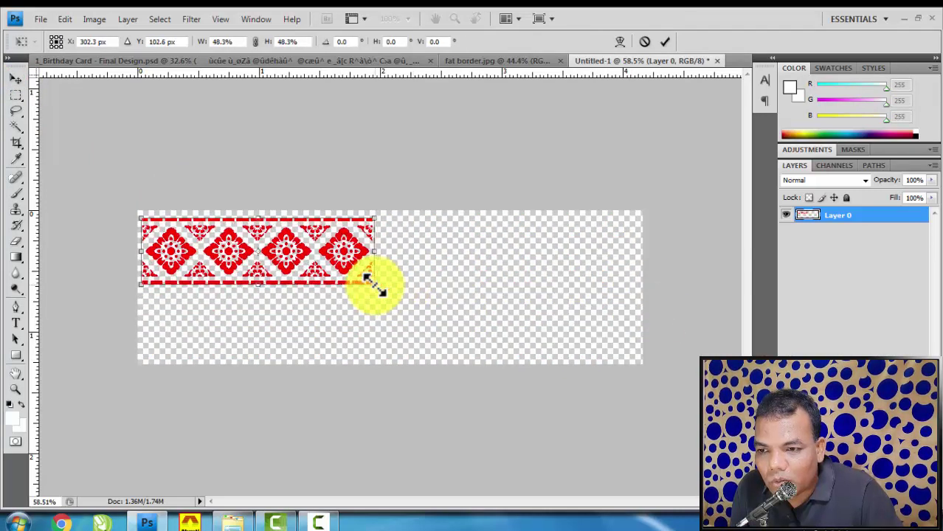
key(Return)
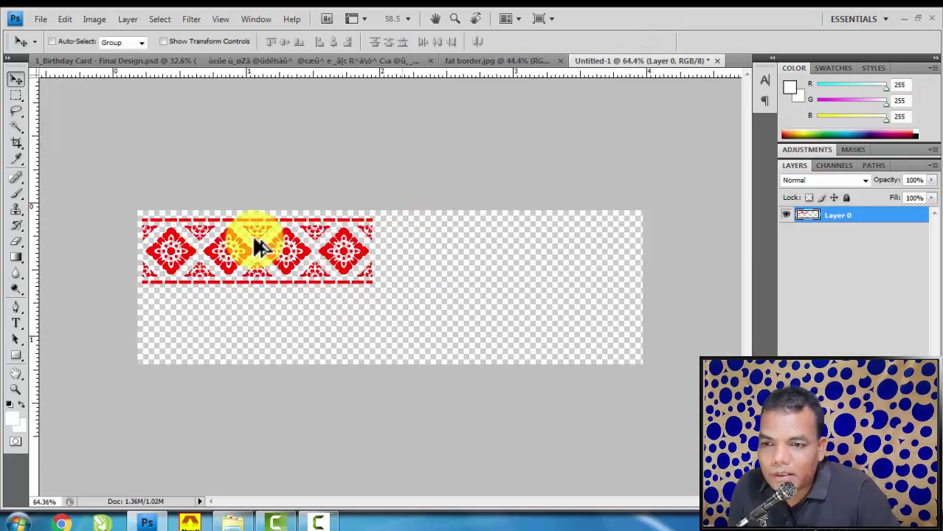
key(ctrl+0)
mouse_move(180, 247)
mouse_down()
mouse_move(478, 236)
mouse_move(469, 233)
mouse_up()
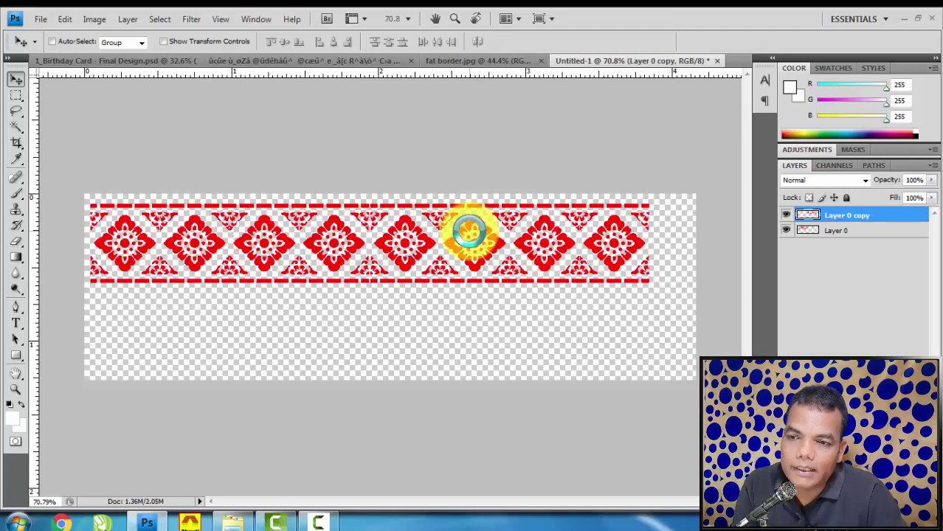
shift+click(880, 233)
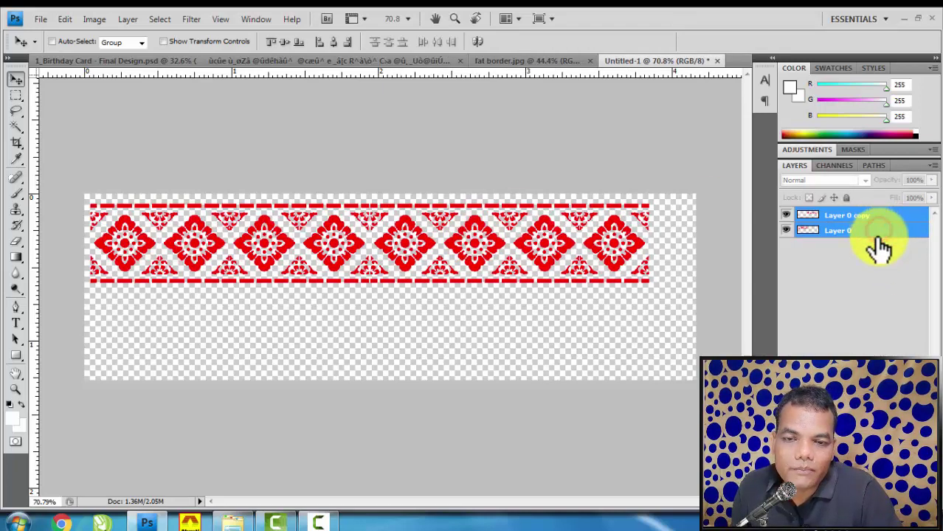
key(ctrl+e)
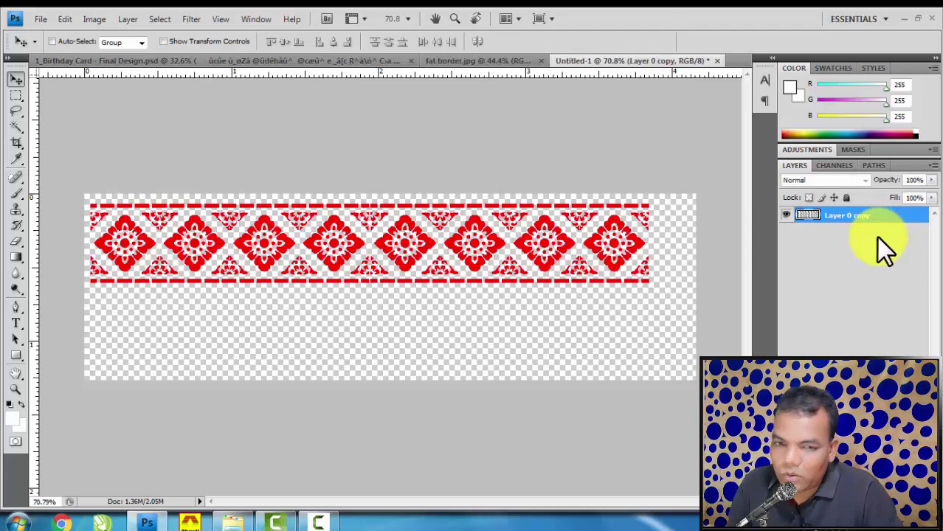
- Halve the merged border, add another copy to its right, merge, and move it to the top-left edge
key(ctrl+t)
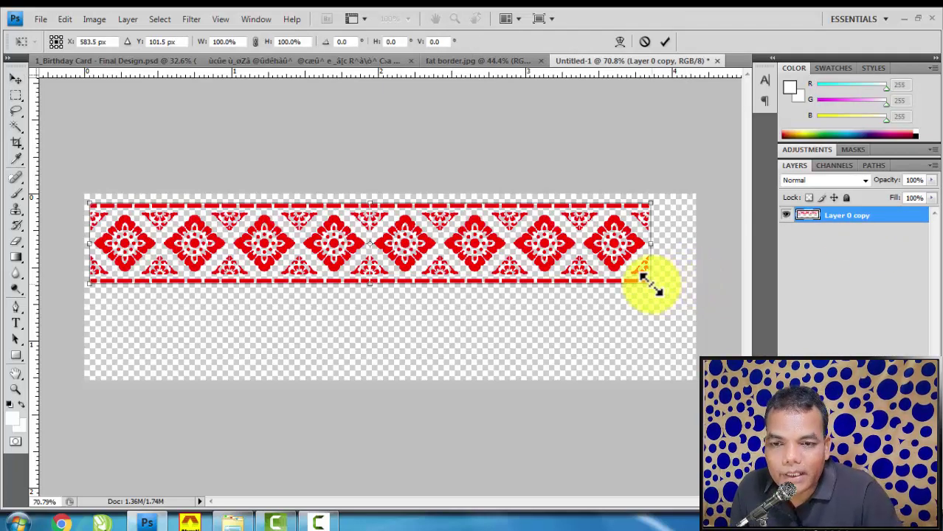
drag(650, 283, 398, 244)
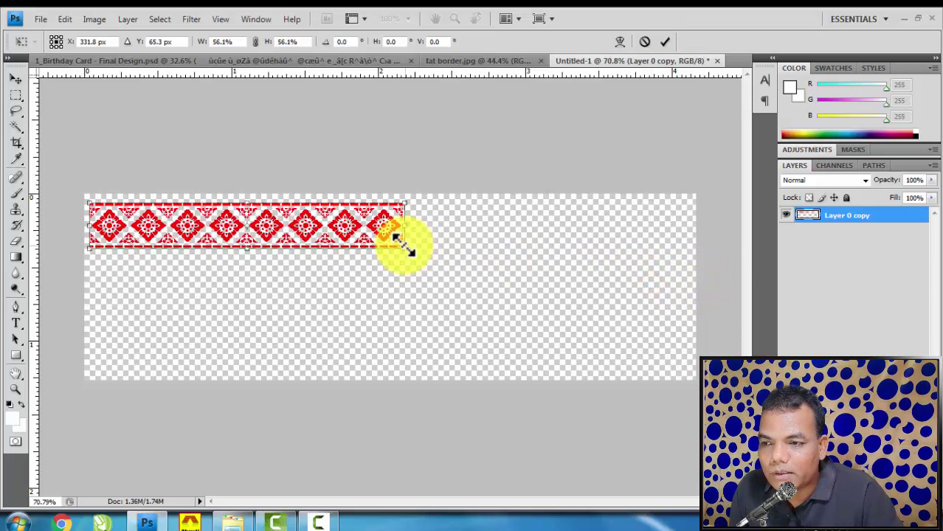
key(v)
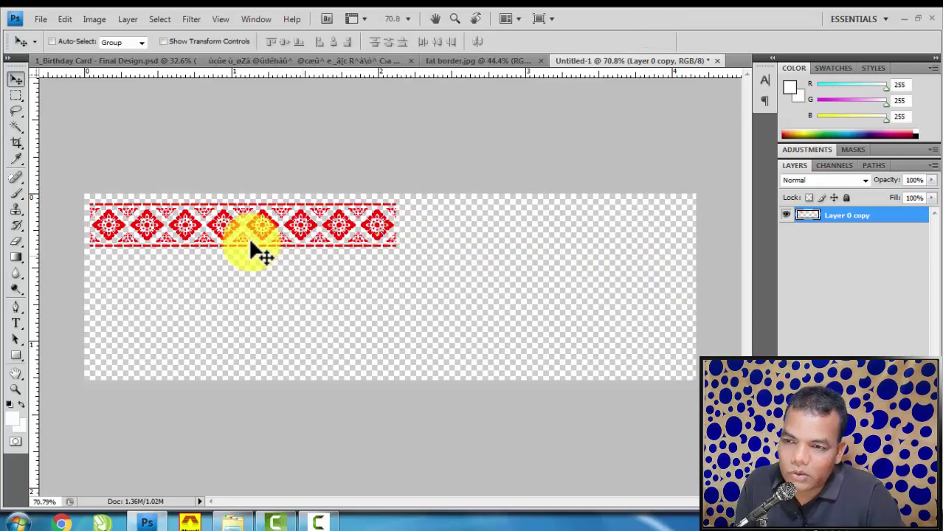
mouse_move(190, 227)
mouse_down()
mouse_move(501, 232)
mouse_move(494, 235)
mouse_up()
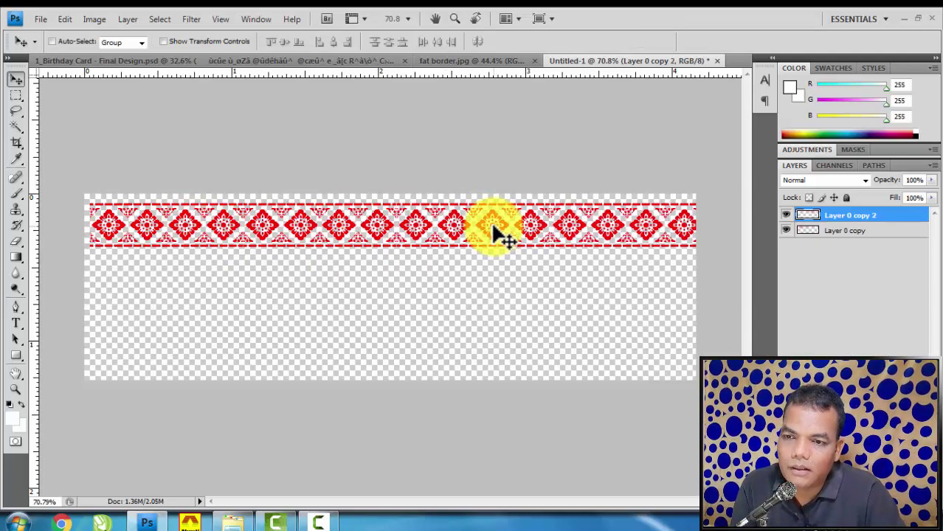
shift+click(886, 232)
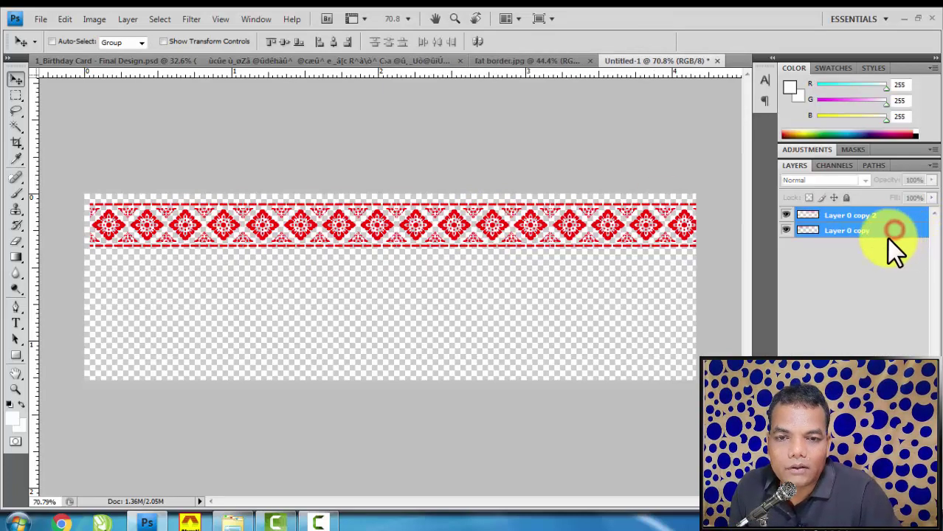
key(ctrl+e)
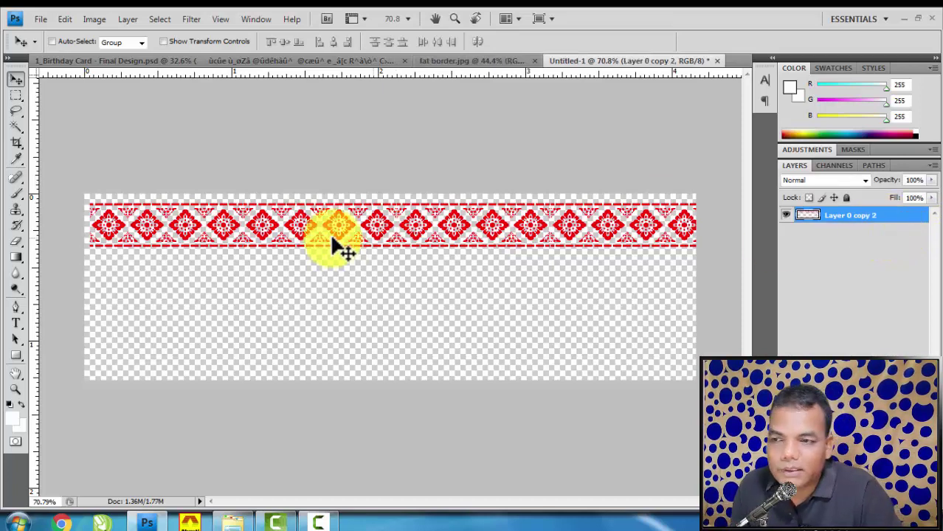
mouse_move(332, 238)
mouse_down()
mouse_move(326, 222)
mouse_move(146, 214)
mouse_up()
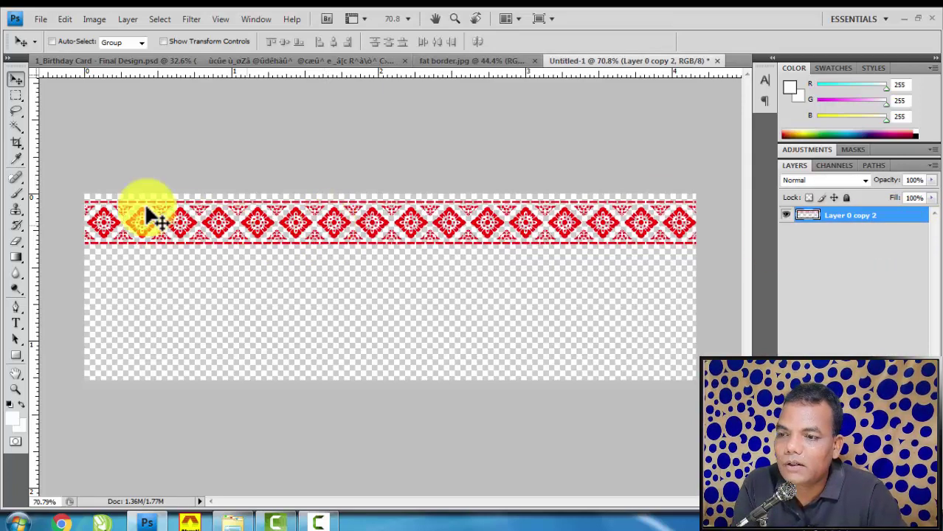
- Crop the canvas tightly to the long border strip
click(16, 143)
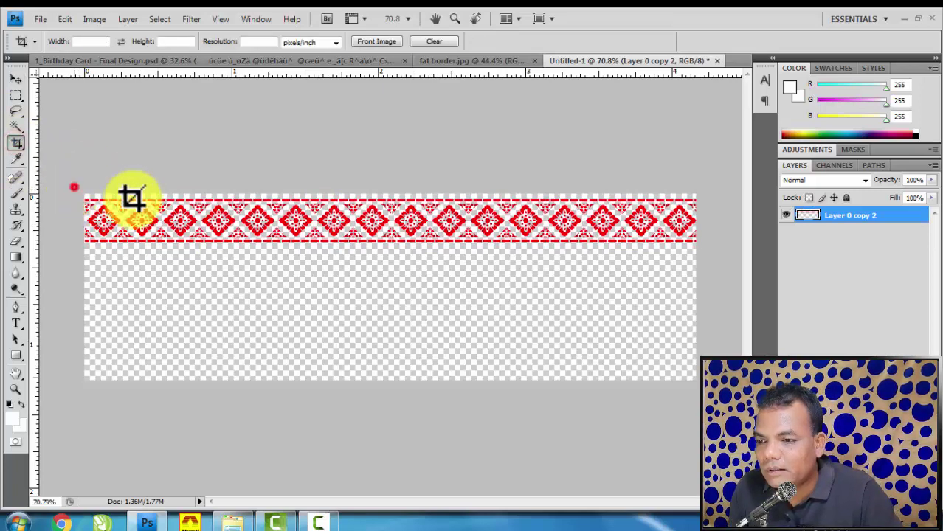
drag(73, 186, 699, 247)
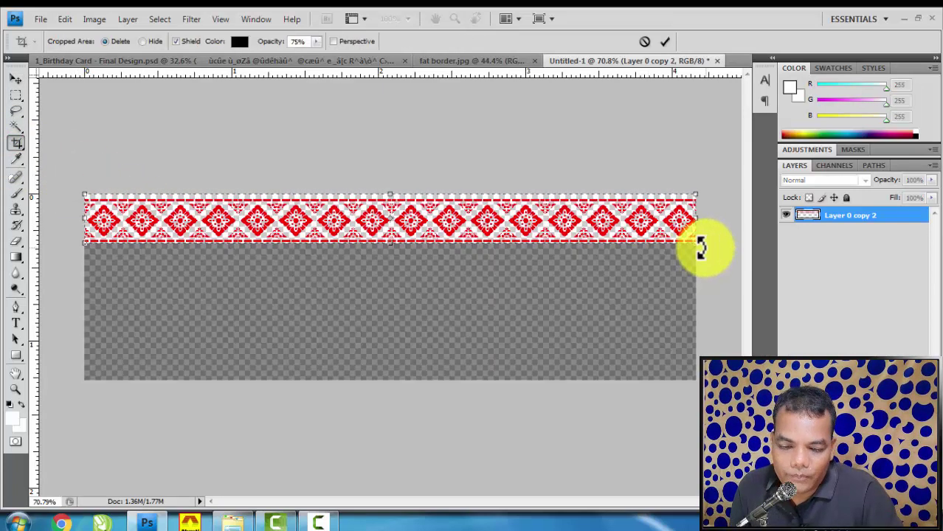
key(Return)
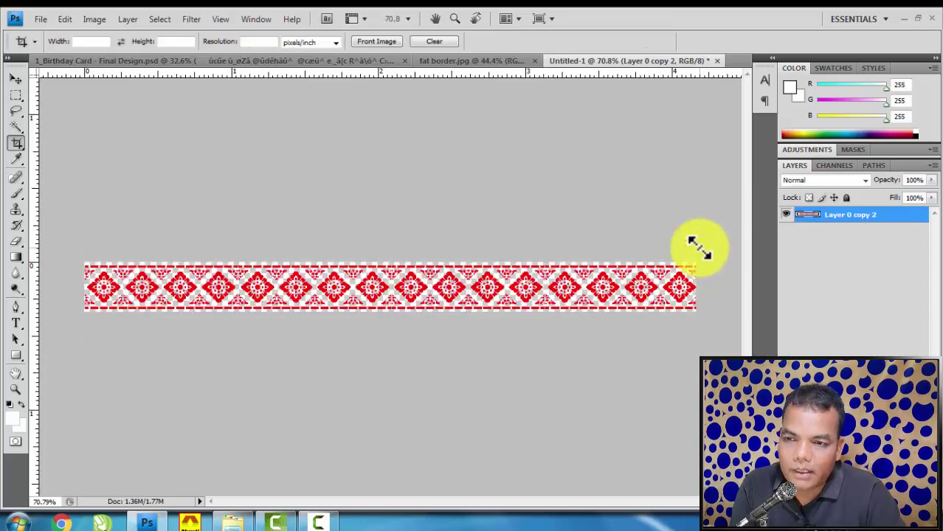
click(17, 78)
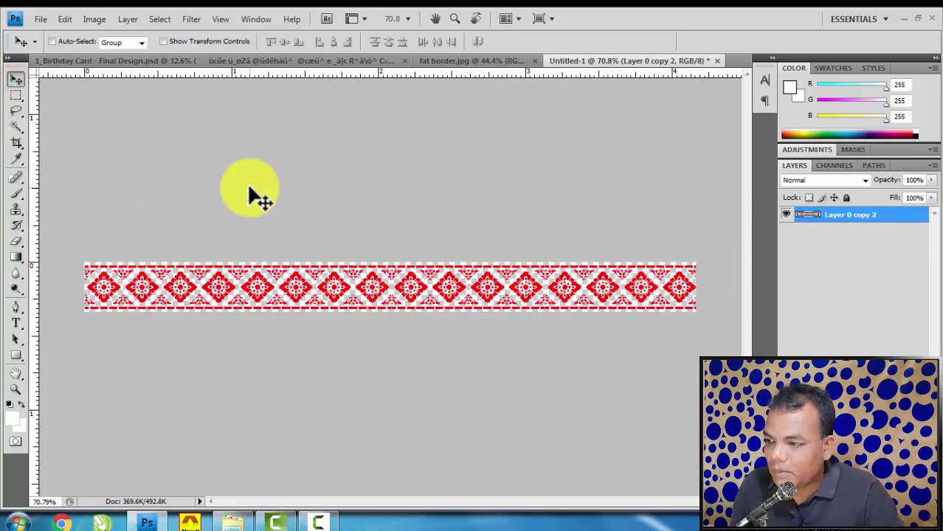
key(ctrl+s)
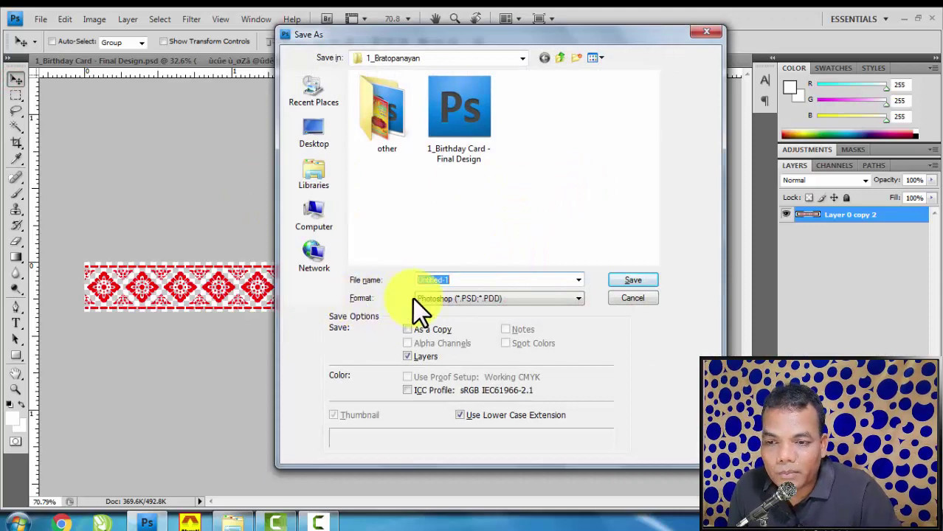
click(538, 298)
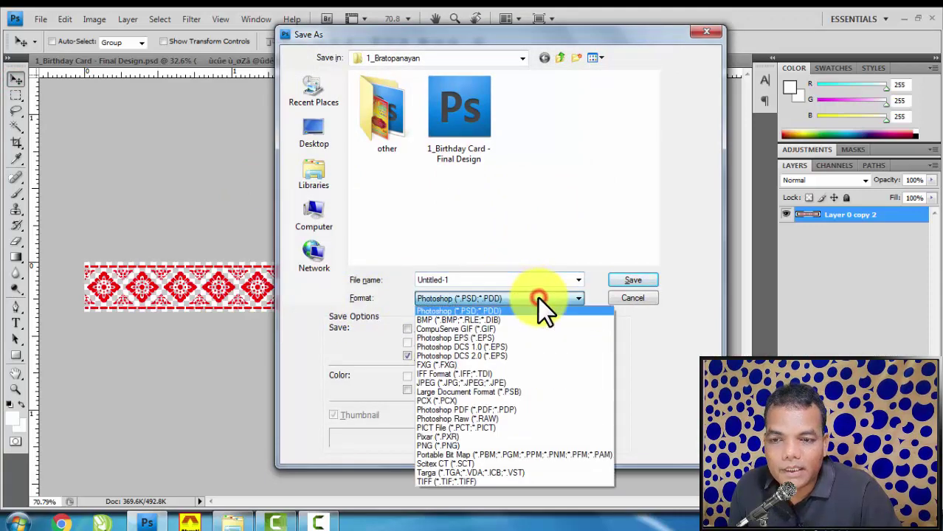
click(445, 447)
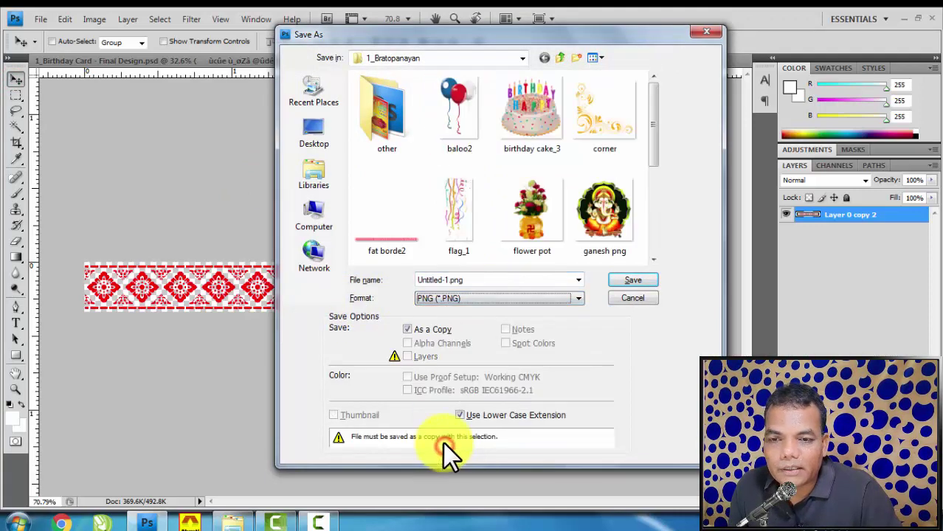
click(635, 281)
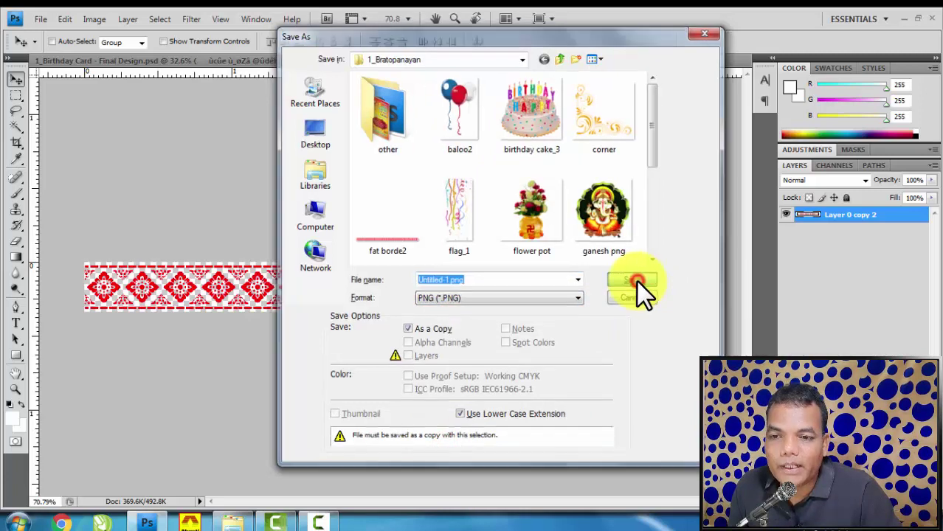
click(514, 252)
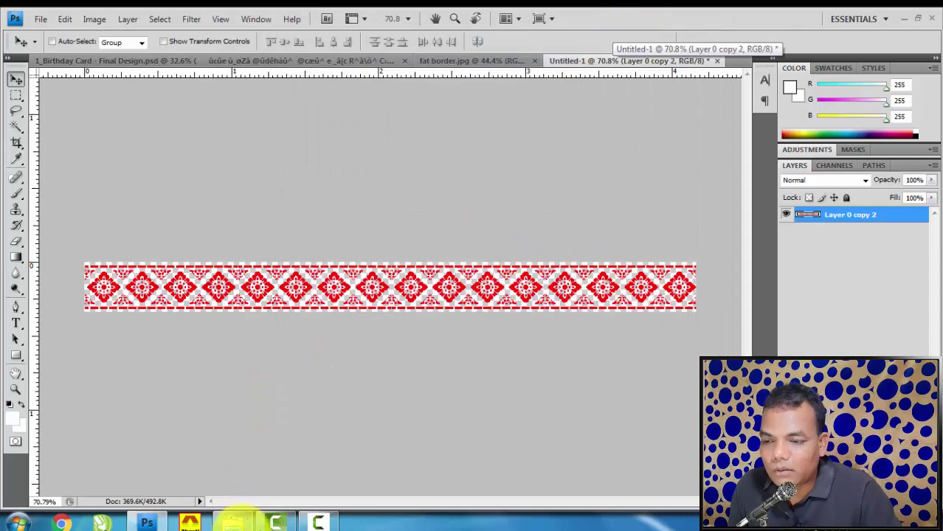
click(233, 522)
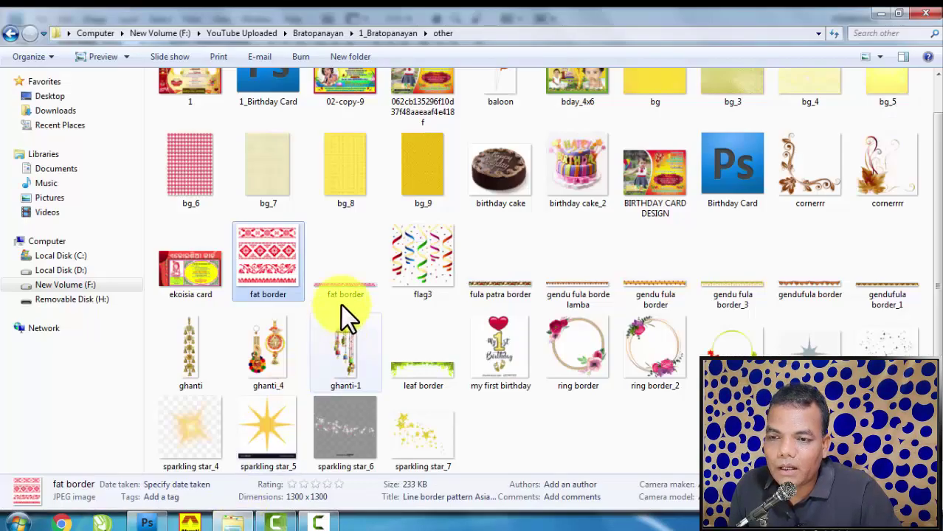
scroll(481, 420, up, 1)
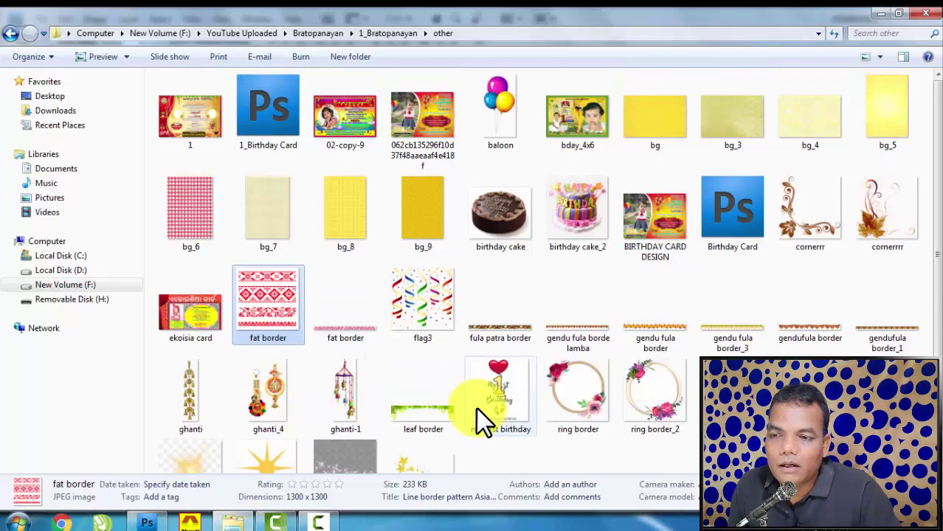
scroll(477, 408, down, 1)
click(503, 426)
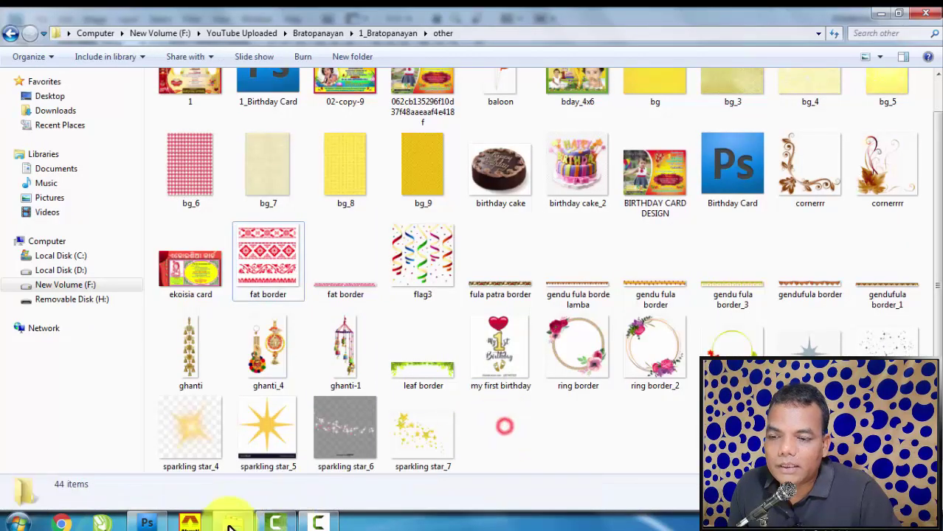
click(148, 524)
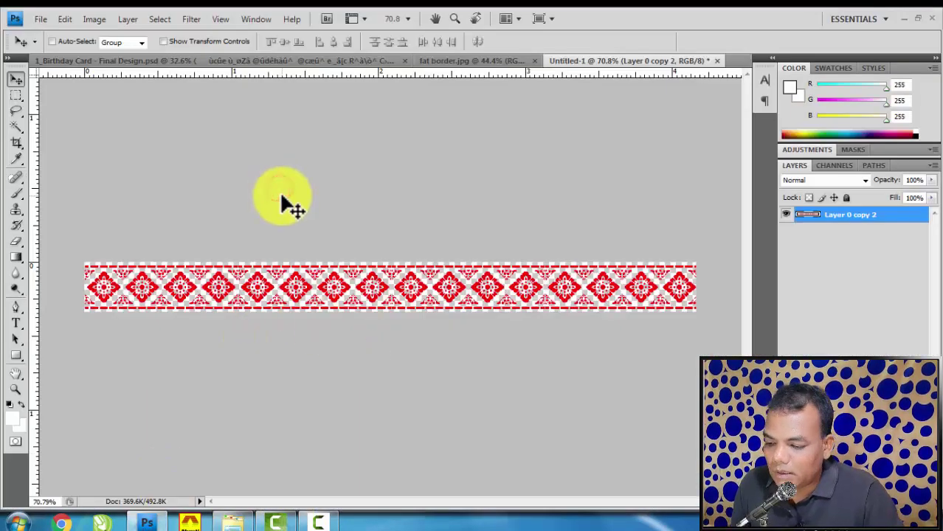
- Save the border strip to the Desktop as a non-interlaced PNG named border_2
key(ctrl+shift+s)
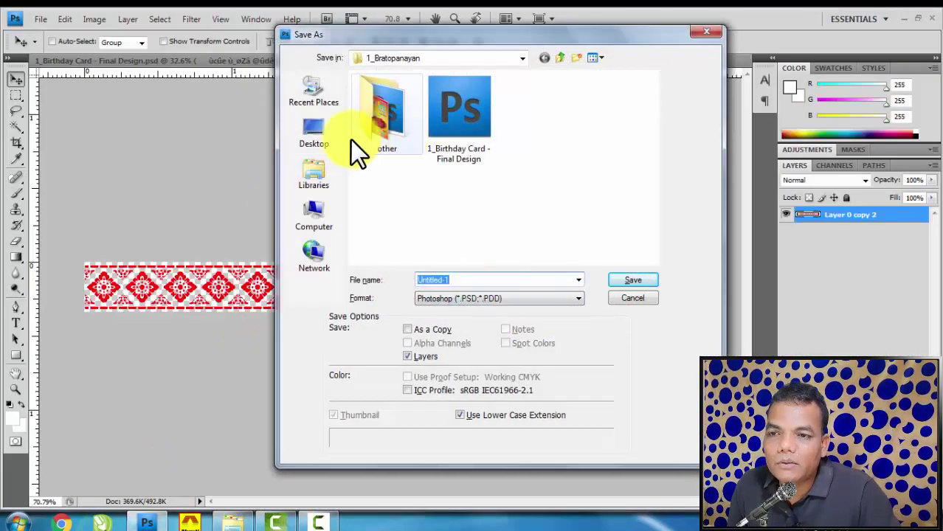
click(324, 136)
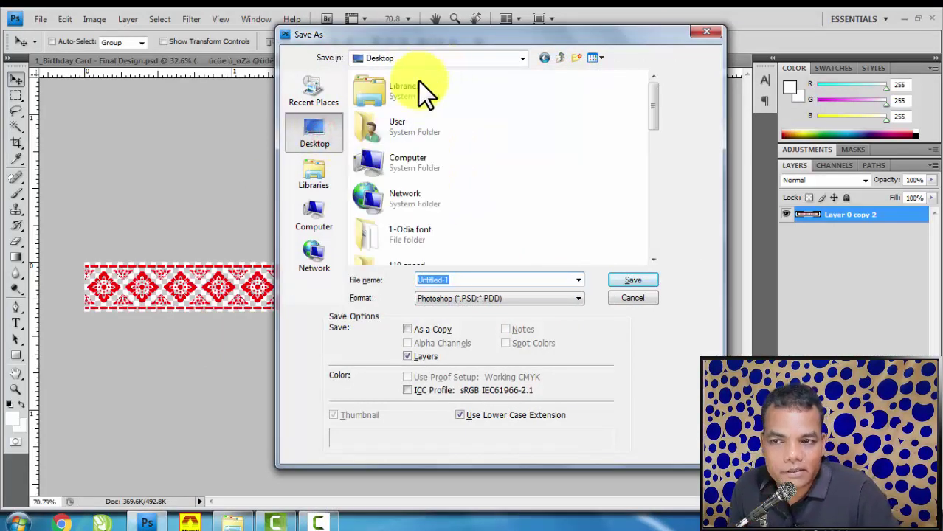
click(509, 299)
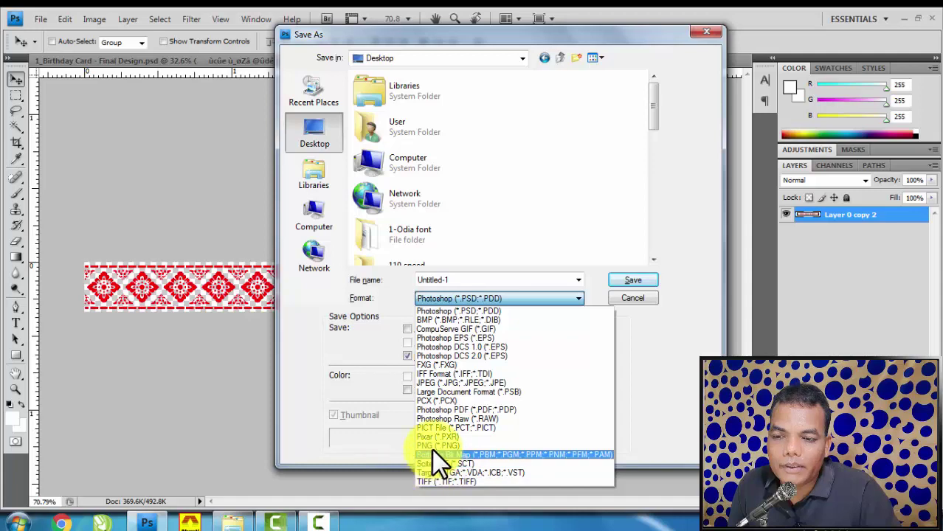
click(437, 445)
double_click(481, 279)
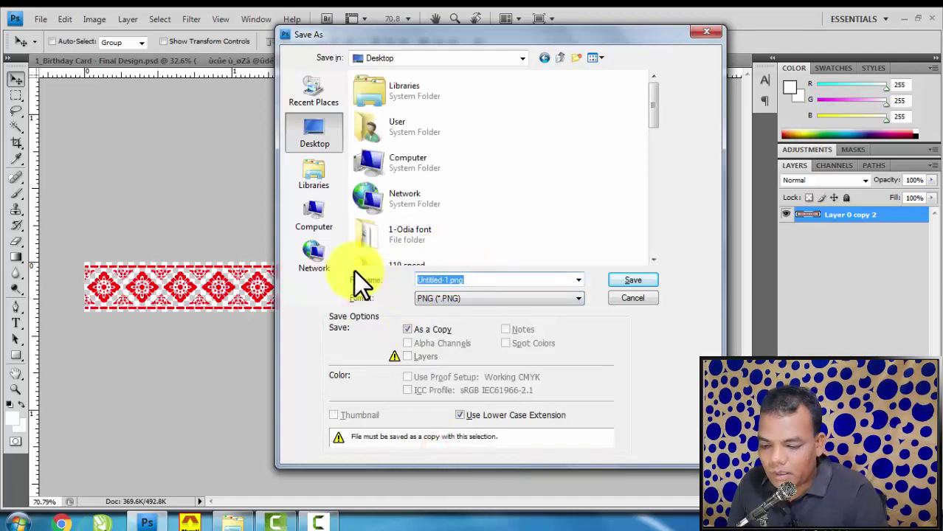
text(border_)
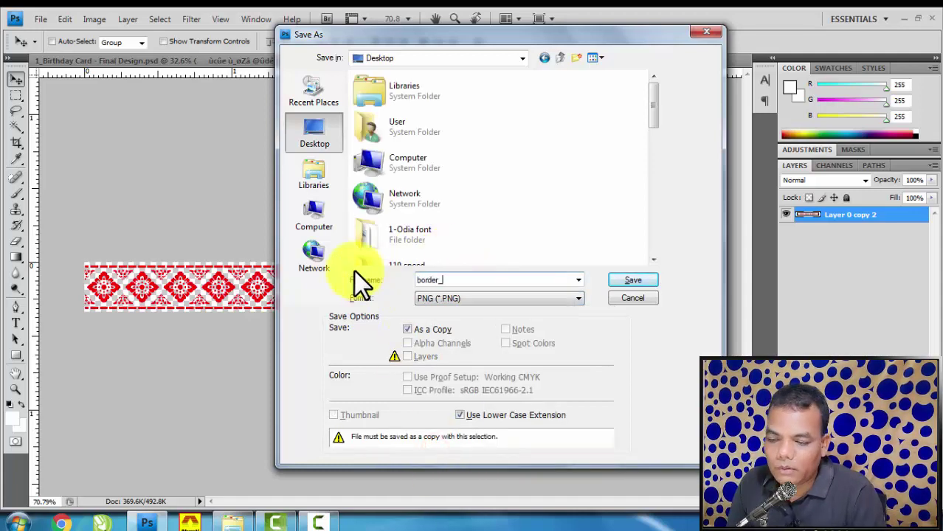
text(2)
key(ctrl+a)
key(Return)
click(503, 257)
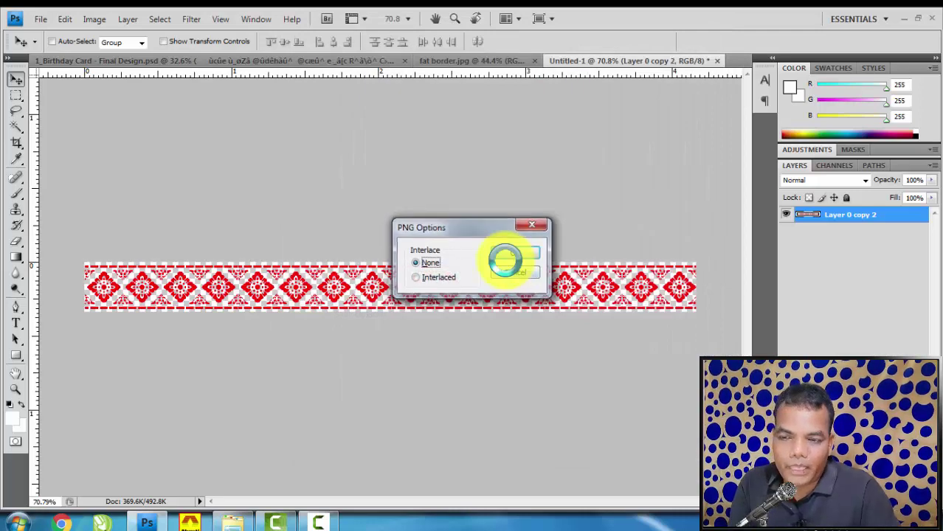
- Preview border_2.png from the desktop to check it, then drag it into Photoshop
key(super+d)
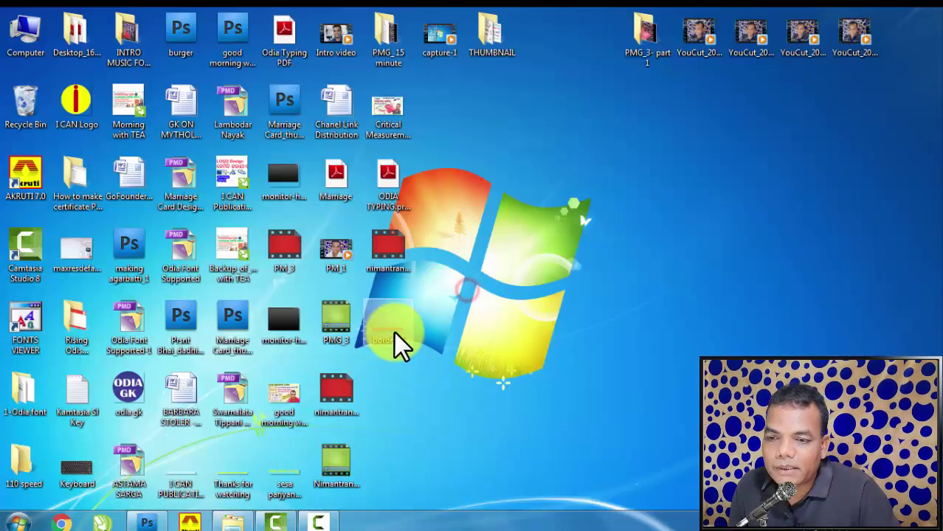
click(395, 332)
double_click(393, 331)
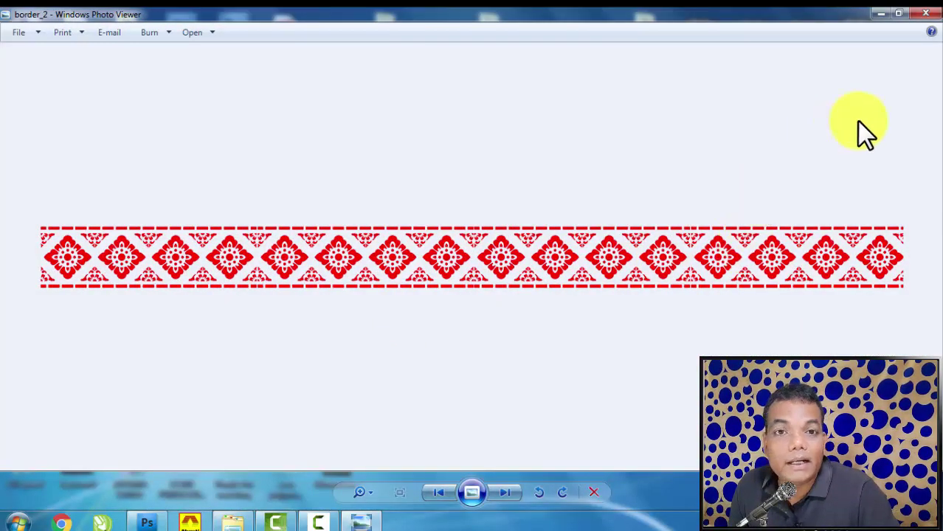
click(928, 16)
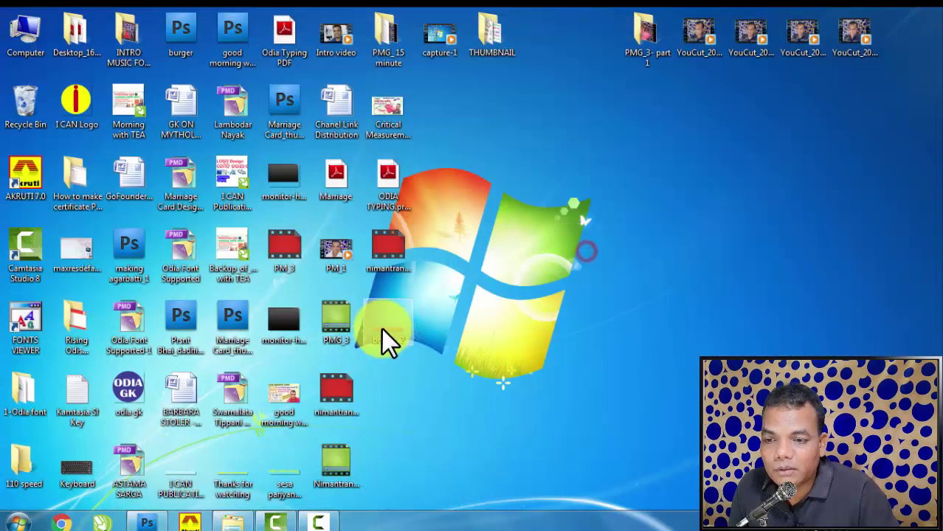
drag(89, 466, 310, 179)
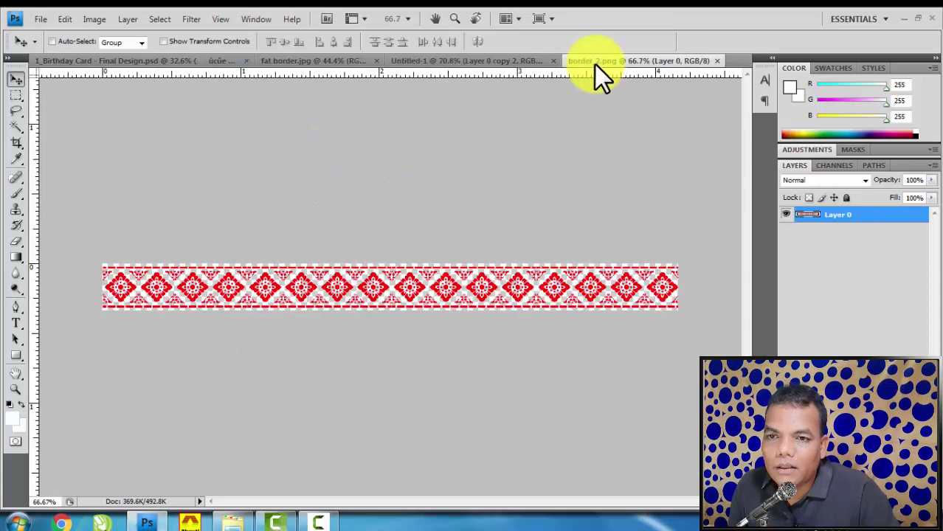
- Open border_2.png in Photoshop, close Untitled-1 without saving, and close fat border.jpg
mouse_move(501, 61)
mouse_down()
mouse_move(564, 254)
mouse_move(347, 230)
mouse_up()
click(677, 227)
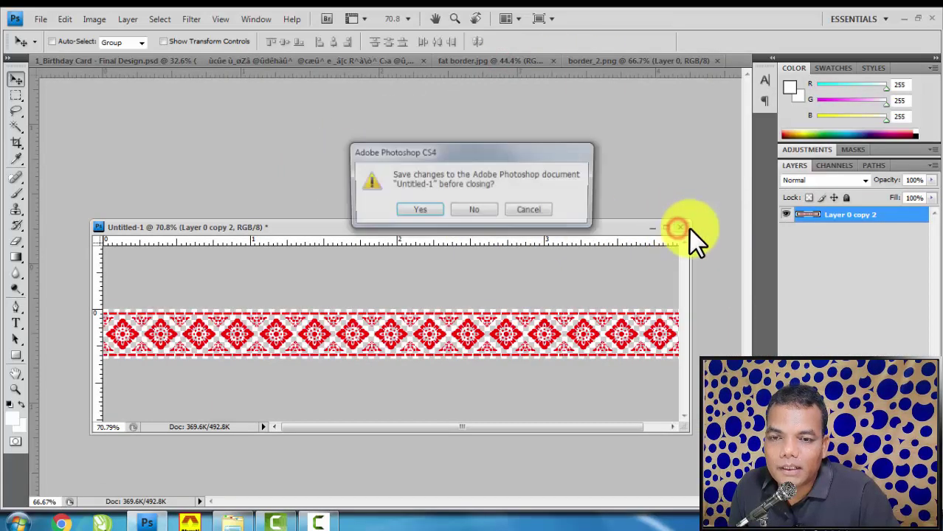
click(476, 210)
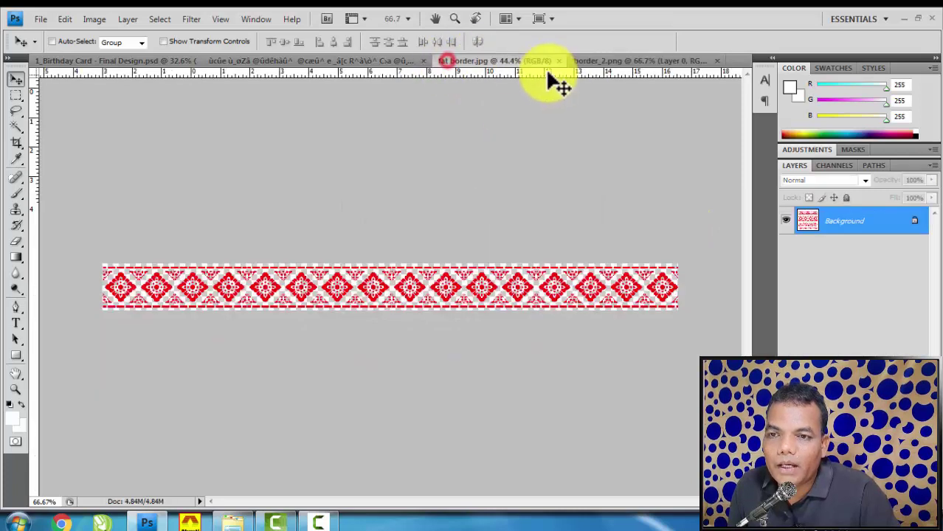
click(551, 62)
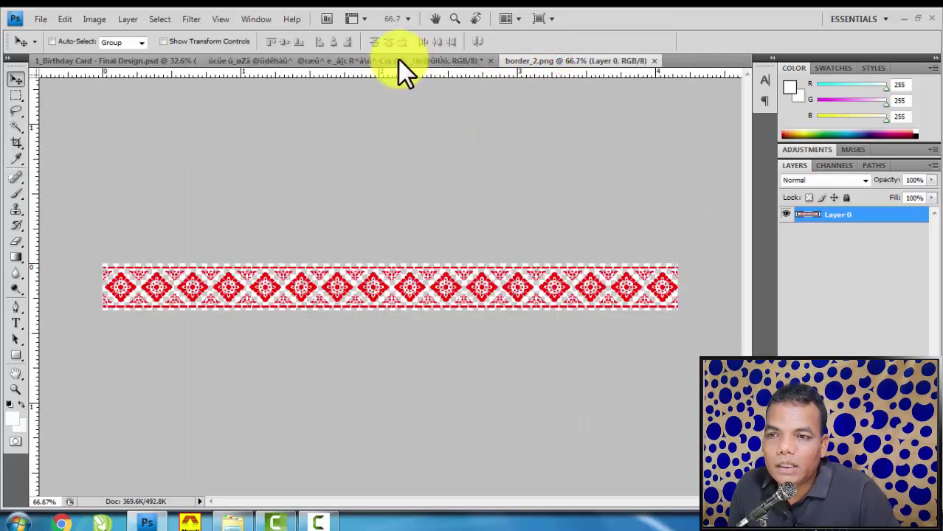
- Float the border_2 window over the card and bring the birthday card design back into view
click(397, 58)
click(538, 60)
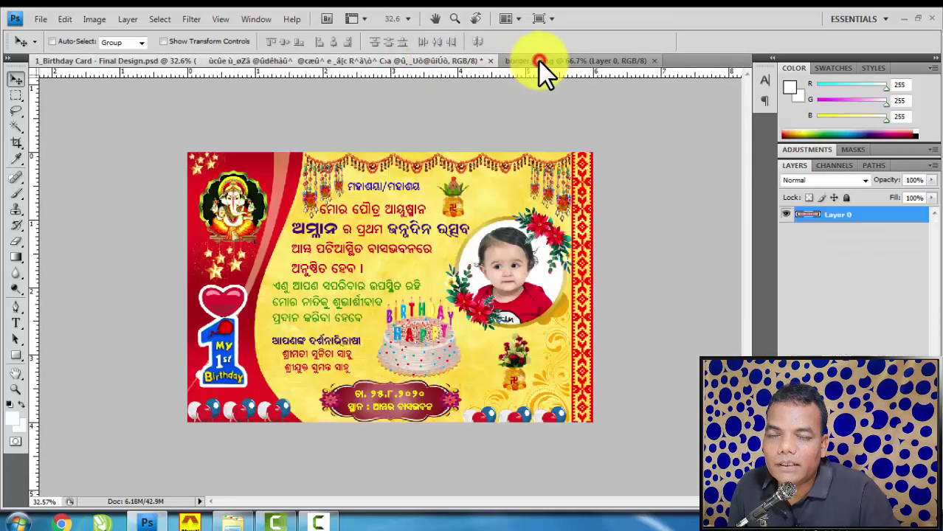
mouse_move(538, 60)
mouse_down()
mouse_move(448, 350)
mouse_move(424, 229)
mouse_up()
click(618, 309)
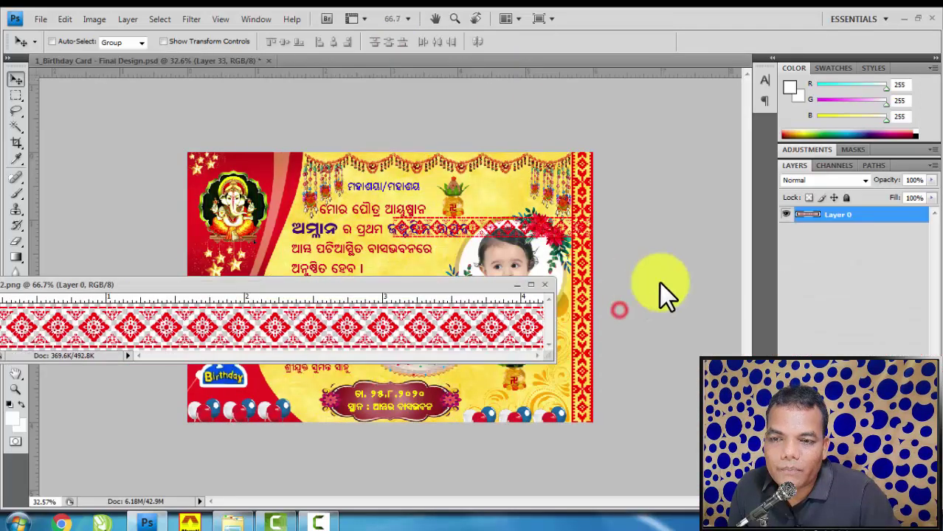
click(541, 285)
scroll(516, 221, up, 2)
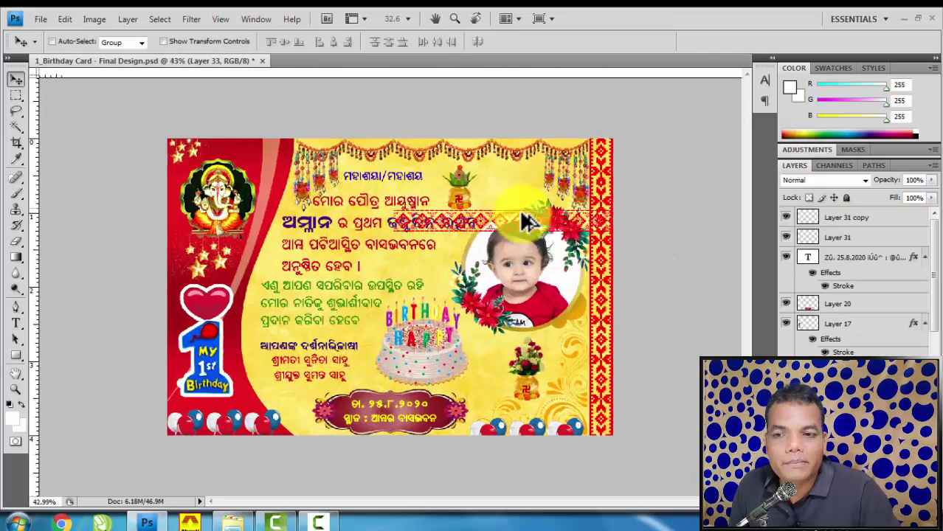
scroll(521, 219, up, 2)
scroll(518, 192, up, 2)
scroll(520, 181, up, 2)
scroll(516, 183, up, 1)
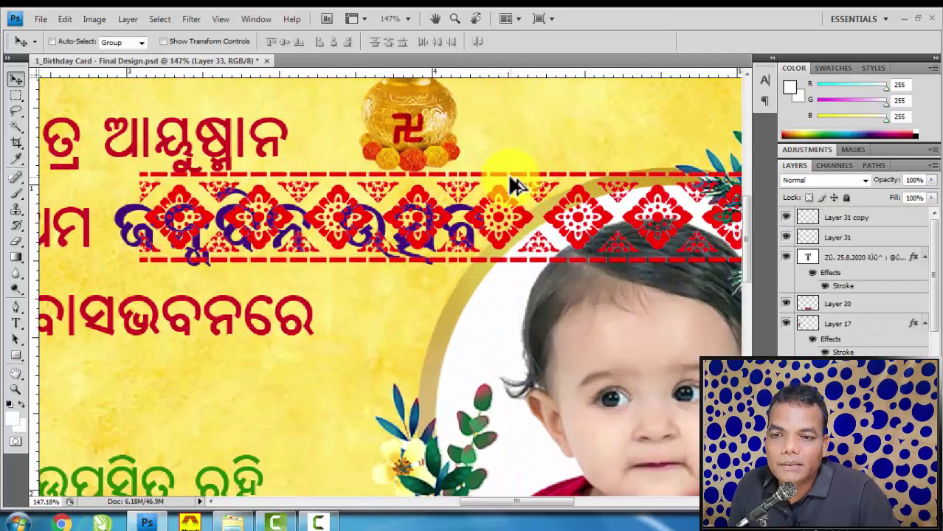
scroll(509, 188, down, 2)
scroll(503, 199, down, 2)
scroll(500, 210, down, 2)
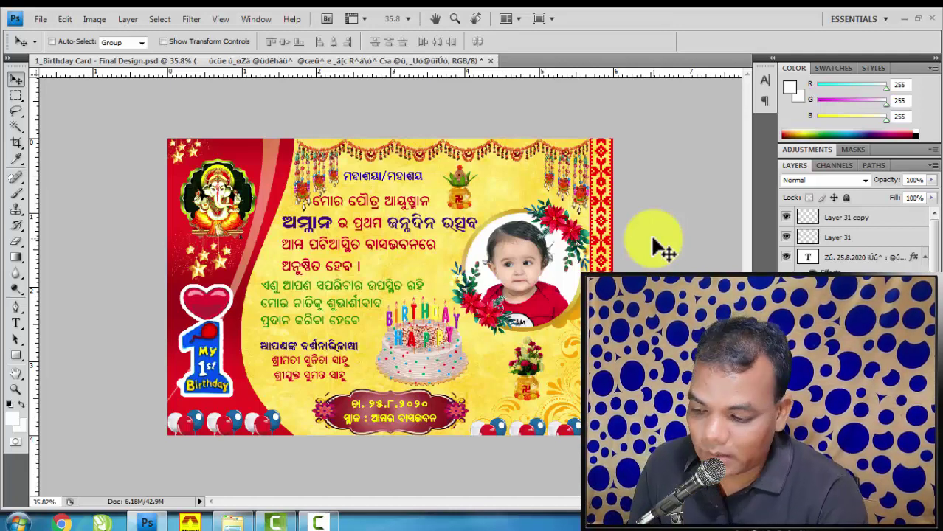
- Check the Save As format list, cancel it, and open the Image > Mode menu
click(42, 18)
click(86, 205)
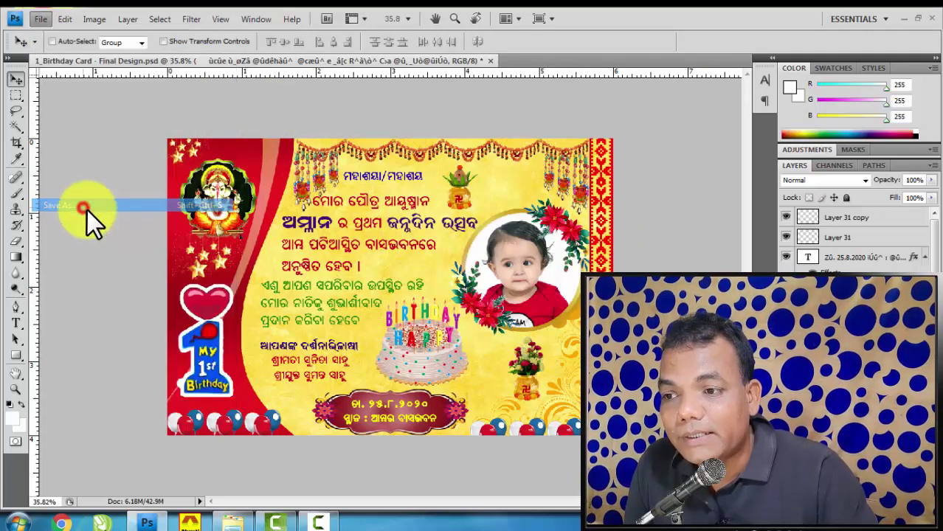
click(541, 301)
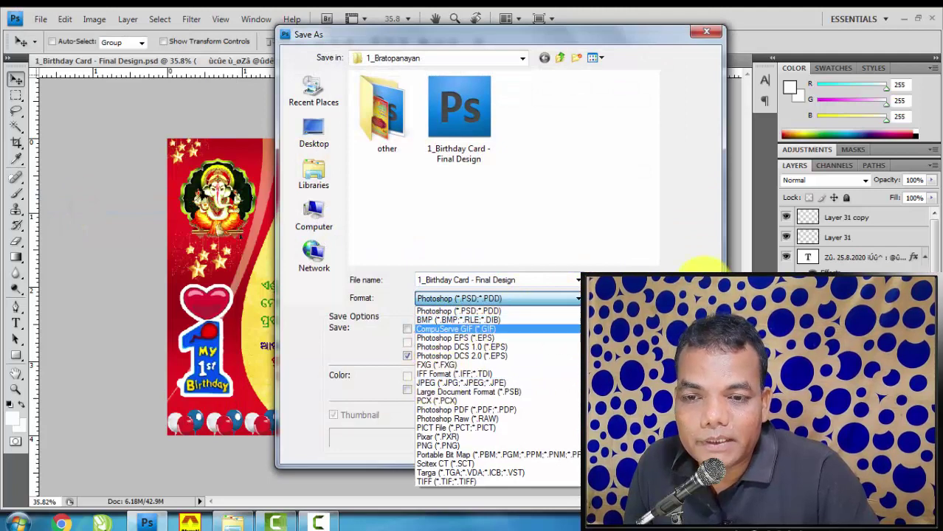
key(Escape)
key(Escape)
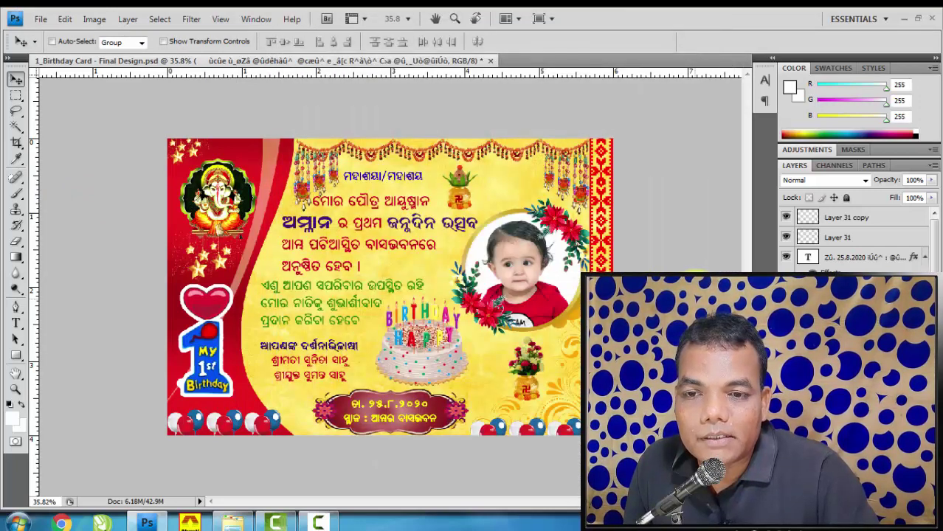
click(94, 19)
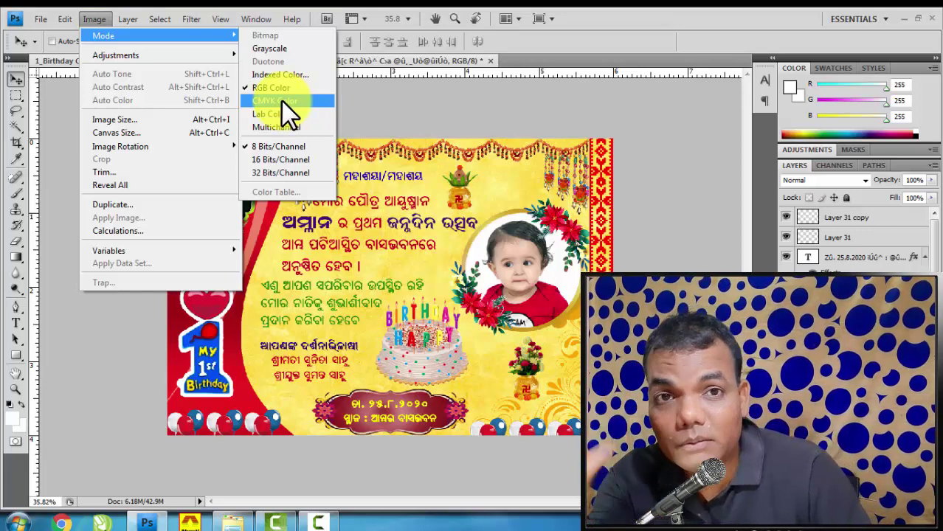
mouse_move(103, 36)
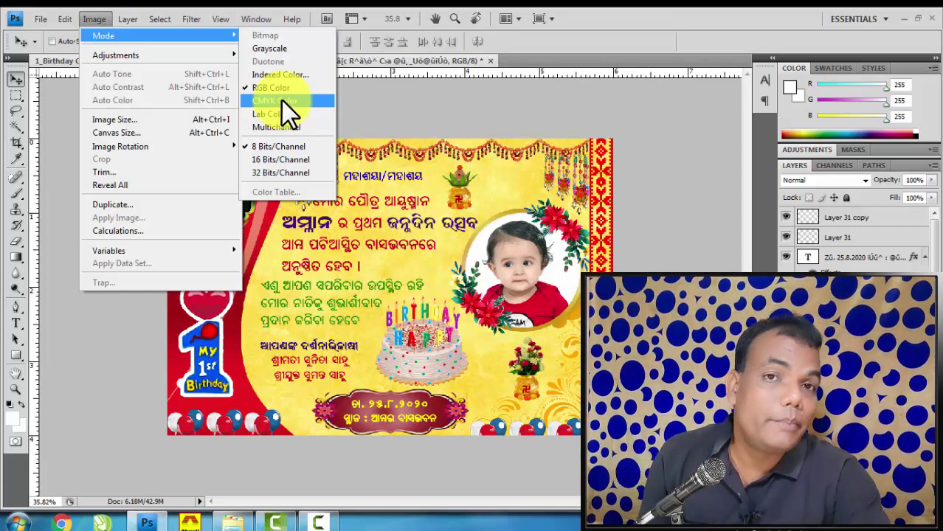
- Convert the card to CMYK Color with Don't Merge, accepting the no-profile warning
click(103, 18)
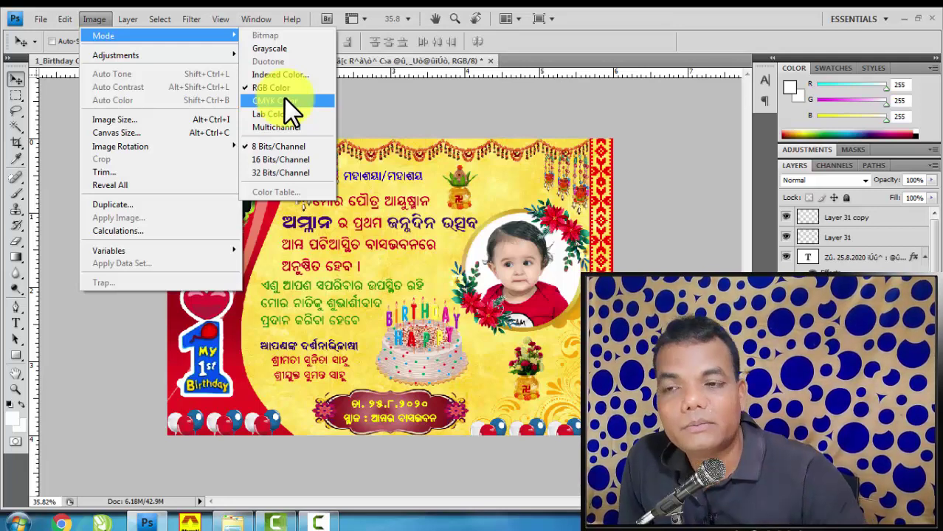
click(285, 100)
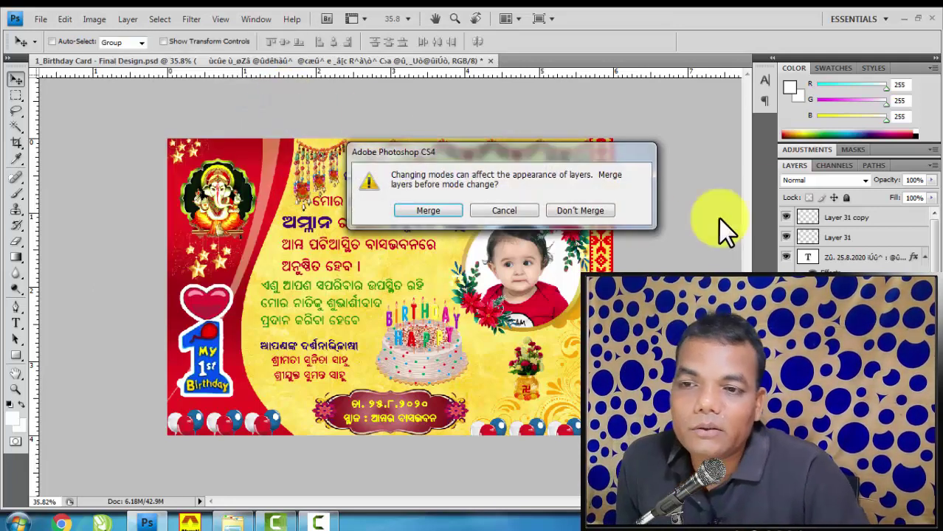
drag(532, 144, 452, 131)
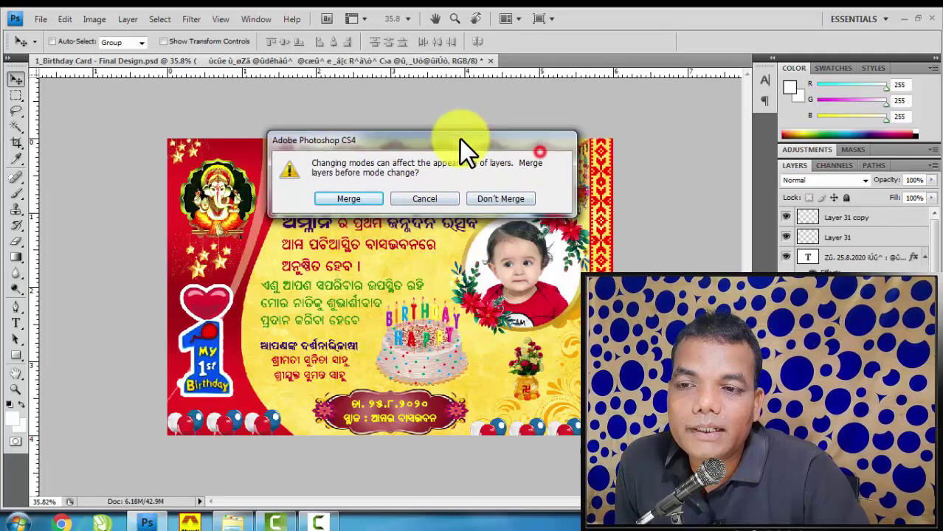
click(501, 194)
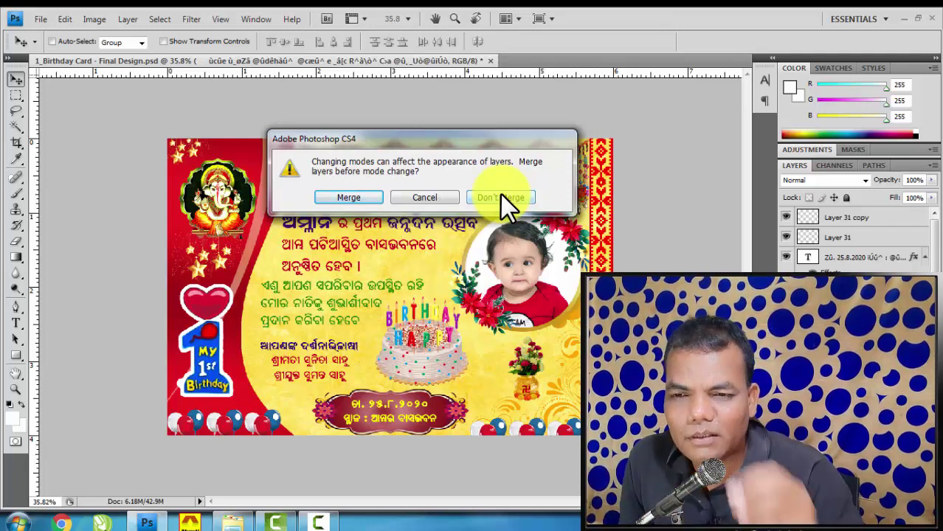
click(499, 193)
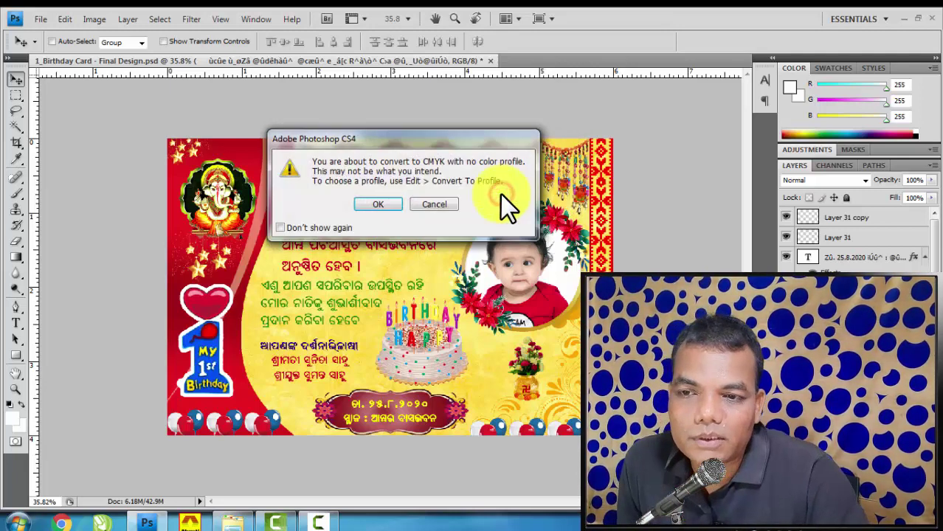
click(387, 205)
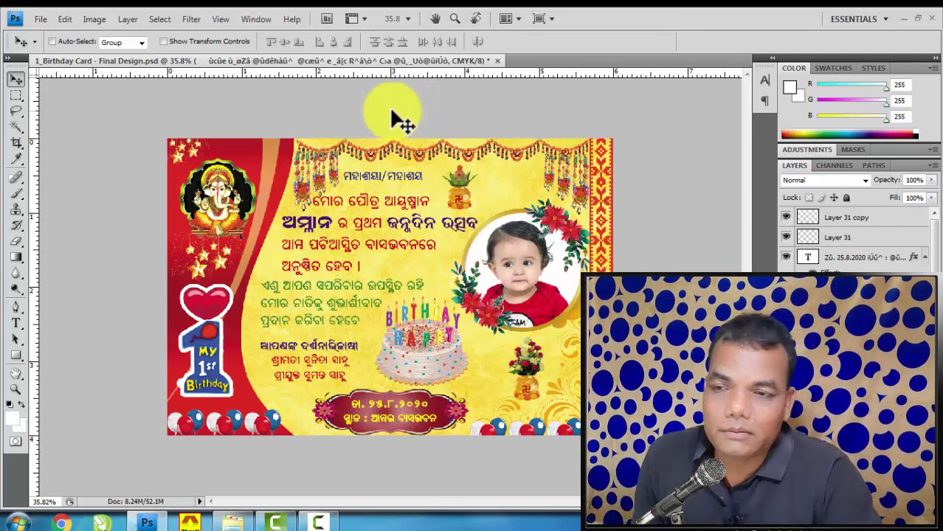
click(389, 109)
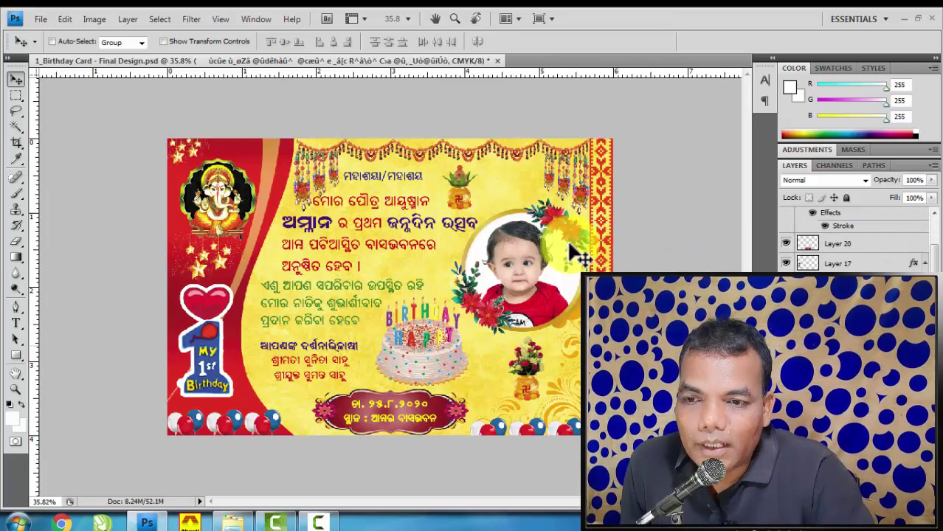
- Make the yellow background Layer 0 active, nudging its content up and left
right_click(509, 176)
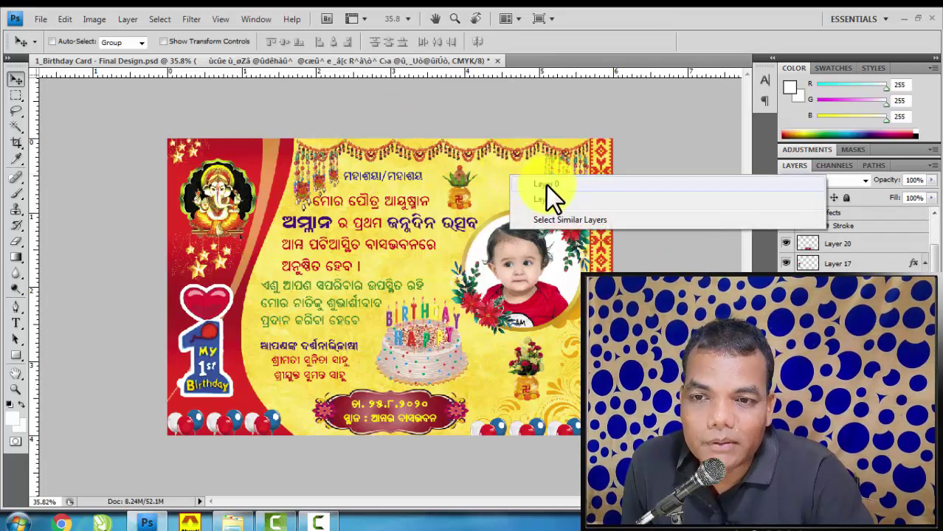
click(544, 182)
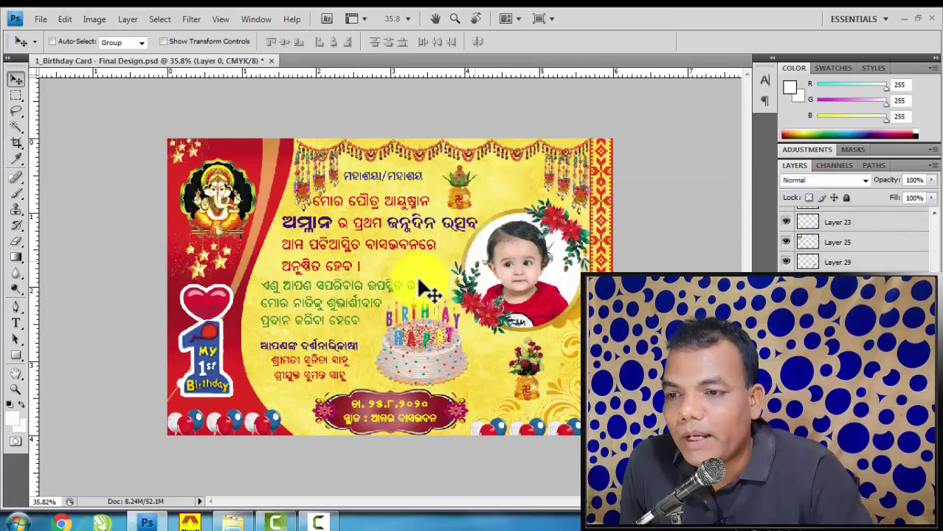
drag(467, 336, 403, 313)
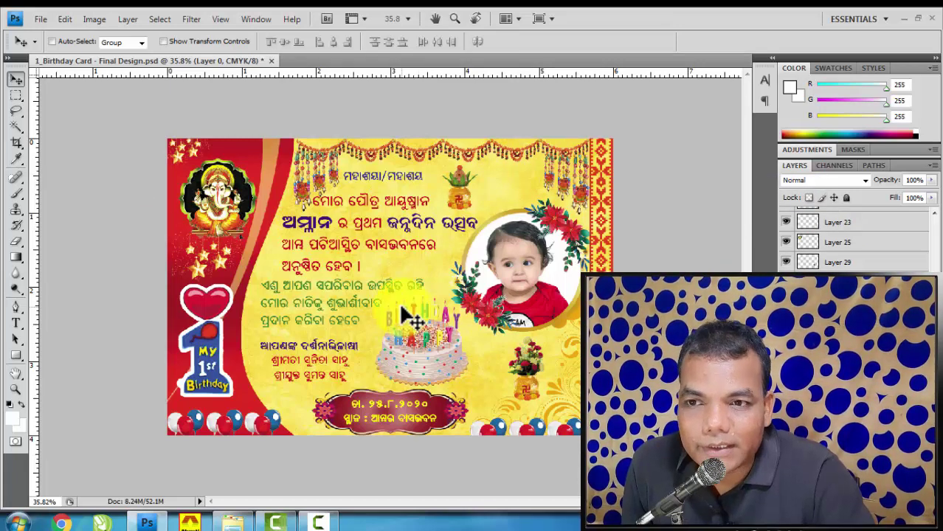
right_click(506, 179)
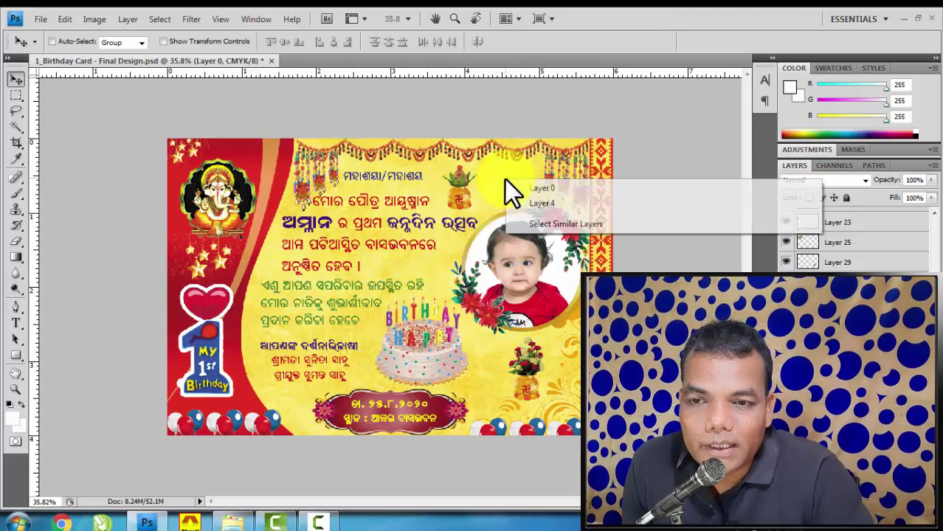
click(532, 188)
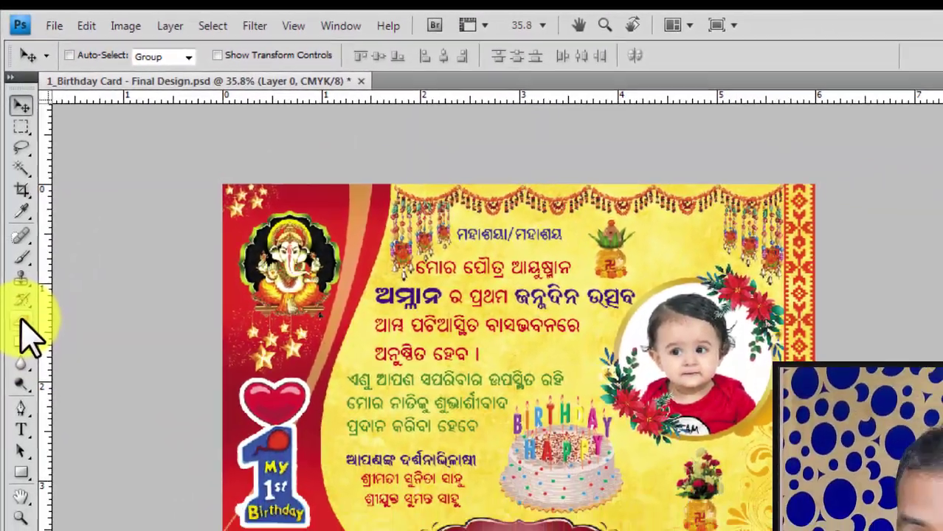
- Enlarge the Eraser to 1100 px and erase part of the background near the centre text
click(23, 361)
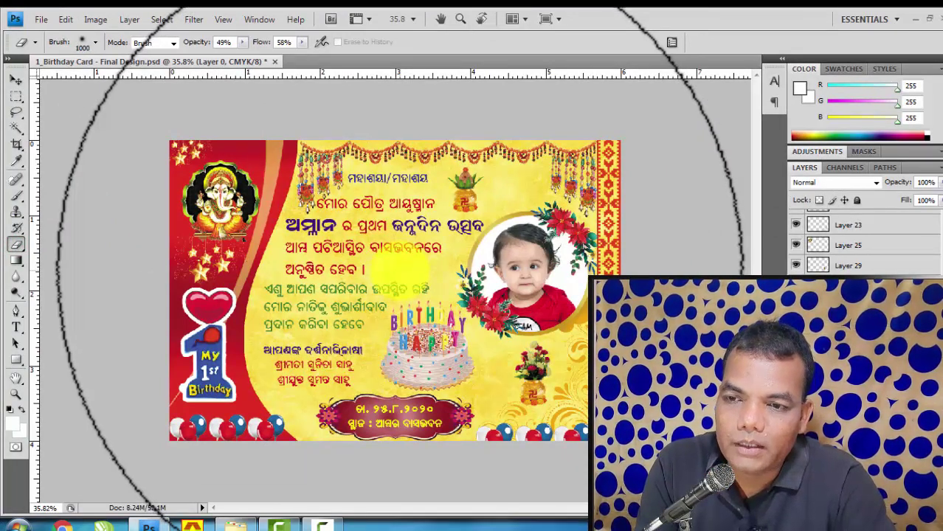
key(bracketright)
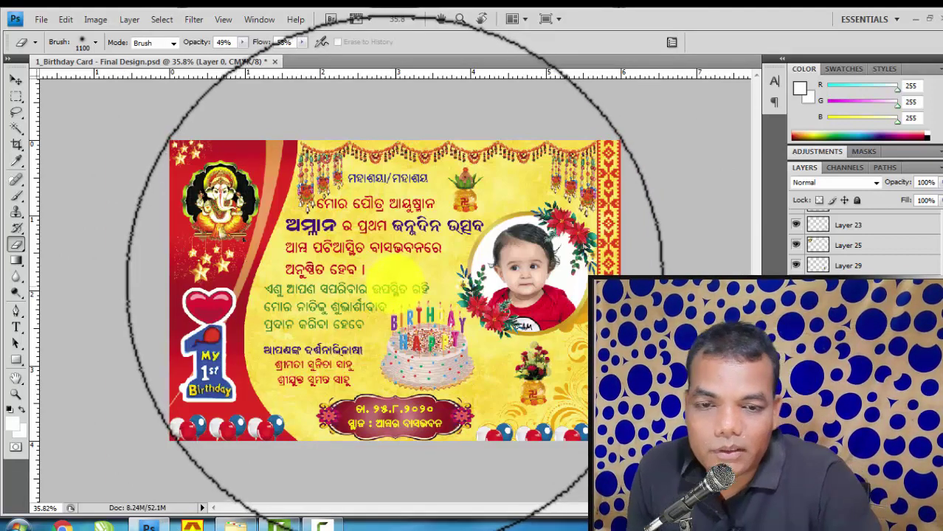
key(ctrl+z)
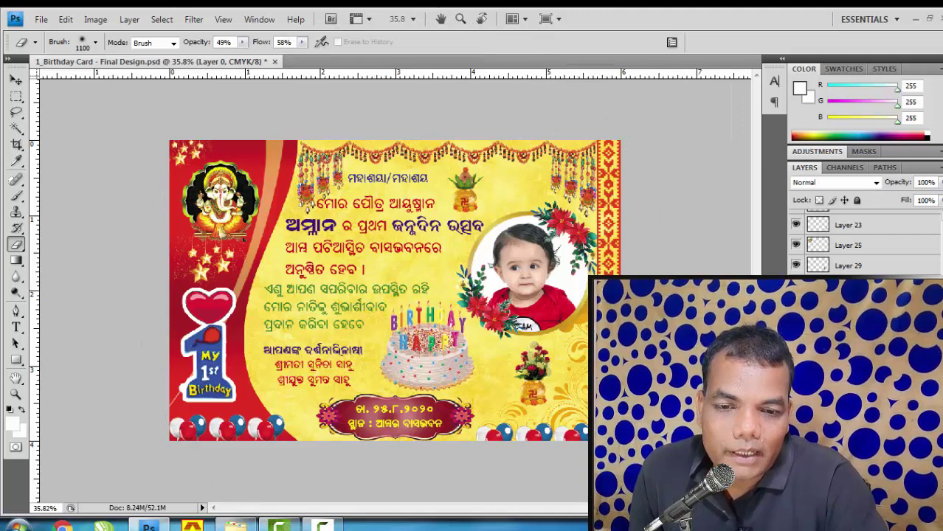
scroll(863, 243, down, 1)
scroll(862, 244, down, 1)
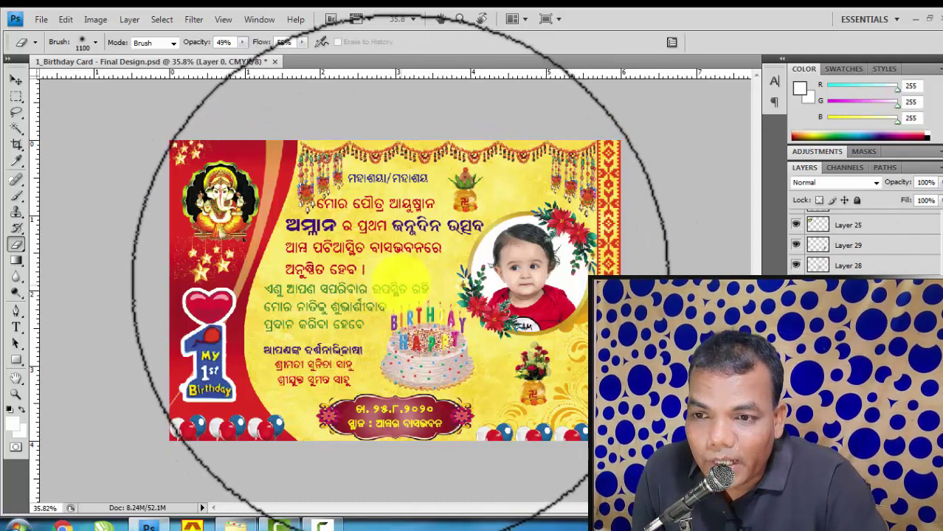
click(360, 255)
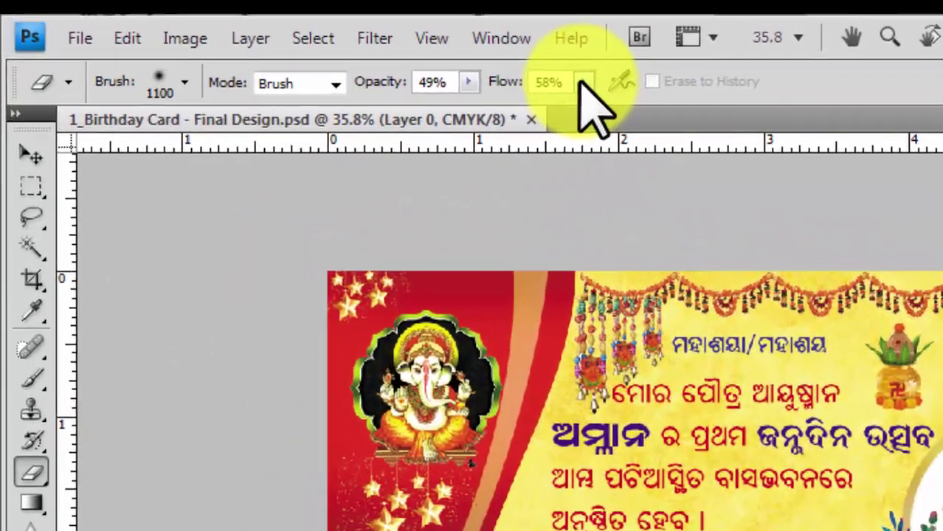
- Give the Eraser a large soft round brush at 49% and softly fade the background behind the centre text
click(302, 42)
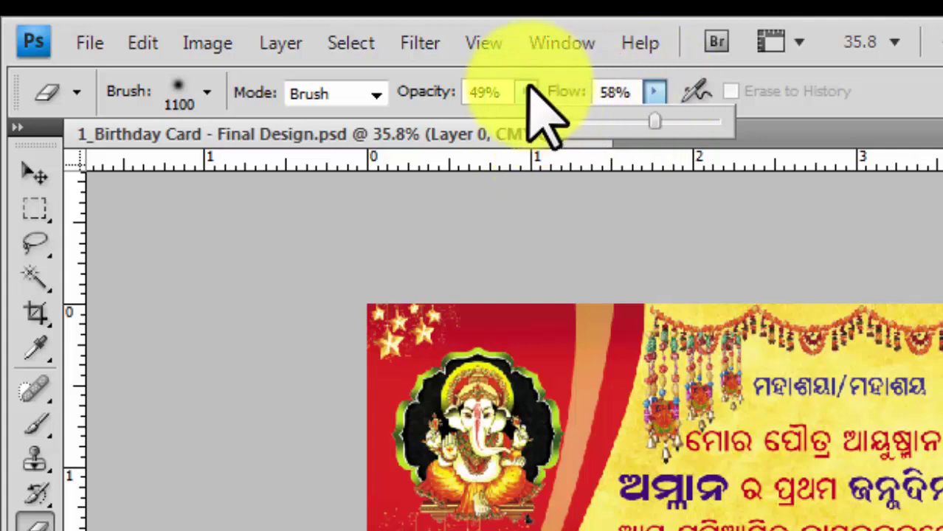
click(207, 91)
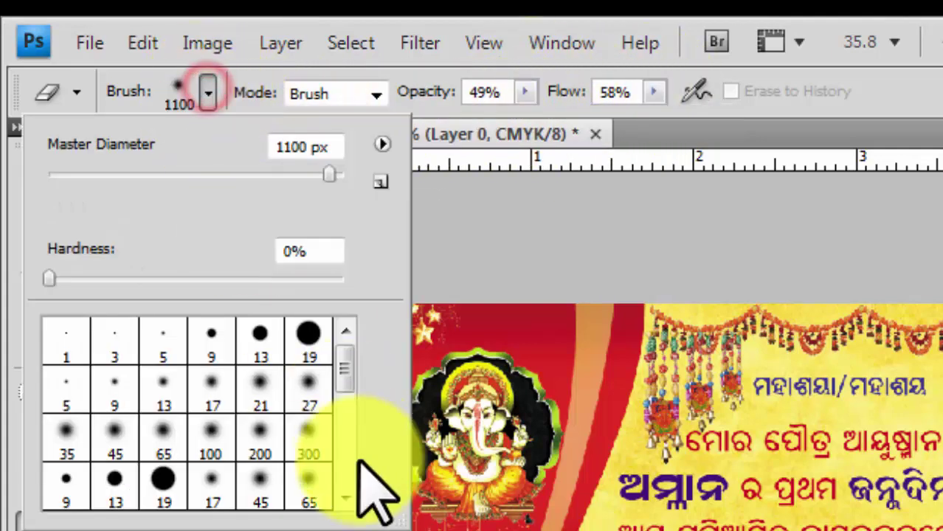
double_click(315, 386)
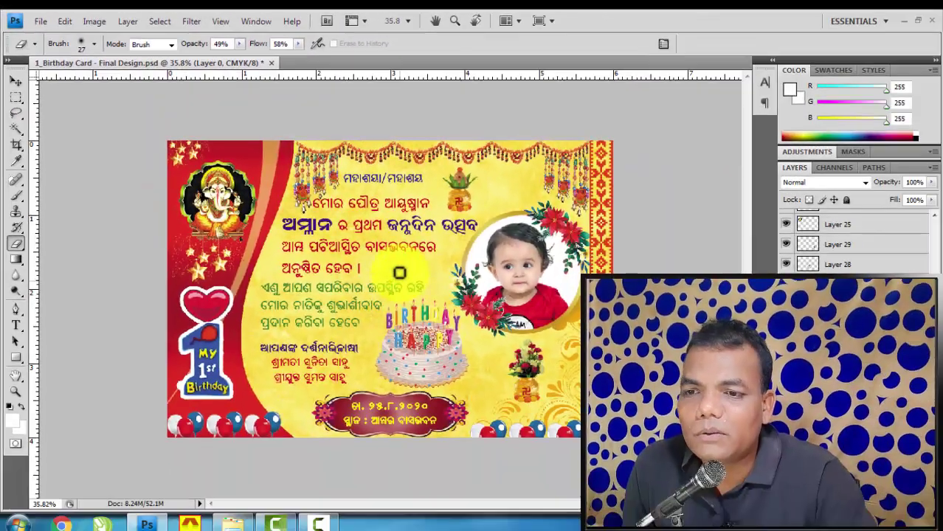
key(bracketright)
key(bracketright)
key(bracketright)
key(bracketright)
key(bracketright)
key(bracketright)
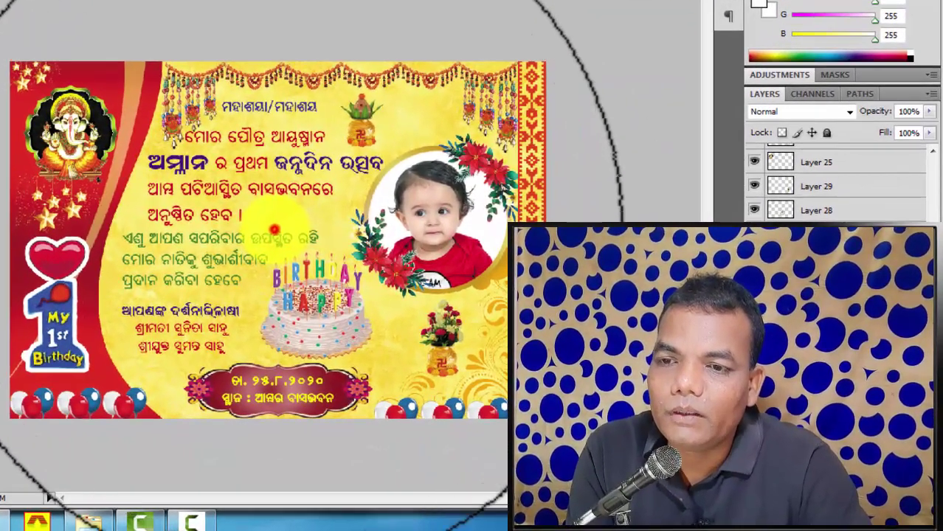
click(275, 229)
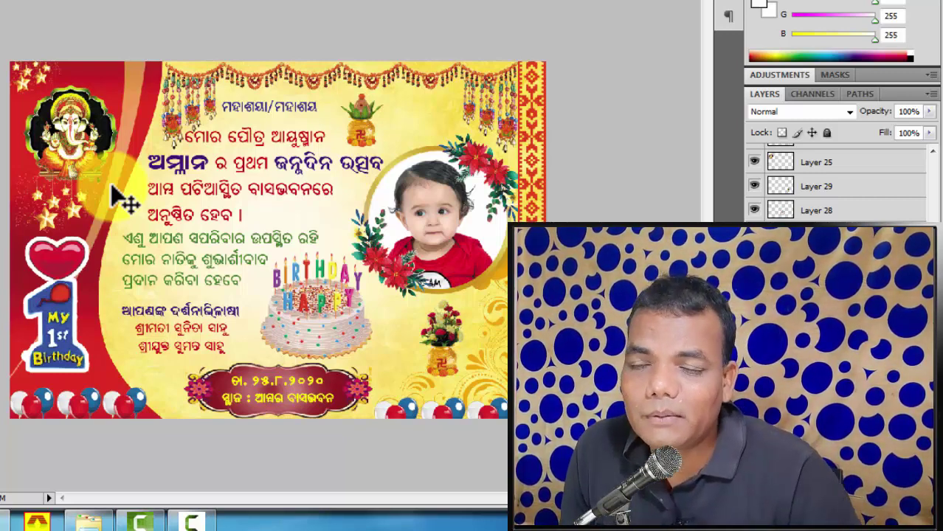
- Hide and re-show Layer 4 to check the erased area, leaving Layer 4 active
click(826, 452)
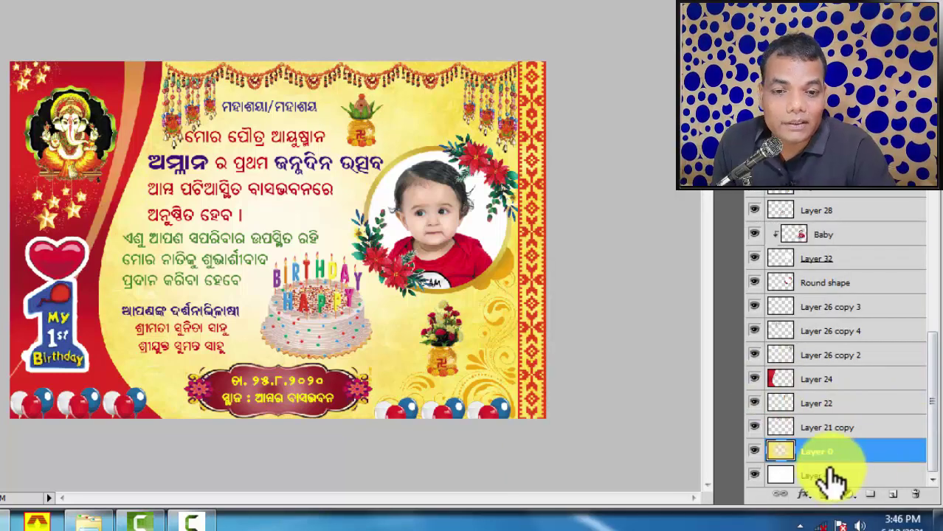
click(753, 475)
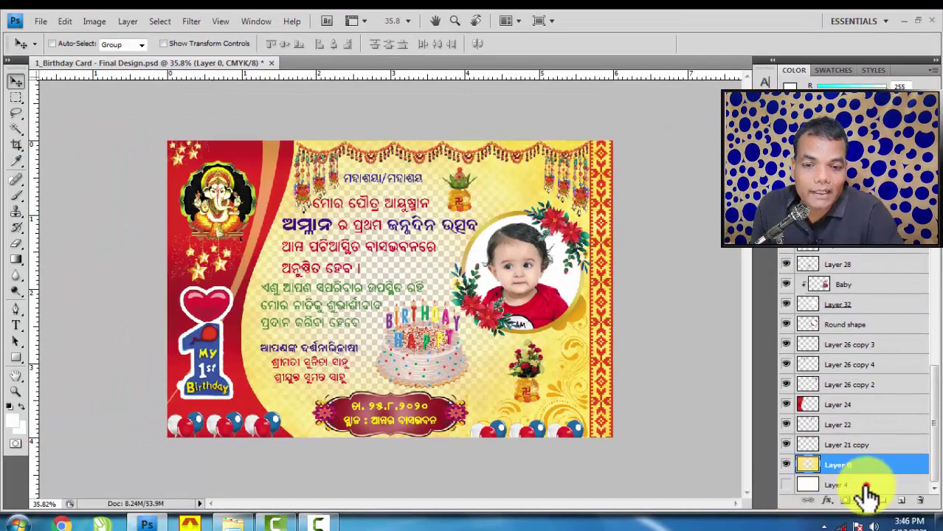
click(859, 484)
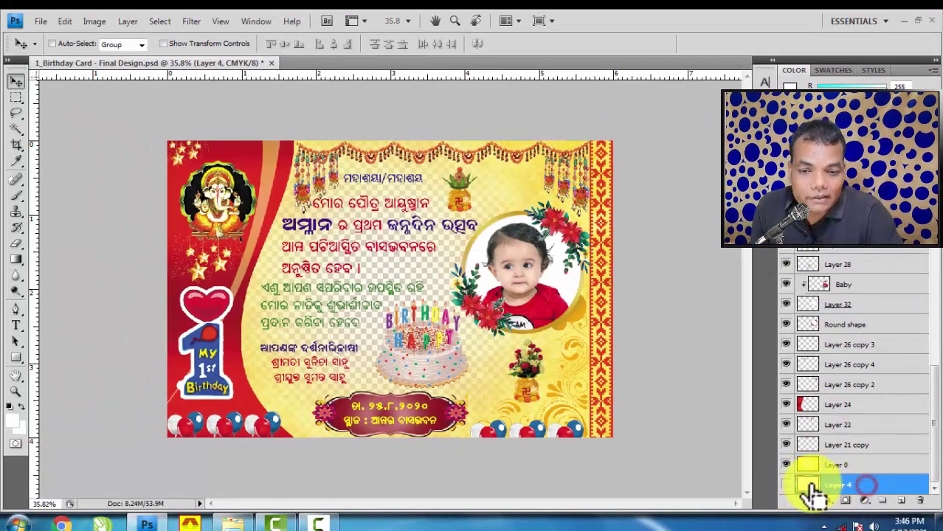
click(787, 484)
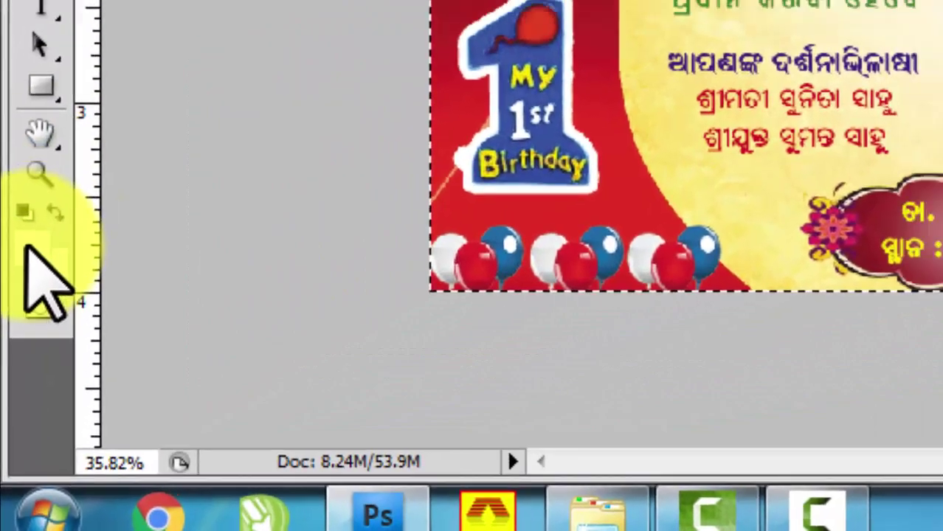
- Sample the card's deep red (R 200, G 31, B 37) as foreground colour and undo the stray fill
click(11, 418)
click(221, 158)
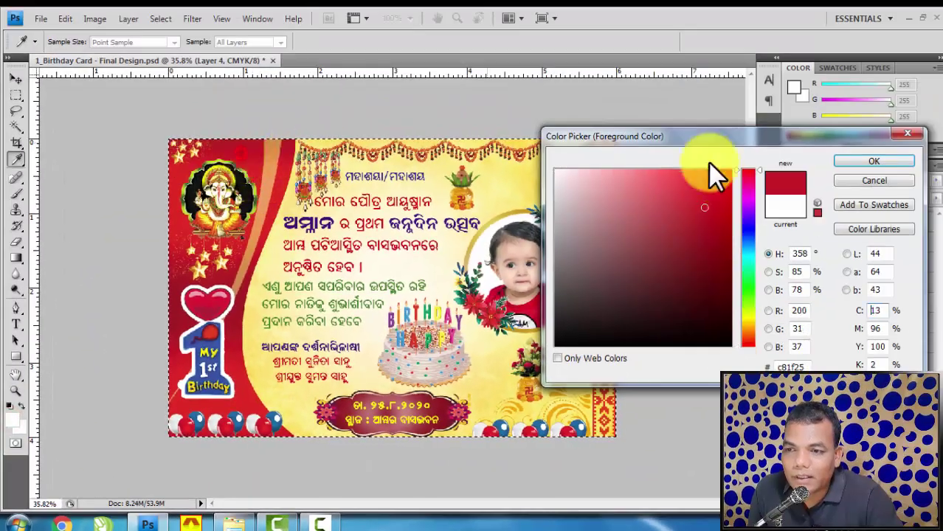
click(860, 165)
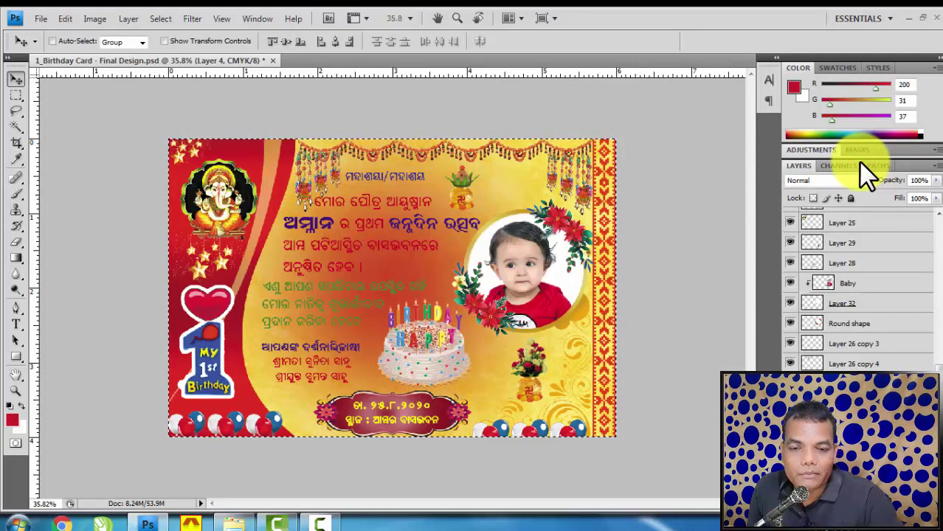
key(ctrl+z)
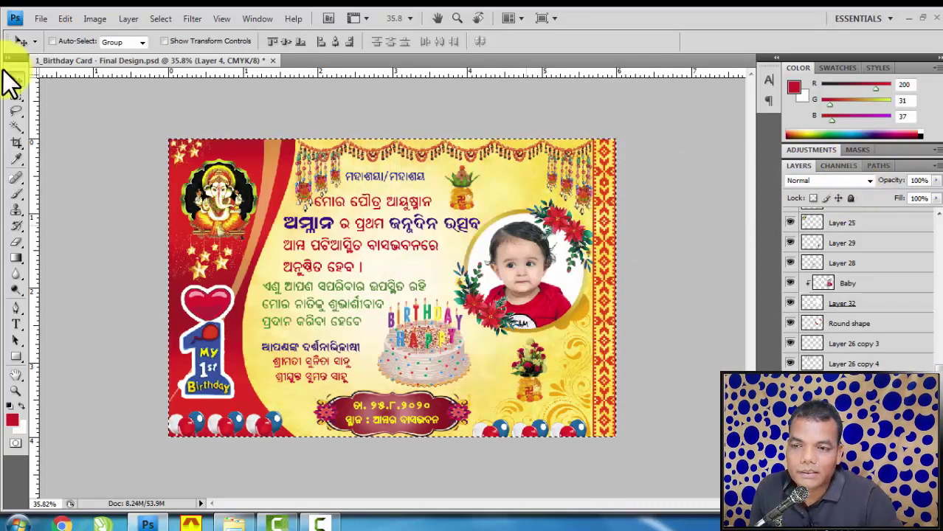
click(14, 77)
click(101, 219)
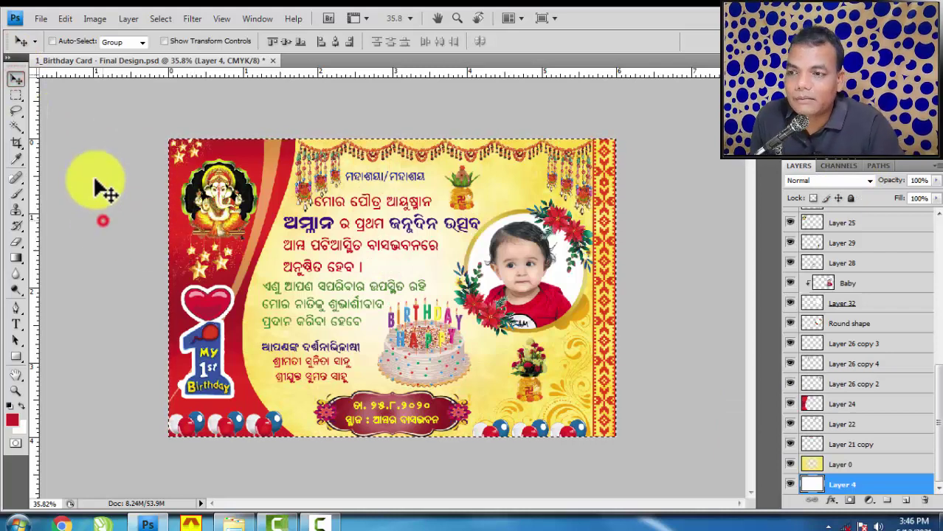
click(94, 174)
click(85, 148)
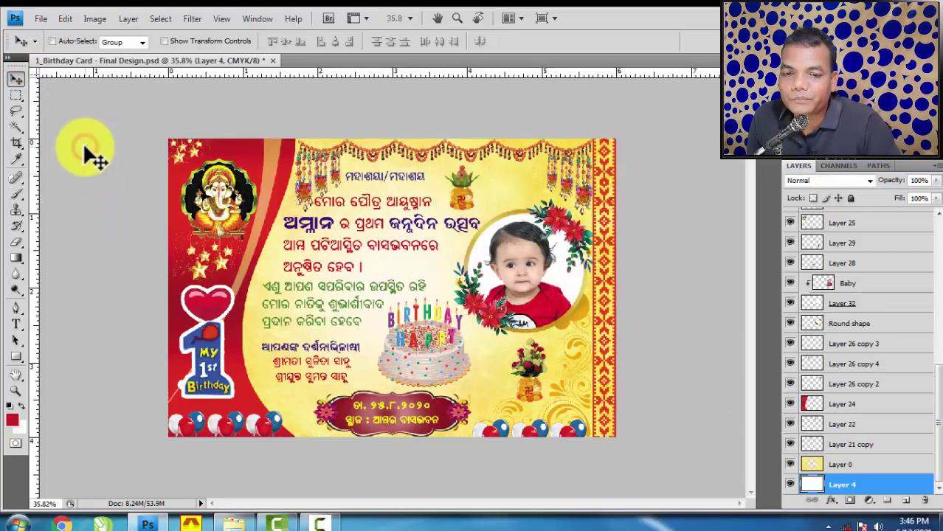